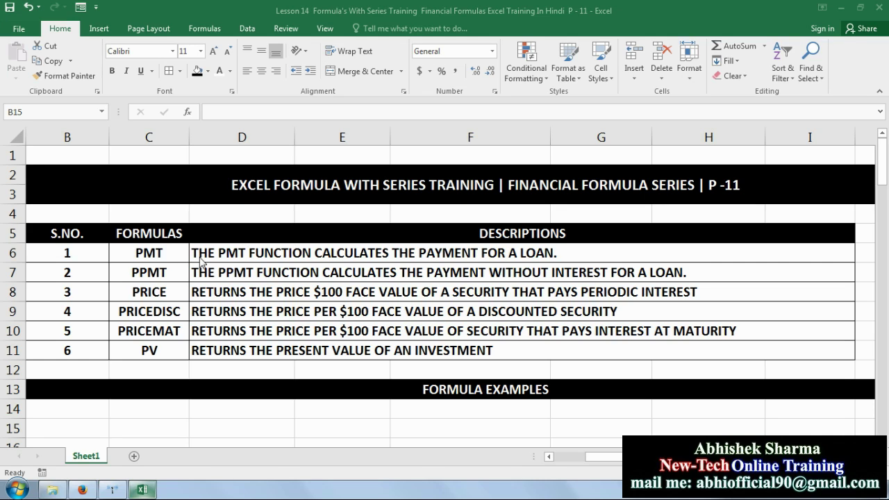
Look through the financial function list for PMT, PPMT, PRICE, PRICEDISC, PRICEMAT and PV, and check the PMT description in the table
left_click(211, 33)
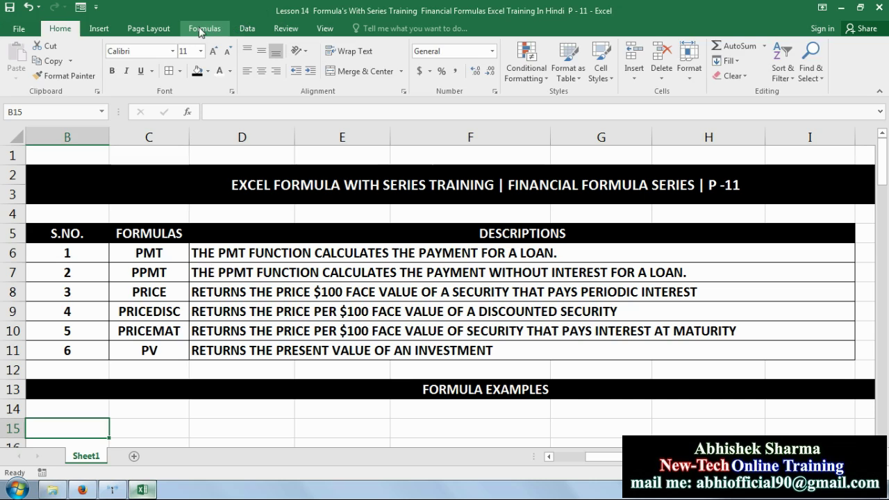
left_click(200, 30)
left_click(126, 77)
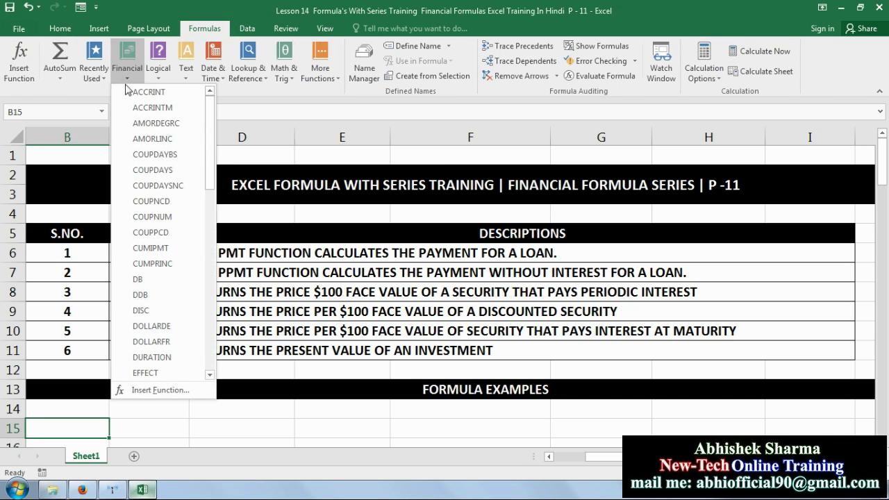
left_click_drag(208, 116, 207, 276)
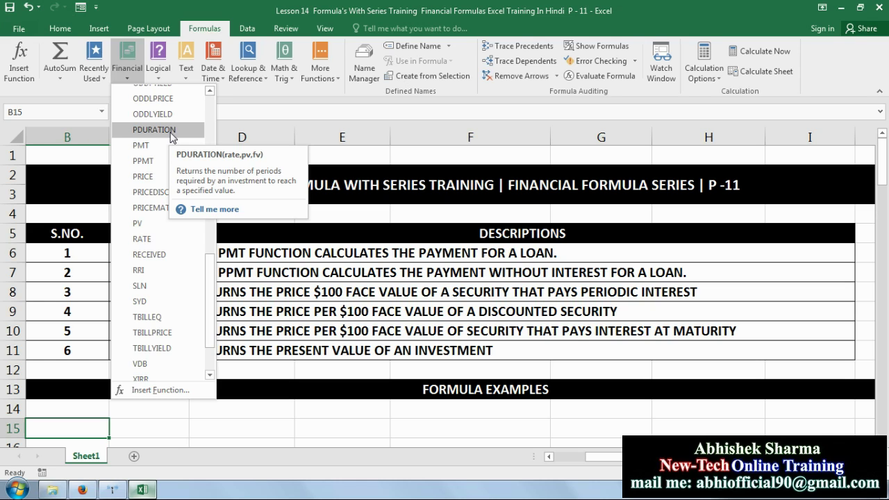
left_click(316, 272)
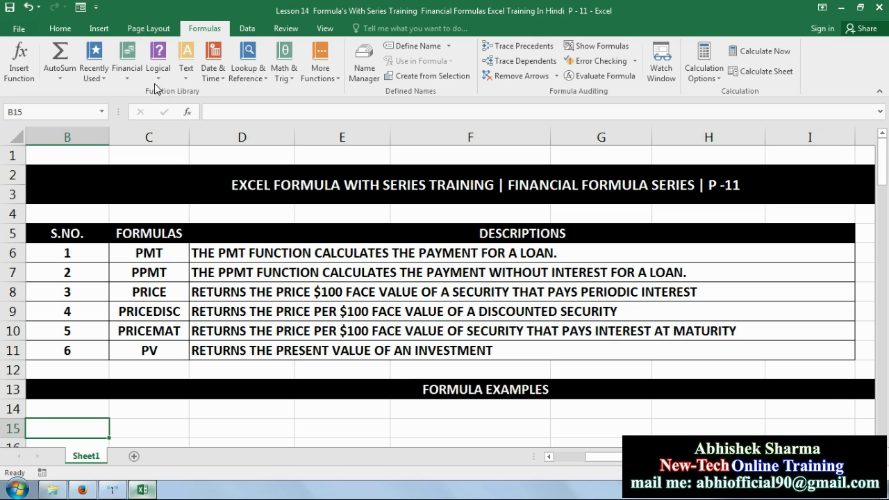
left_click(134, 79)
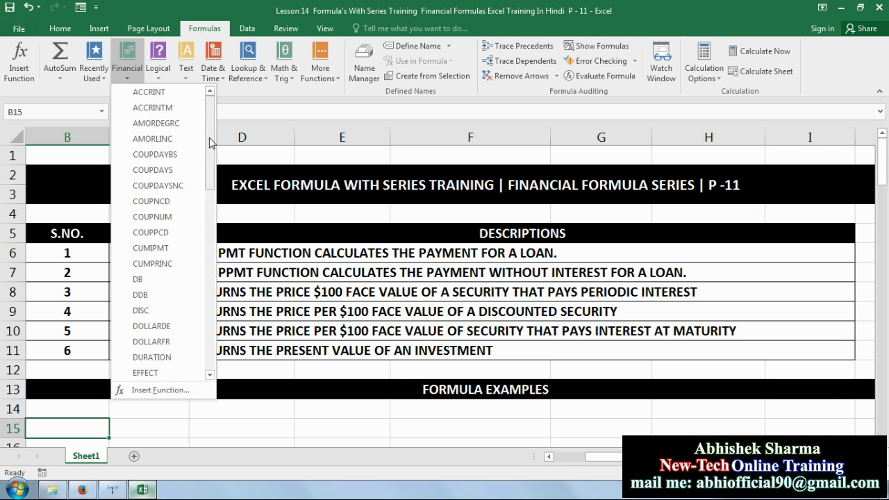
left_click_drag(208, 141, 204, 307)
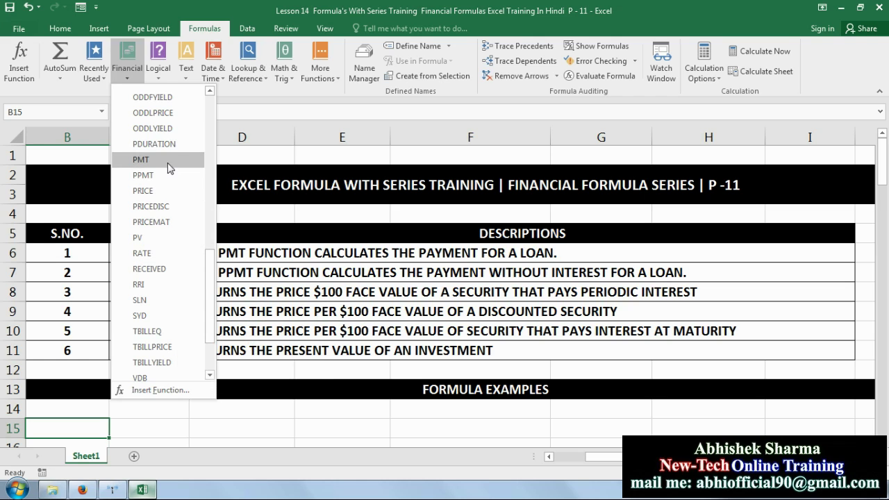
left_click(429, 277)
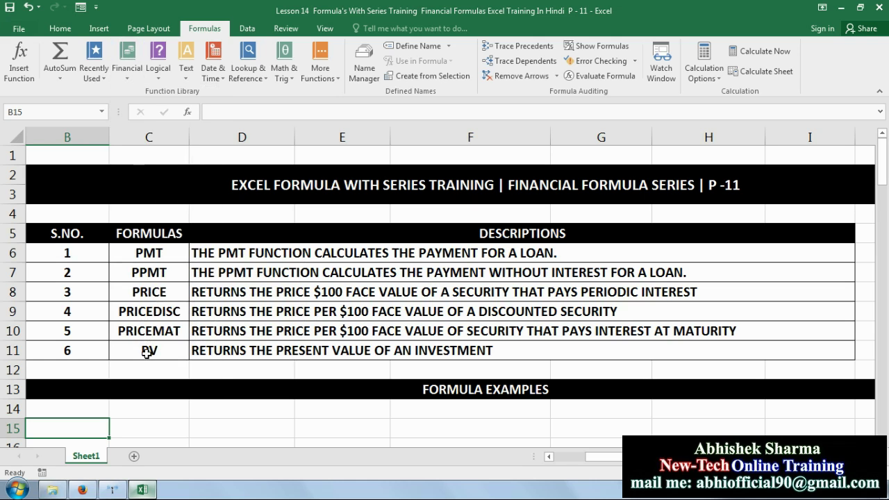
left_click(569, 253)
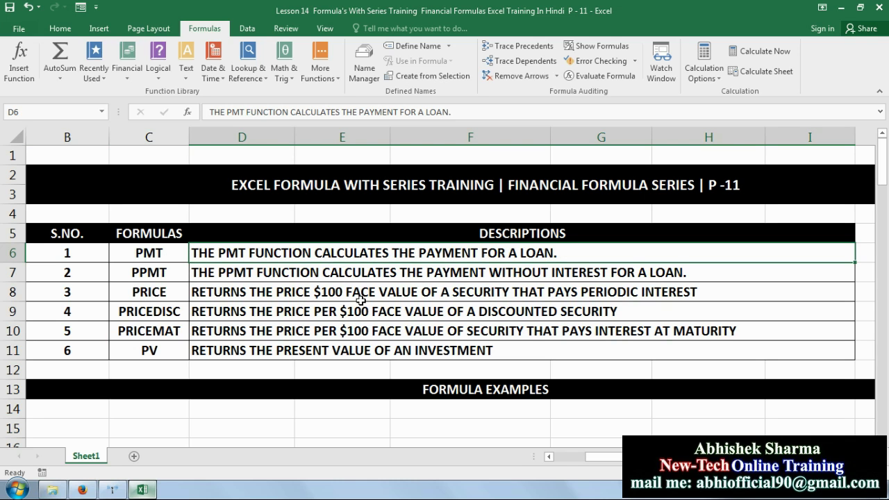
Merge and center cells B15:J15 below the FORMULA EXAMPLES banner and enter the heading "PMT FORMULA"
mouse_move(876, 184)
left_mouse_down()
mouse_move(882, 208)
mouse_move(884, 184)
left_mouse_up()
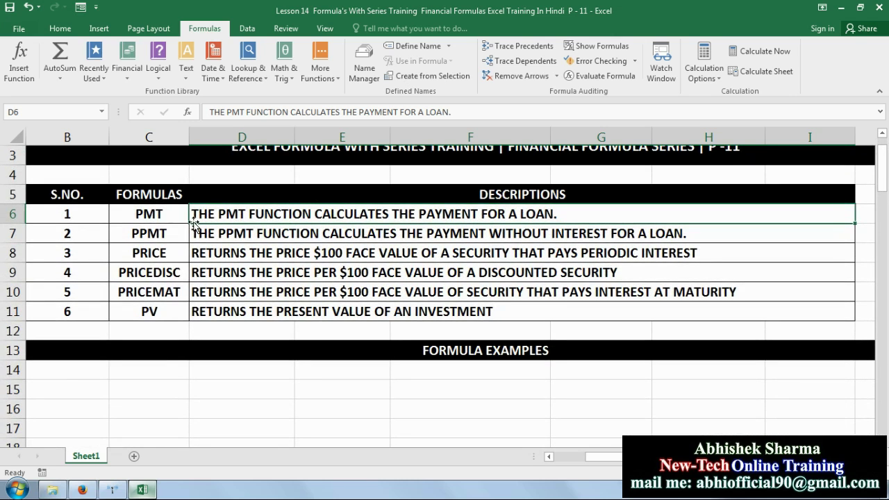
left_click(64, 28)
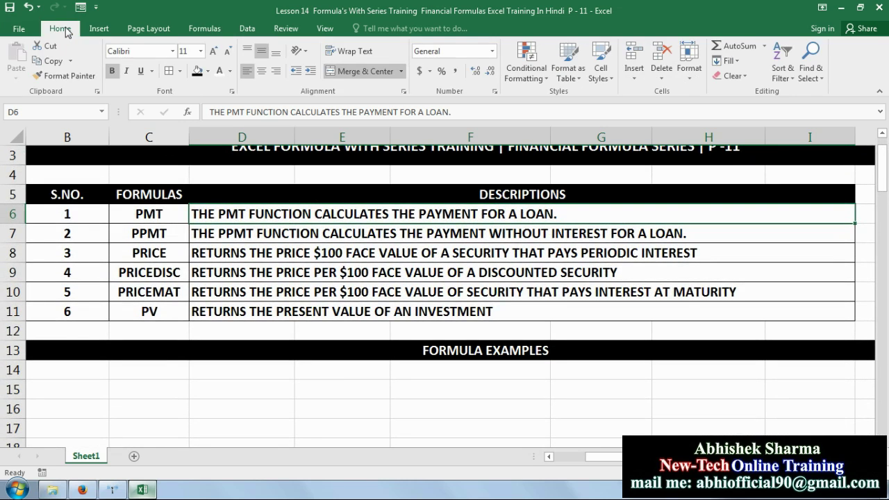
left_click(196, 392)
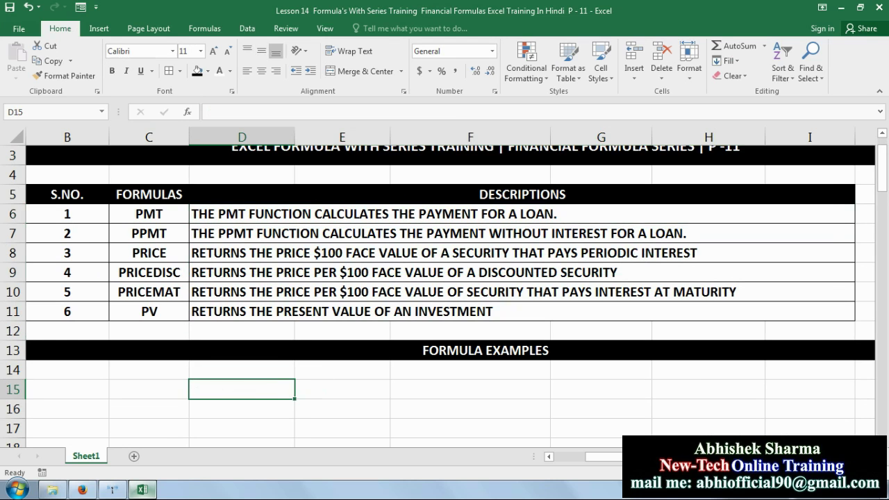
scroll(444, 291, "down", 2)
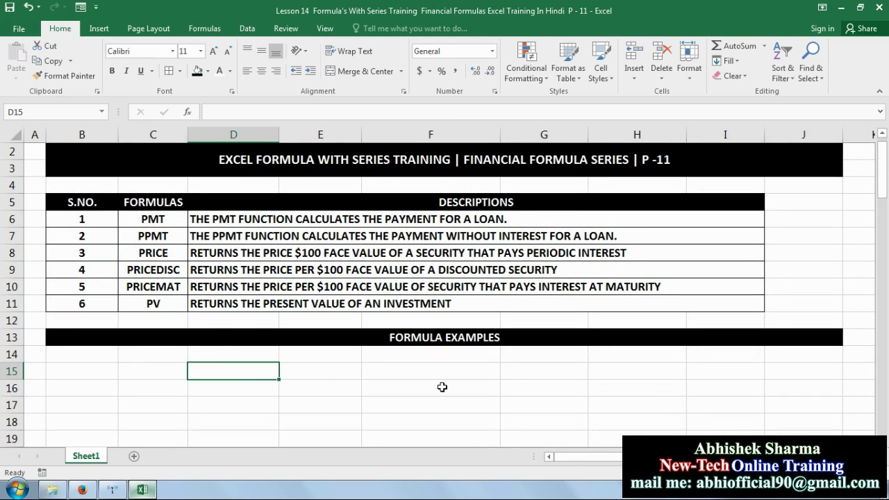
left_click(442, 388)
left_click_drag(73, 370, 816, 376)
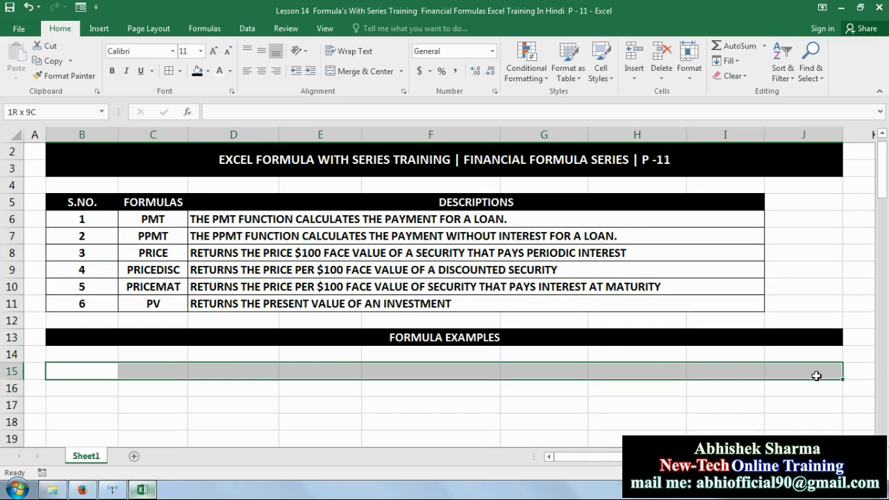
left_click(361, 71)
type("P")
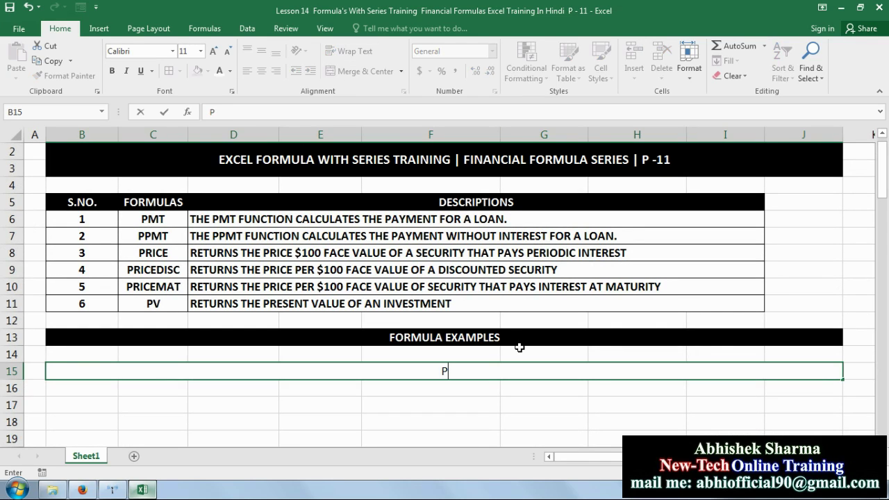
type("MT FORMULA")
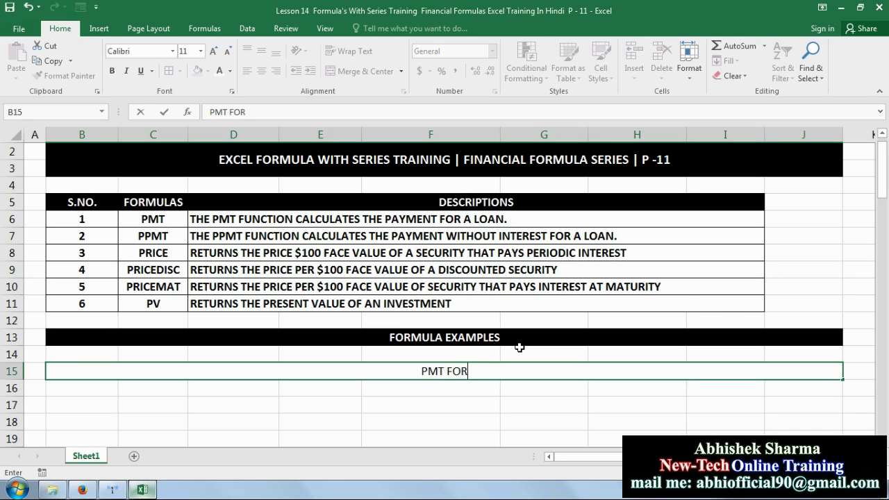
left_click(515, 420)
Format the PMT FORMULA heading with a black fill, white font colour and bold text
left_click(518, 370)
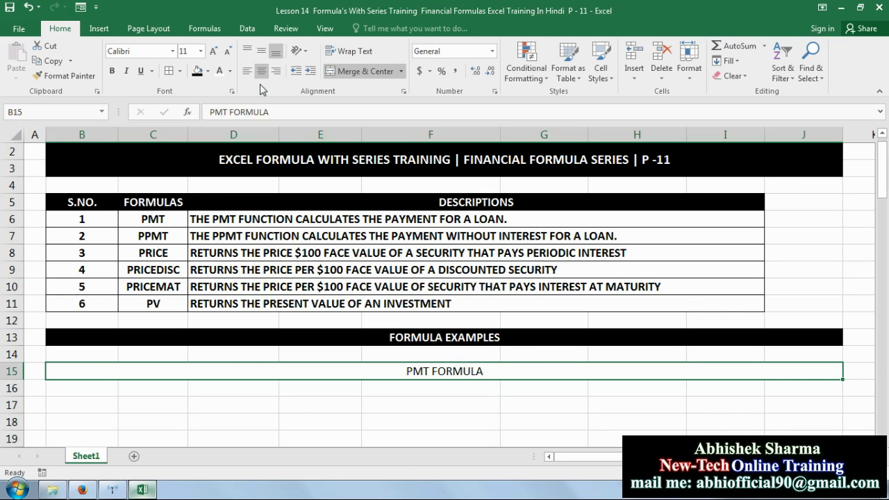
left_click(198, 75)
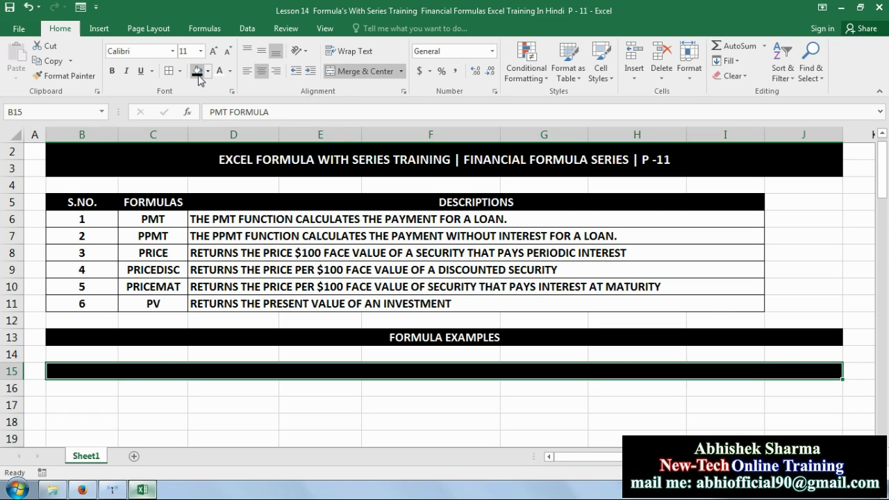
left_click(220, 75)
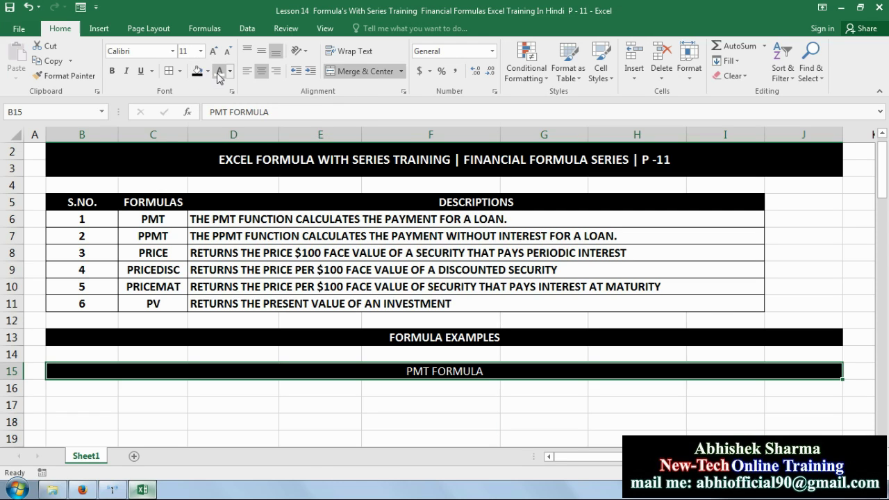
left_click(111, 71)
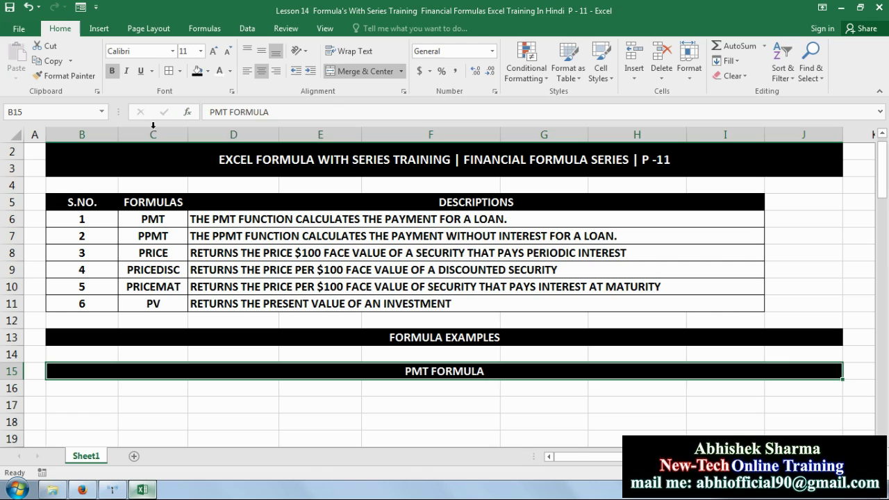
left_click(454, 386)
Enter the column headers S.NO., VEHICAL and PV in cells B17:D17
left_click(86, 403)
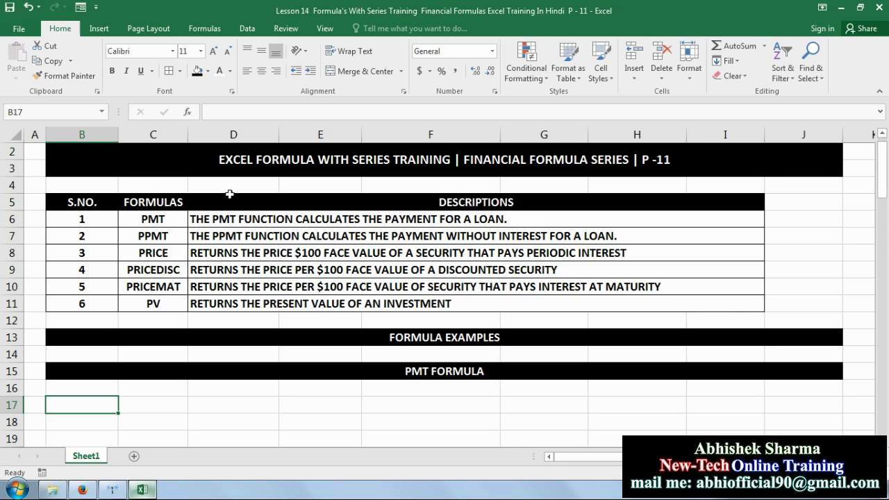
left_click(161, 220)
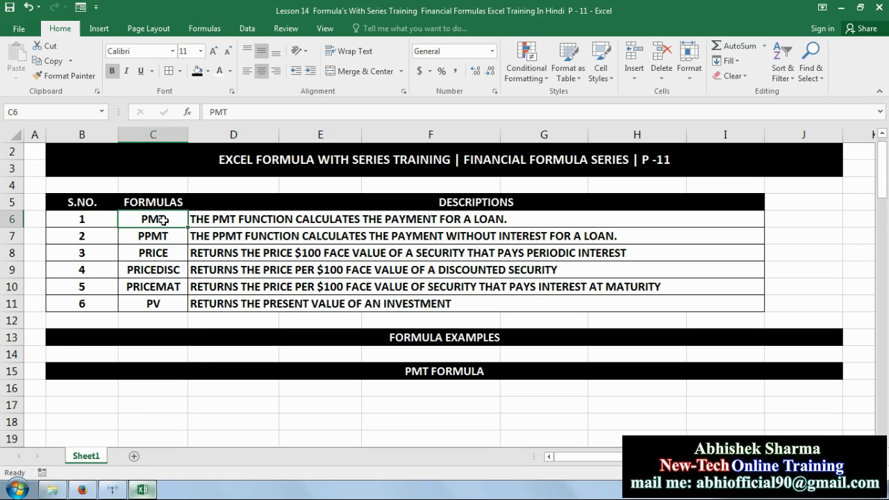
left_click(83, 404)
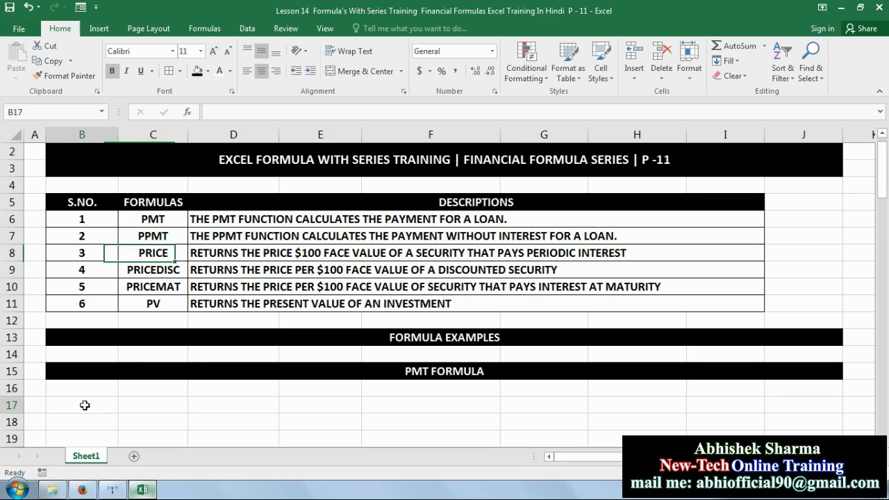
type("S.NO.")
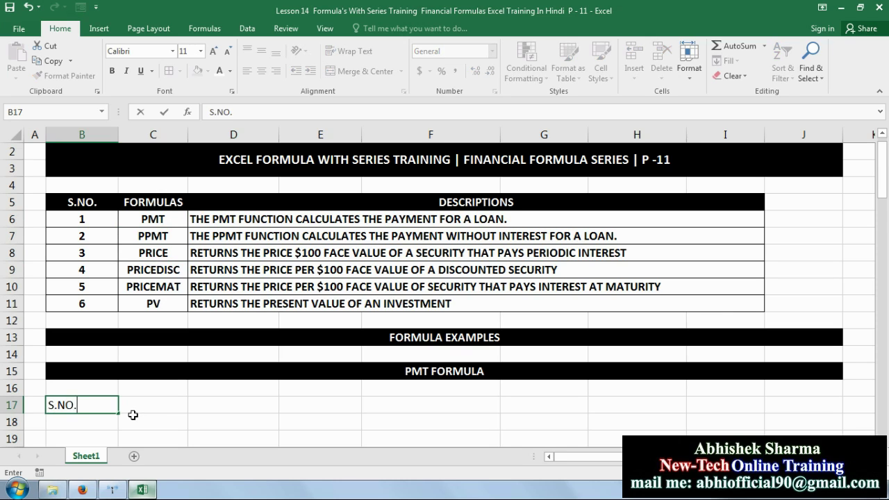
key("Tab")
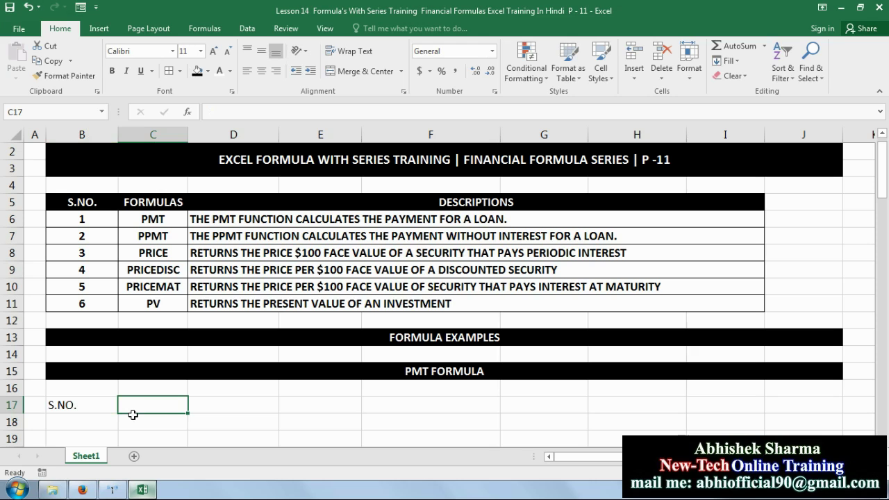
type("VE")
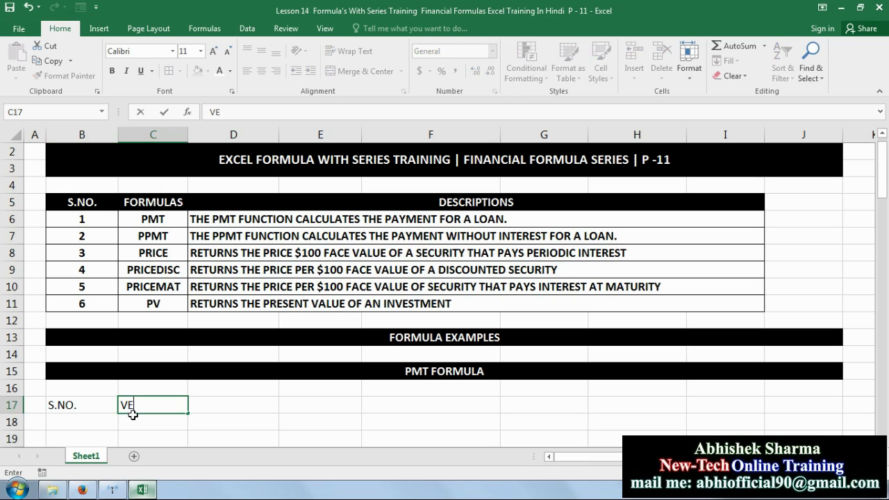
type("HICAL")
key("Tab")
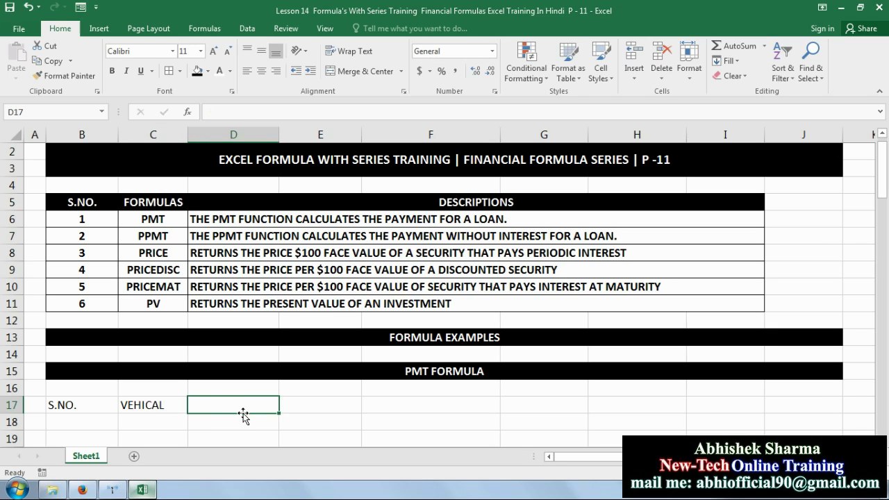
type("PV")
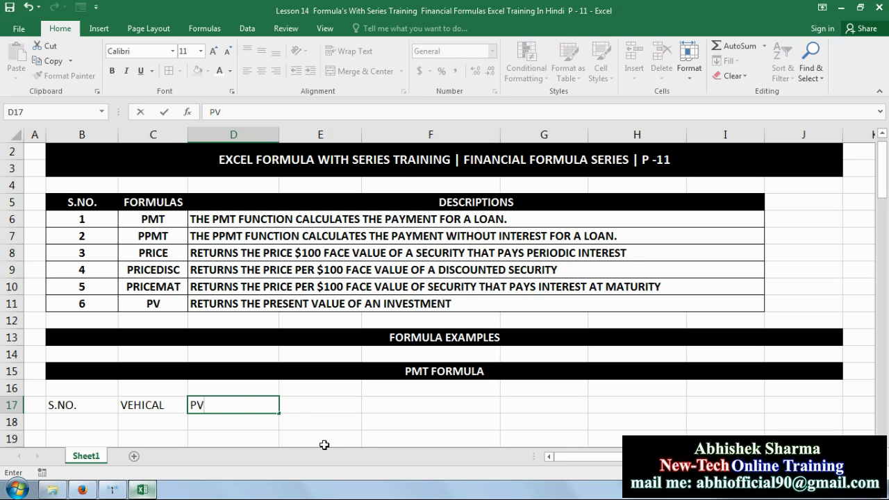
key("Tab")
Enter the remaining column headers YEARS, NPER, RATE OF and PMT in cells E17:H17
type("YERA")
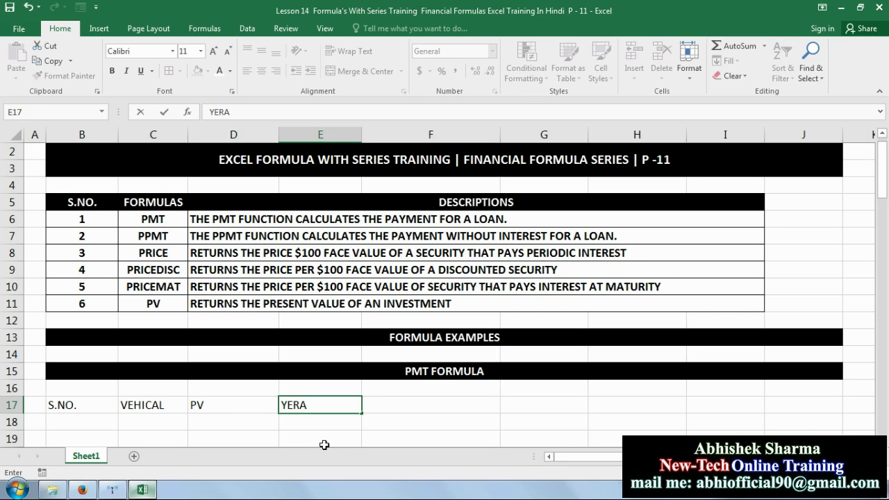
key("BackSpace")
key("BackSpace")
type("ARS")
key("Tab")
type("NPER")
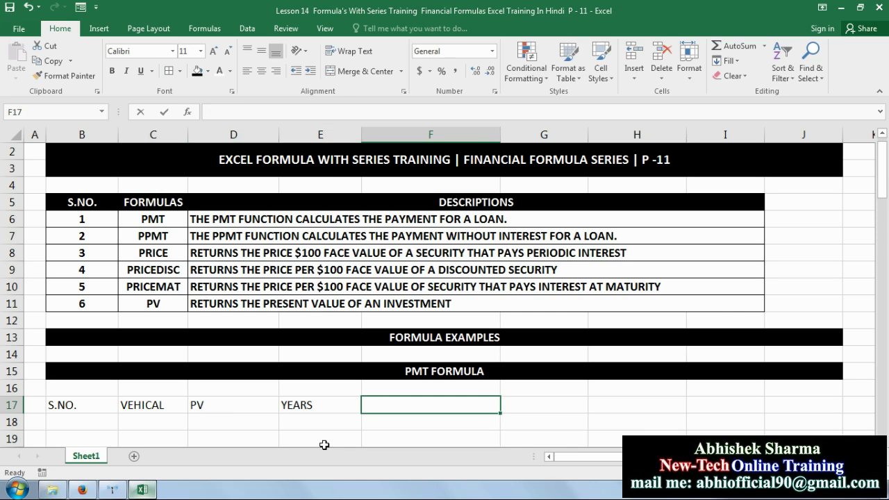
key("Tab")
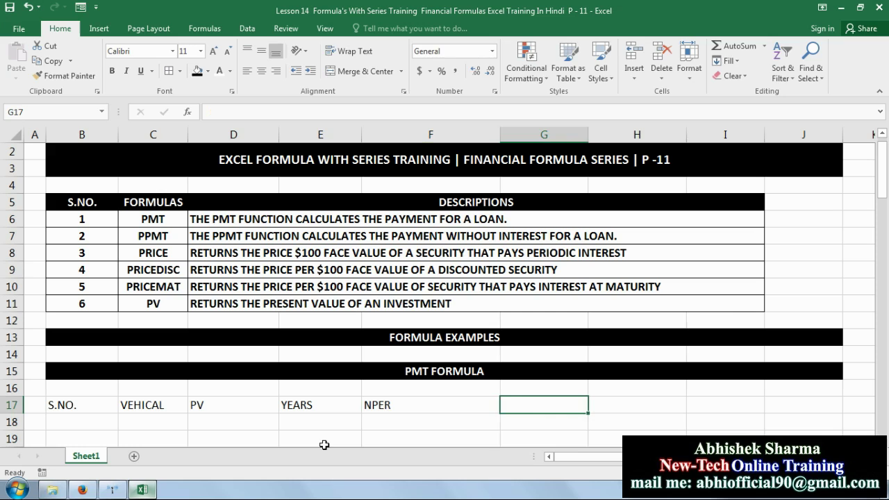
type("RATE OF")
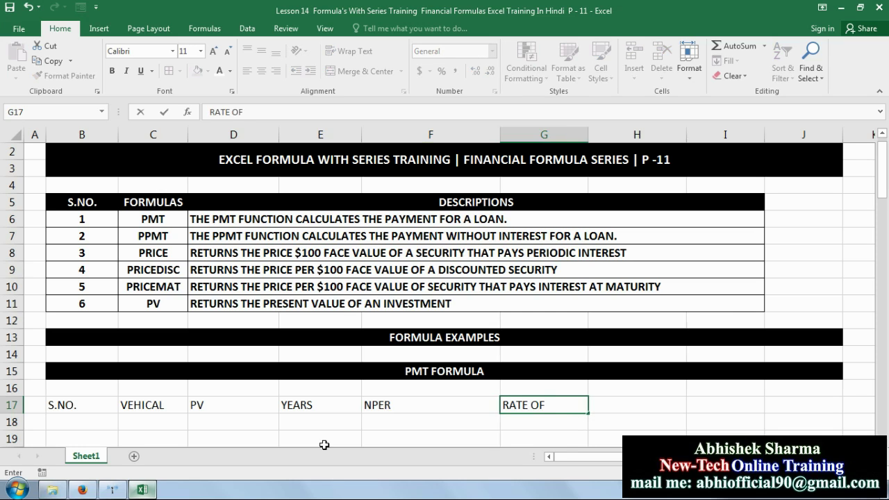
key("Tab")
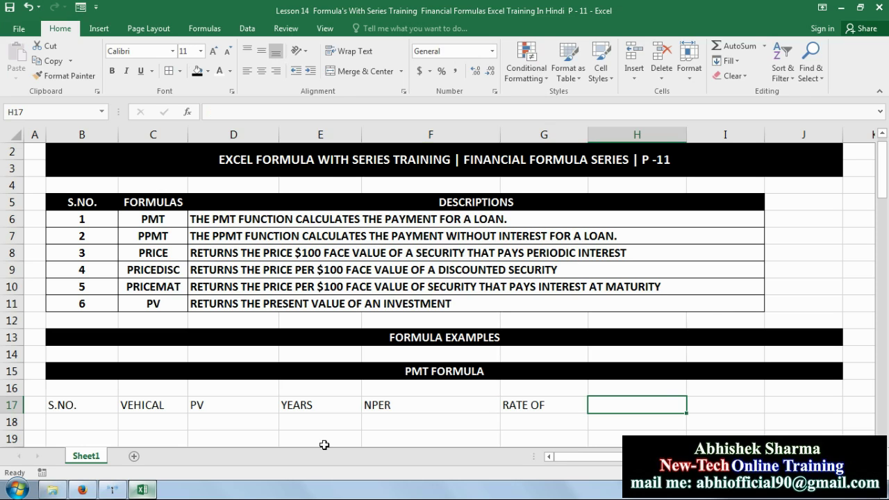
type("PMT")
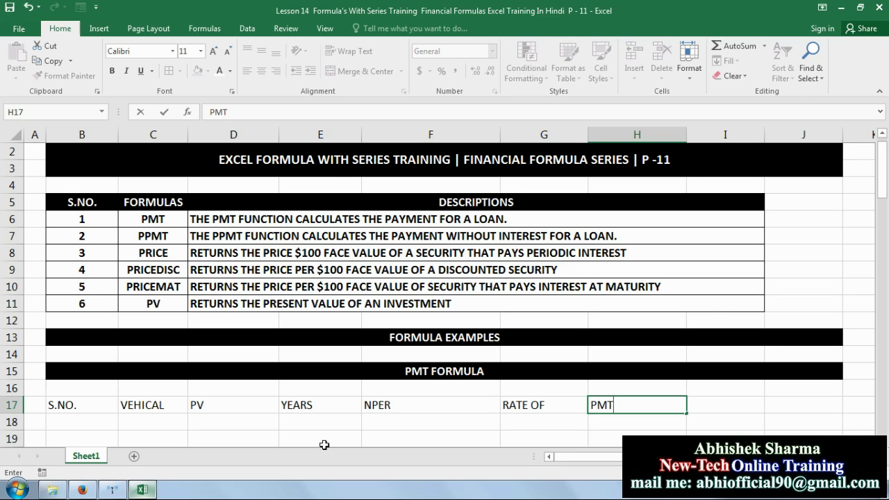
key("Return")
Enter the second-row headers PRICE in D18 under PV and TOTAL INSTALLMENTS in F18 under NPER
key("Left")
key("Left")
key("Left")
key("Left")
key("Left")
key("Left")
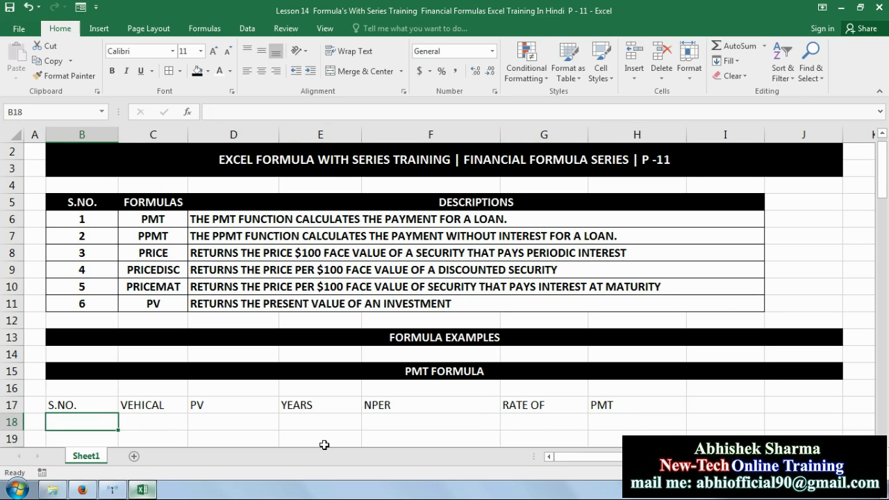
key("Right")
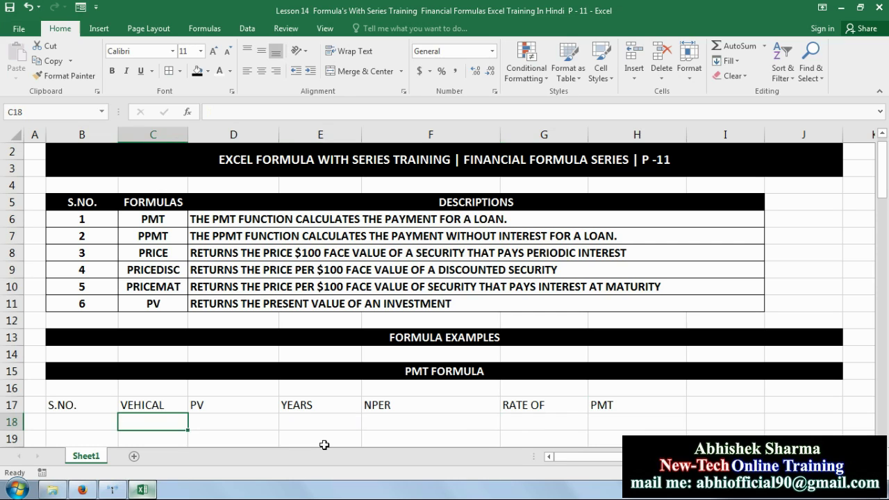
key("Right")
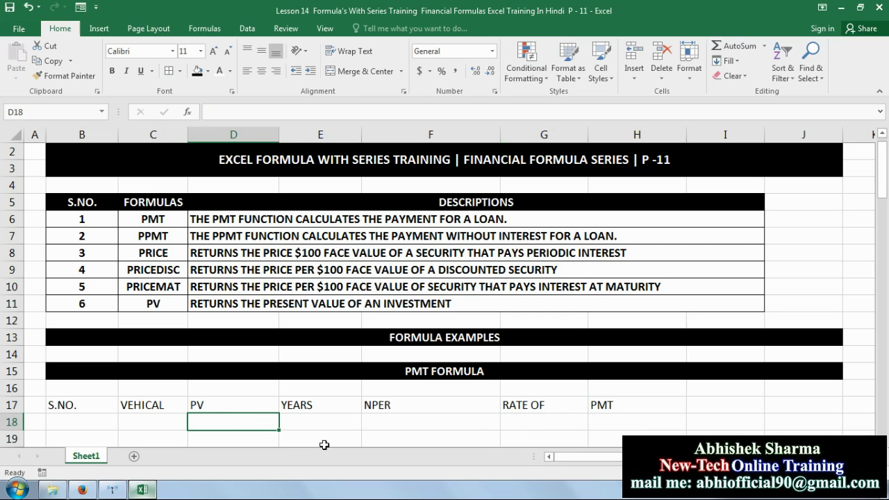
type("PRICE")
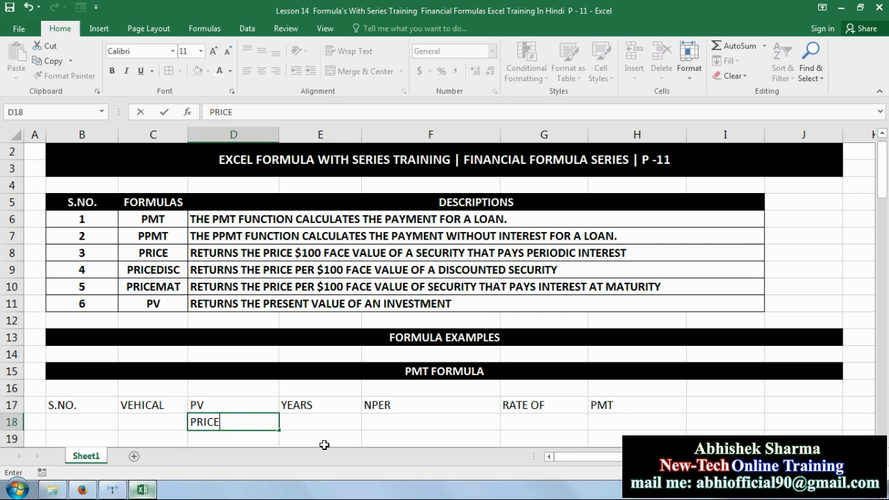
key("Right")
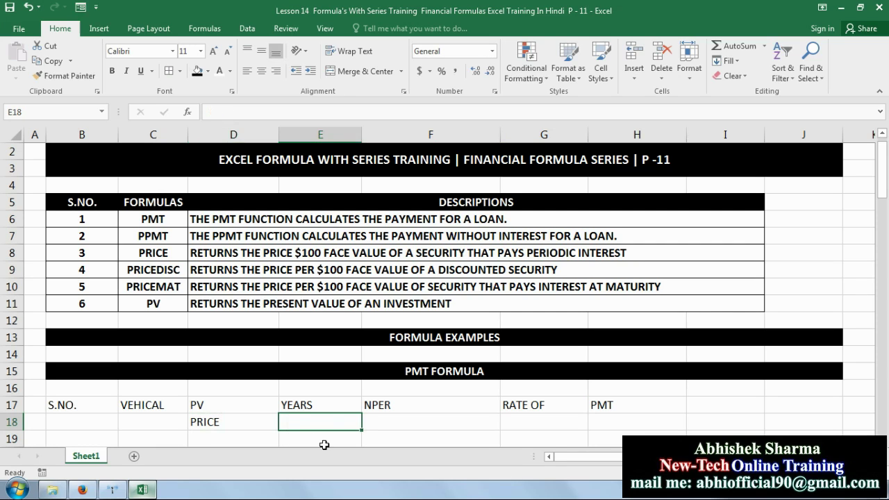
key("Right")
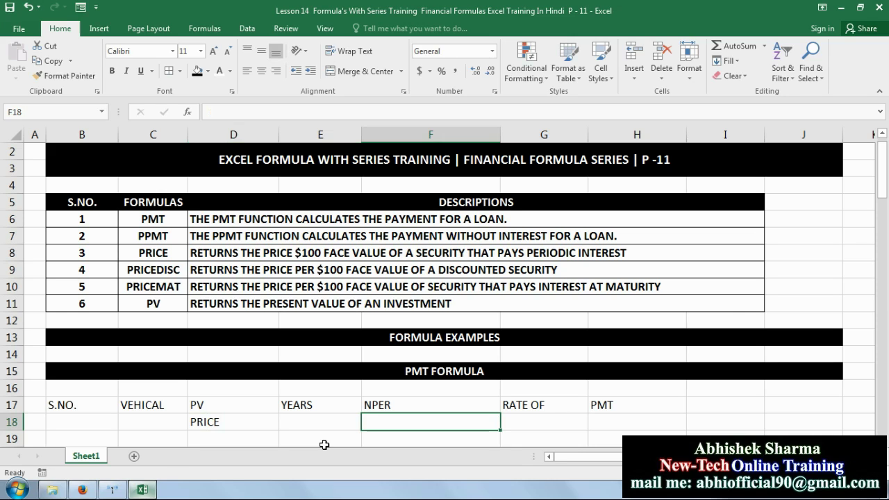
type("TOTA")
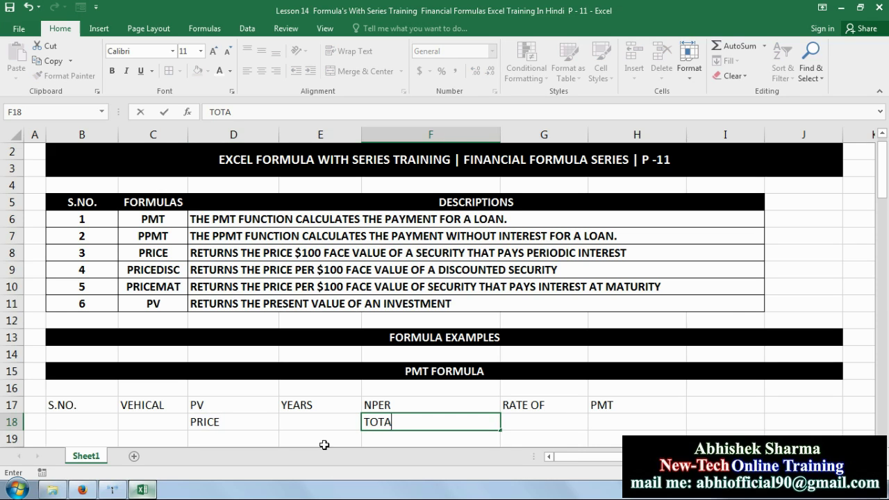
type("L INSTALLMENTS")
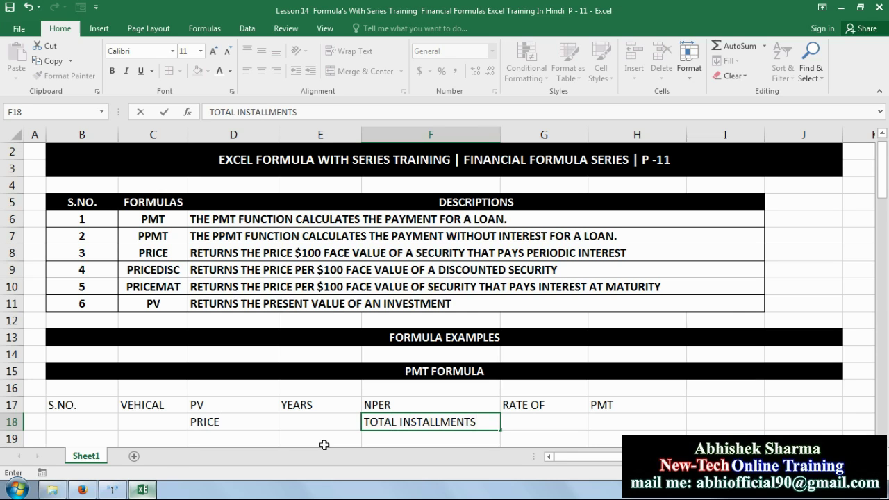
key("Tab")
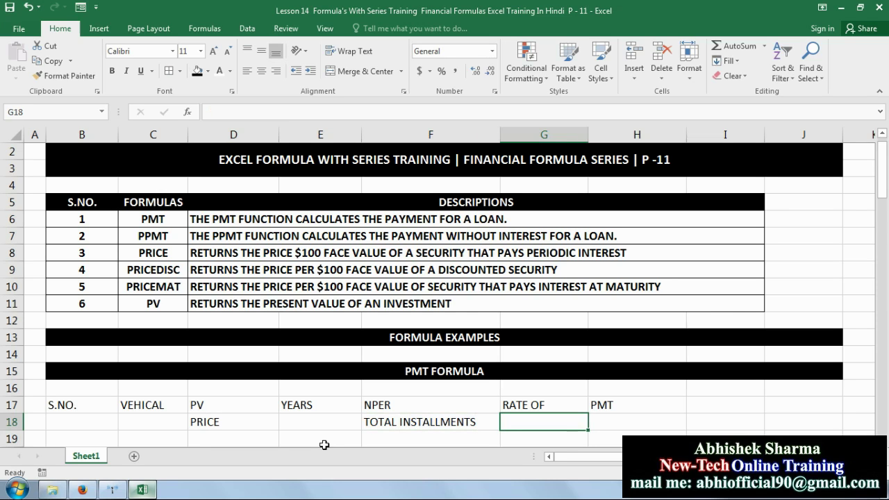
Enter INTEREST in G18 under RATE OF and EMI in H18 under PMT
type("INR")
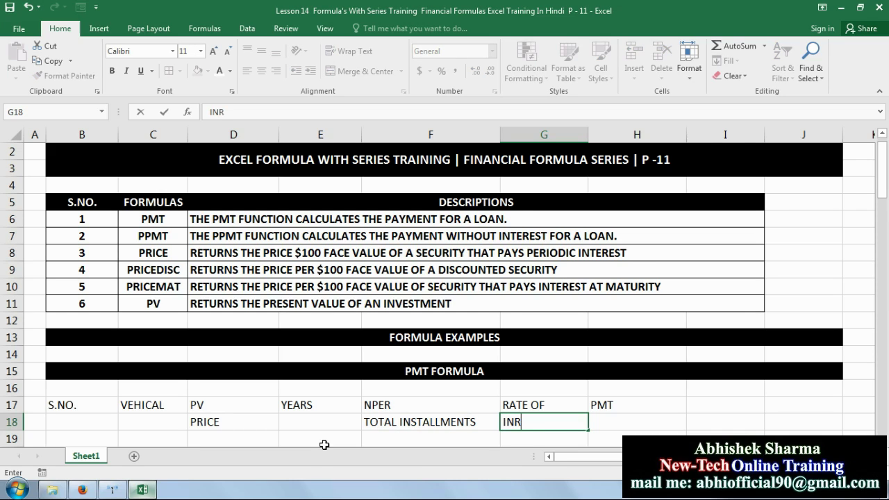
key("BackSpace")
type("TEREST")
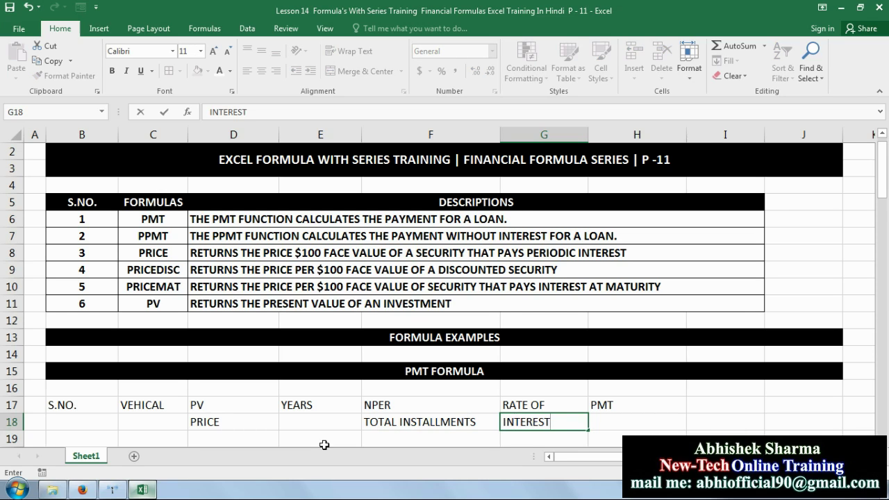
key("Tab")
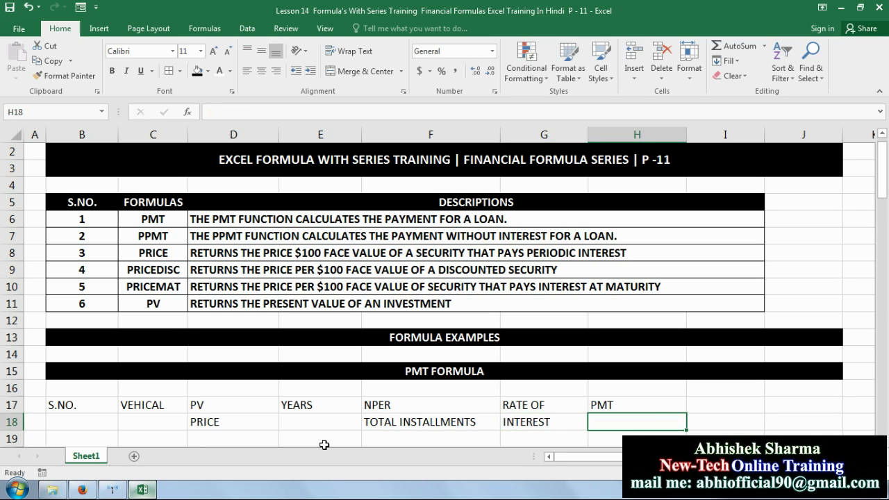
type("EMI")
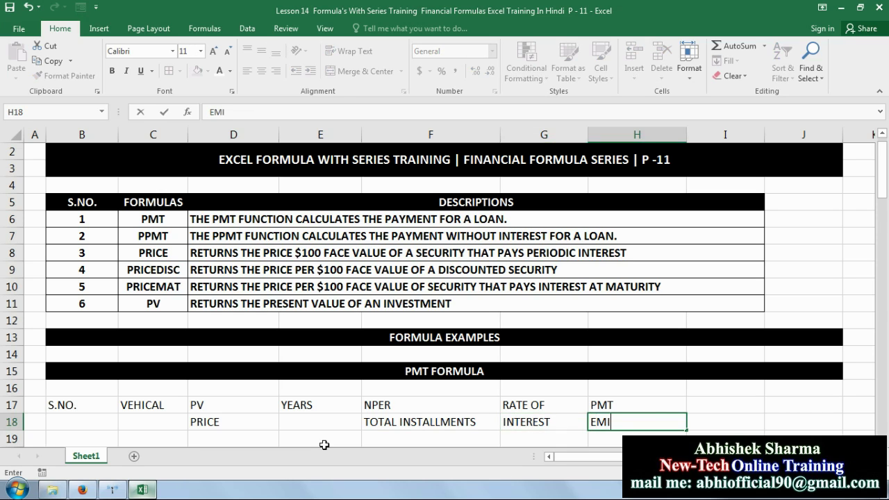
key("Return")
key("Left")
key("Left")
key("Left")
key("Left")
key("Left")
key("Left")
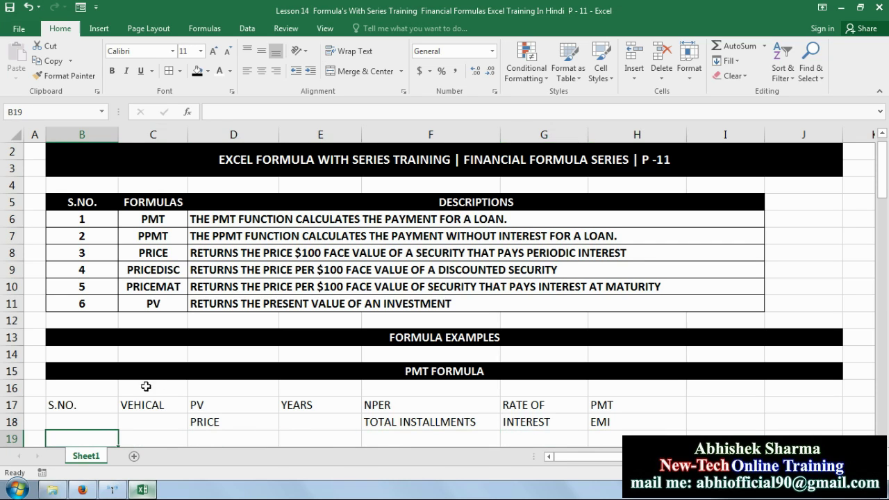
Format the header cells B17:H18 with a black fill, white bold text and centered horizontal alignment
left_click_drag(85, 410, 602, 423)
left_click(198, 70)
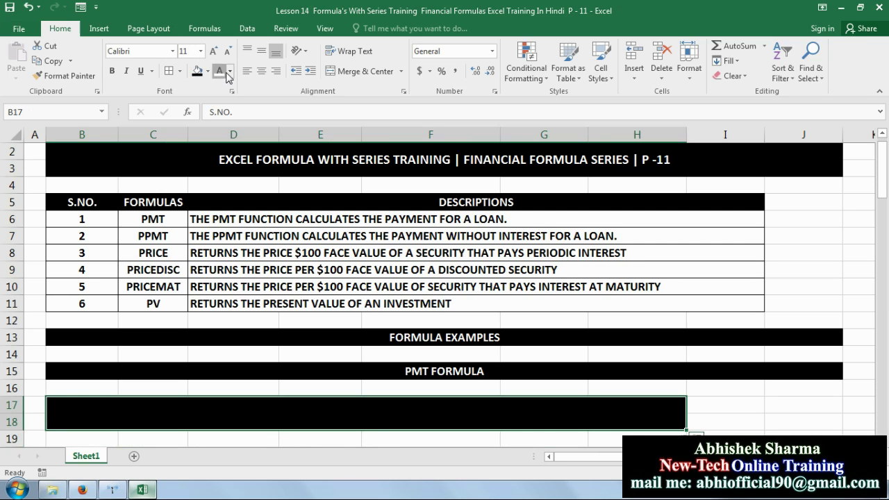
left_click(219, 71)
left_click(111, 71)
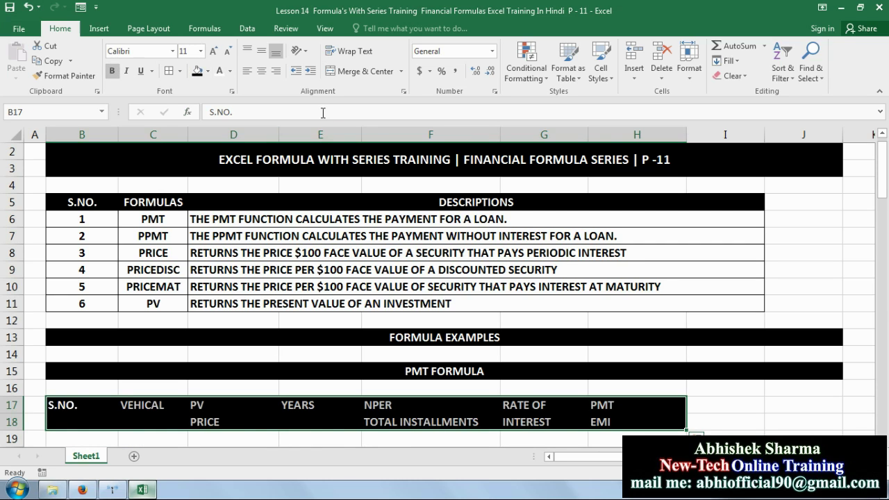
left_click(262, 71)
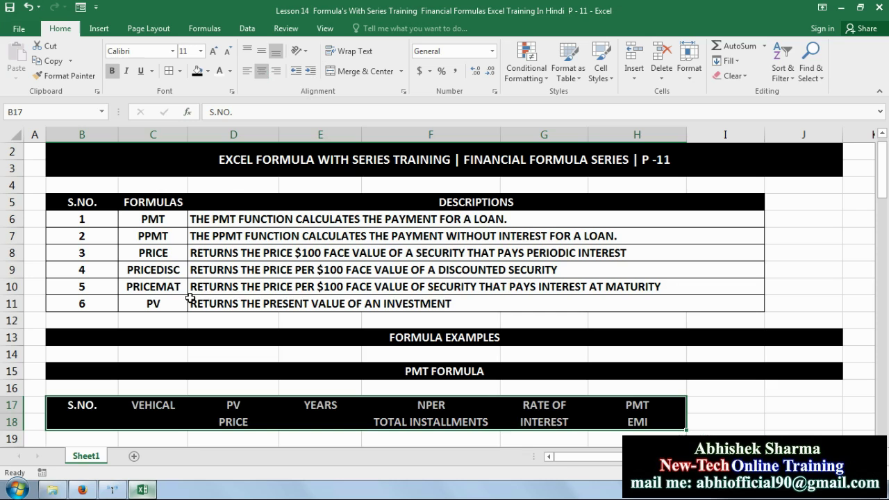
Merge and center the S.NO., VEHICAL and YEARS headers across rows 17 and 18, and middle-align the header range B17:H18 vertically
left_click_drag(92, 405, 91, 421)
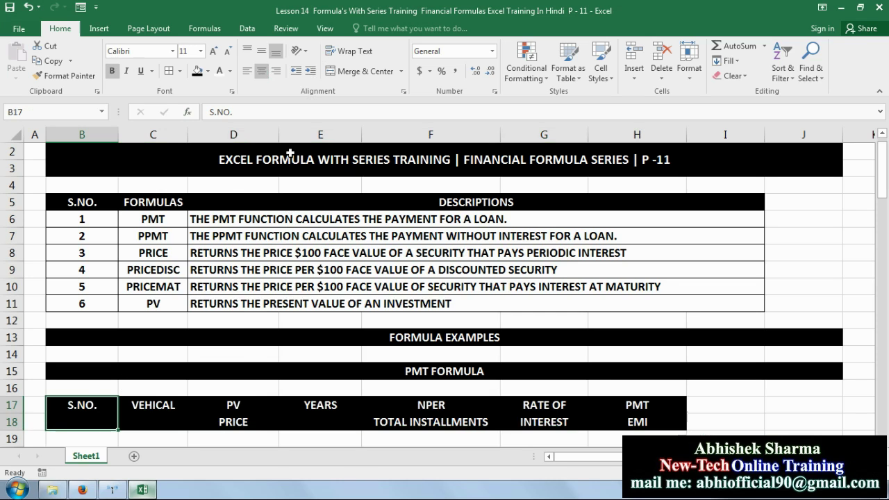
left_click(361, 71)
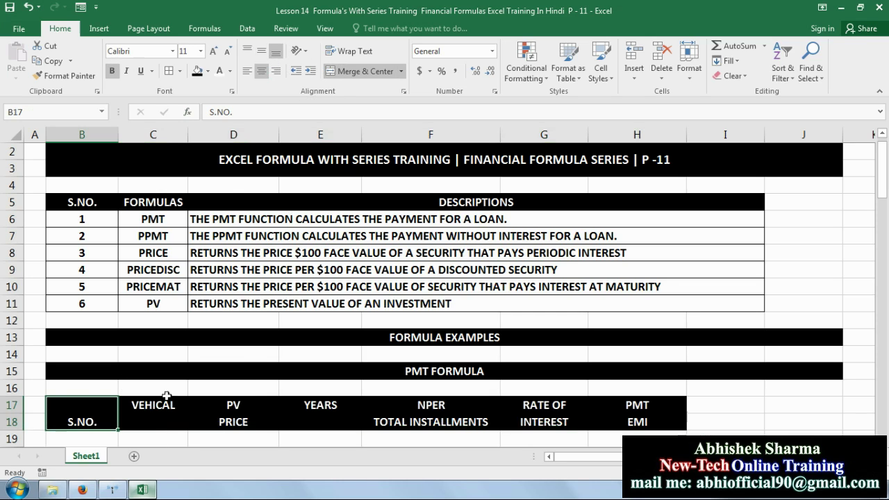
left_click_drag(166, 404, 171, 421)
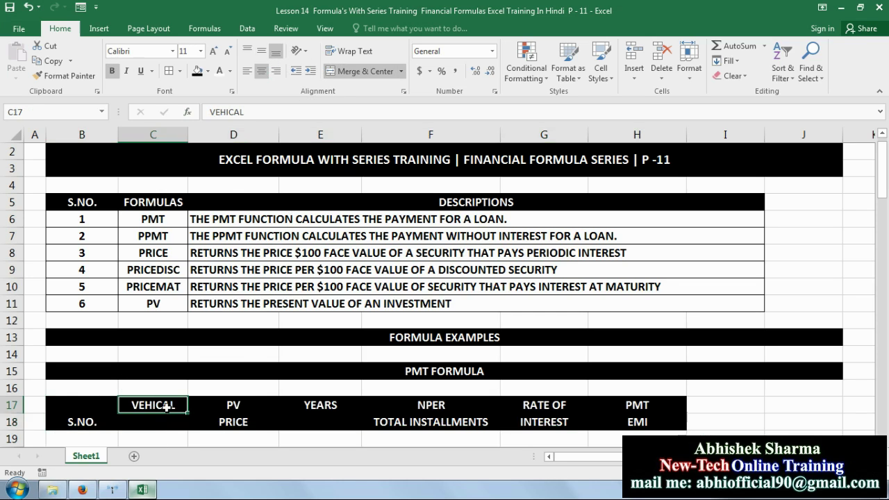
left_click(361, 70)
left_click_drag(325, 404, 323, 420)
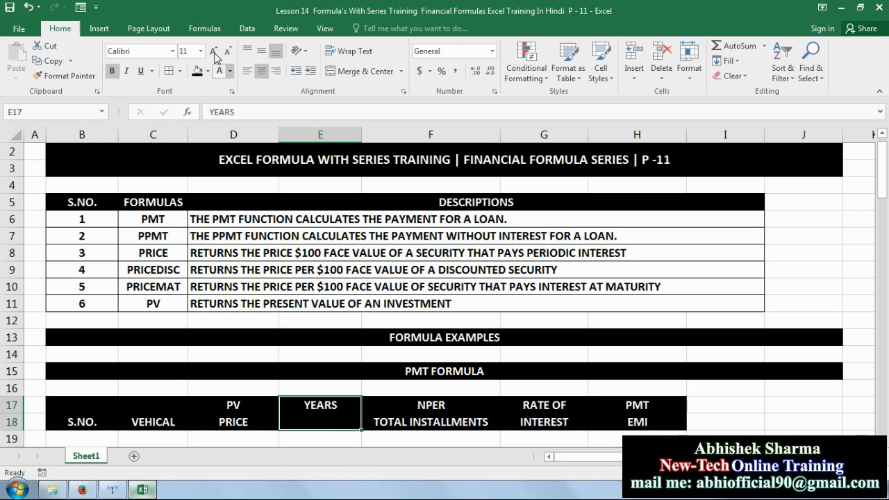
left_click(361, 71)
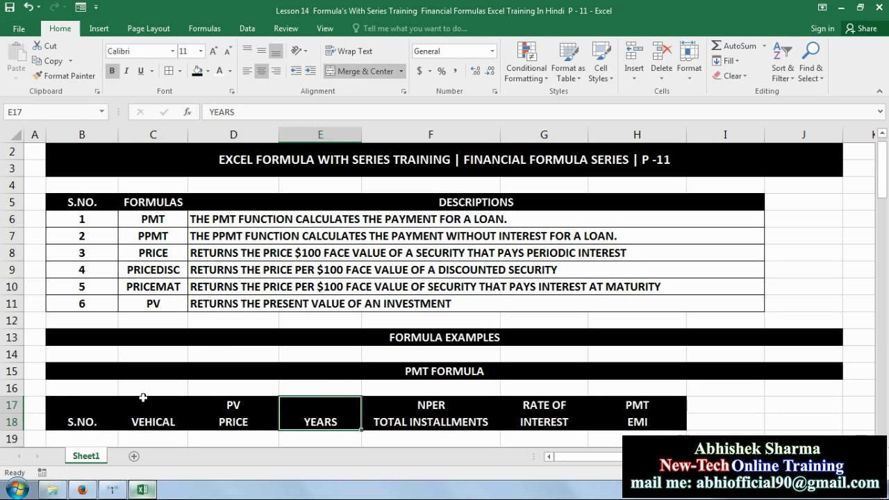
left_click_drag(87, 403, 630, 416)
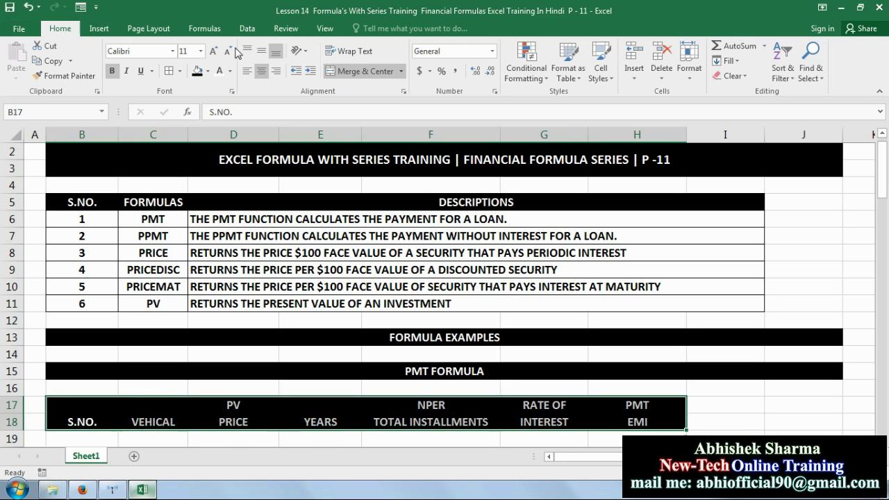
left_click(261, 51)
Enter the serial numbers 1 and 2 in cells B19 and B20 under S.NO
left_click(90, 439)
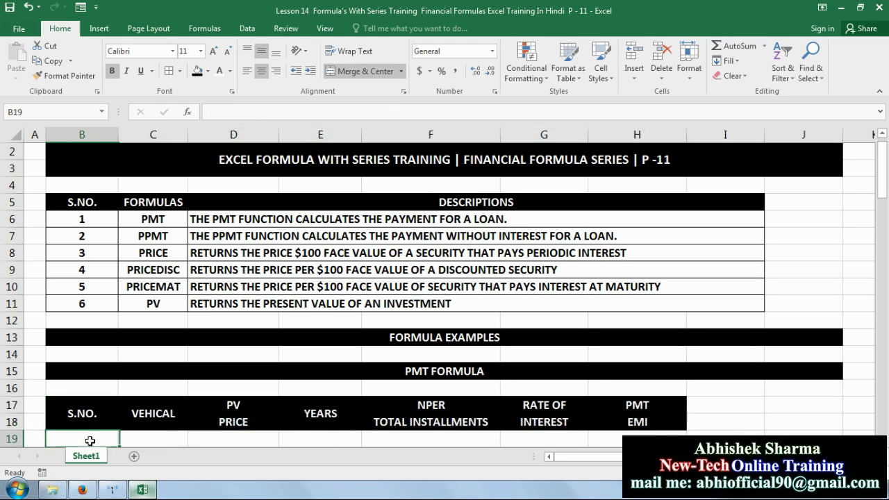
type("1")
key("Return")
type("2")
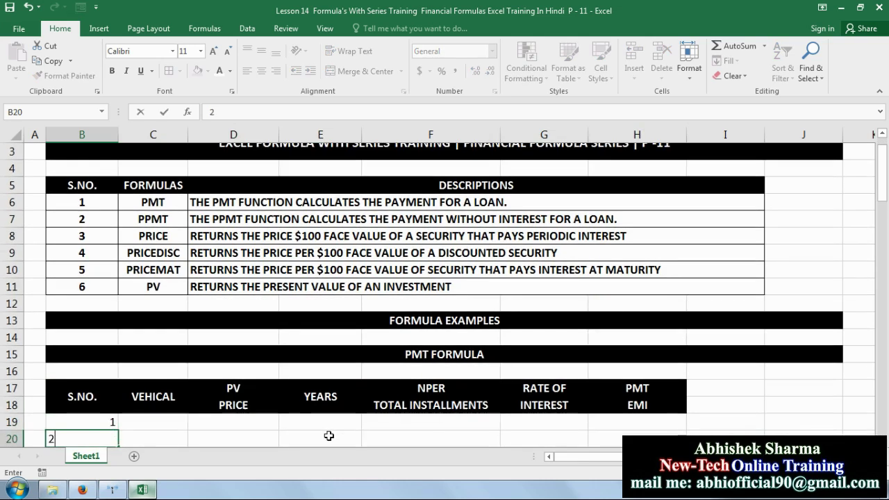
key("Return")
Enter the vehicles CAR in C19 and BIKE in C20
key("Right")
key("Up")
key("Up")
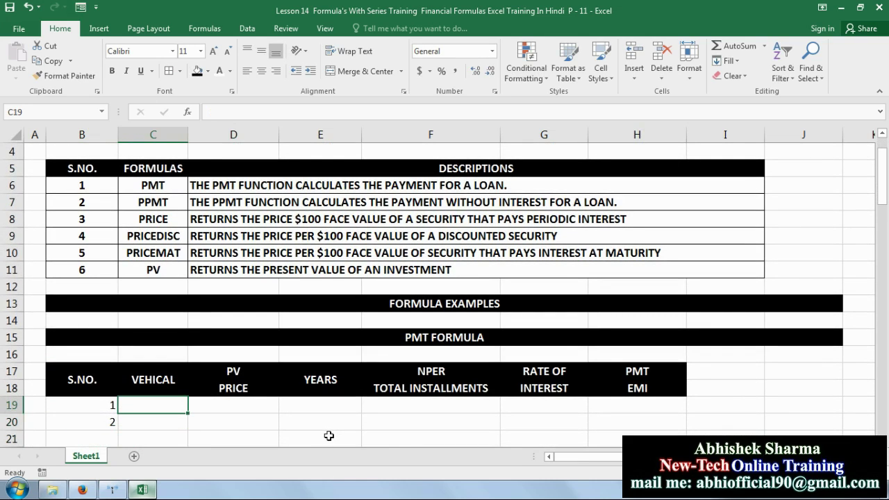
type("CAR")
key("Return")
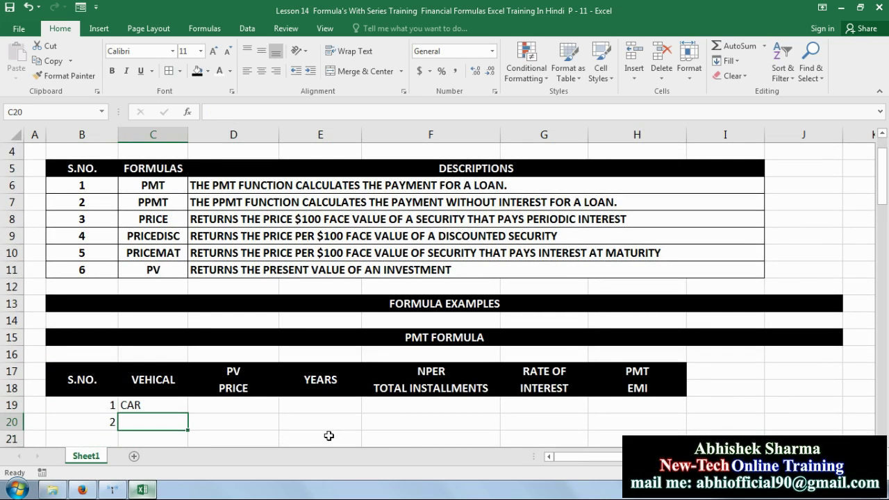
type("BIKE")
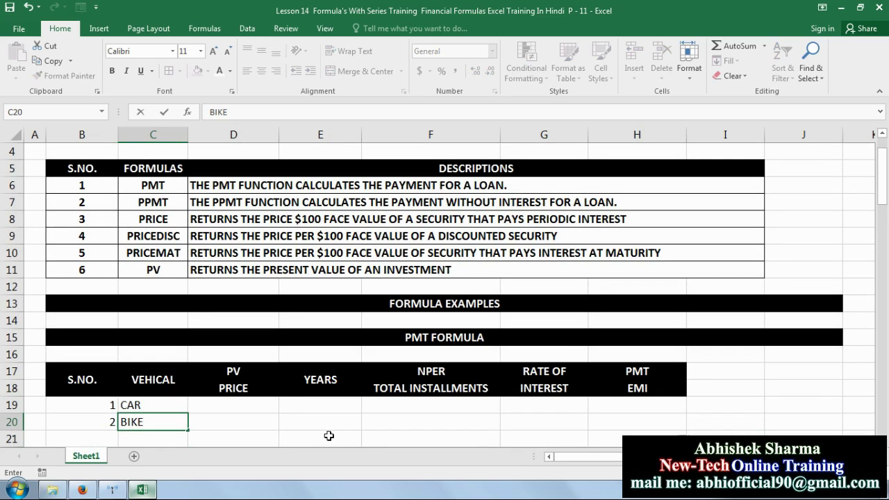
key("Tab")
Enter the car's price of 500000 in D19 and its loan term of 5 years in E19
key("Up")
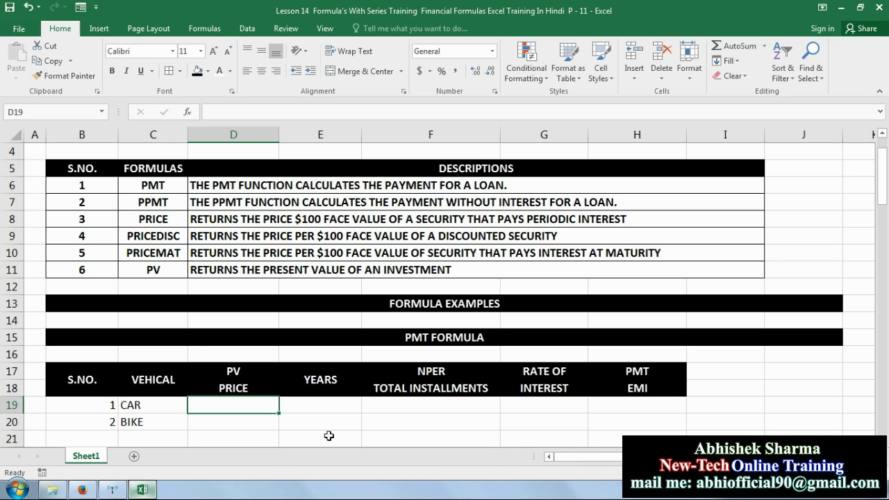
type("500000")
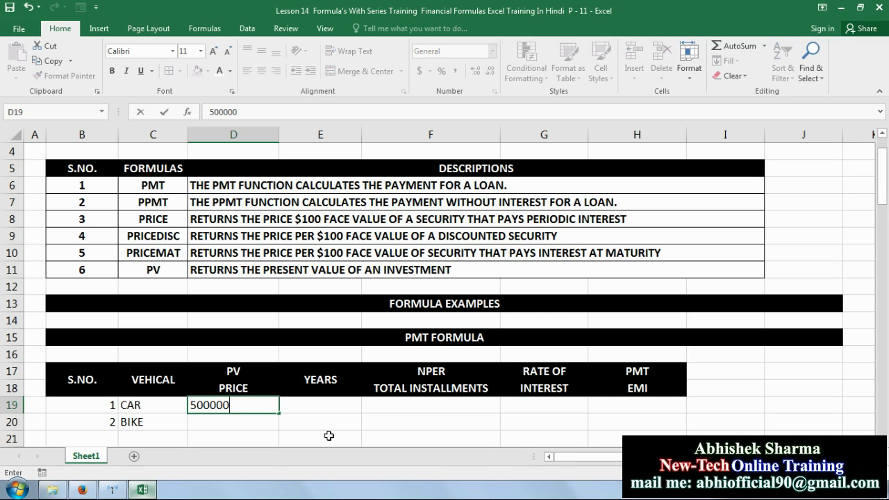
key("Tab")
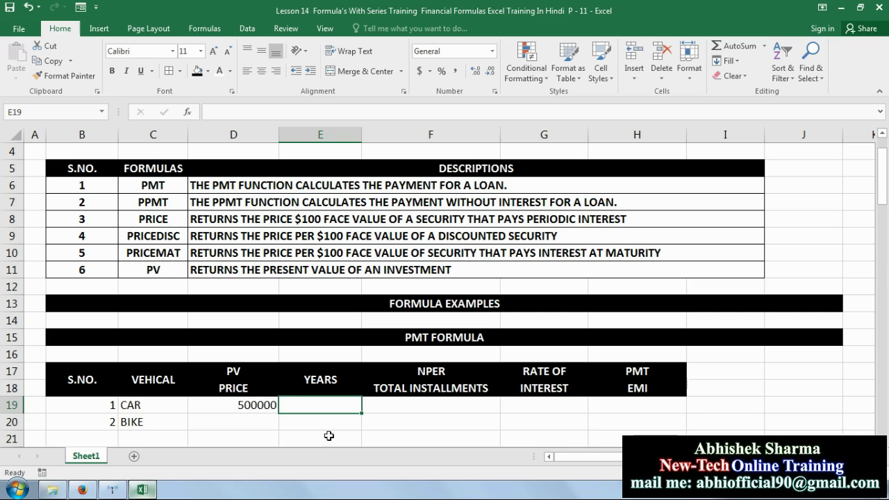
type("5")
key("Tab")
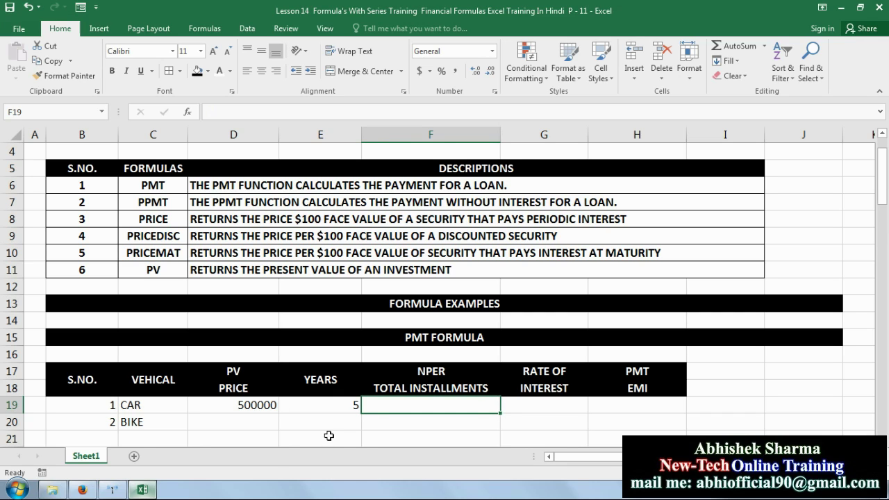
Enter the formula =E19*12 in F19 to calculate the car loan's total installments
type("=")
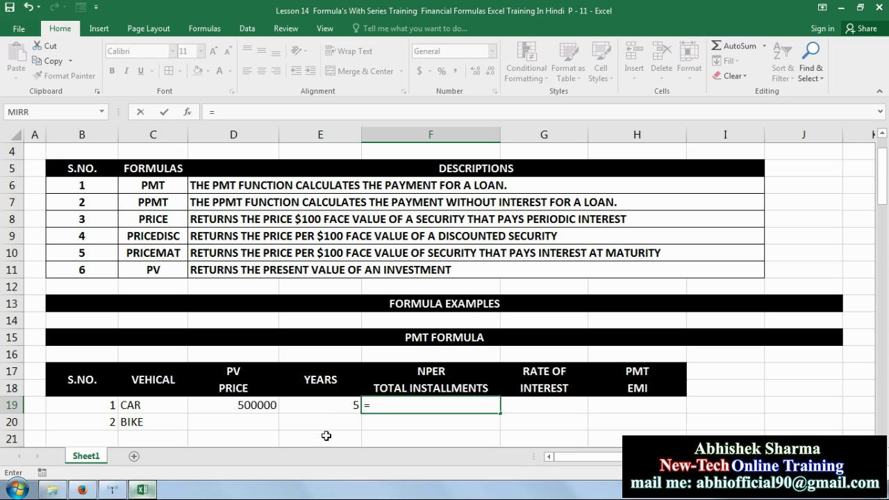
left_click(328, 410)
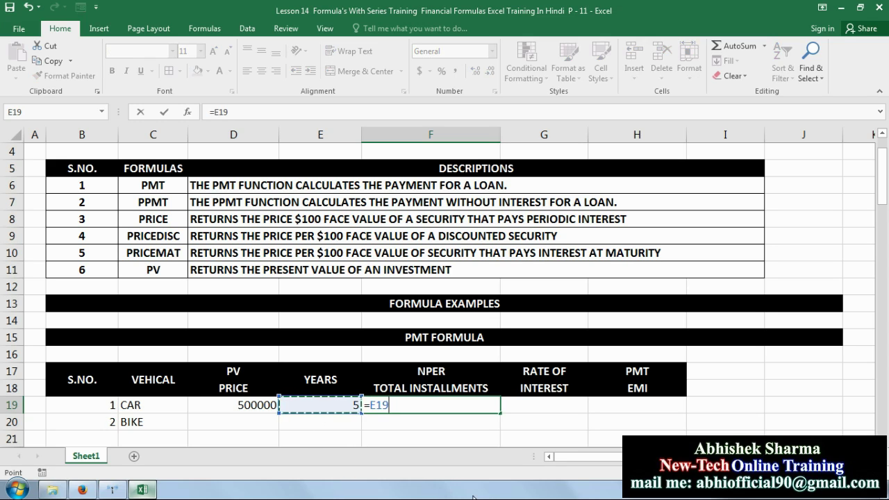
type("*12")
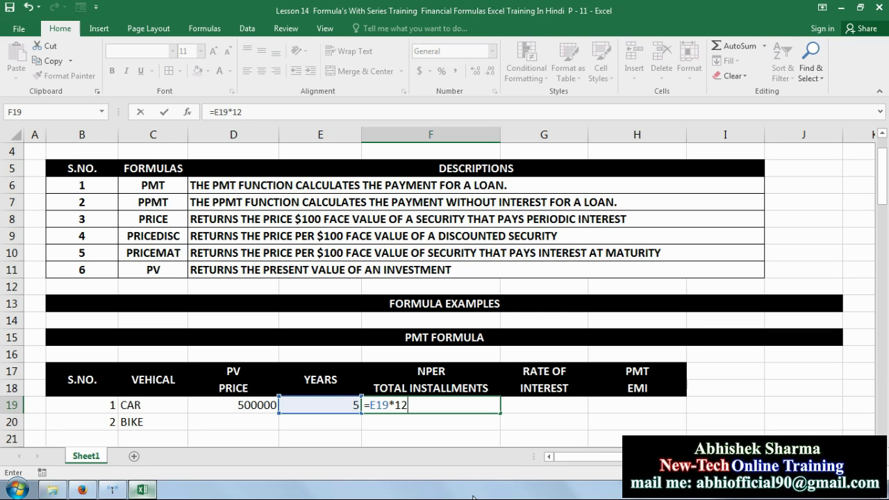
Commit the installments formula in F19 and enter the car loan's interest rate of 15% in G19
key("Return")
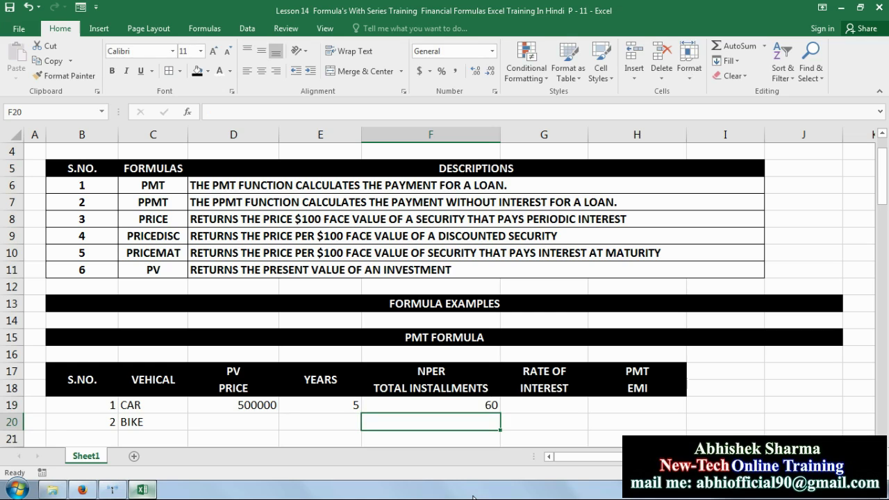
key("Right")
key("Up")
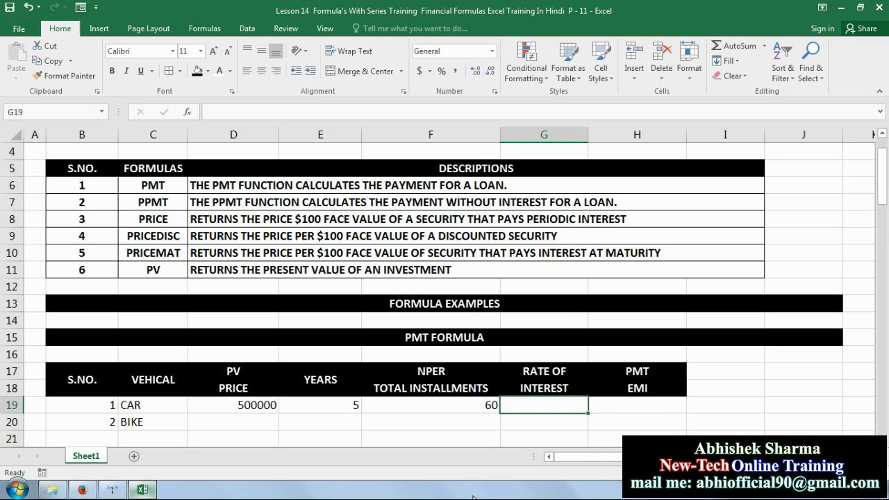
type("15%")
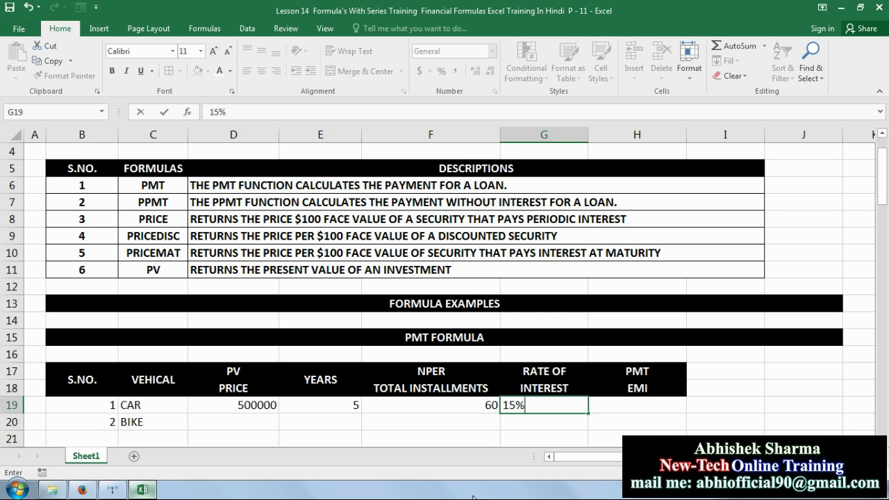
key("Tab")
Enter the bike's price of 60000 in D20 and its loan term of 3 years in E20
key("Return")
key("Left")
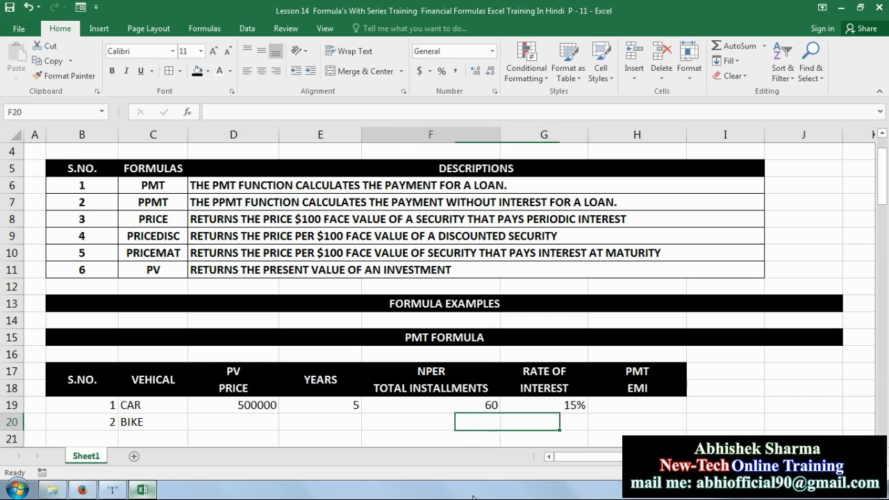
key("Left")
key("Left")
key("Left")
key("Down")
key("Up")
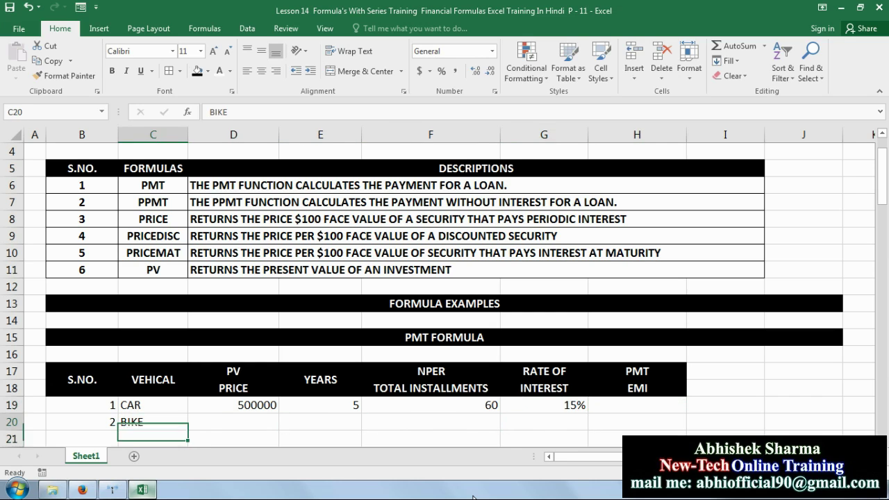
key("Right")
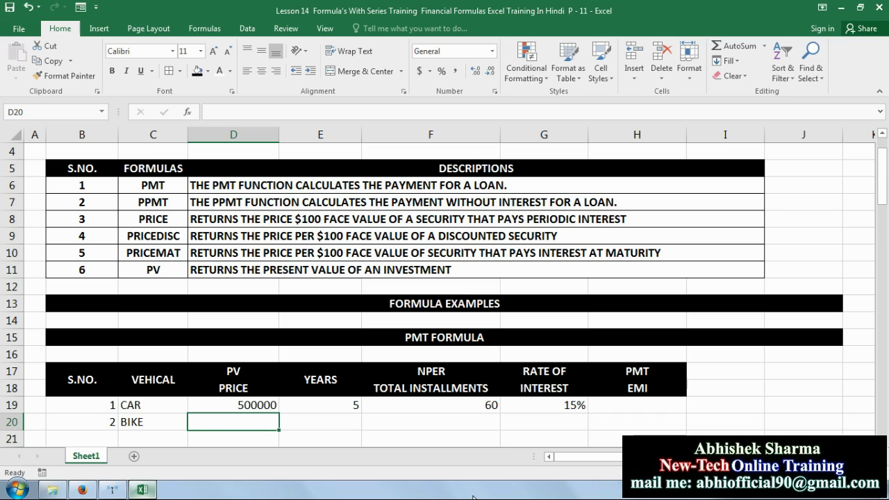
type("60000")
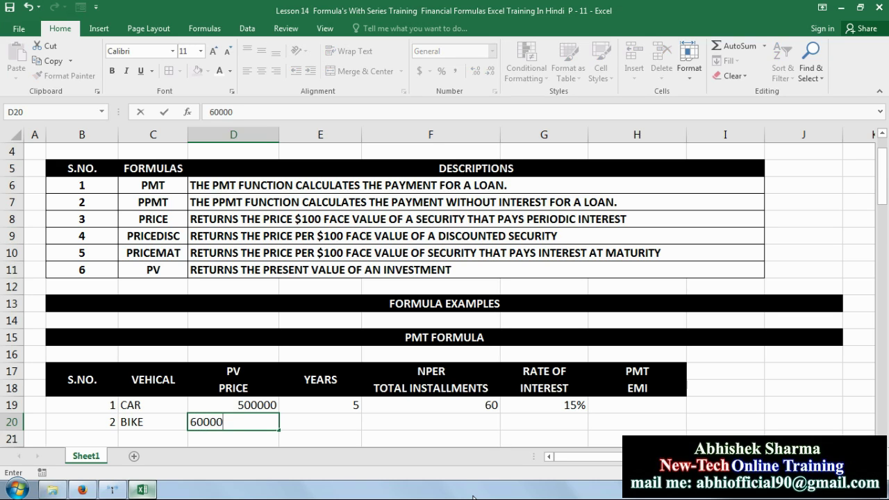
key("Right")
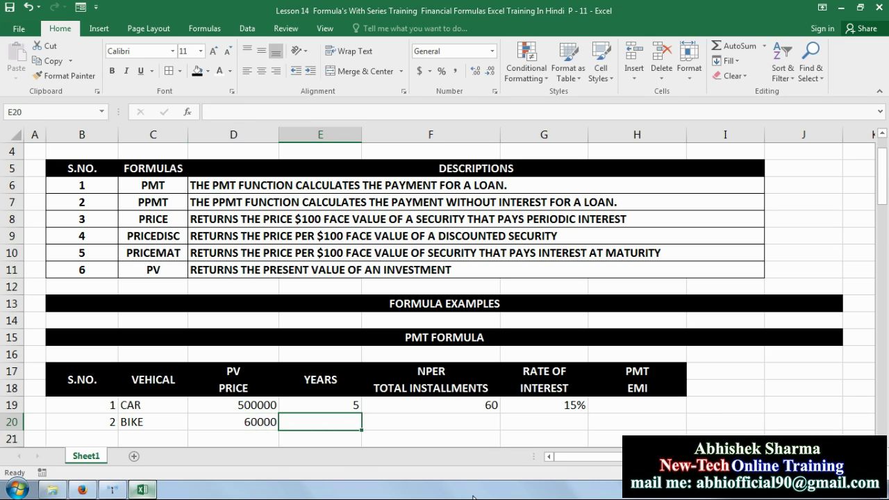
type("3")
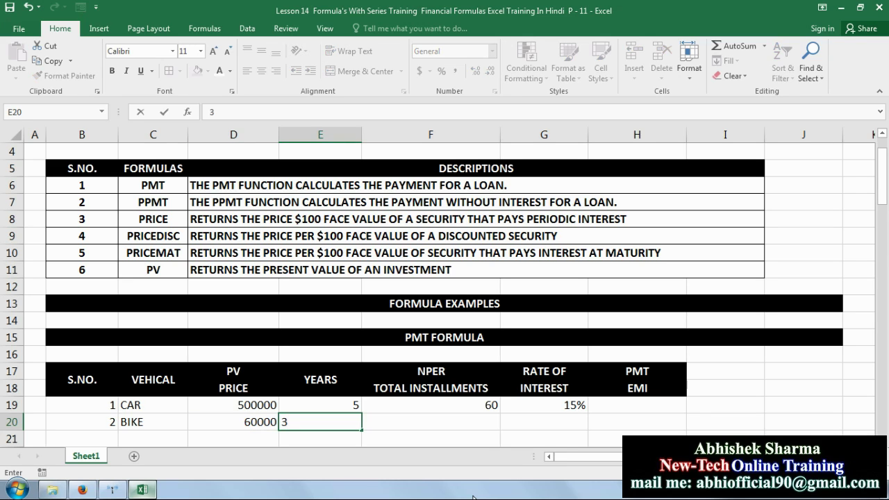
key("Right")
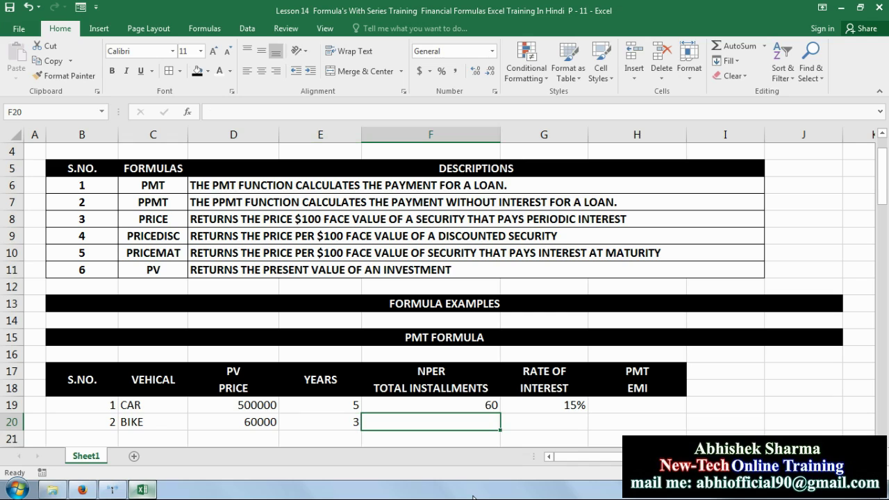
Enter the formula =E20*12 in F20 to calculate the bike loan's total installments
type("=")
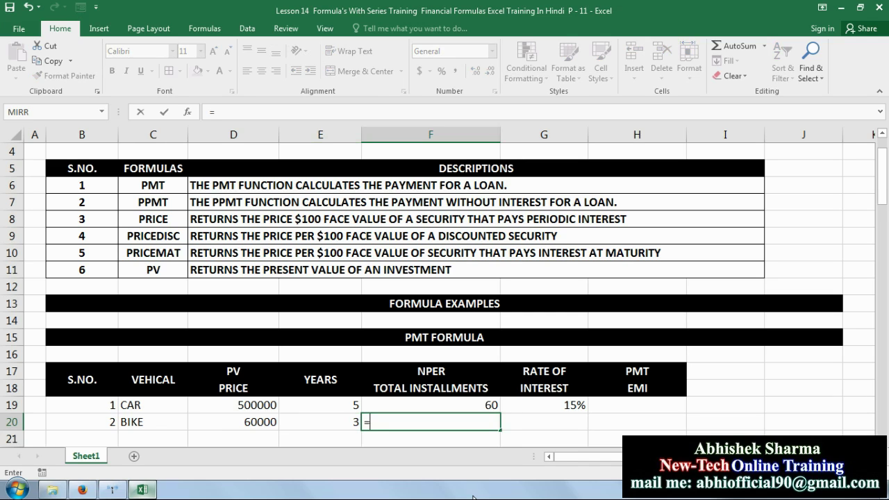
left_click(316, 423)
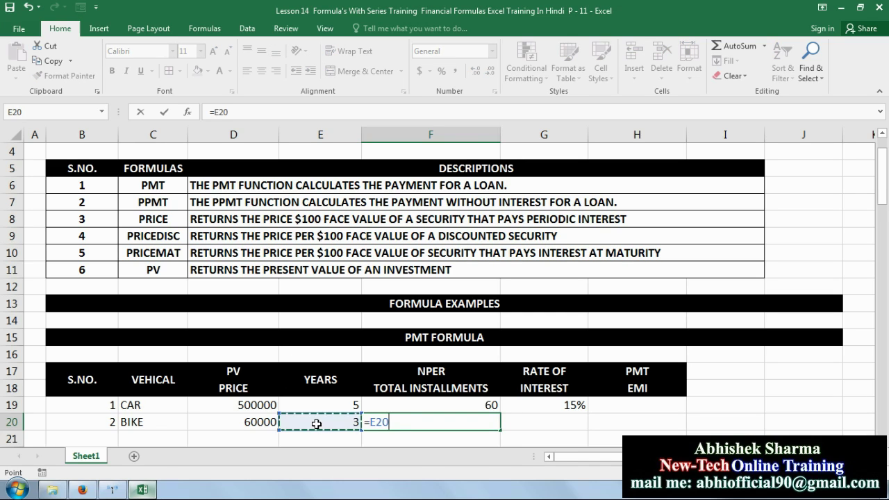
type("*12")
key("Return")
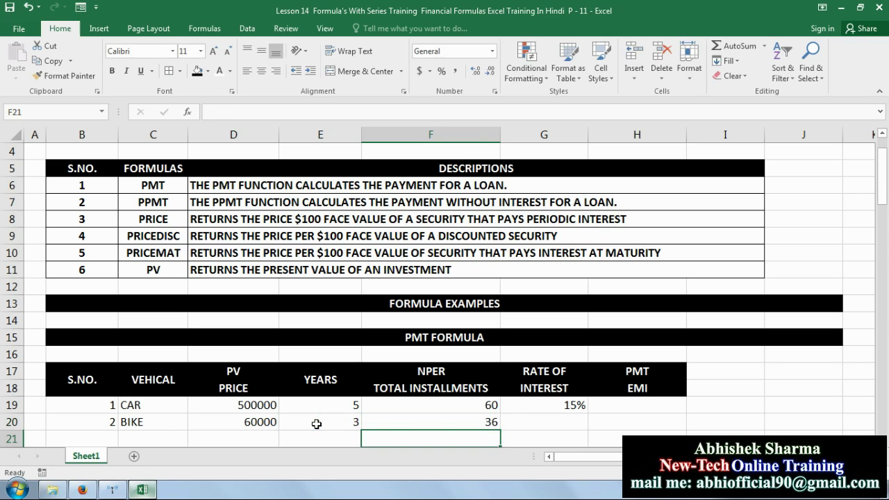
Enter the bike loan's interest rate of 12% in G20
key("Right")
key("Up")
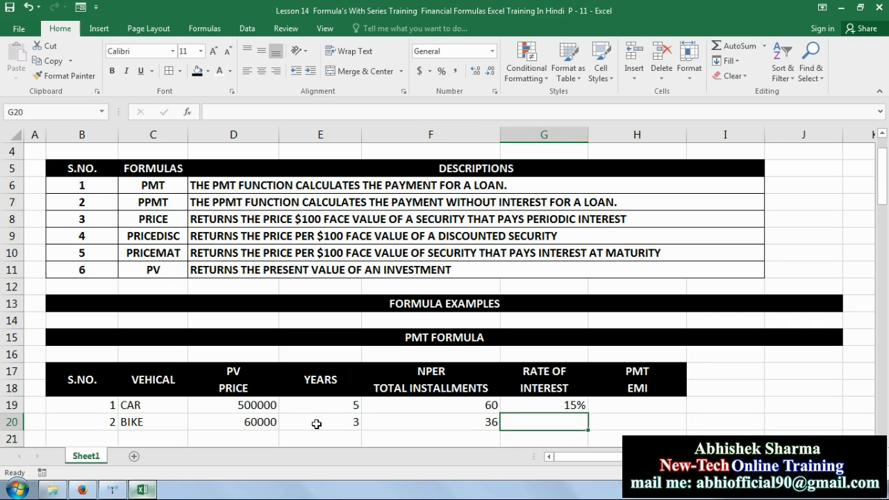
type("12")
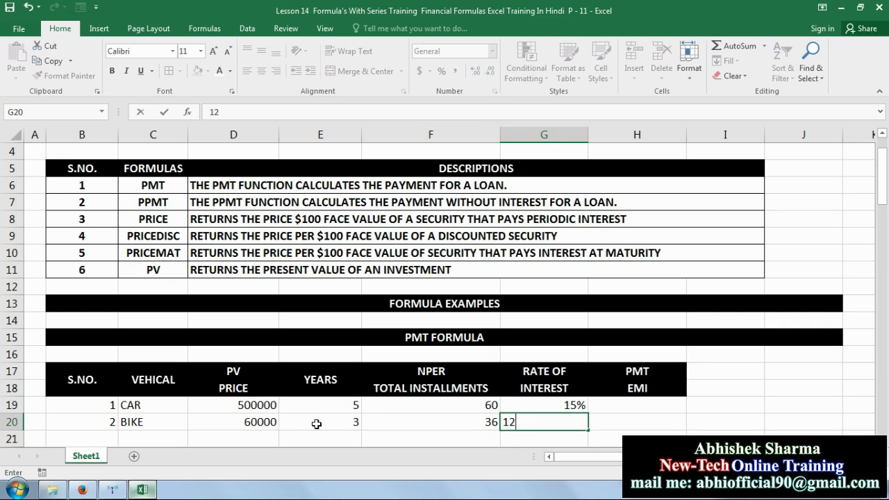
type("%")
key("Right")
key("Right")
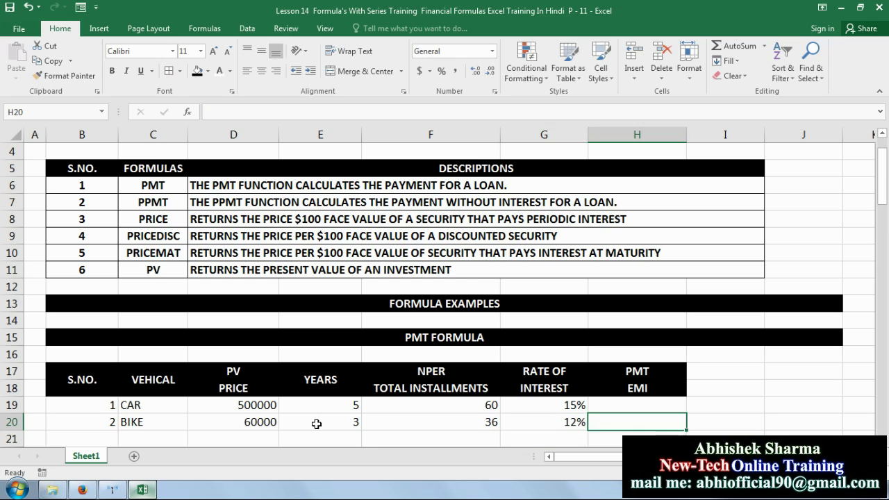
Enter the formula =PMT(G19/12,F19,D19) in H19 to calculate the car loan's monthly EMI
key("Up")
key("Left")
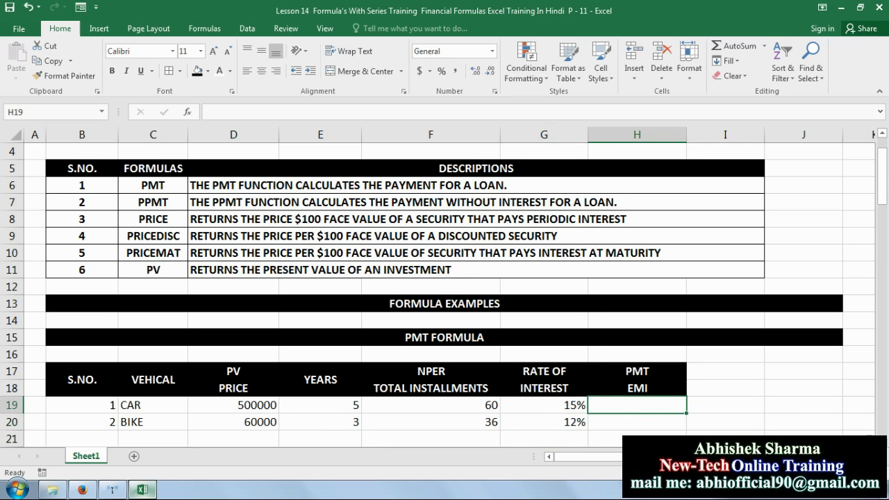
scroll(873, 430, "down", 3)
scroll(727, 361, "down", 2)
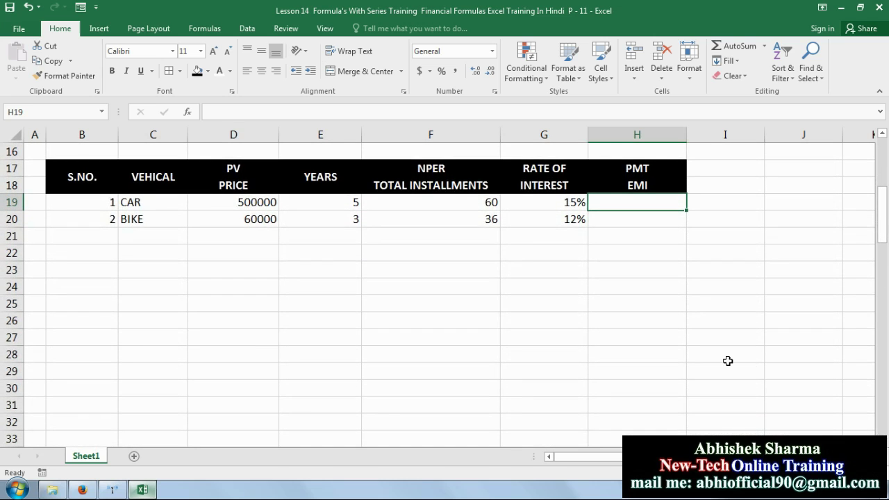
type("=PM")
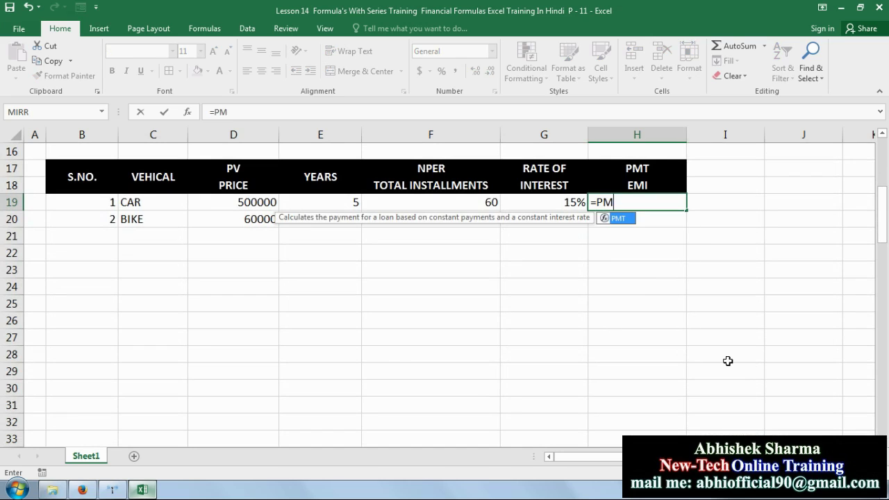
type("T(")
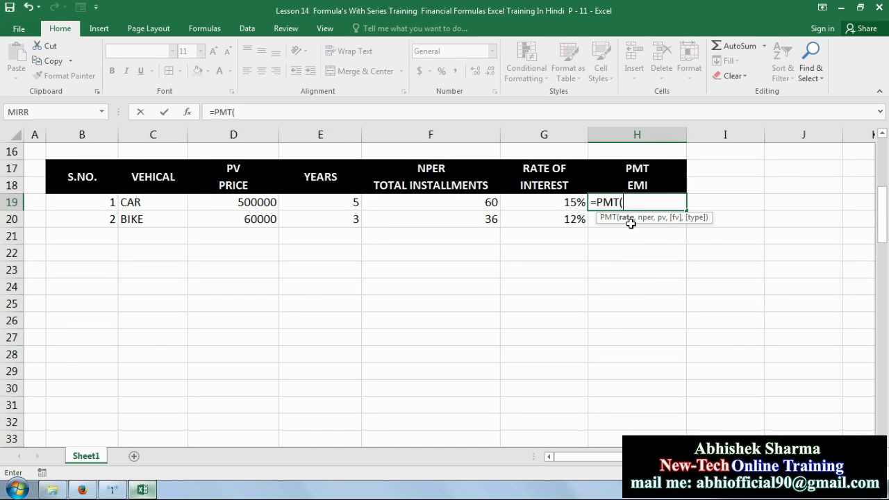
left_click(549, 202)
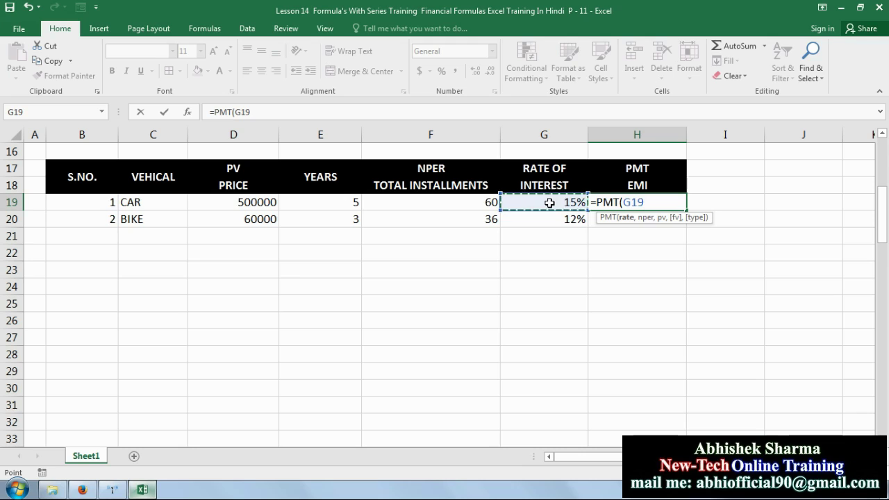
type("/")
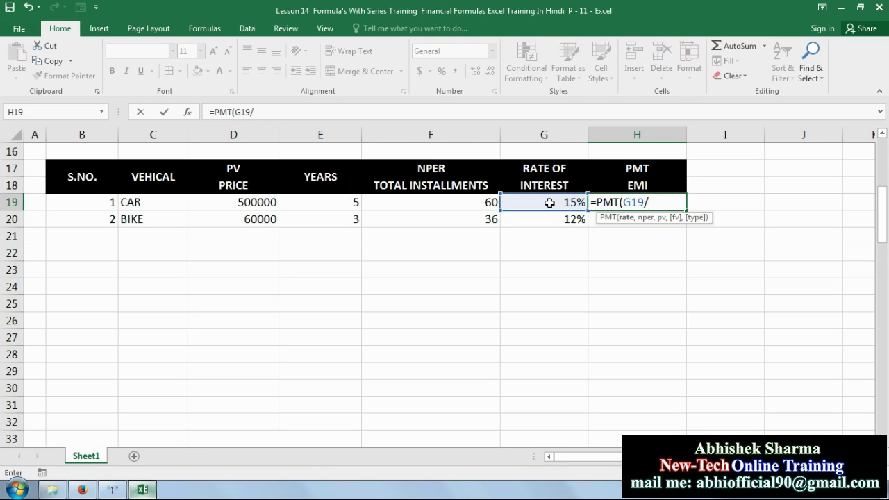
type("12")
type(",")
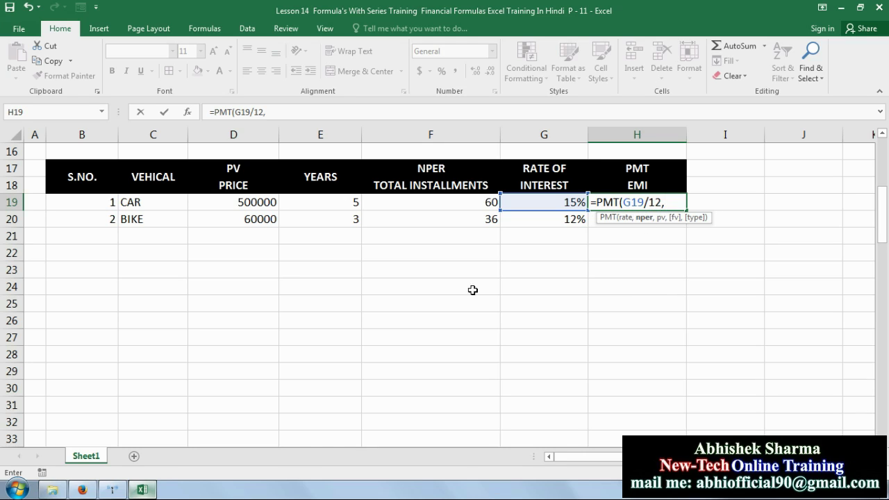
left_click(452, 206)
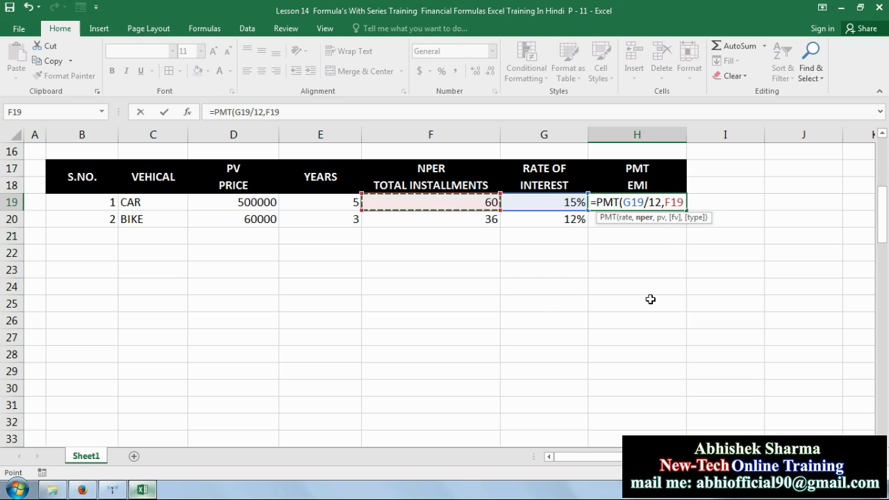
type(",")
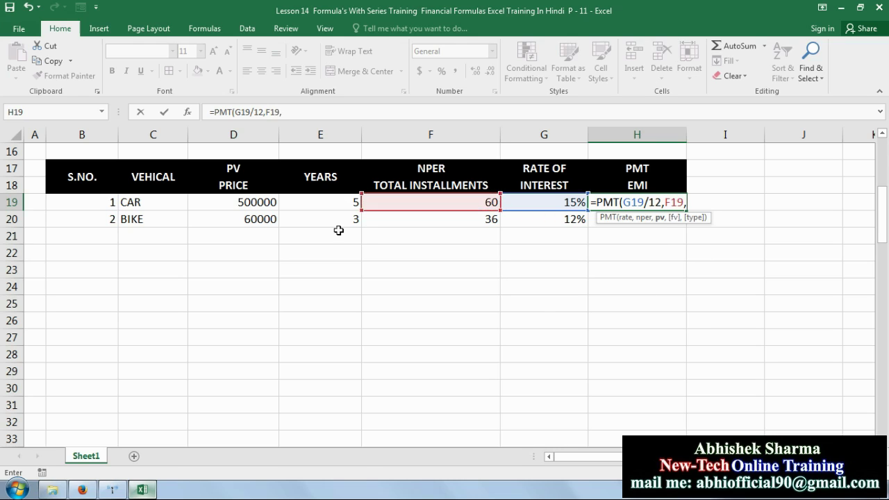
left_click(232, 203)
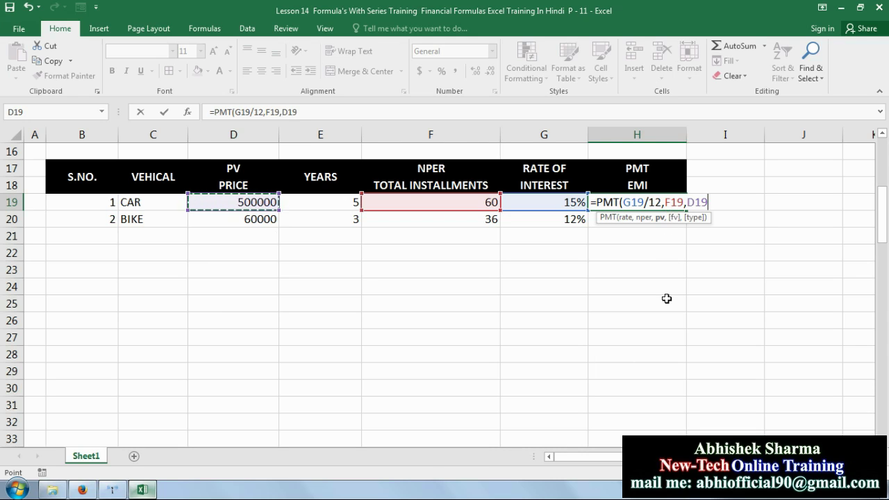
type(")")
key("Return")
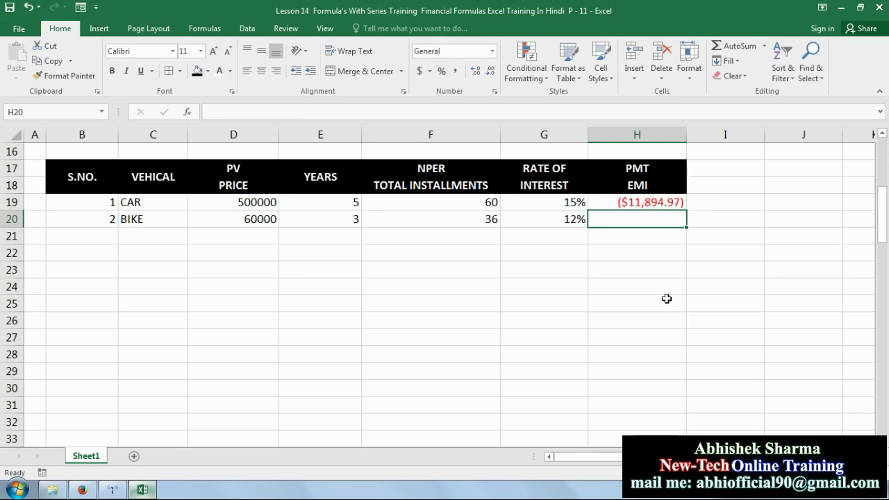
left_click(667, 205)
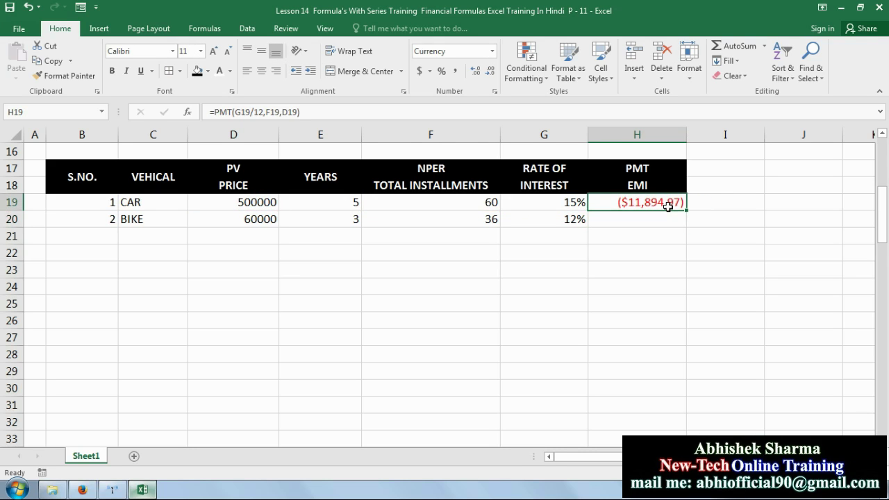
Enter the formula =PMT(G20/12,F20,D20) in H20 to calculate the bike loan's monthly EMI
left_click(637, 220)
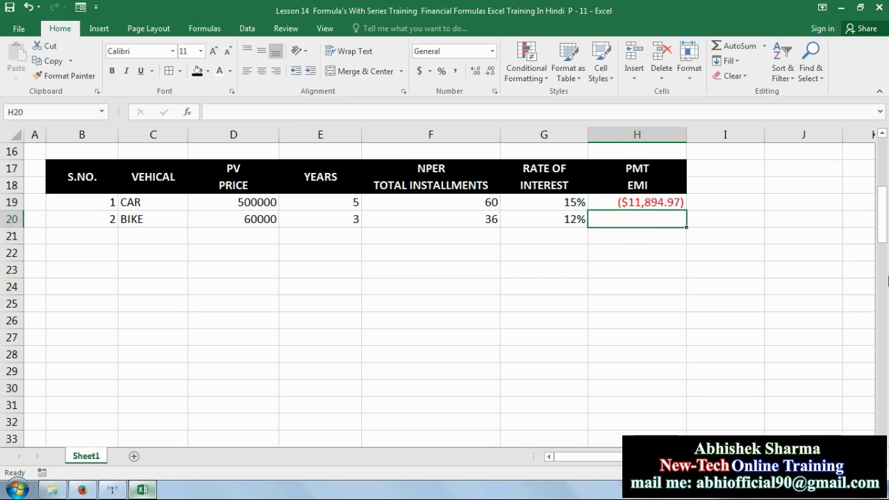
type("=PMT")
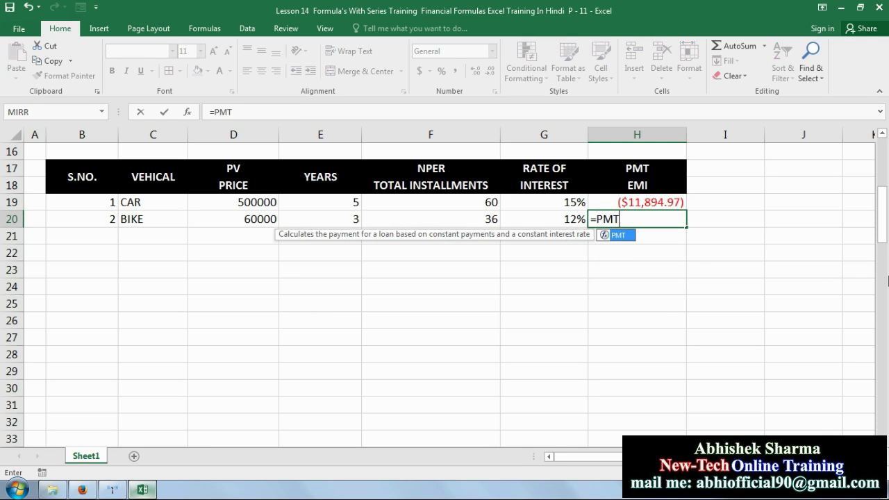
type("(")
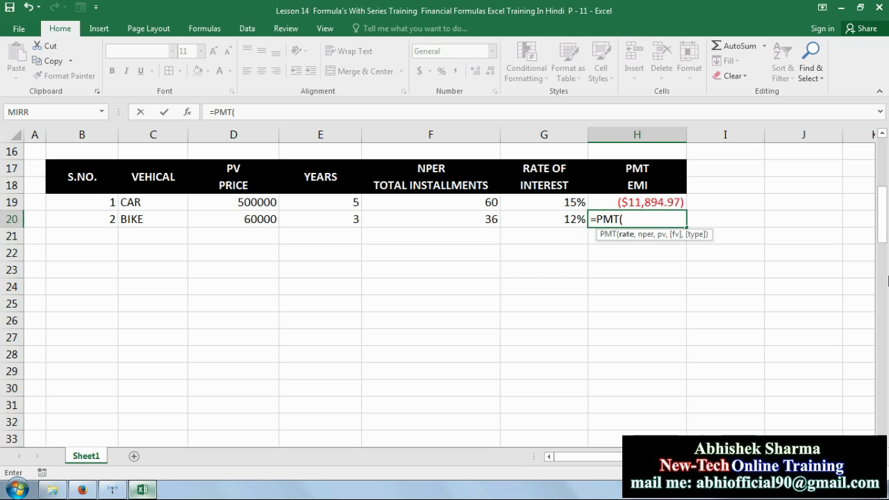
left_click(555, 219)
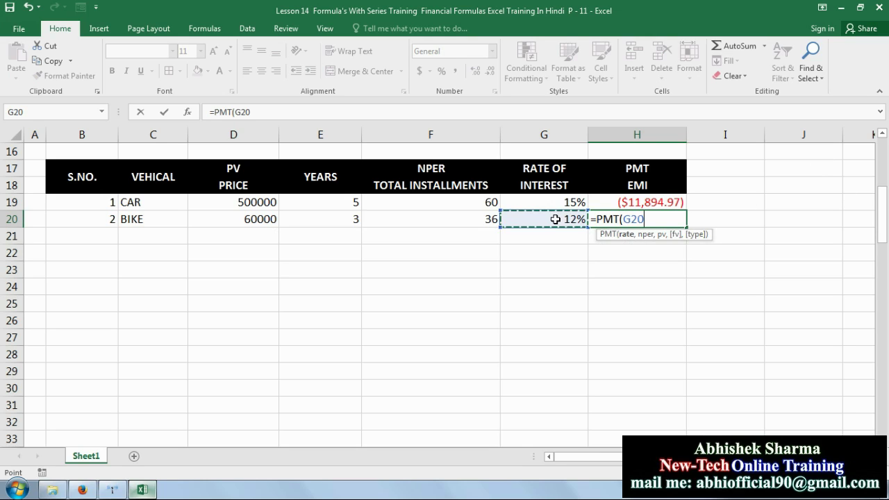
type("/12")
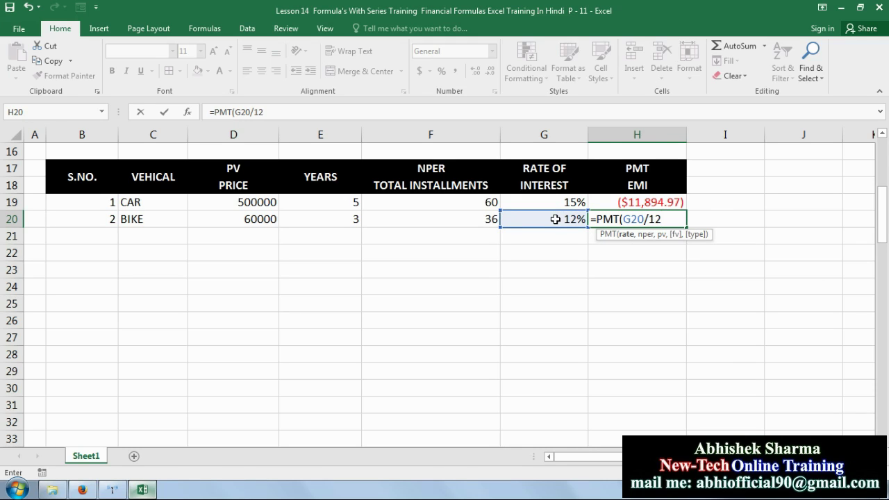
key("BackSpace")
key("BackSpace")
key("BackSpace")
type("/12,")
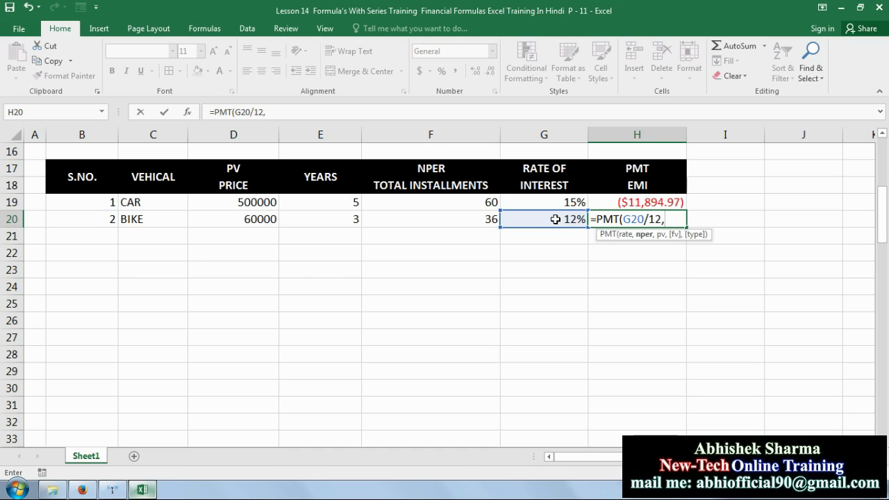
left_click(473, 220)
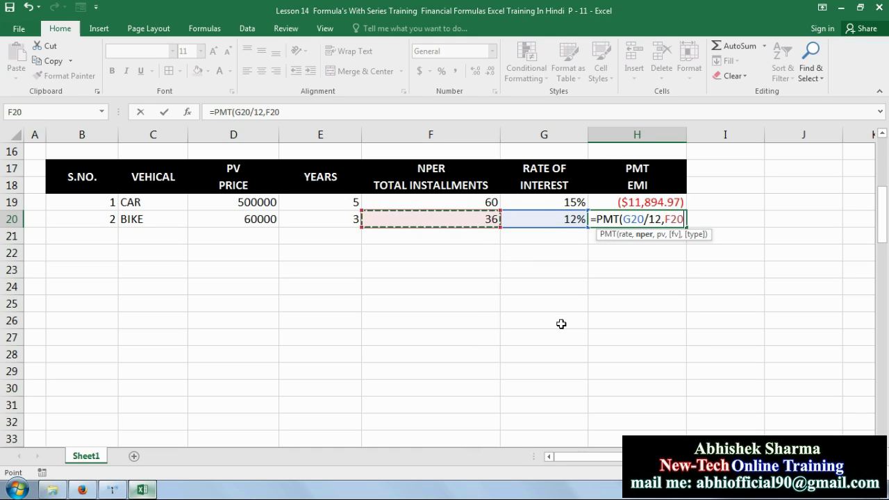
type(",")
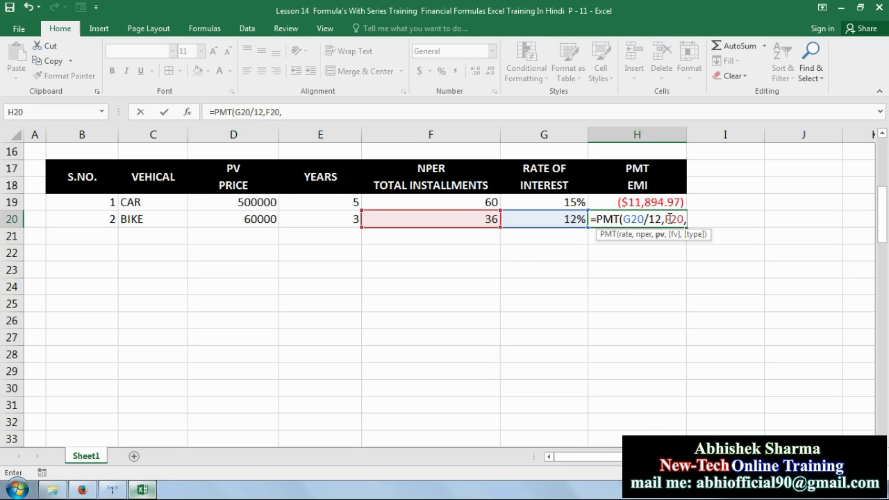
left_click(229, 218)
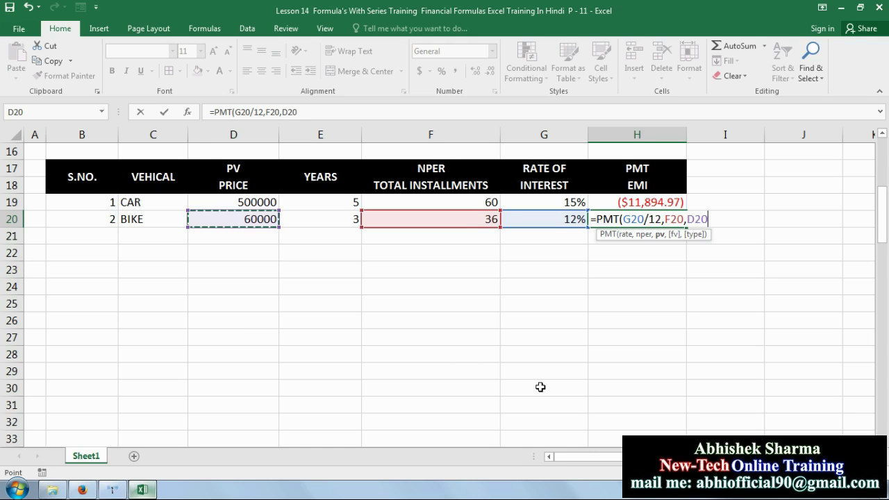
type(")")
key("Return")
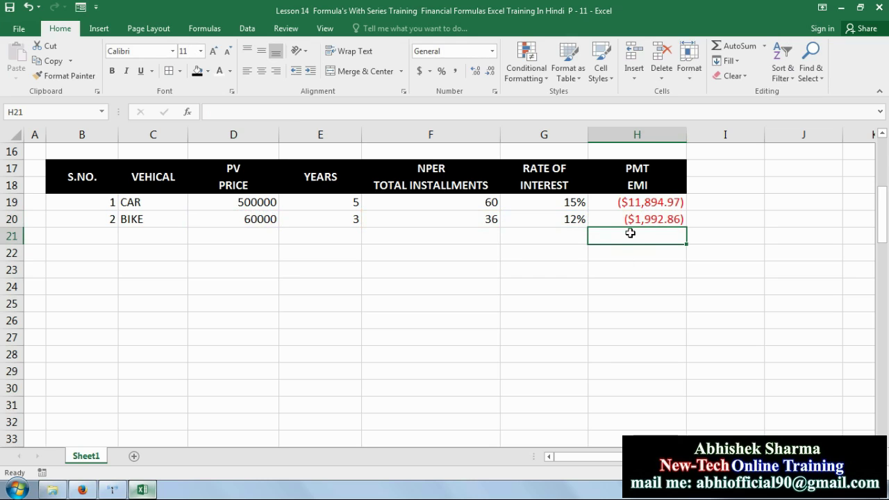
Apply all borders to the car and bike rows of the PMT table, B19:H20
left_click_drag(84, 203, 646, 221)
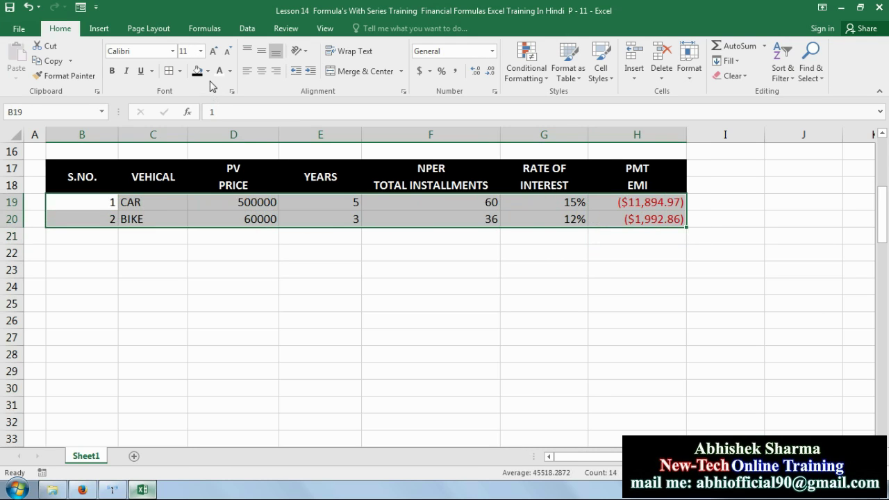
left_click(173, 73)
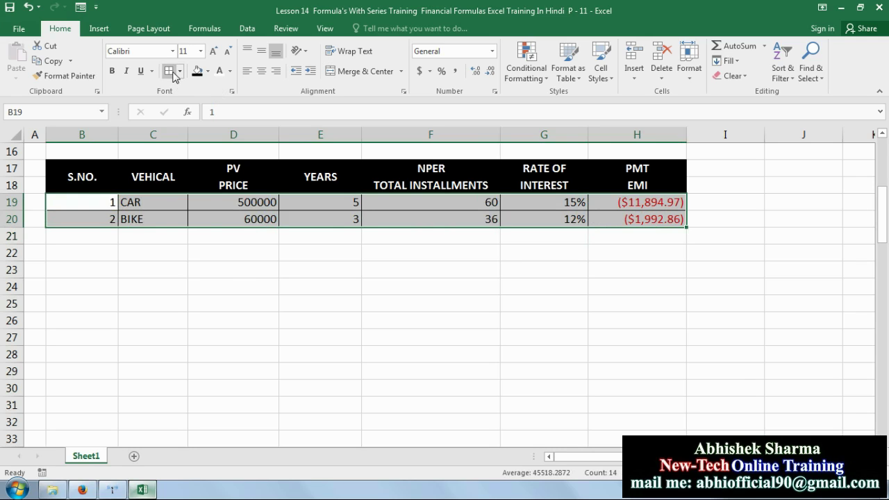
left_click(236, 280)
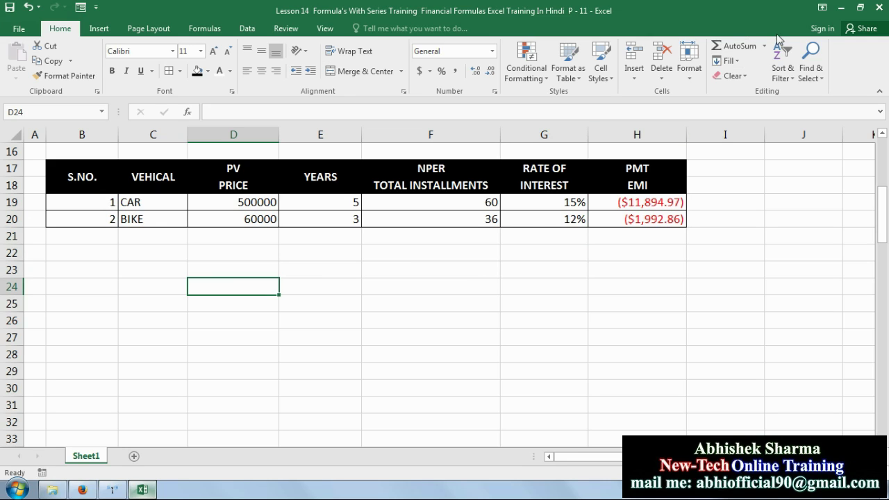
left_click(638, 185)
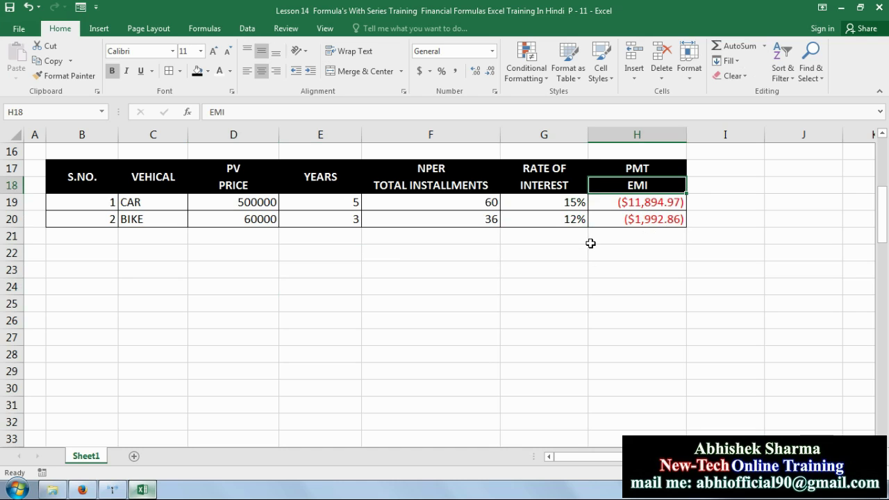
Copy the PMT FORMULA heading bar from row 15 to row 22 and rename the copy PPMT FORMULA
left_click_drag(883, 234, 883, 217)
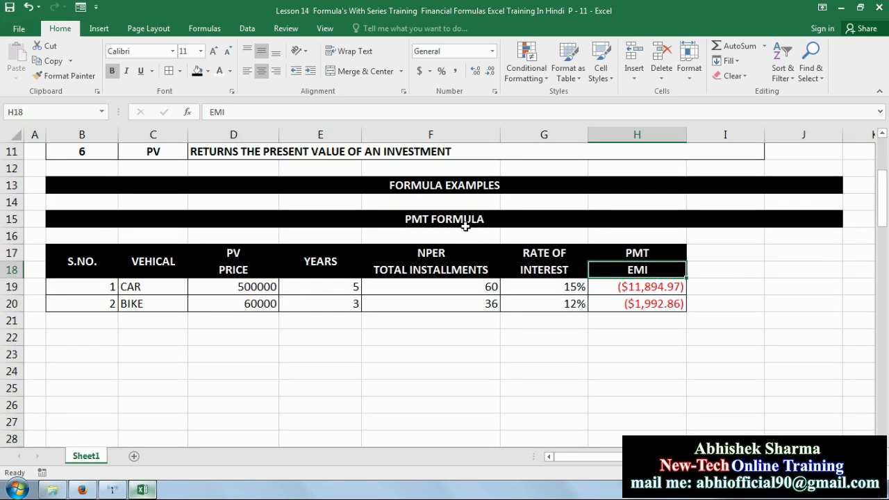
left_click(150, 219)
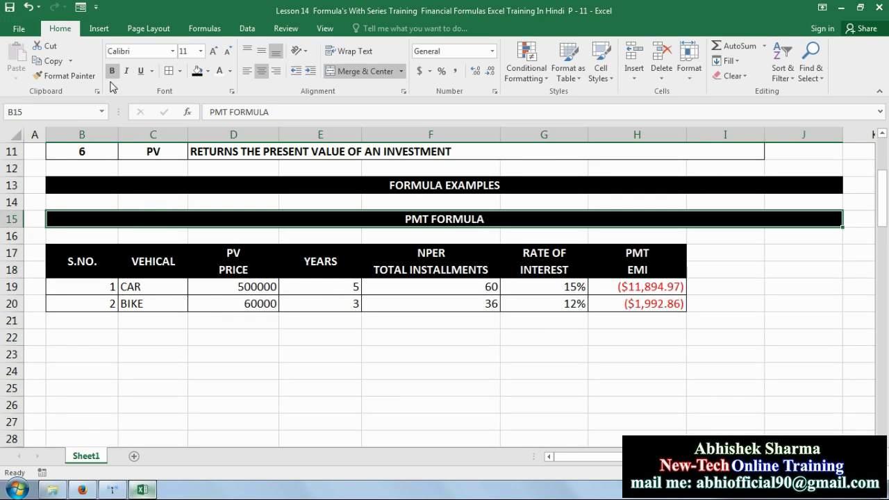
left_click(50, 61)
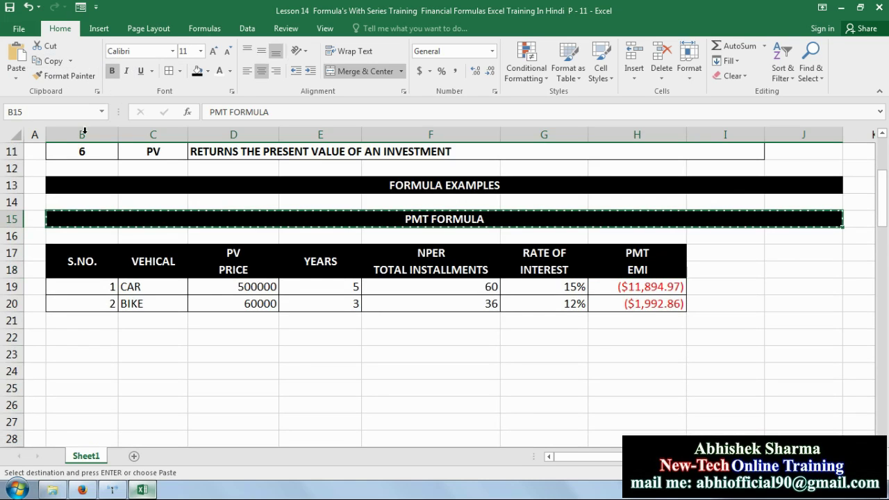
left_click(92, 336)
left_click(16, 54)
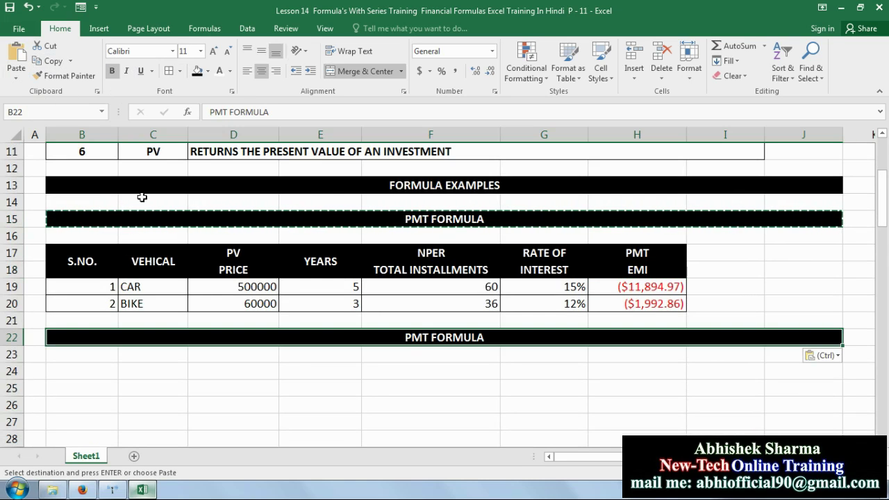
double_click(405, 338)
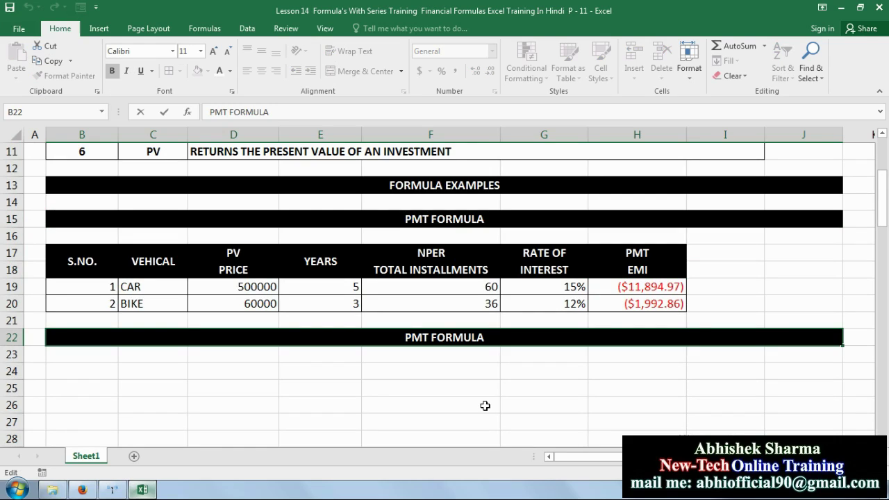
type("P")
key("Return")
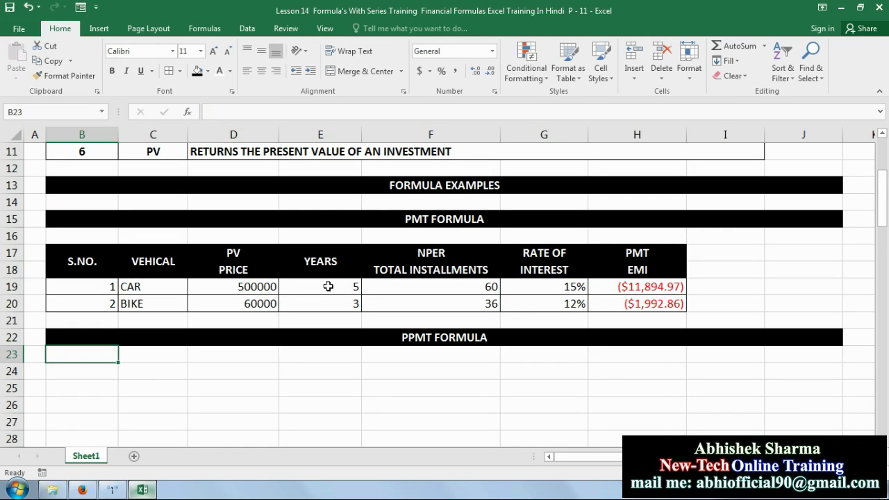
Copy the PMT loan table B17:H20 and paste it at B24 under the PPMT FORMULA heading
left_click(102, 367)
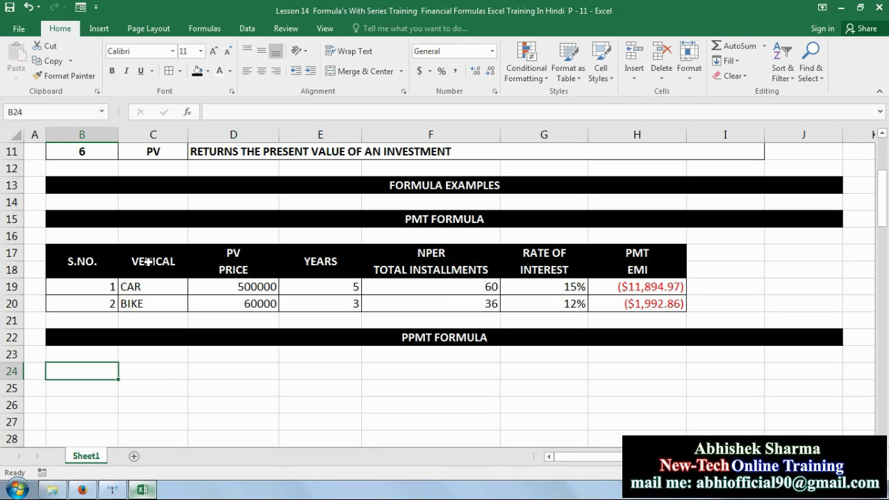
left_click_drag(64, 255, 633, 301)
left_click(48, 61)
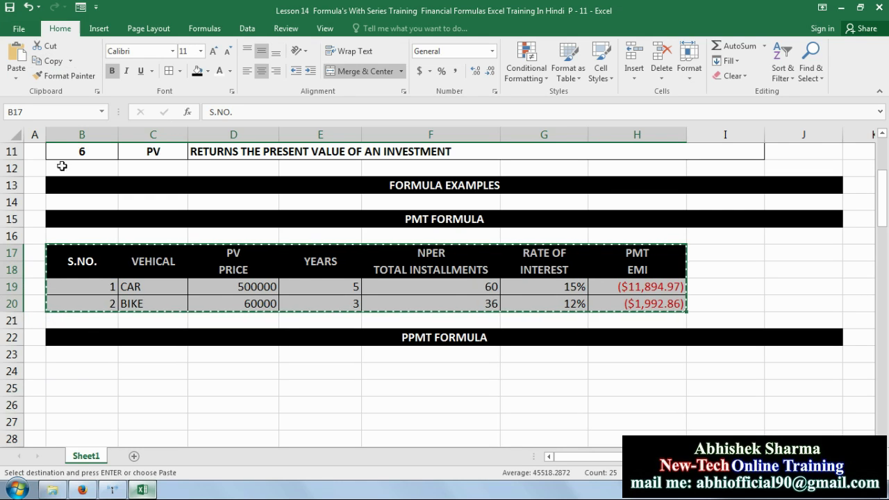
left_click(82, 366)
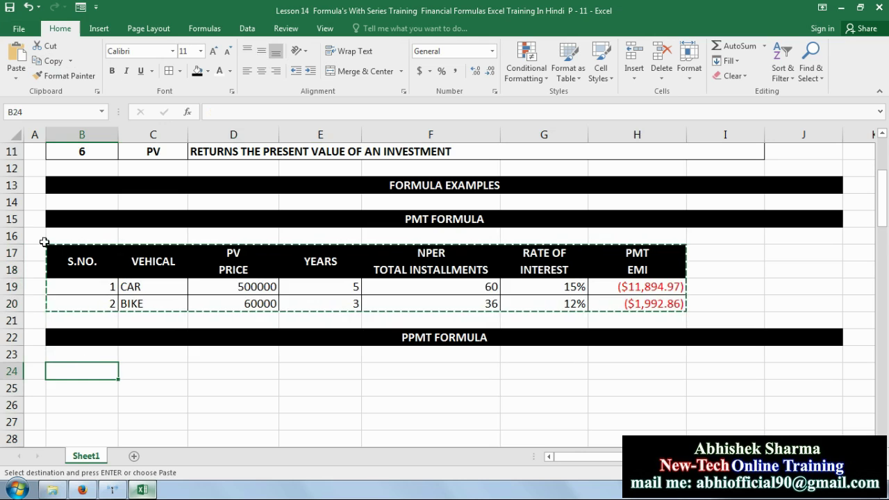
left_click(16, 56)
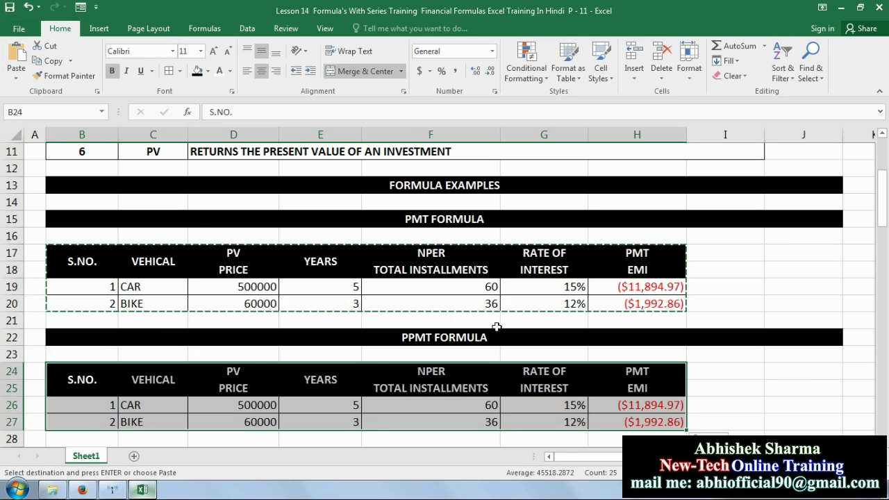
Change the copied table's column heading in H24 to PPMT
double_click(627, 371)
type("P")
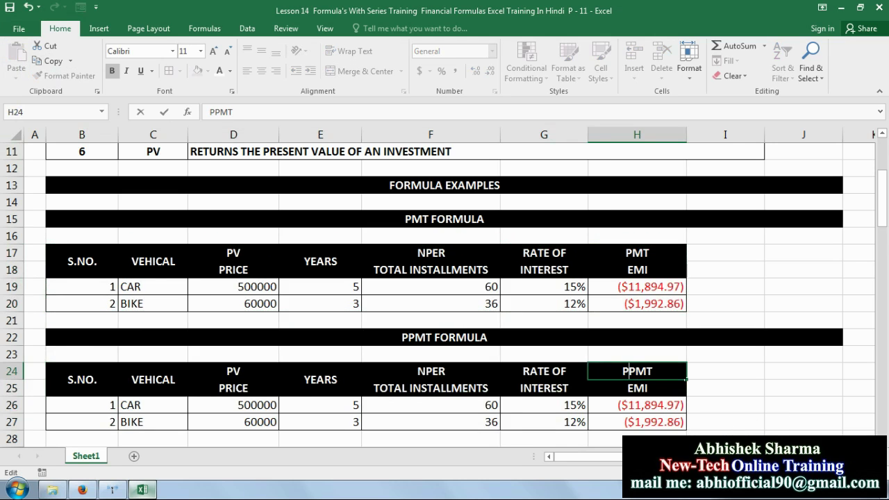
key("Return")
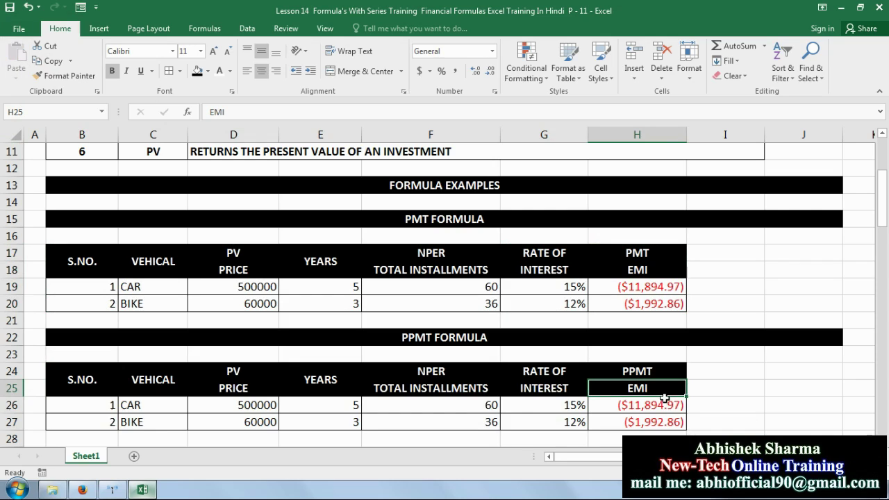
Replace the EMI subheading in H25 with PRINCIPAL VALUE
double_click(660, 389)
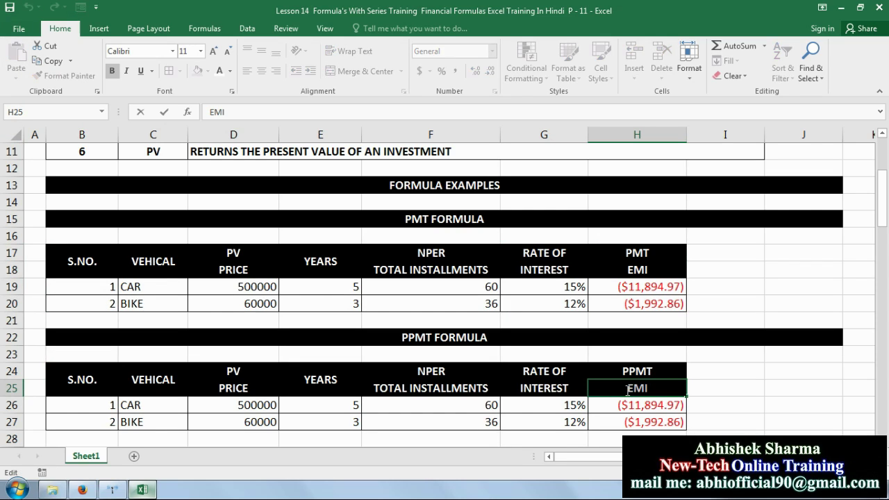
key("BackSpace")
key("BackSpace")
key("BackSpace")
type("PRINC")
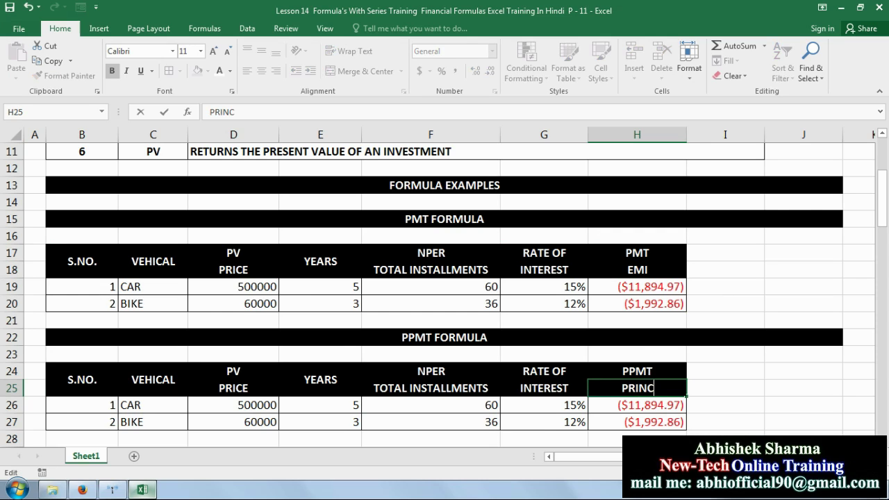
type("PAL")
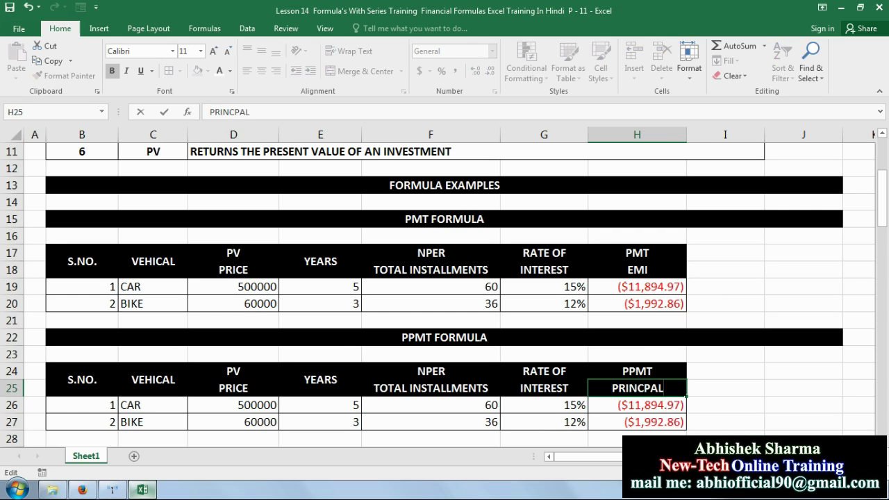
type(" VALUE")
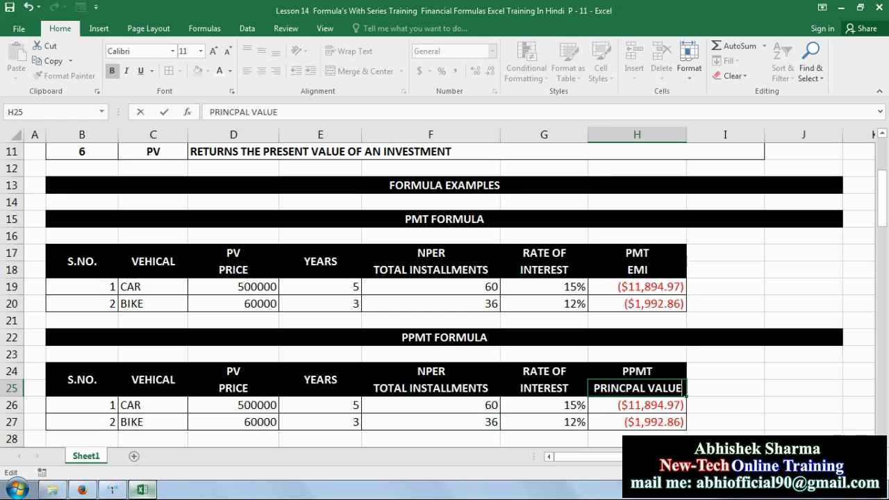
key("Return")
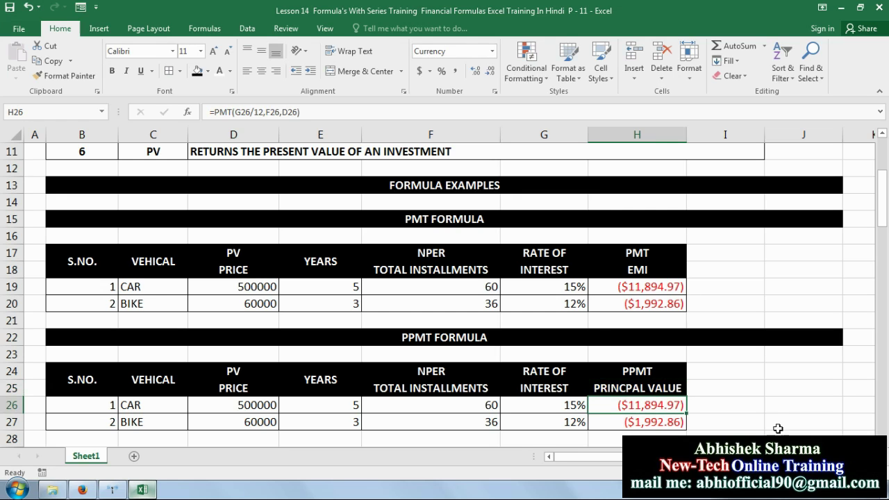
double_click(625, 387)
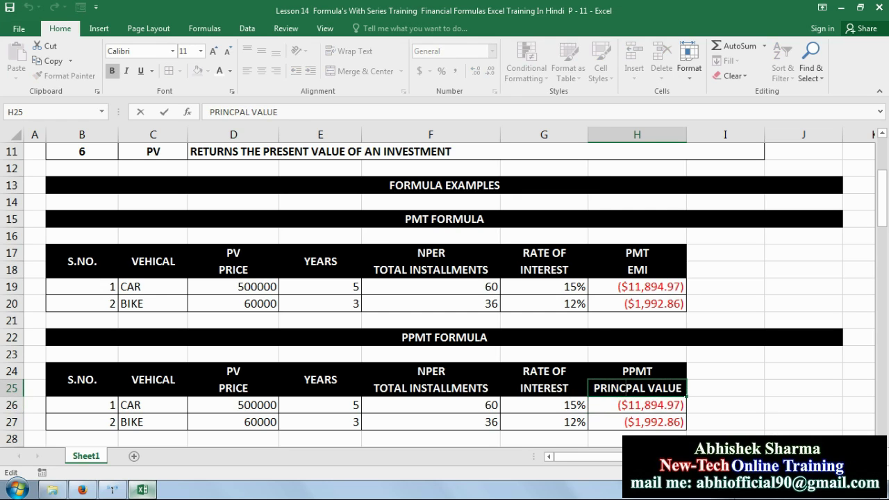
type("I")
key("Return")
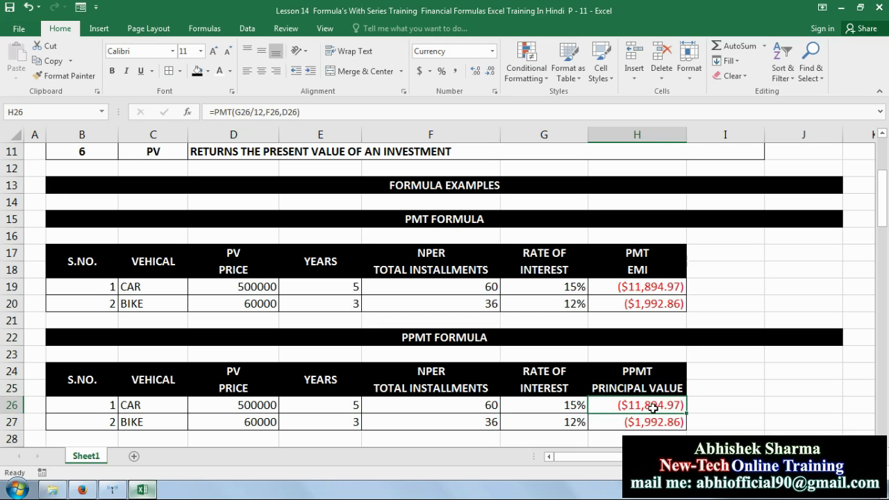
Clear the copied PMT formulas from the PRINCIPAL VALUE column, H26:H28
left_click_drag(649, 404, 642, 438)
key("Delete")
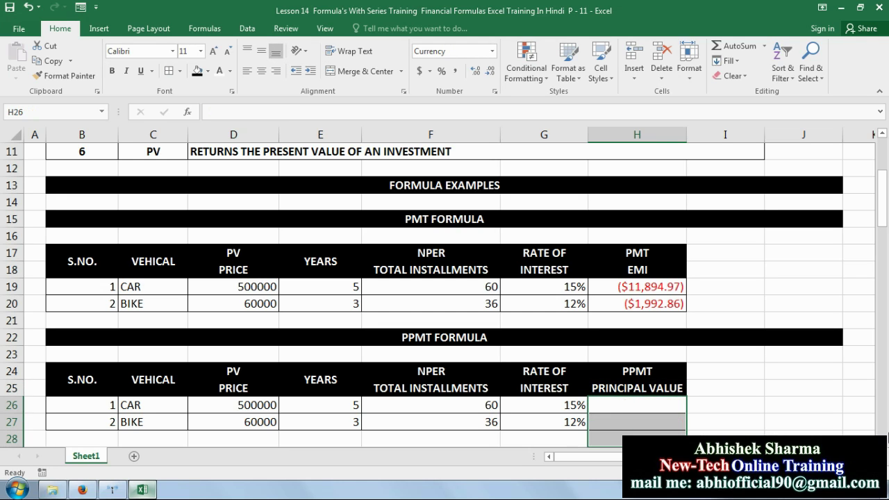
scroll(444, 295, "down", 3)
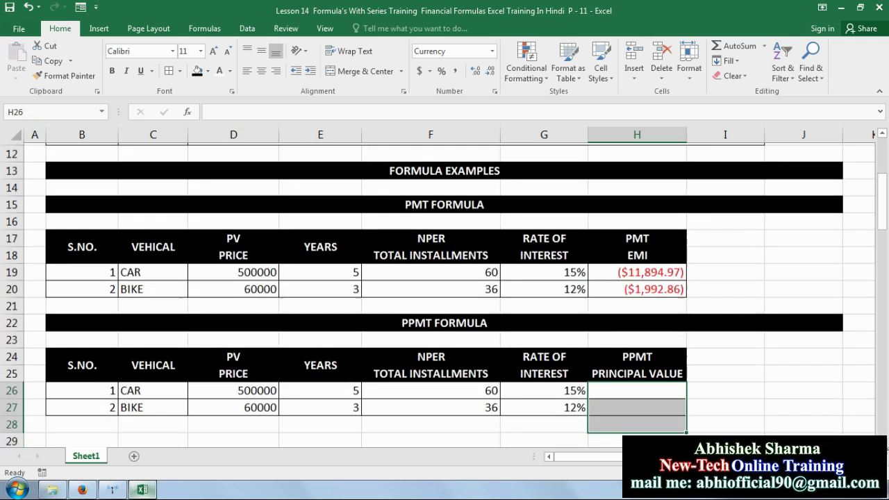
Select the car's PRINCIPAL VALUE cell, H26, and dismiss the Internet Download Manager alert
scroll(732, 351, "down", 1)
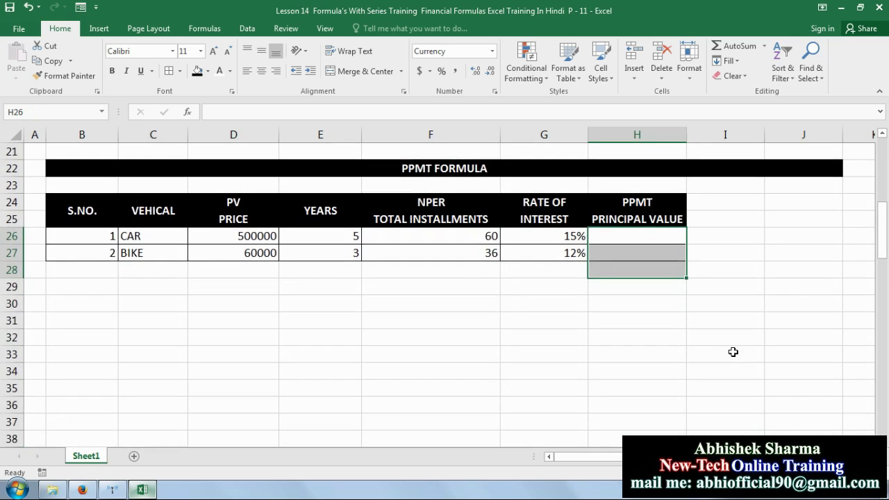
left_click(729, 353)
left_click(653, 241)
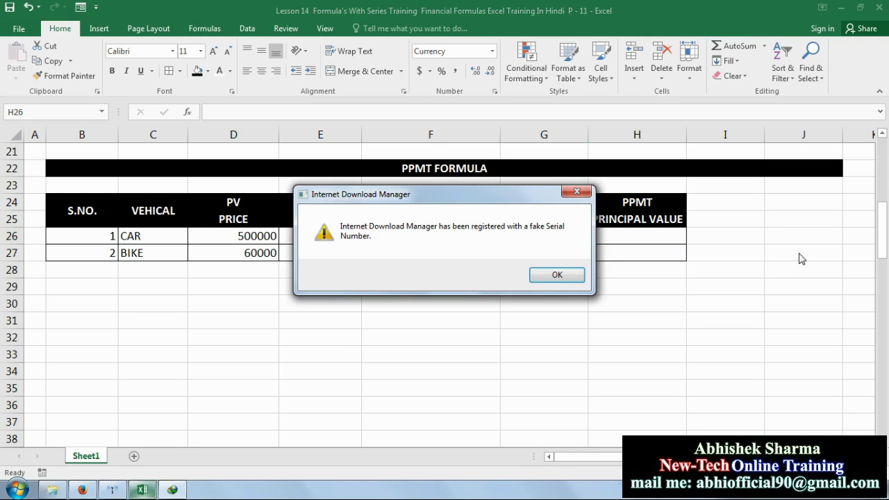
left_click(576, 191)
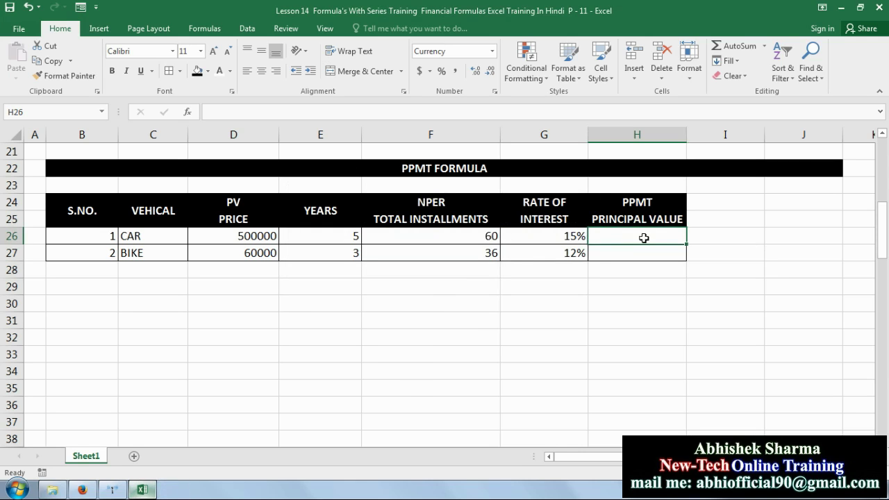
Try to calculate the car loan's principal value in H26 with =PPMT(G26/12,F26,D26)
type("=")
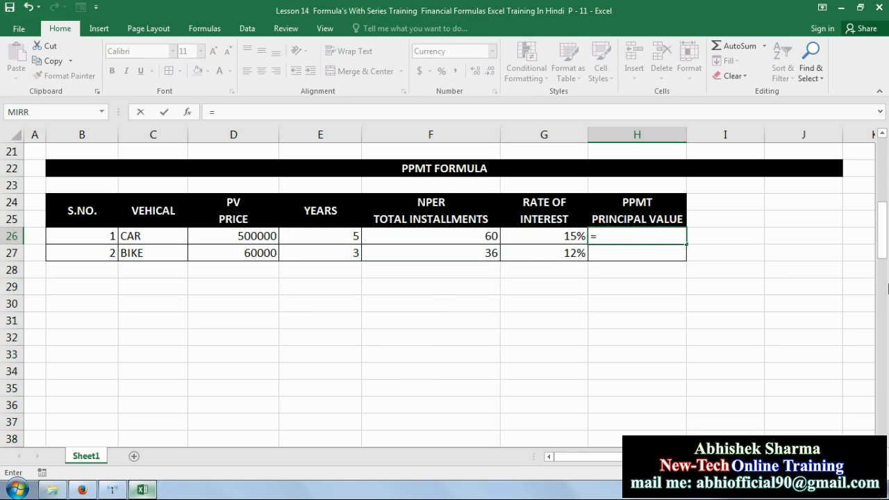
type("PPMT")
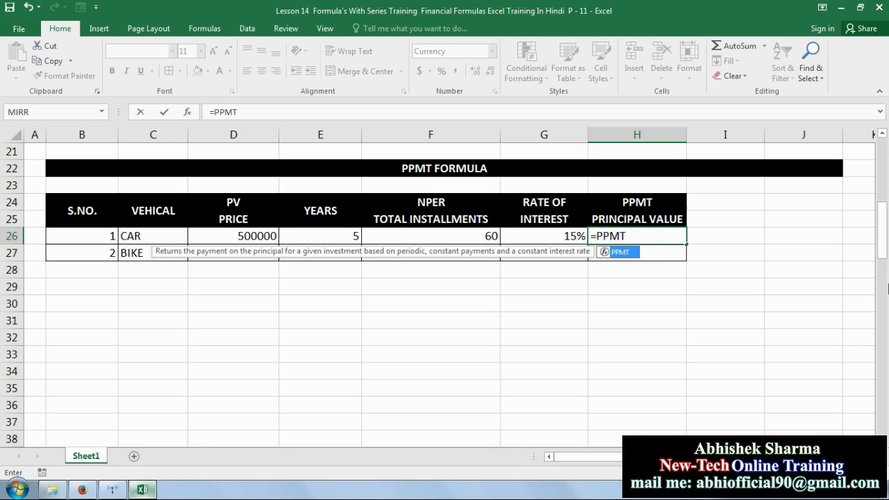
type("(")
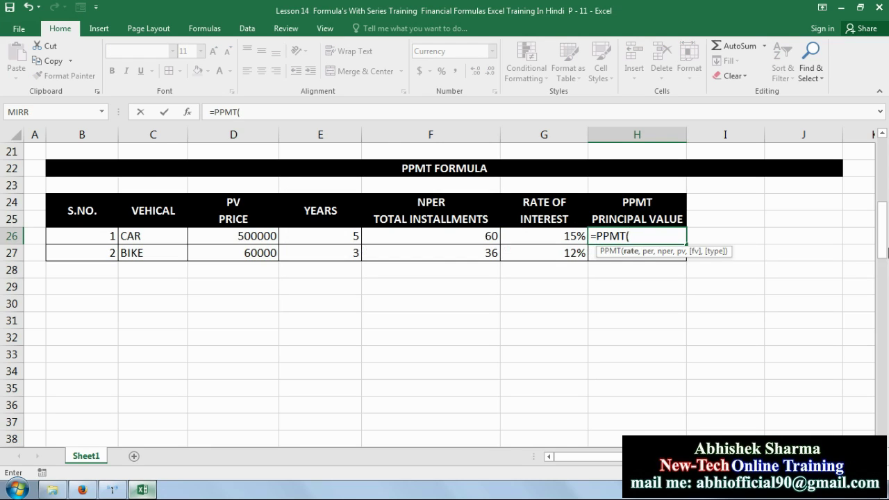
left_click(548, 235)
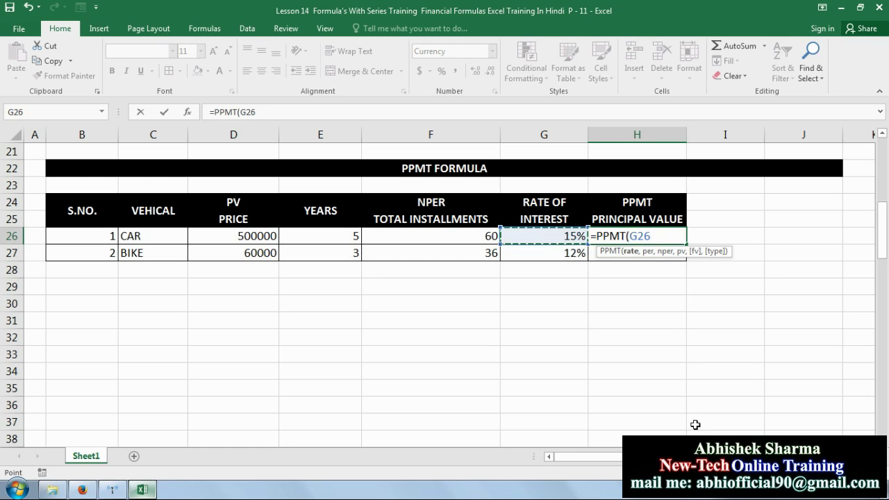
type("/1")
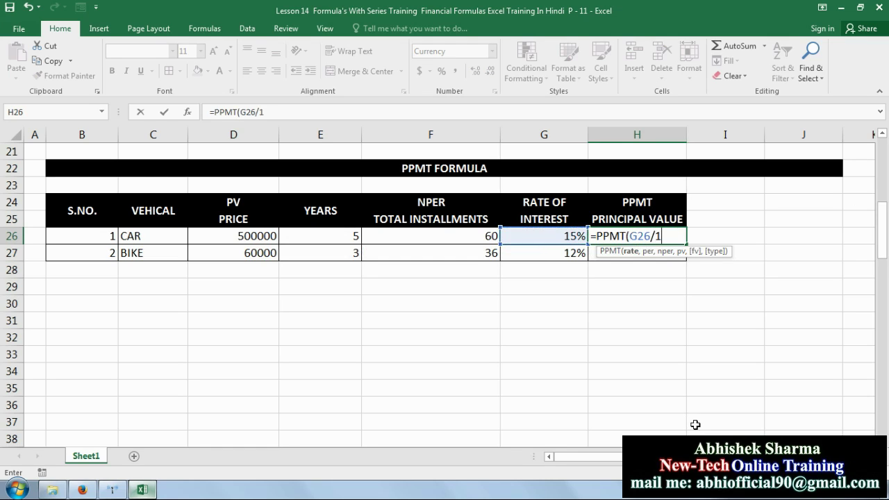
type("2,")
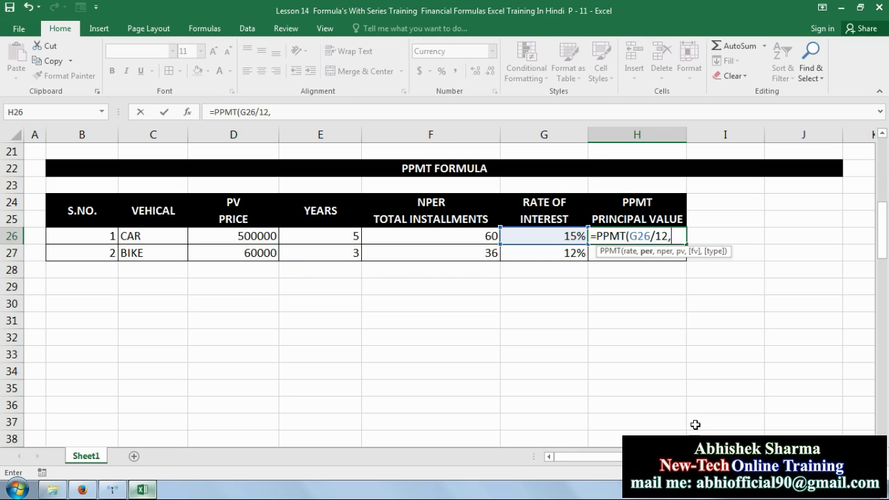
left_click(414, 237)
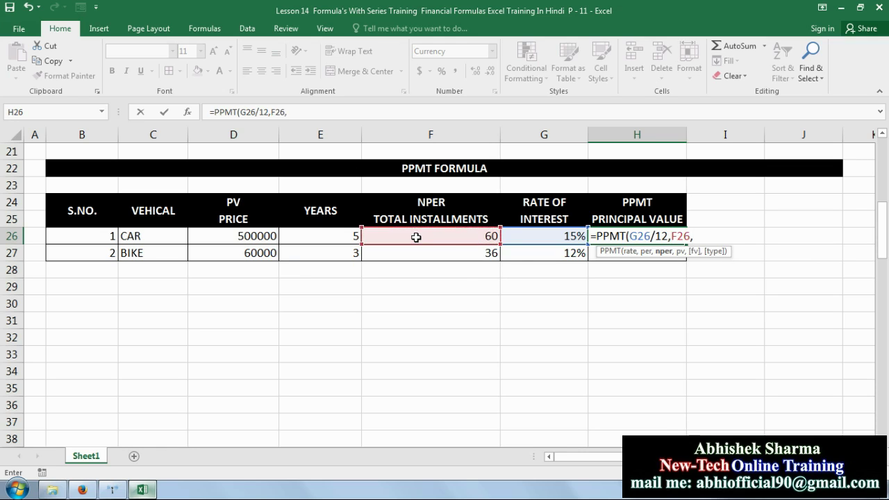
left_click(264, 235)
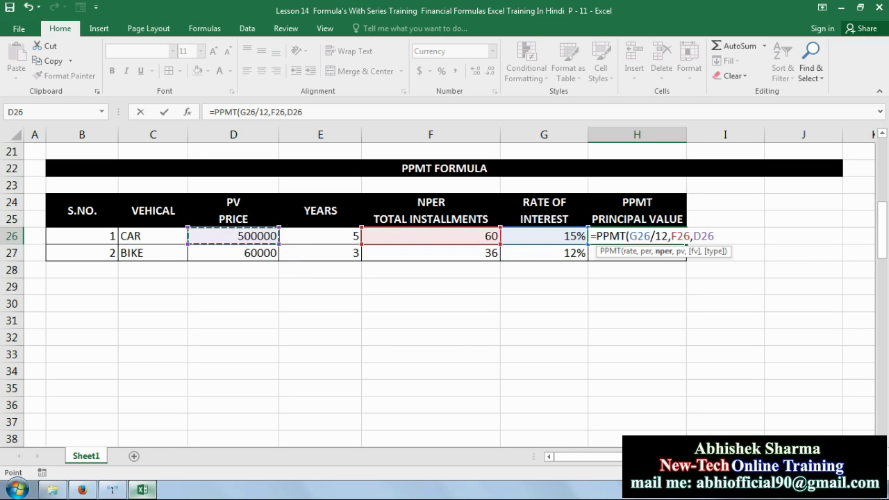
type(")")
key("Return")
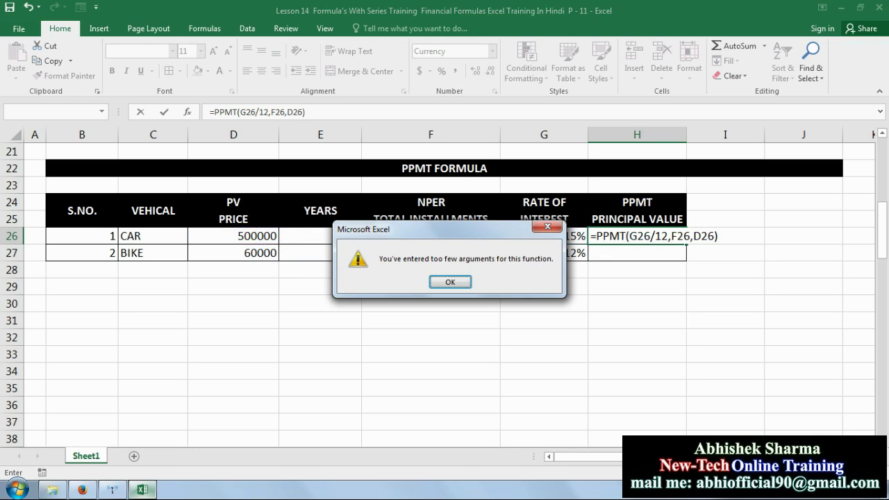
left_click(546, 226)
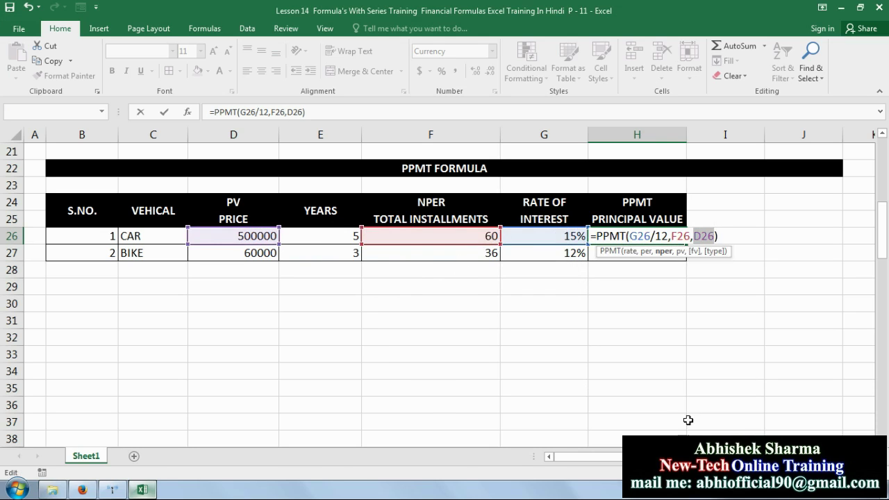
key("Return")
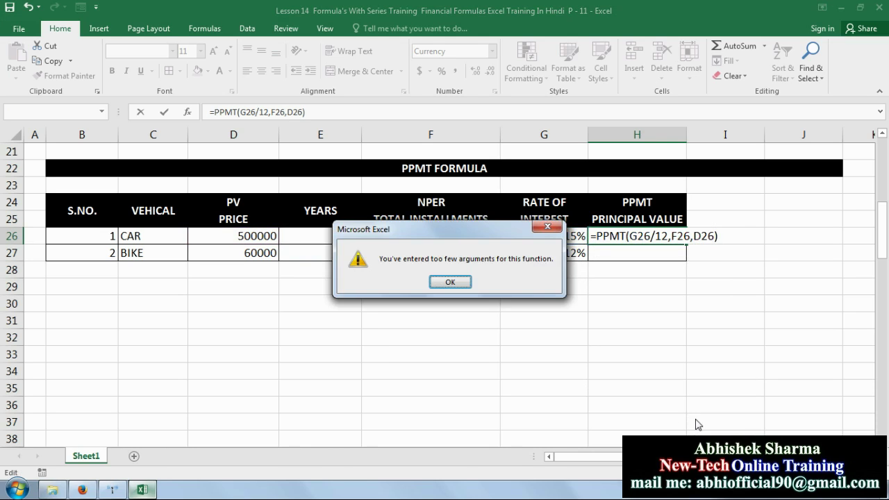
key("Return")
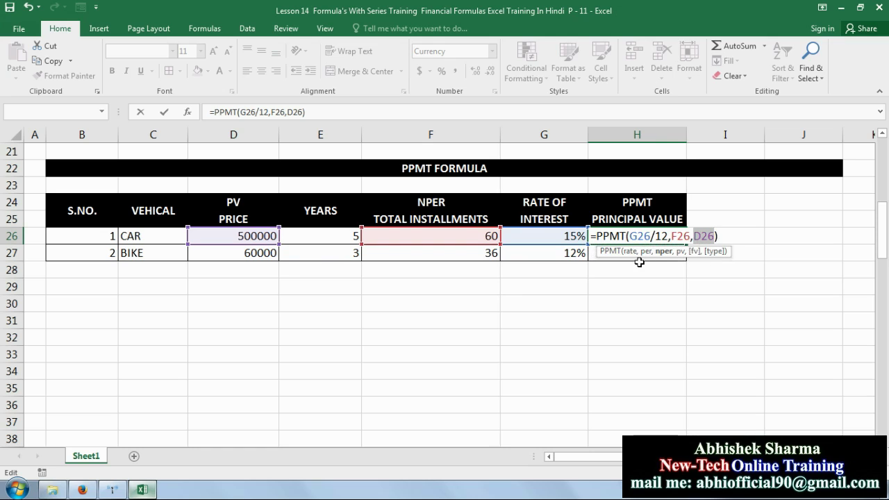
Clear the three-argument PPMT formula from H26
key("shift+Left")
key("shift+Left")
key("shift+Left")
key("shift+Left")
key("shift+Left")
key("shift+Left")
key("shift+Left")
key("shift+Left")
key("shift+Left")
key("shift+Left")
key("shift+Left")
key("shift+Left")
key("shift+Left")
key("shift+Left")
key("shift+Left")
key("shift+Left")
key("shift+Left")
key("shift+Left")
key("shift+Left")
key("shift+Left")
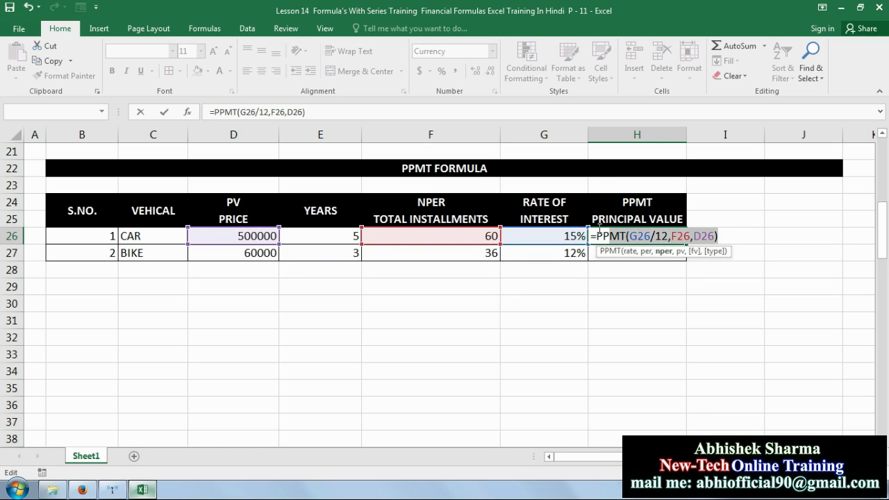
key("BackSpace")
key("Return")
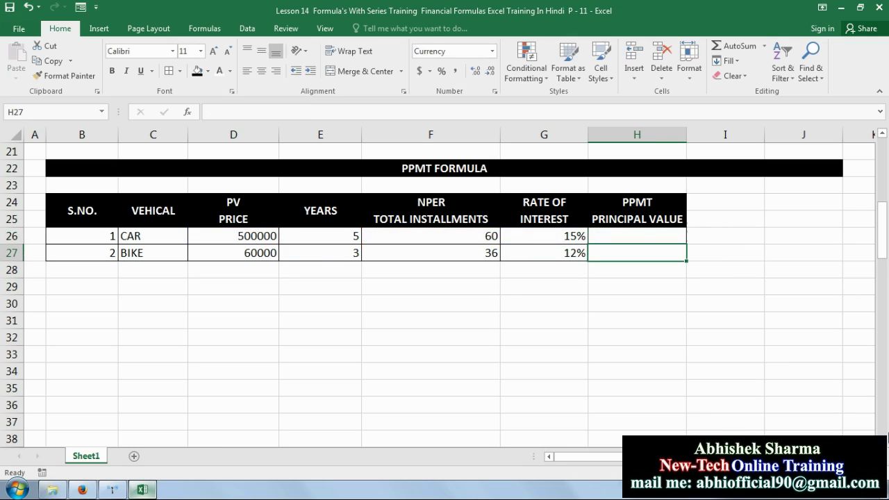
Calculate the car loan's principal value for period 1 in H26 with =PPMT(G26/12,1,F26,D26)
key("Up")
type("=PP")
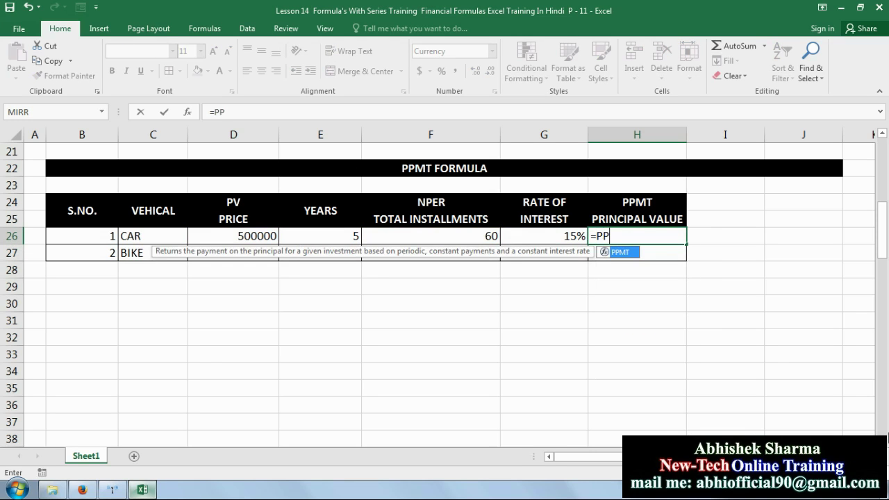
type("MT(")
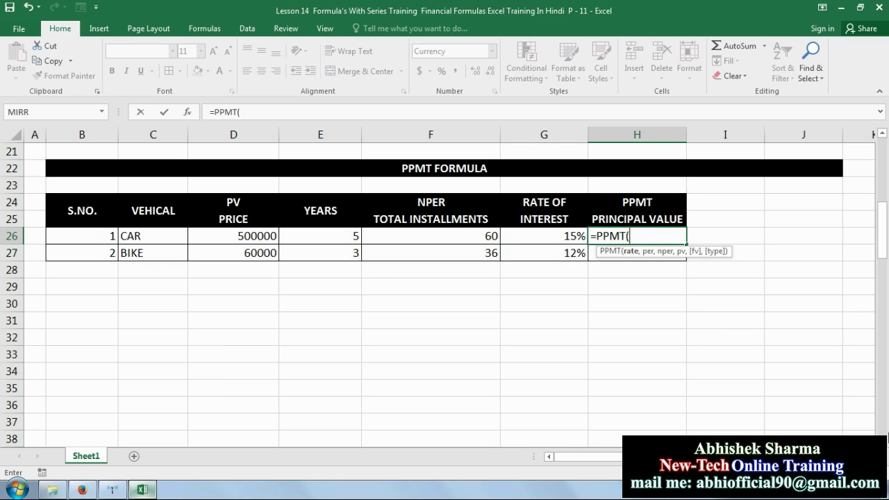
left_click(525, 237)
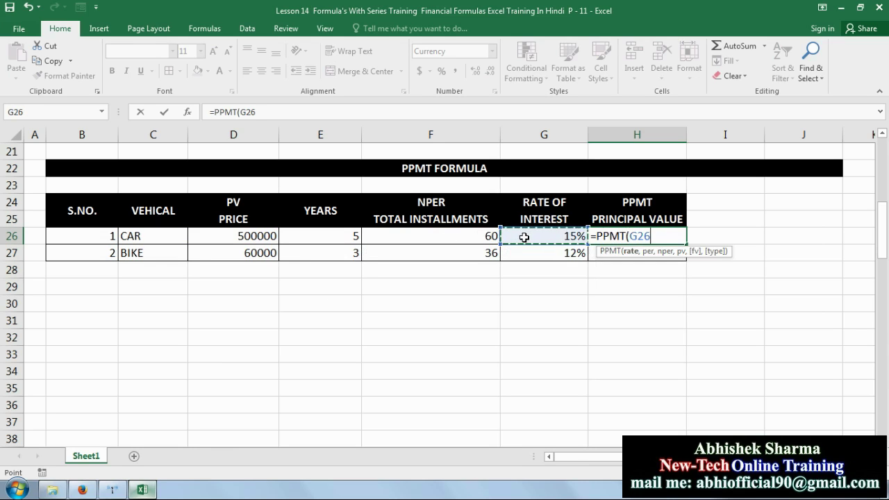
type("/12")
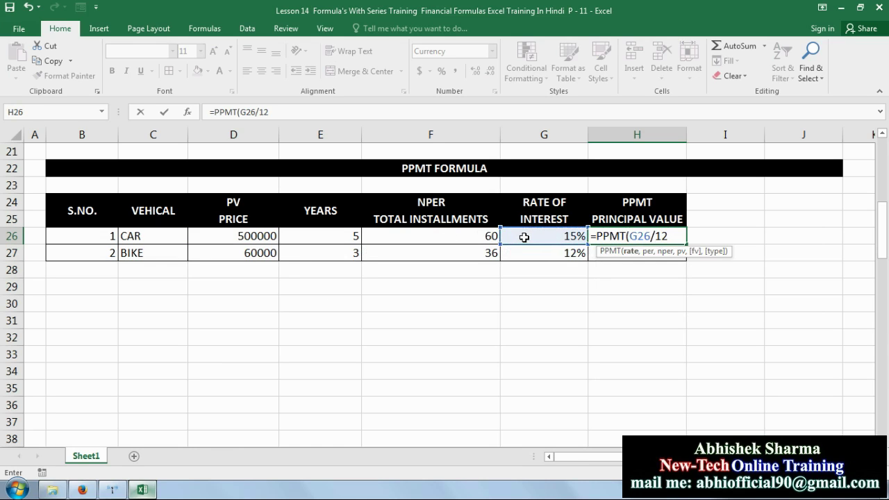
type(",")
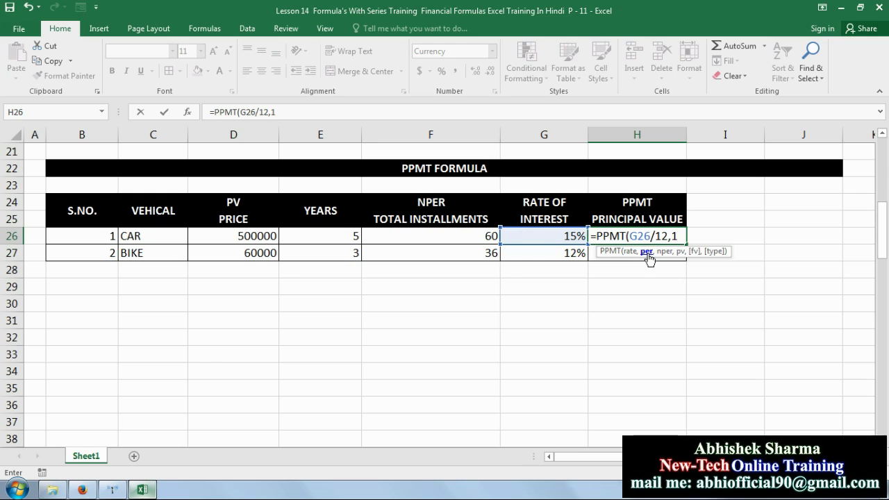
type("1,")
left_click(423, 238)
type(",")
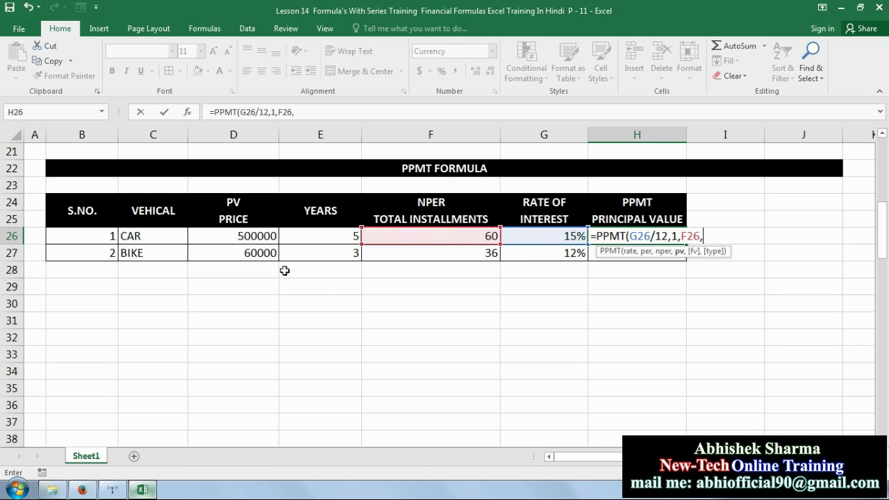
left_click(261, 237)
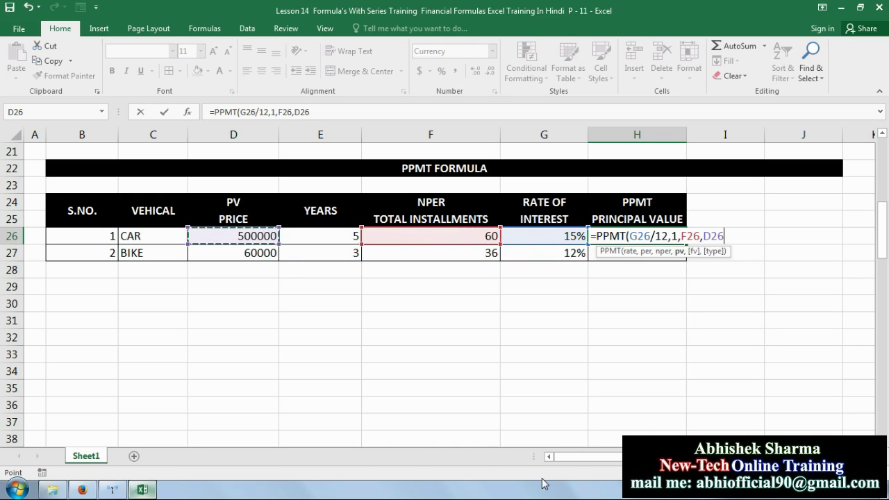
type(")")
key("Return")
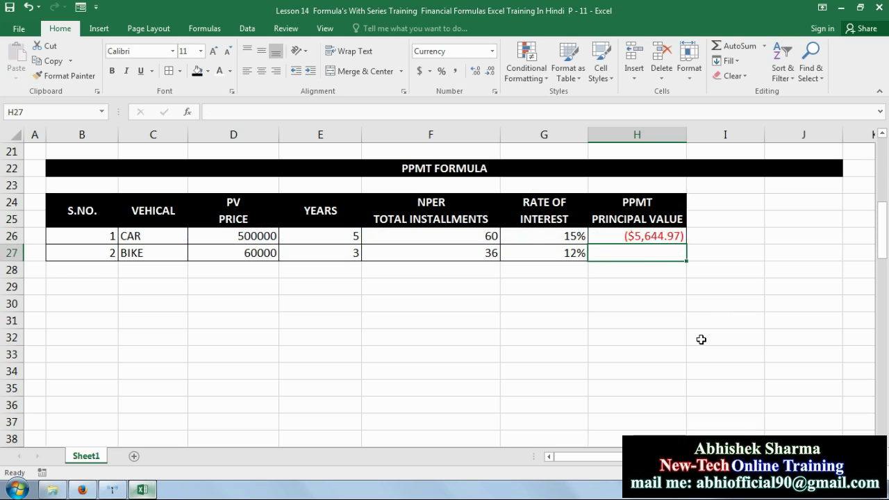
Calculate the bike loan's principal value for period 1 in H27 with =PPMT(G27/12,1,F27,D27)
type("=PPMT")
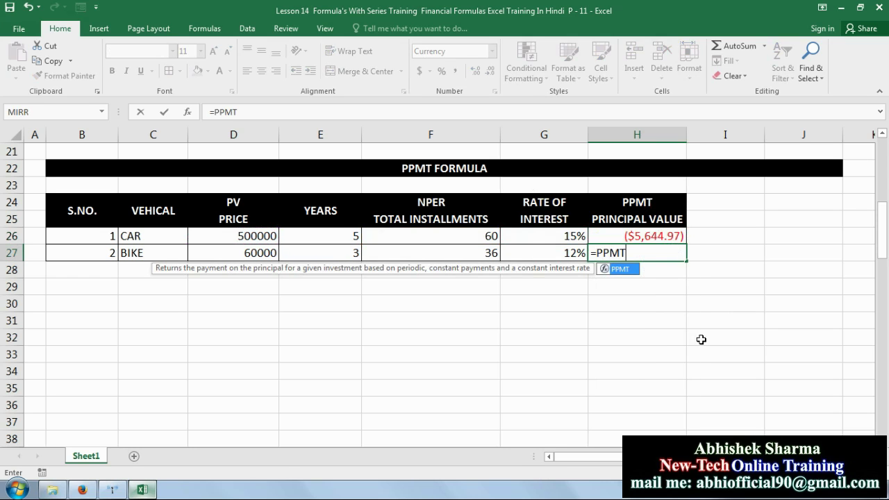
type("(")
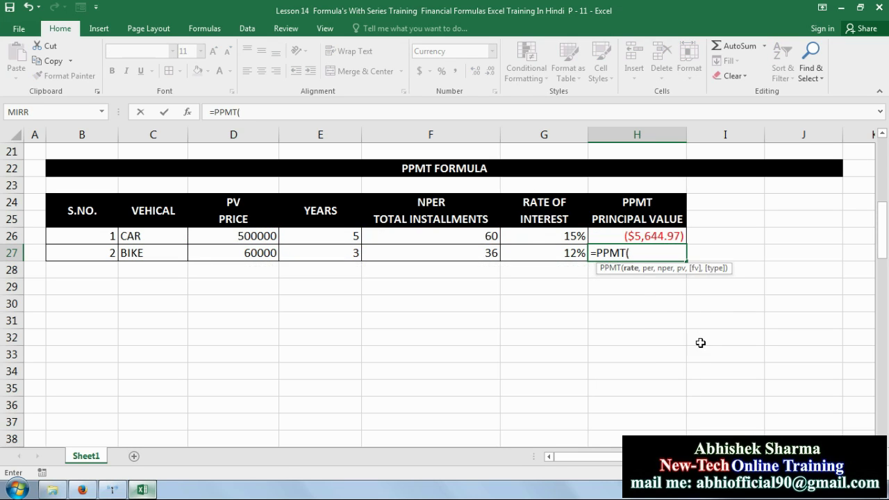
left_click(548, 251)
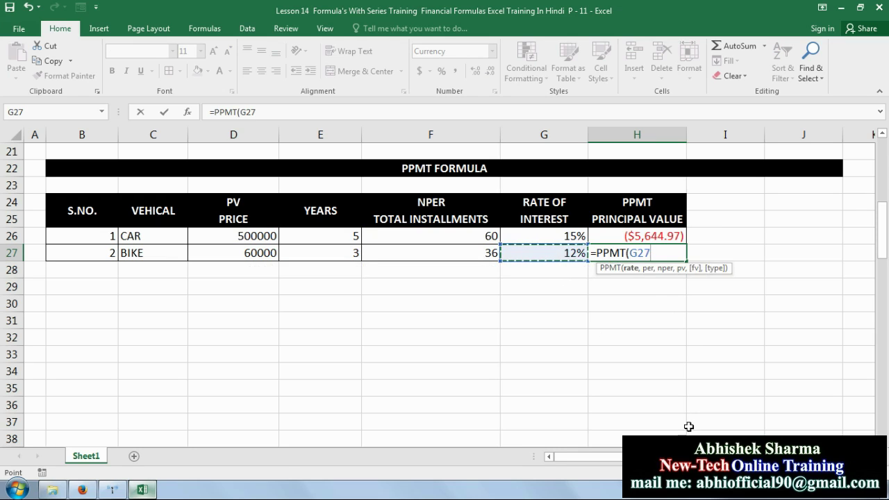
type("/12")
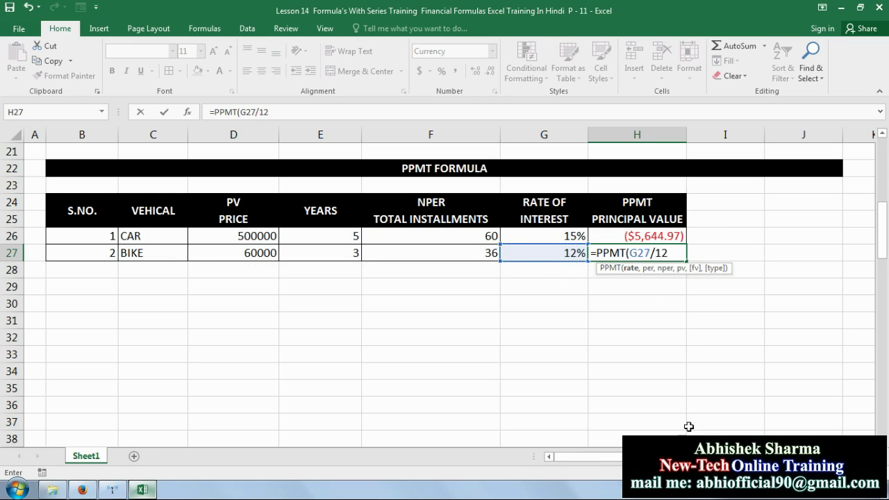
type(",")
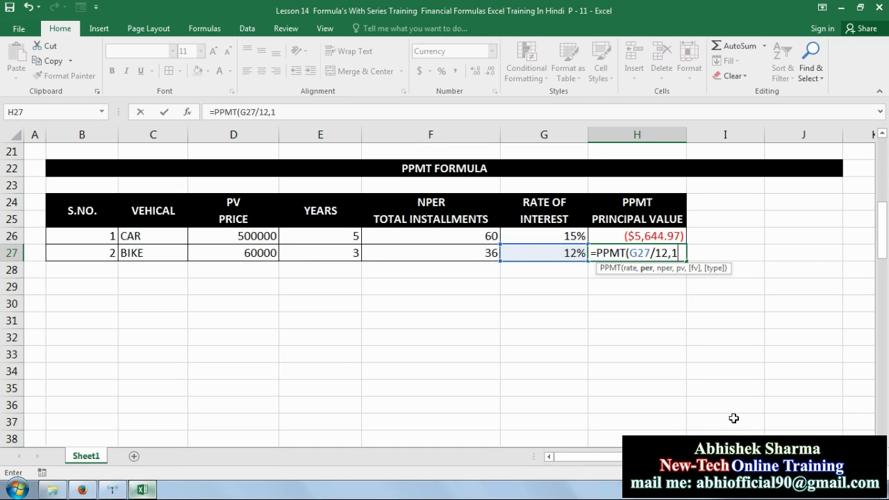
type("1,")
left_click(438, 254)
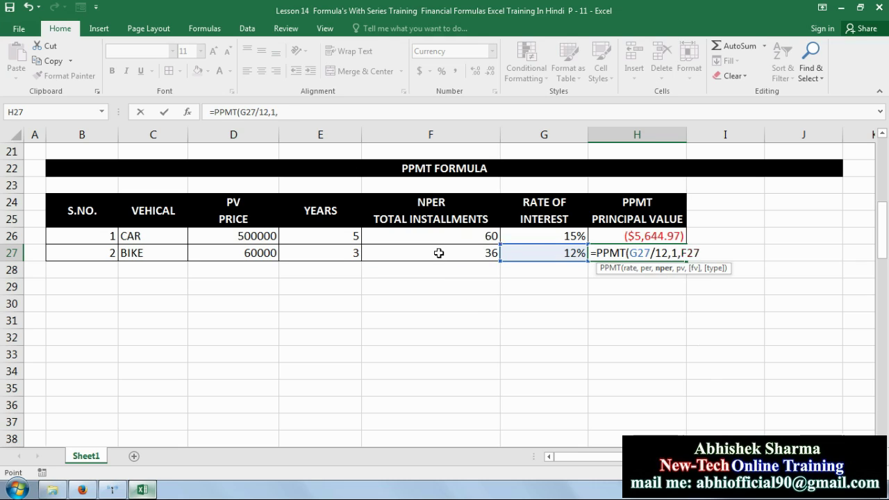
type(",")
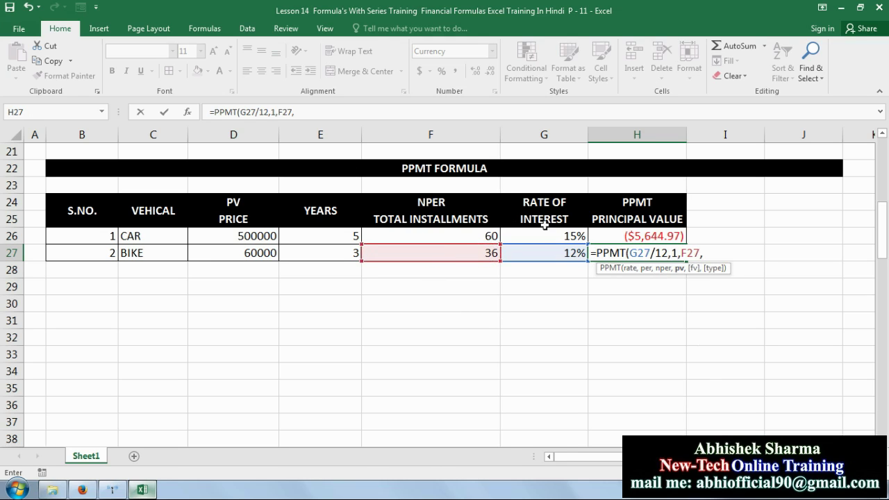
left_click(228, 252)
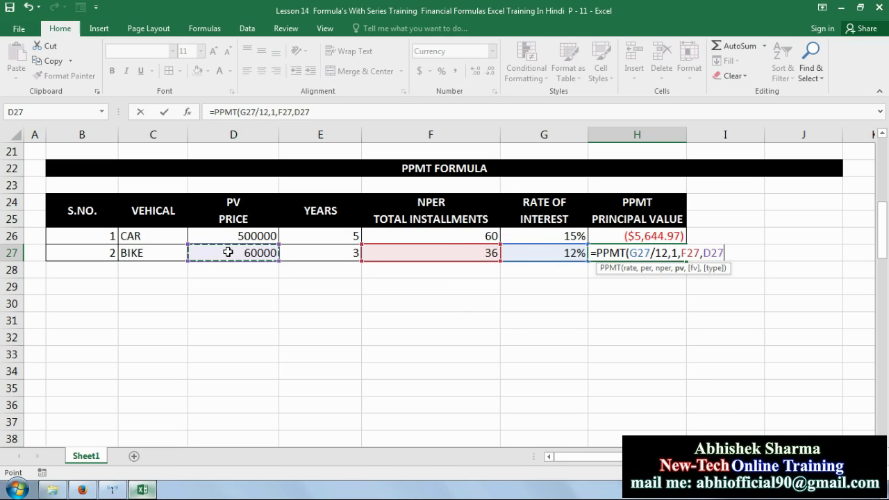
type(")")
key("Return")
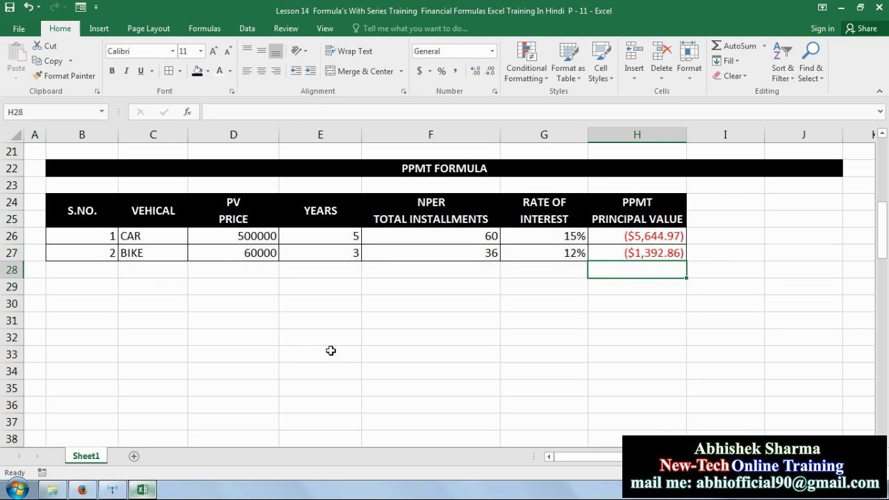
left_click(639, 254)
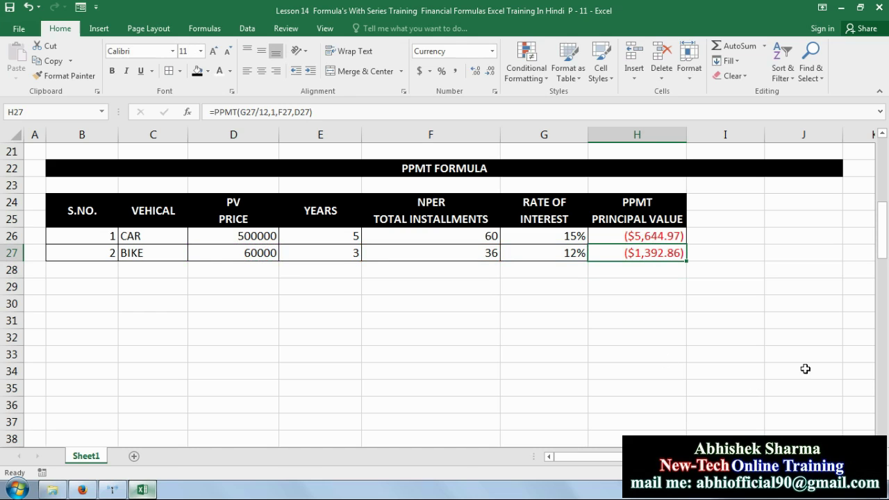
Compare the car loan's PMT formula in H19 with its PPMT formula in H26
mouse_move(882, 230)
left_mouse_down()
mouse_move(886, 200)
mouse_move(885, 231)
left_mouse_up()
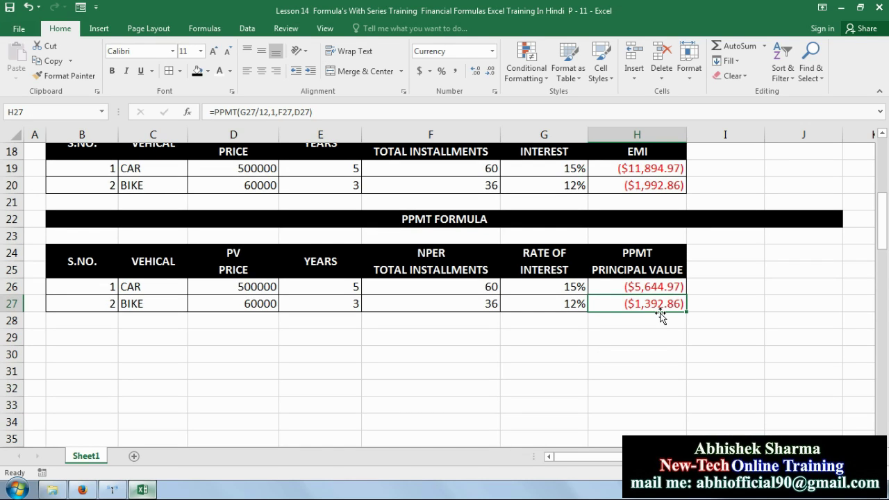
left_click(737, 286)
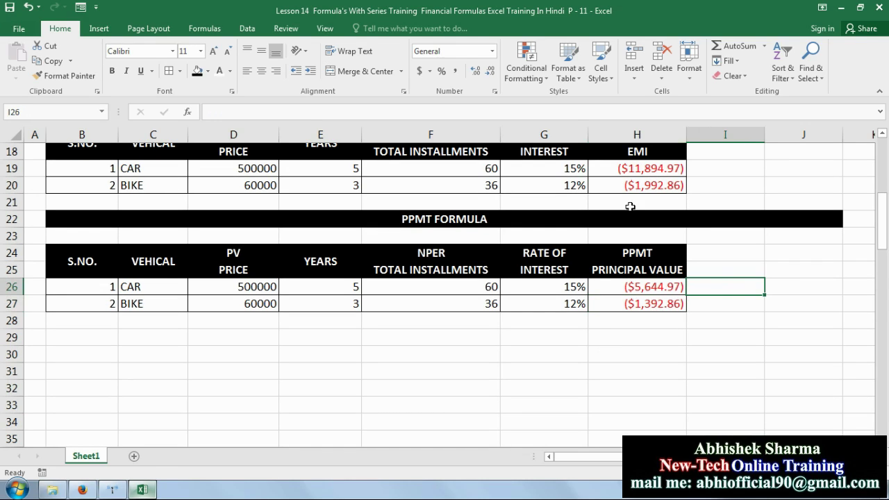
scroll(883, 229, "up", 2)
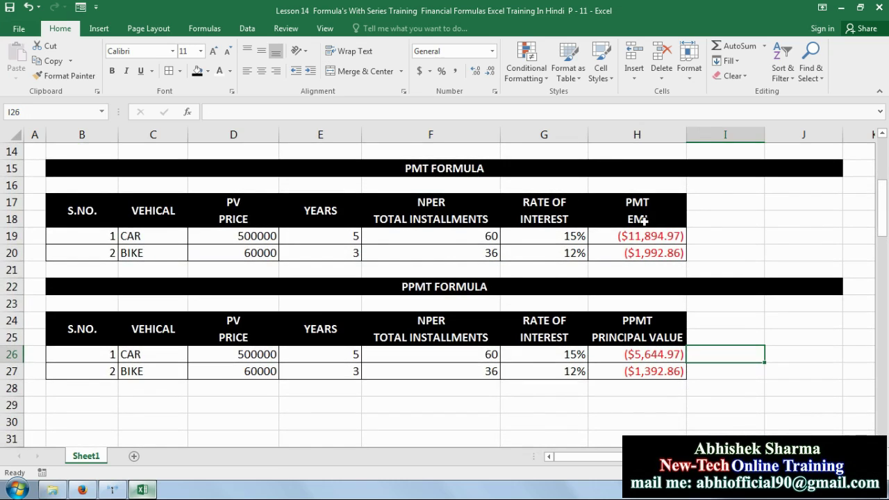
left_click(624, 237)
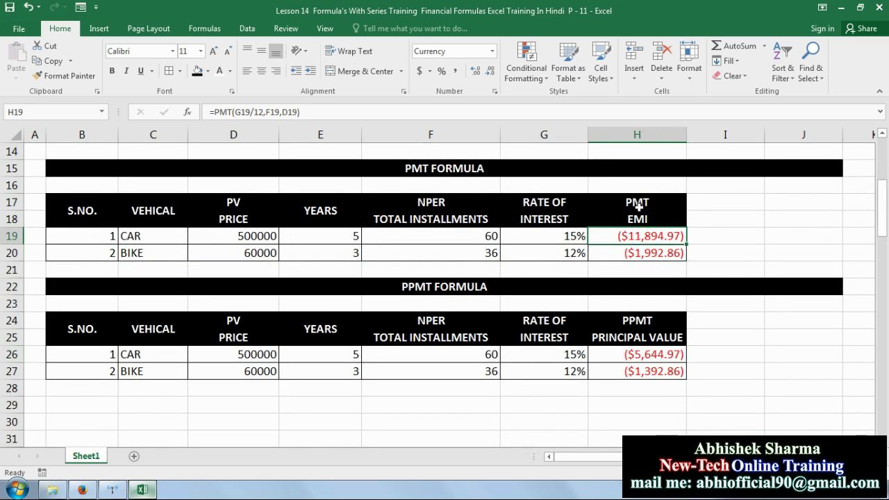
left_click(648, 354)
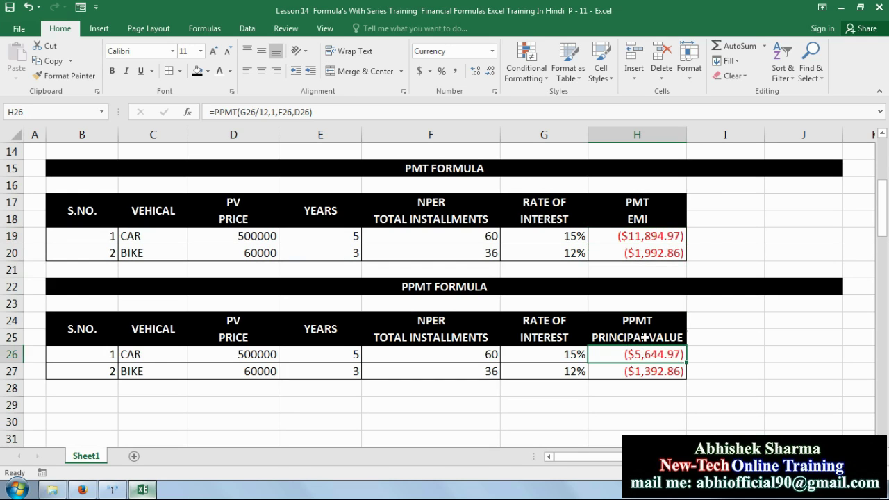
left_click(753, 355)
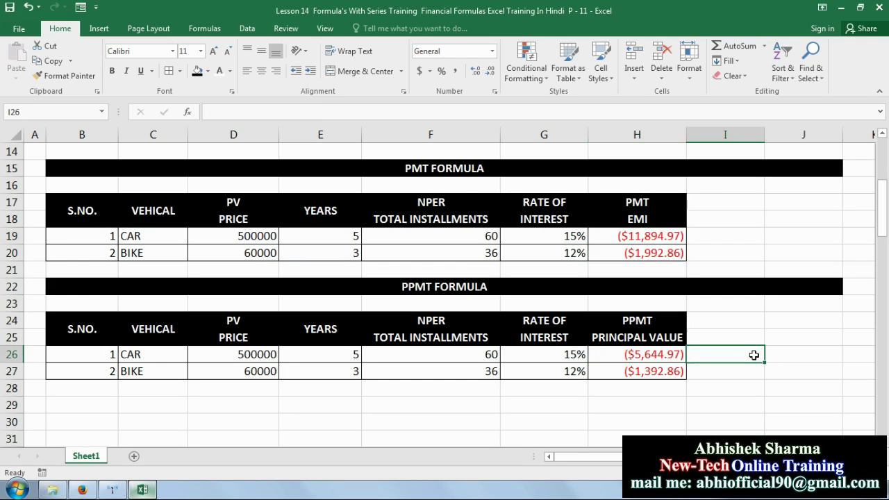
left_click(781, 355)
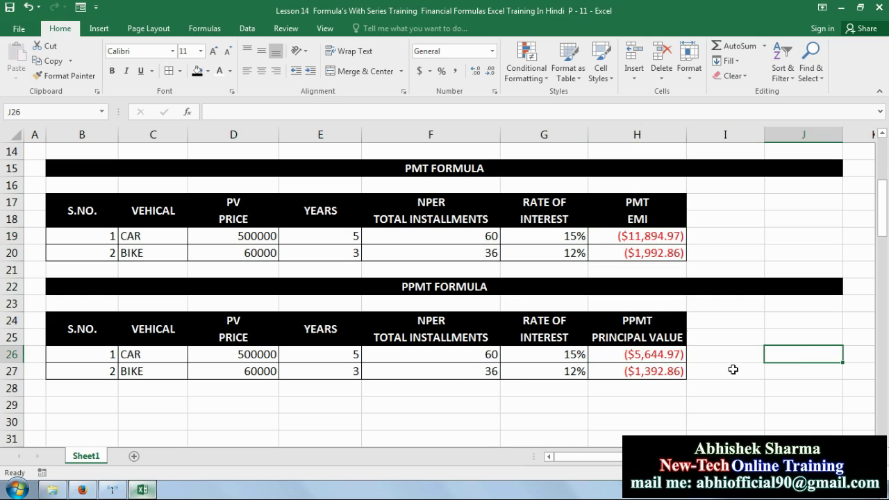
Calculate the car loan's interest payment for period 1 in I26 with =IPMT(G26/12,1,F26,D26)
left_click(739, 355)
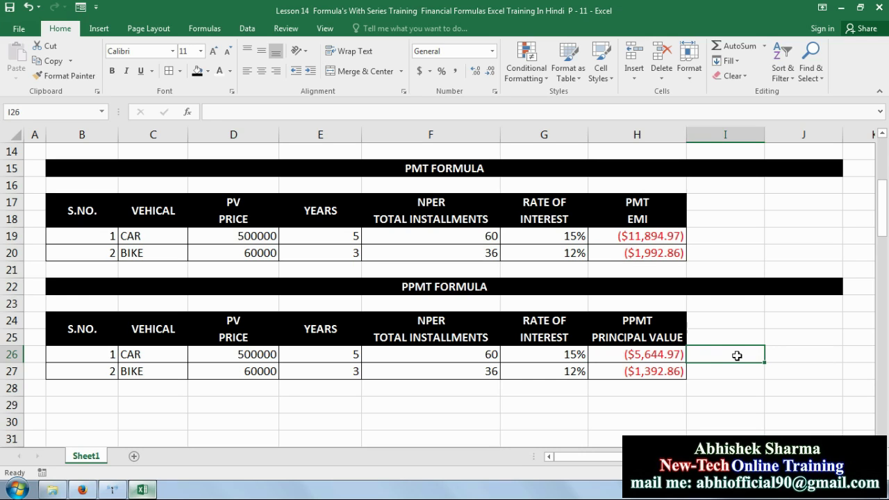
type("=IP")
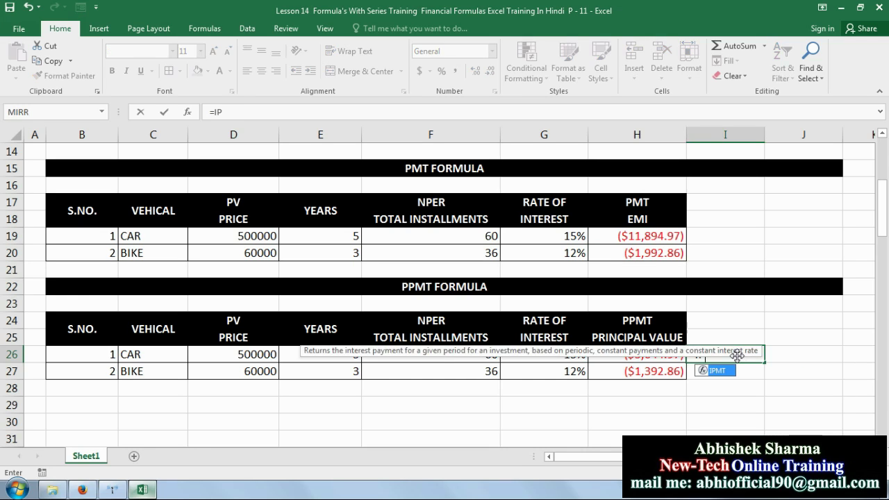
type("MT")
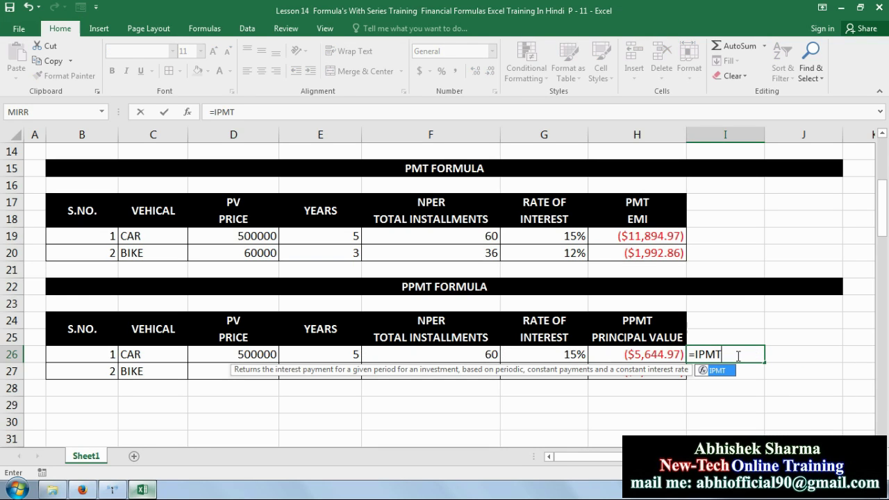
type("(")
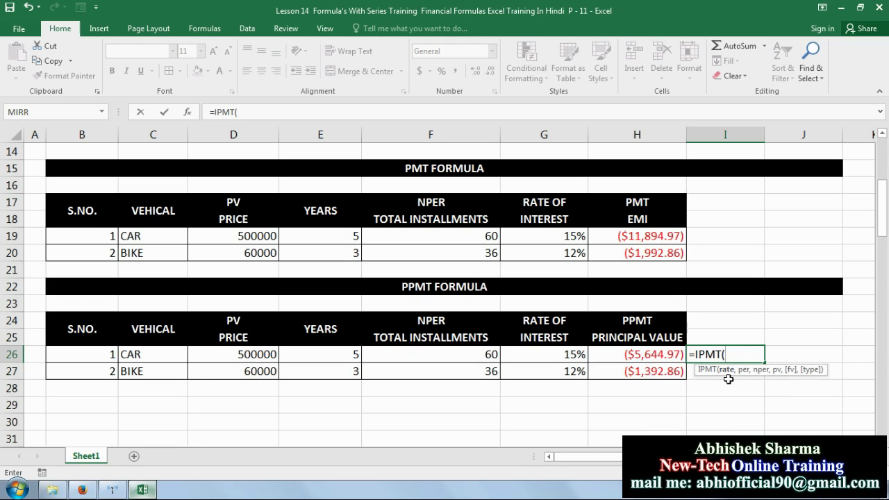
left_click(570, 355)
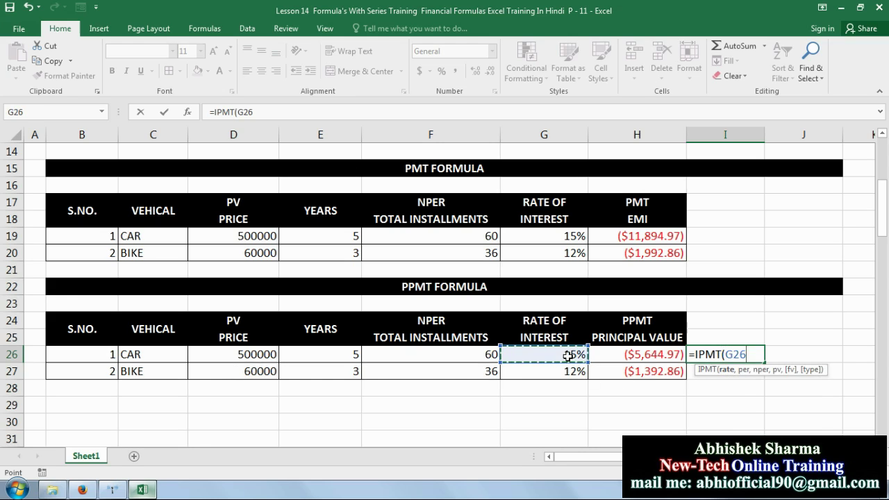
type("/")
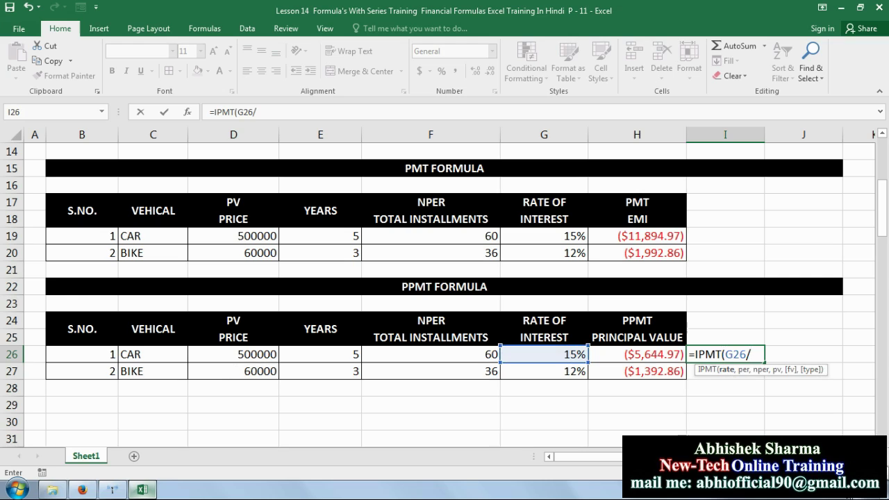
type("12,")
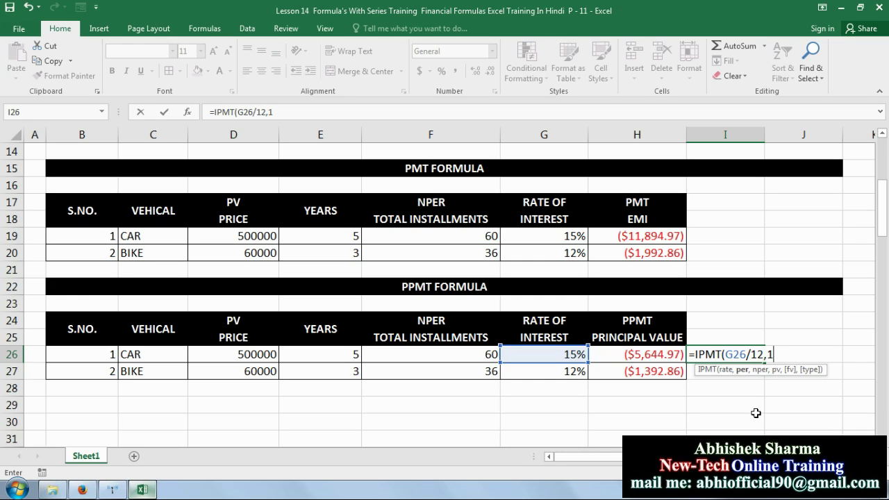
type("1,")
left_click(482, 350)
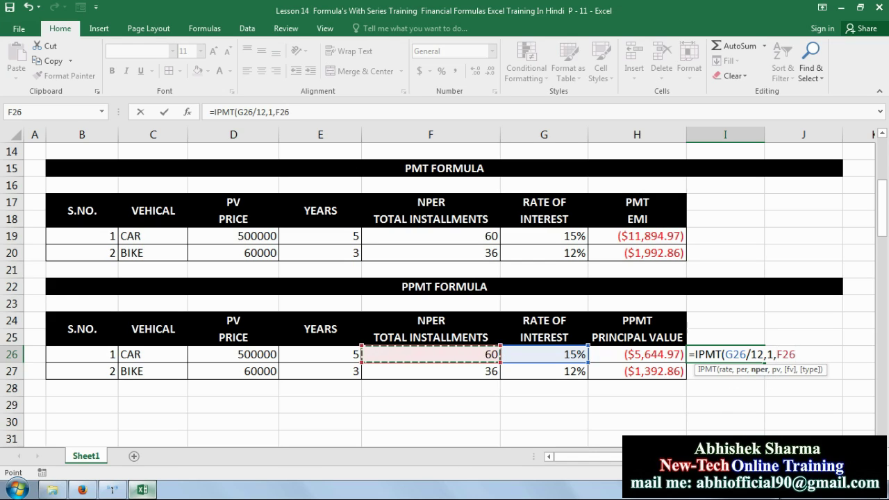
type(",")
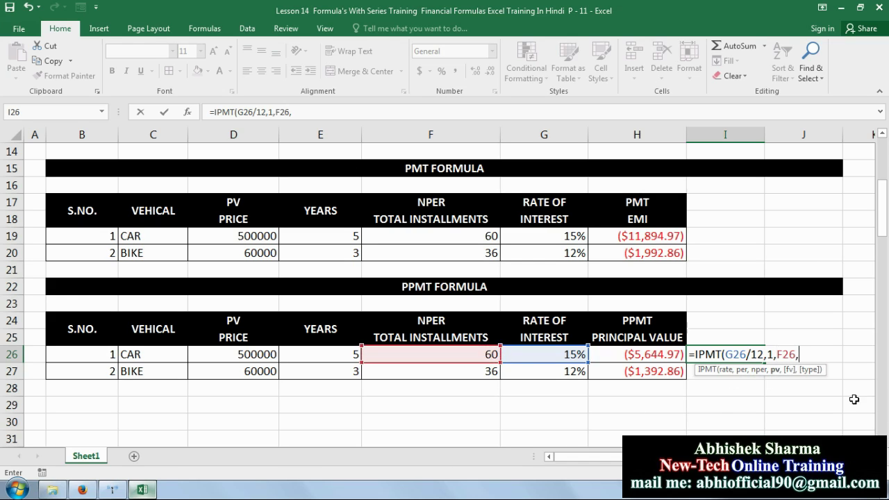
left_click(252, 355)
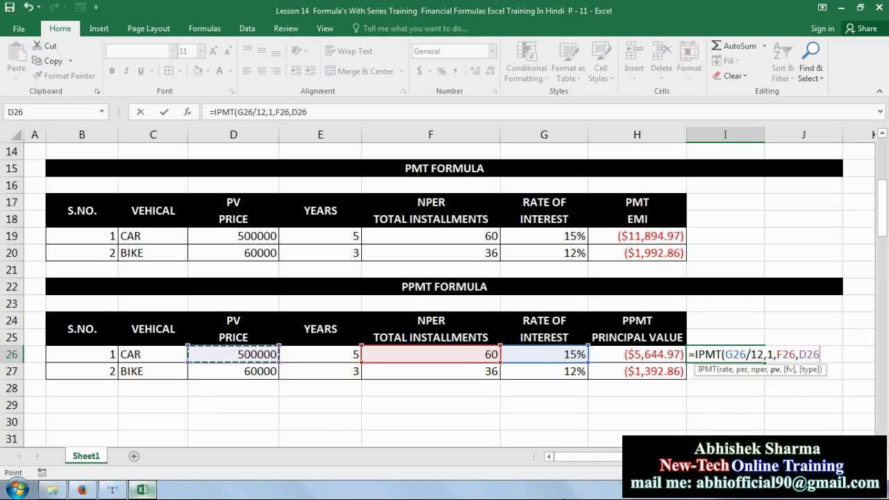
key("Return")
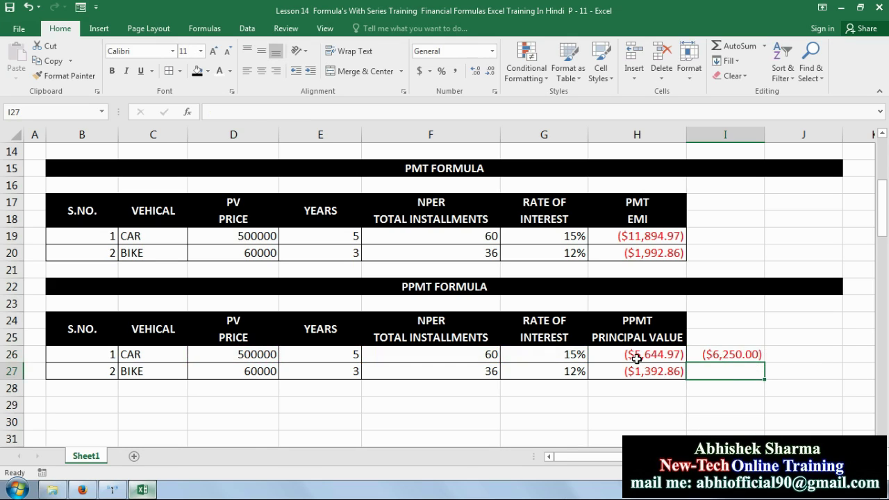
Fill the IPMT formula from I26 down to I27 for the bike loan
left_click(753, 355)
left_click_drag(763, 362, 762, 380)
left_click(723, 421)
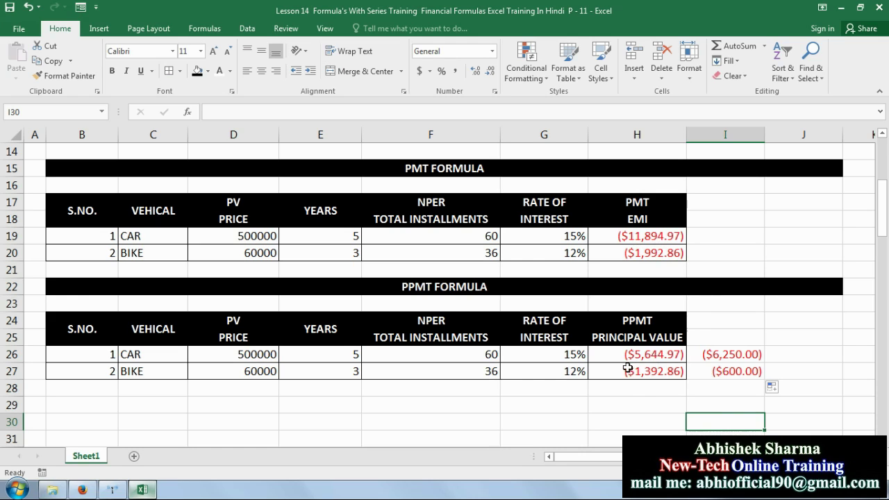
Add the car loan's principal and interest parts in J26 with =H26+I26
left_click(809, 357)
type("=")
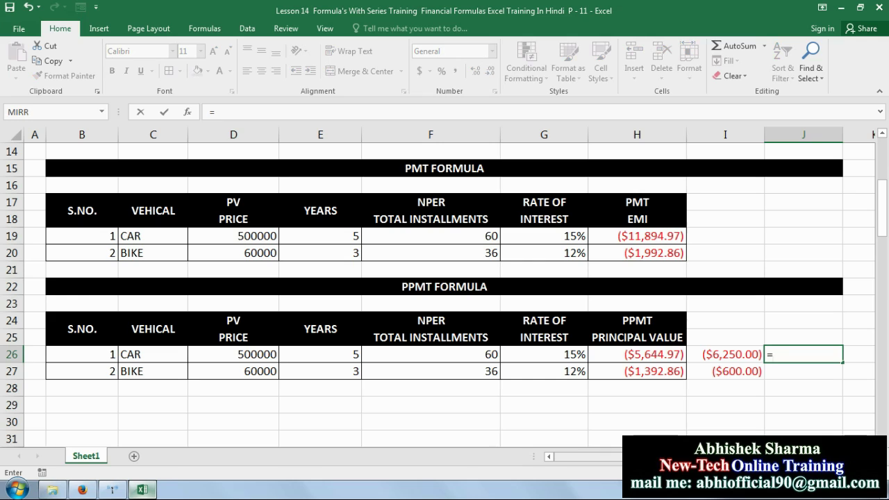
left_click(628, 354)
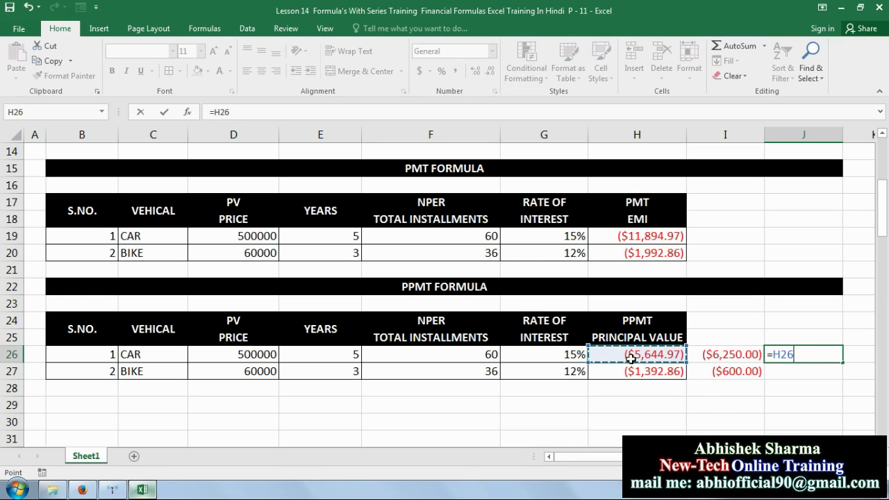
type("+")
left_click(728, 358)
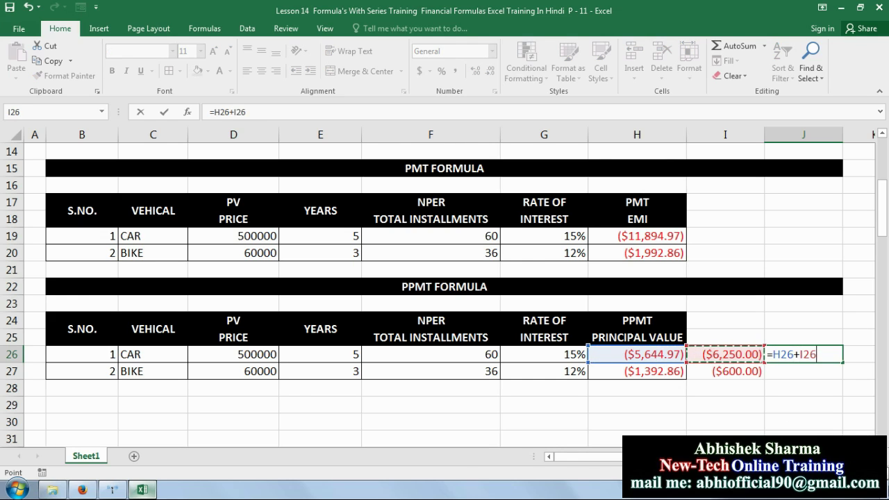
key("Return")
left_click(792, 358)
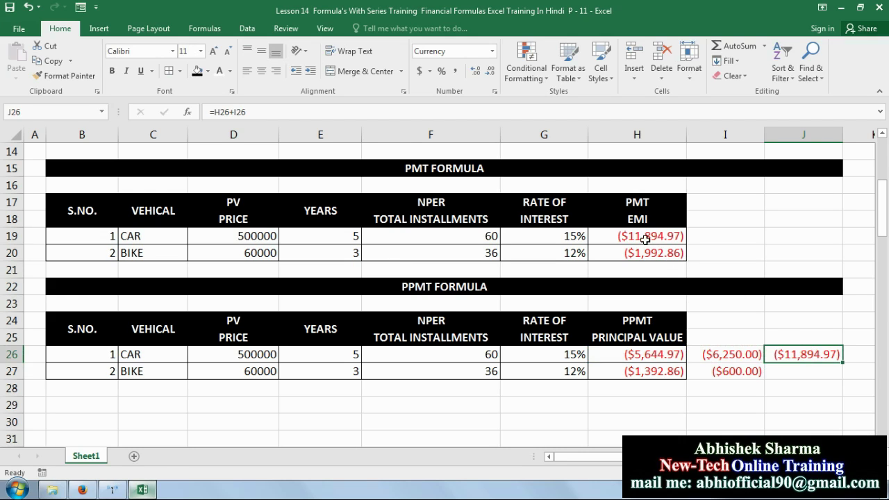
Add the bike loan's principal and interest parts in J27 with =H27+I27
left_click(791, 374)
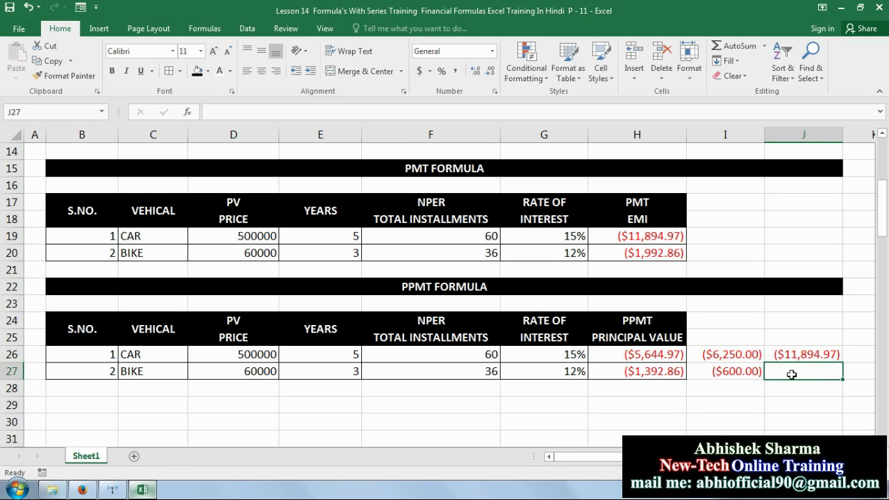
type("=")
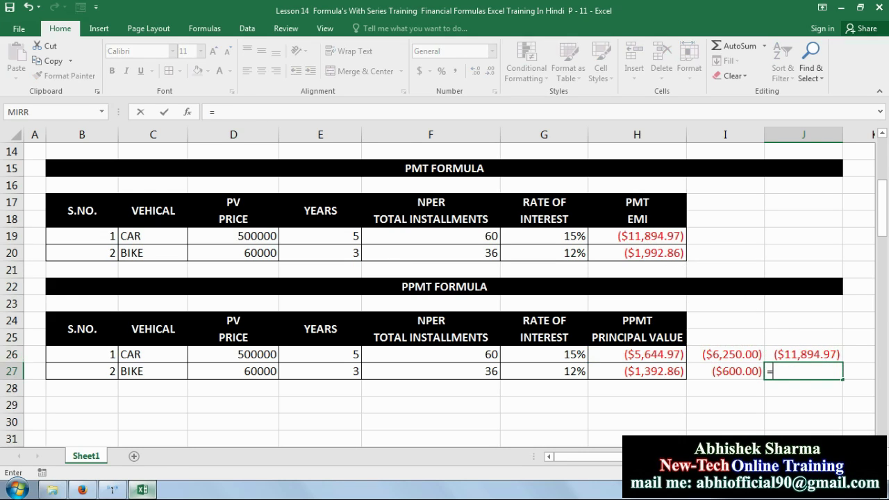
left_click(634, 373)
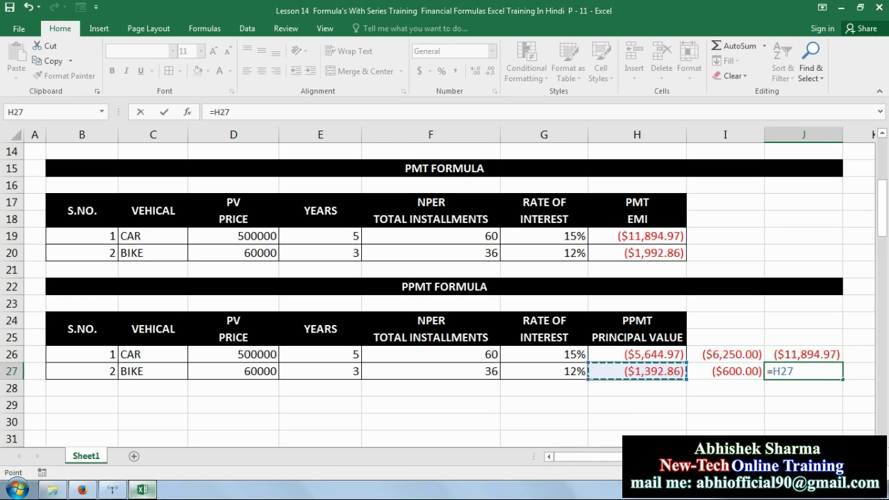
type("+")
left_click(708, 374)
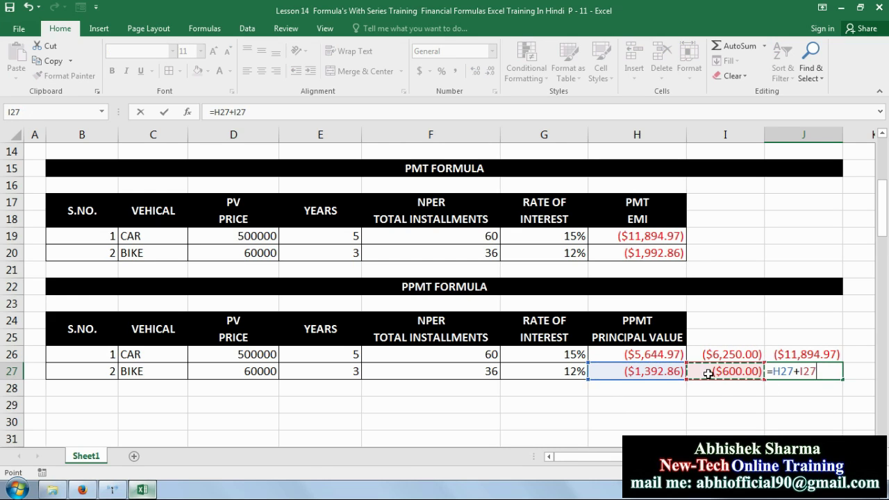
key("Return")
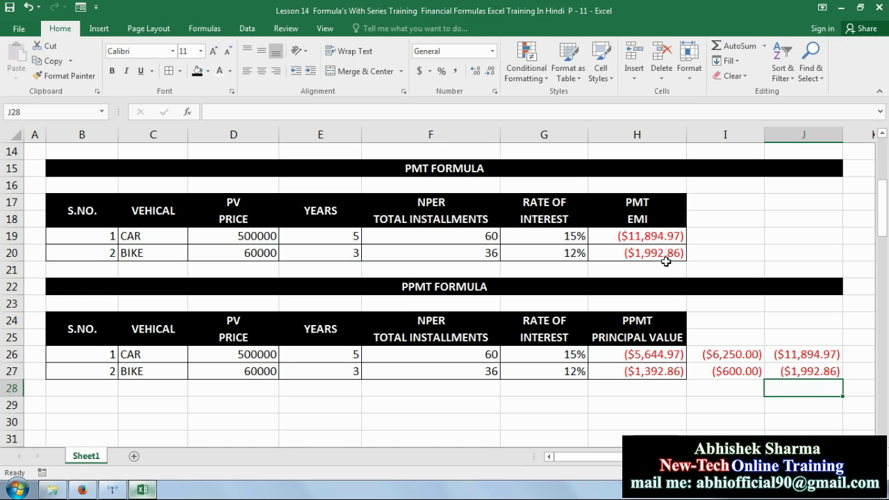
Clear the trial interest and sum formulas beside the PPMT table by emptying I25:J29
left_click_drag(726, 338, 796, 410)
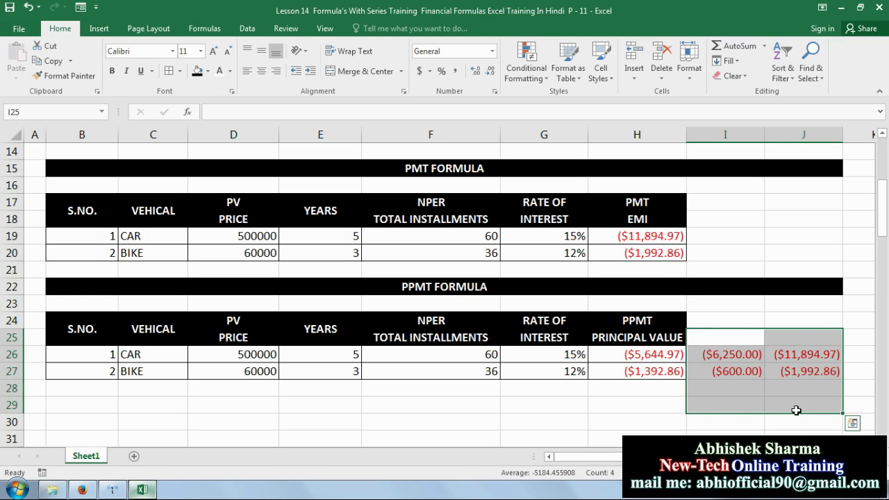
key("Delete")
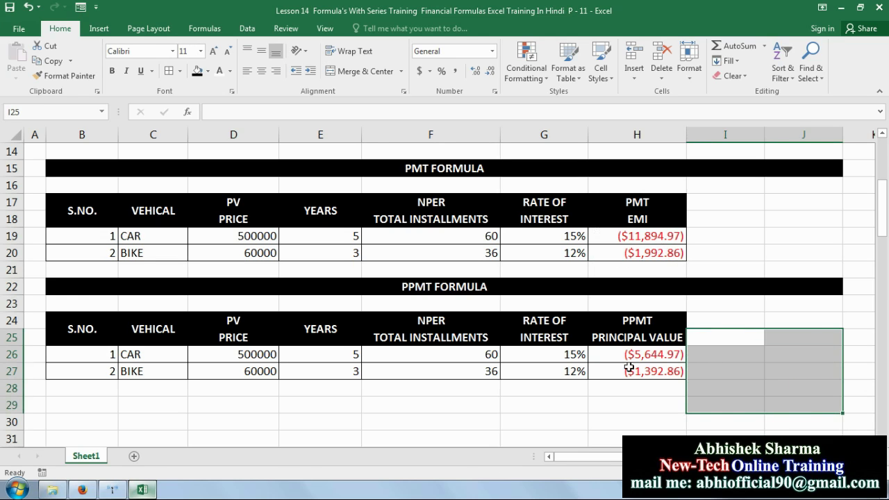
left_click(605, 424)
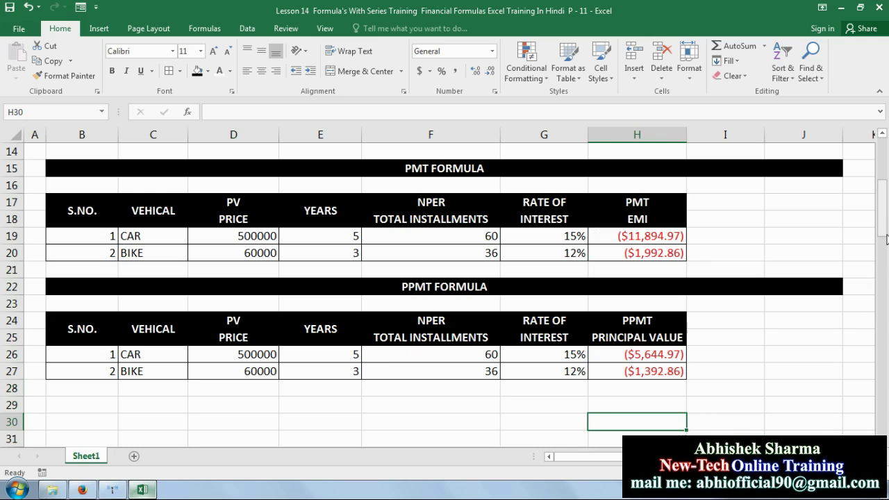
Review the PRICE, PRICEDISC and PRICEMAT descriptions in rows 8 to 10 of the formula list
left_click_drag(883, 233, 883, 184)
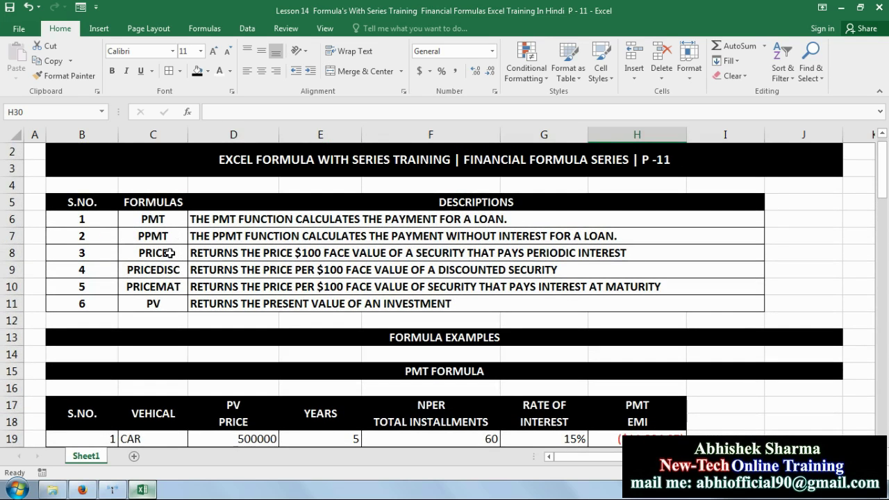
left_click(169, 253)
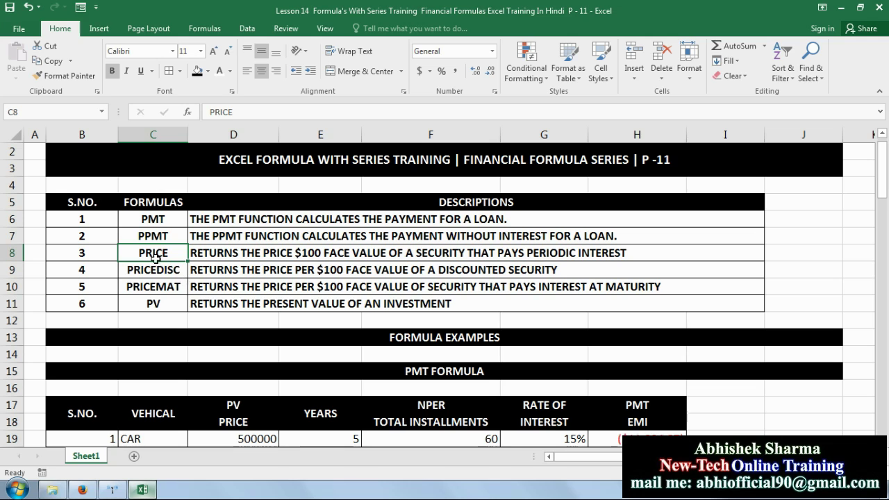
left_click_drag(153, 257, 433, 288)
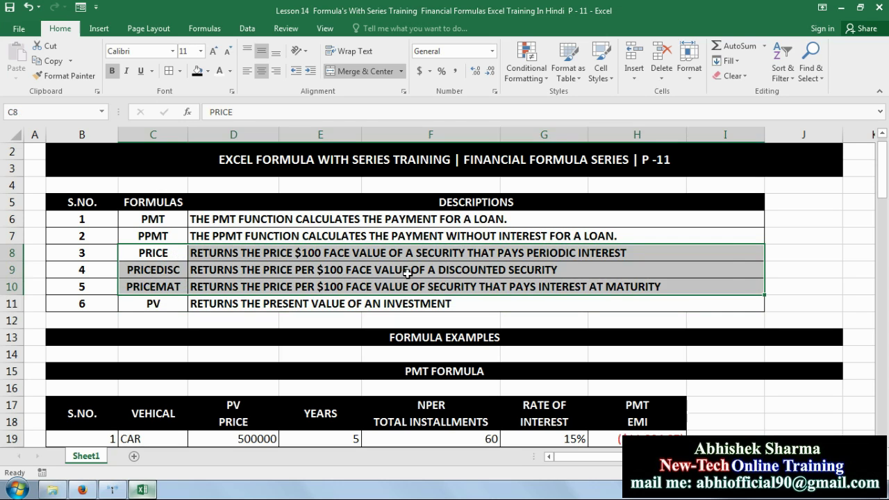
left_click(407, 273)
left_click(665, 255)
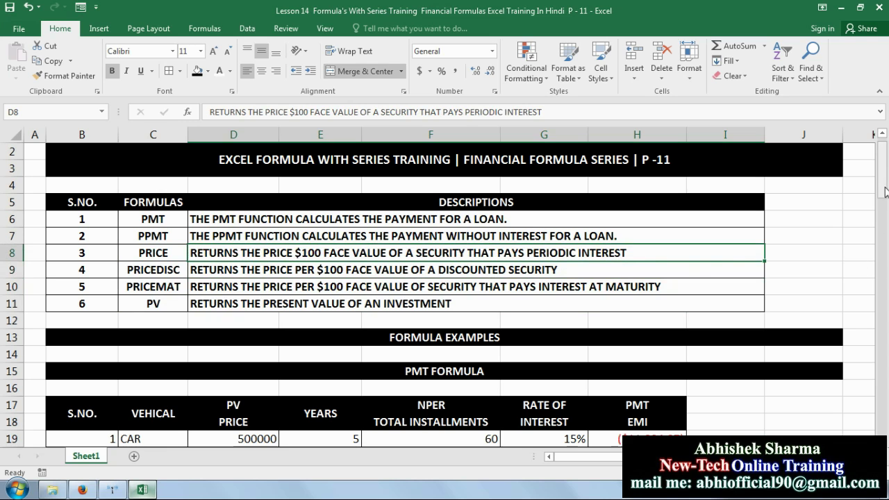
Copy the PPMT FORMULA heading bar from row 22 to row 29, starting at B29
left_click_drag(885, 191, 885, 237)
left_click(320, 208)
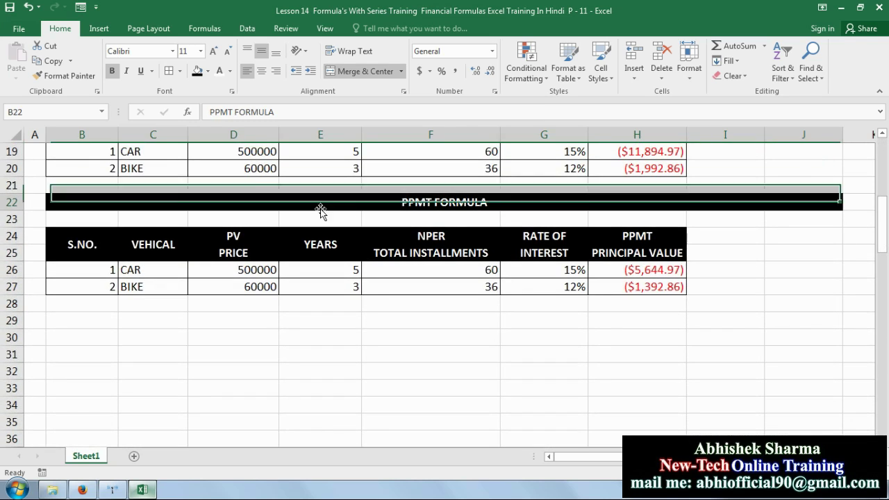
left_click(49, 60)
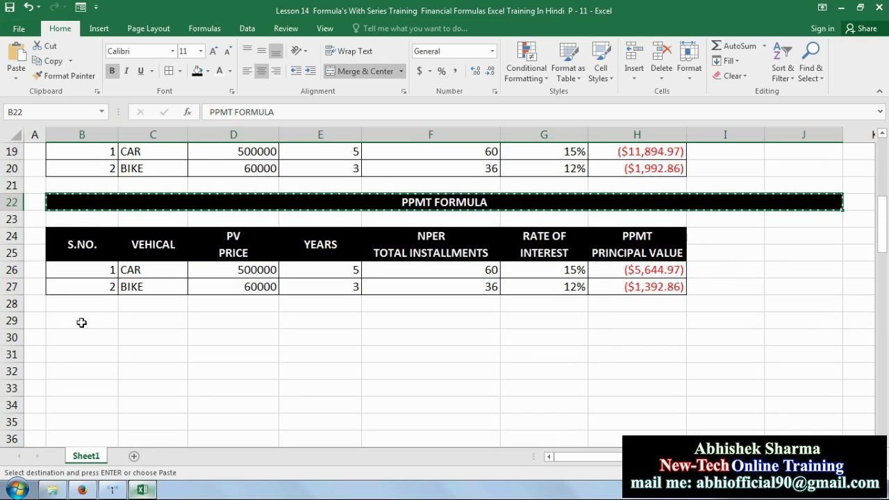
left_click(81, 322)
left_click(17, 57)
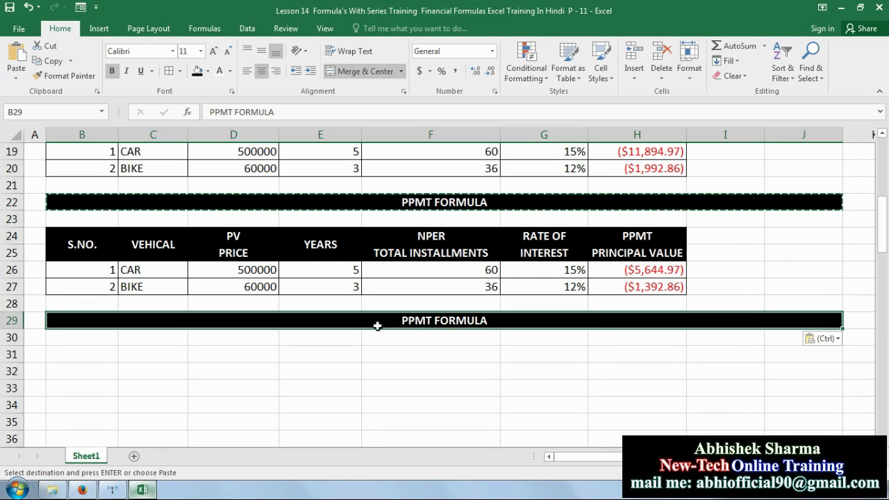
Change the copied heading in row 29 to read PRICE FORMULA
double_click(419, 323)
left_click_drag(429, 321, 390, 320)
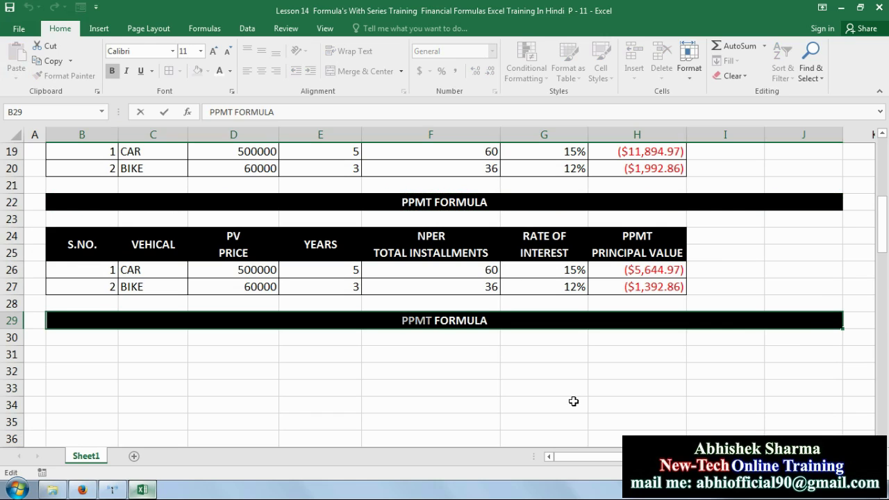
type("PRIC")
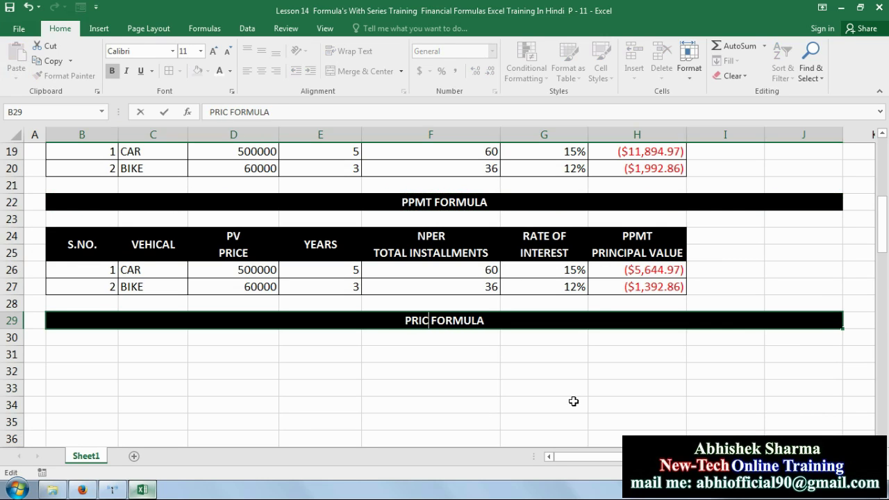
type("E")
left_click(514, 386)
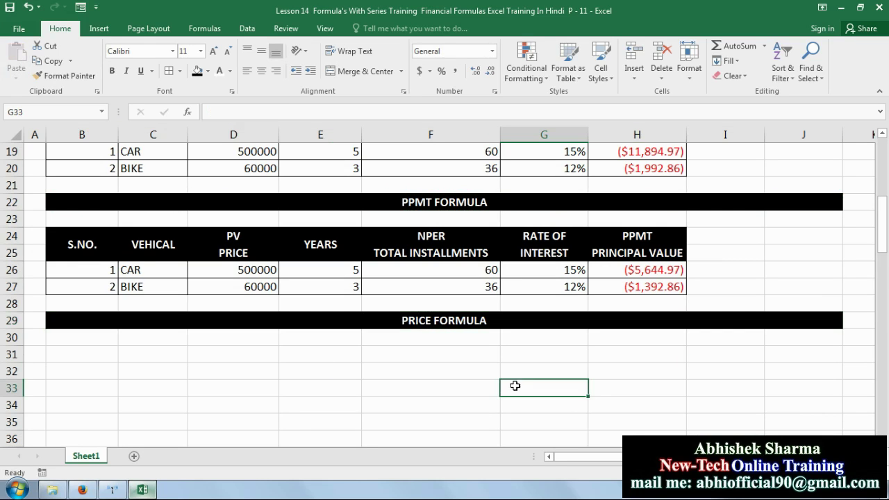
Enter the header S.NO. in B31 and the two-line header SETTLEMENT / DATE in C31:C32
left_click(129, 350)
scroll(746, 345, "up", 1)
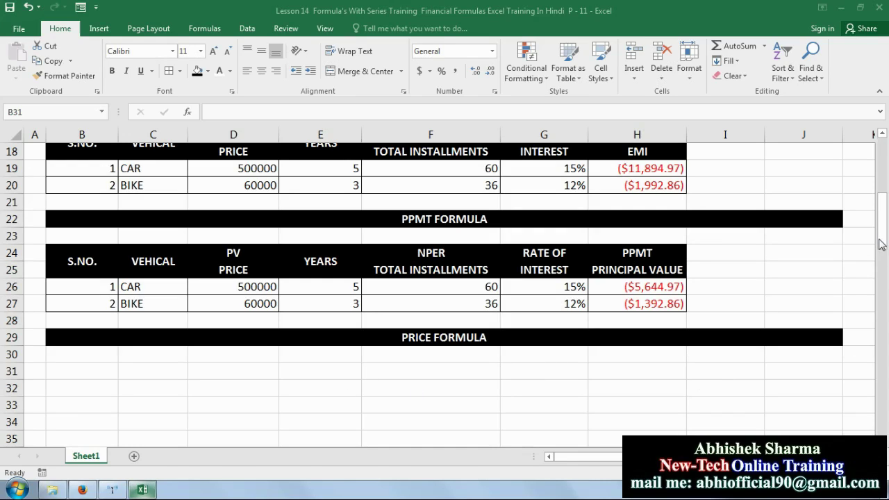
left_click(72, 368)
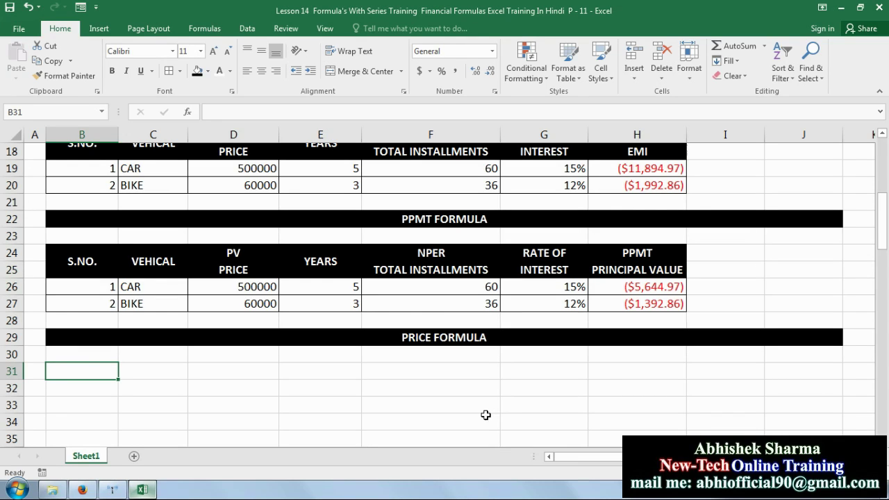
type("S.NO.")
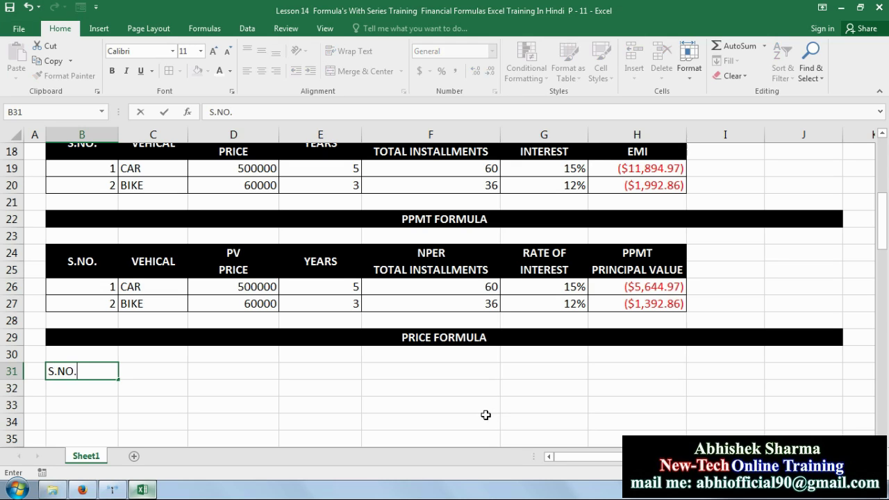
key("Tab")
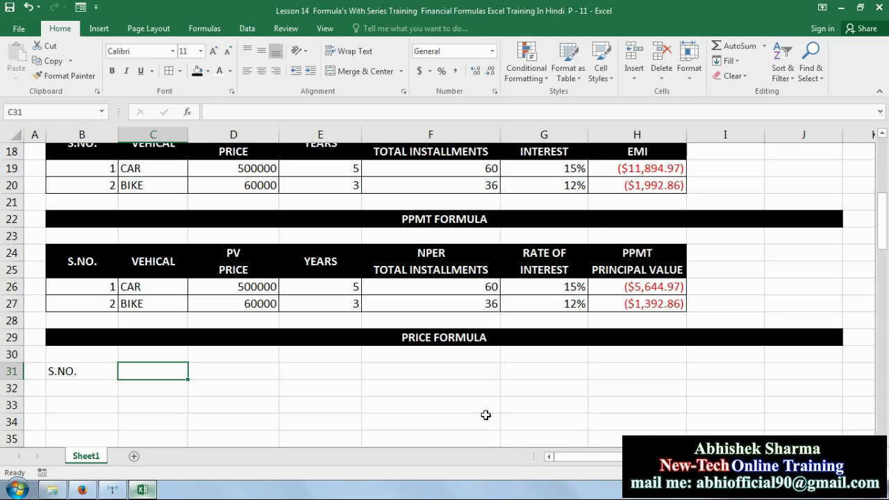
type("SETT")
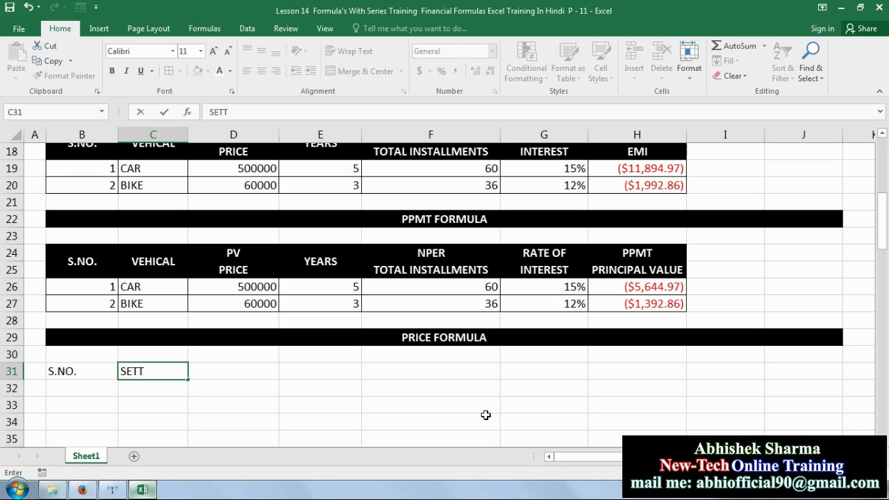
type("LEMENT")
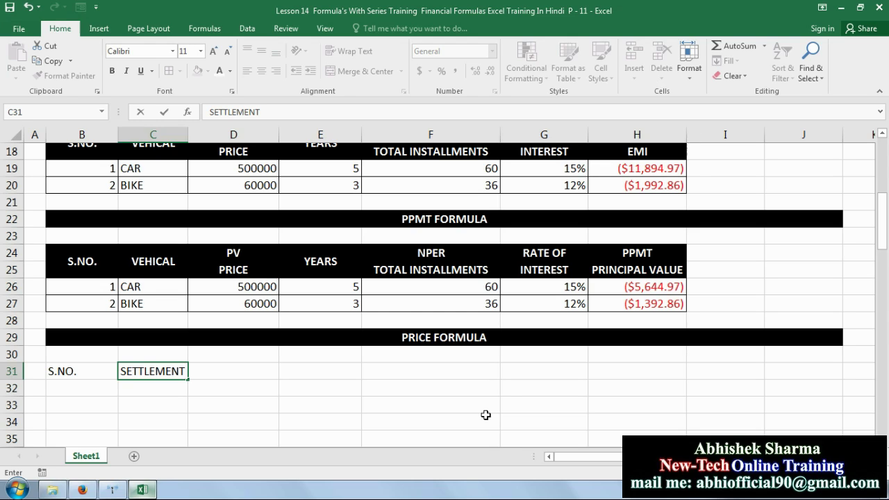
key("Return")
type("DATE")
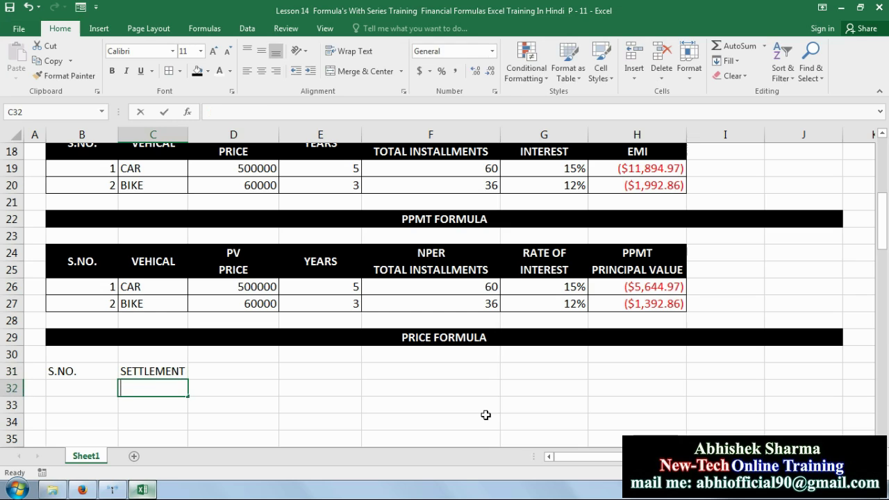
key("Tab")
Enter the two-line header MATURITY / DATE in D31:D32
key("Up")
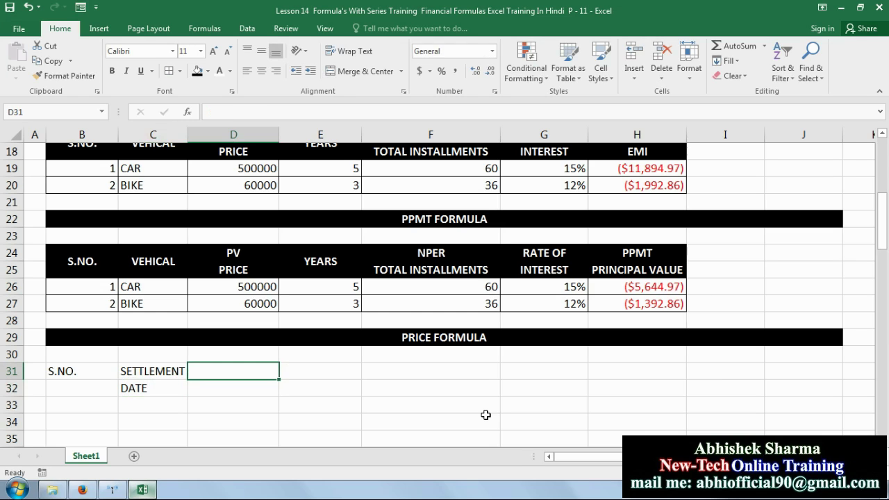
type("MA")
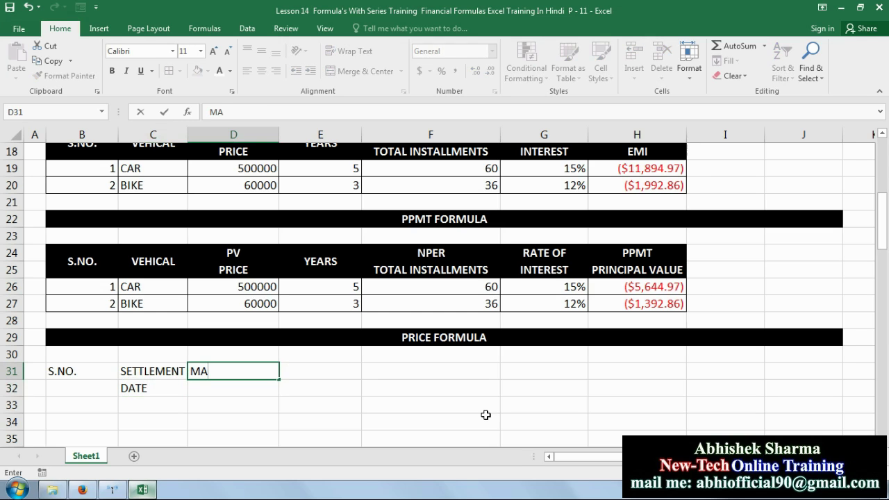
type("TURITY")
key("Return")
type("DATE")
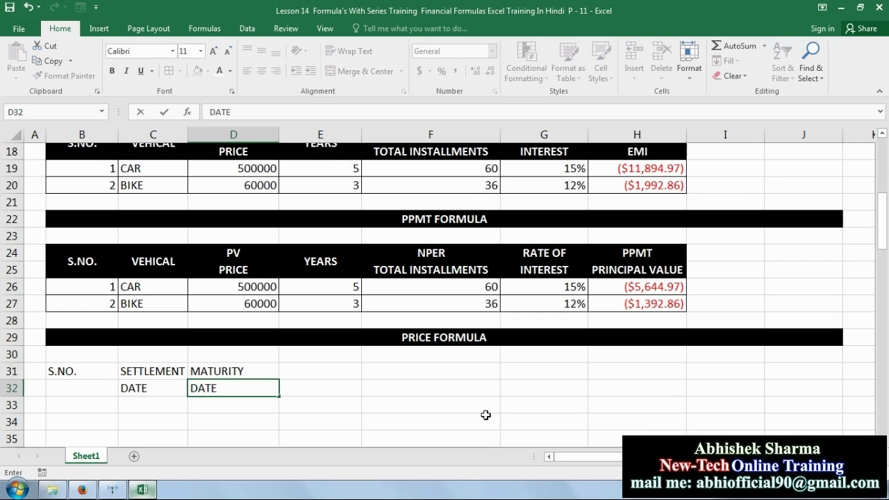
key("Right")
Enter the two-line header ANNUAL / COUPON RATE in E31:E32
key("Up")
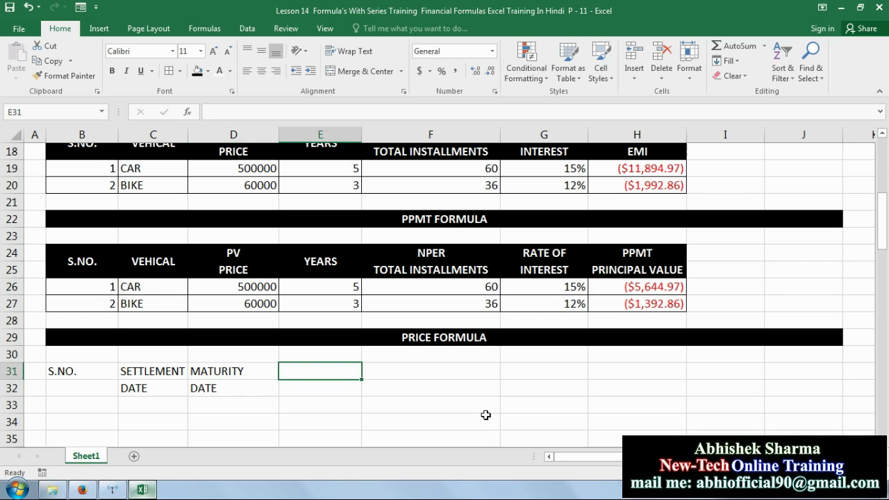
type("ANNUAL")
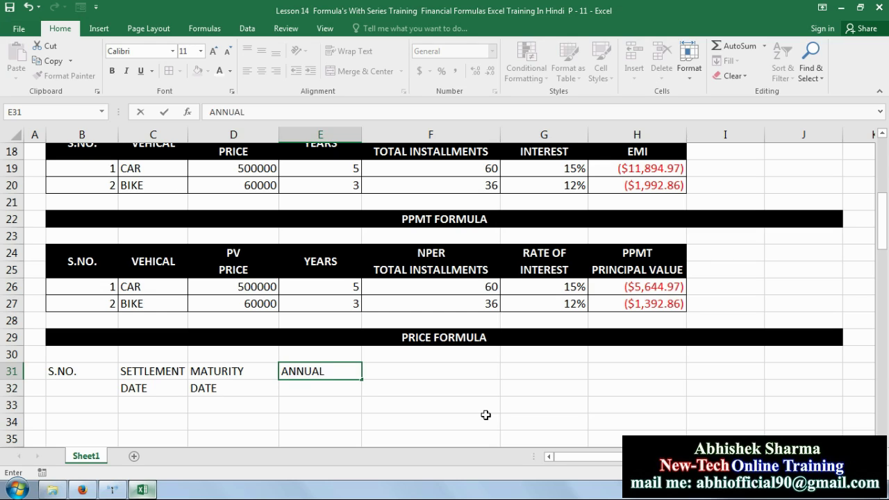
key("Return")
type("COUPON ")
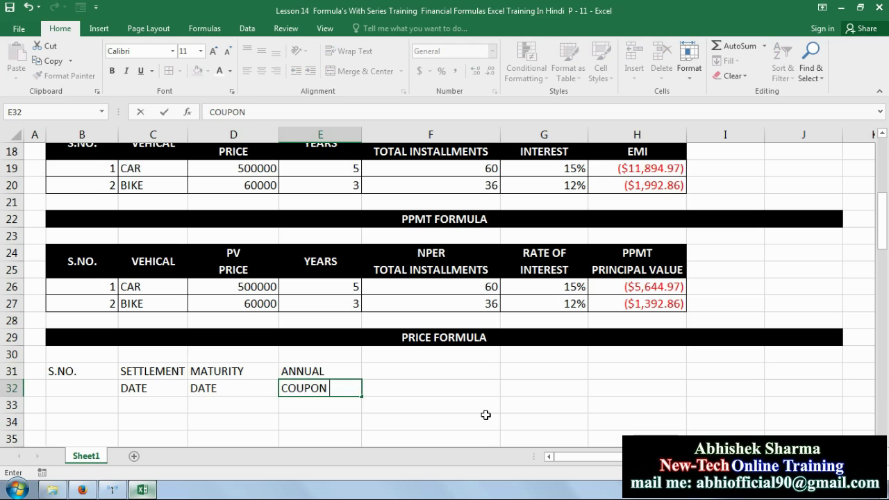
type("RATE")
key("Right")
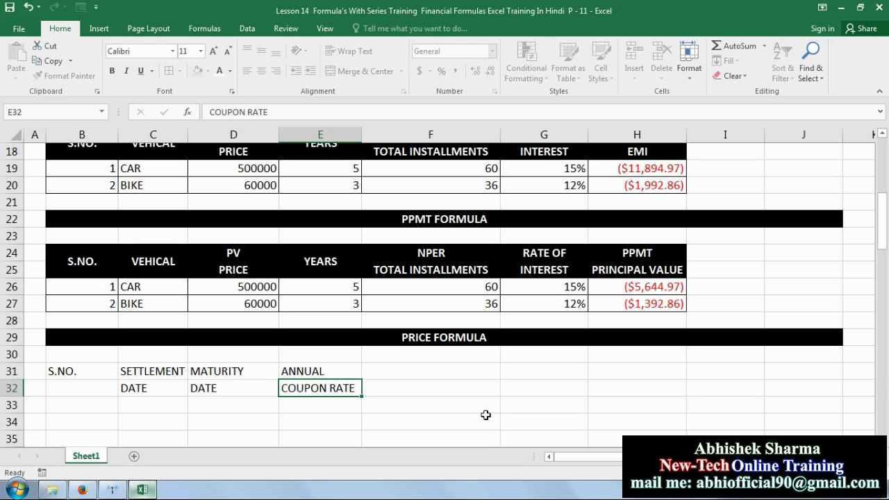
Enter the two-line header ANNUAL / YIELD in F31:F32
key("Up")
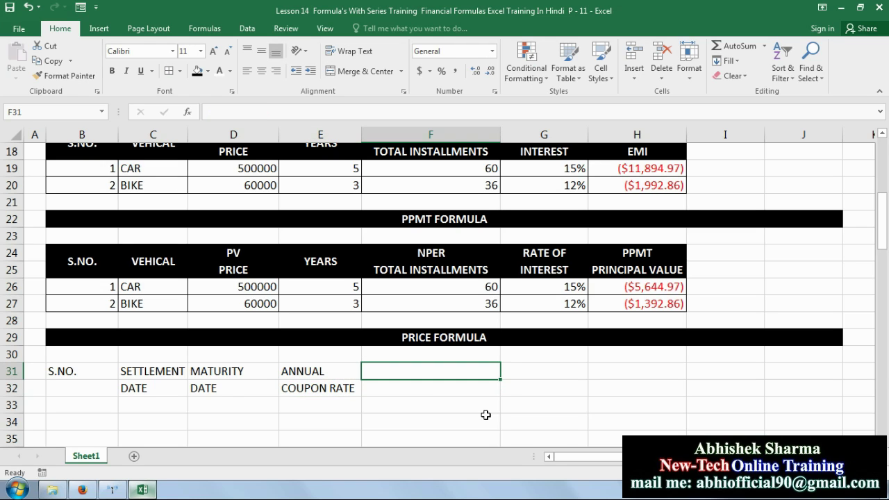
type("ANNUAL")
key("Return")
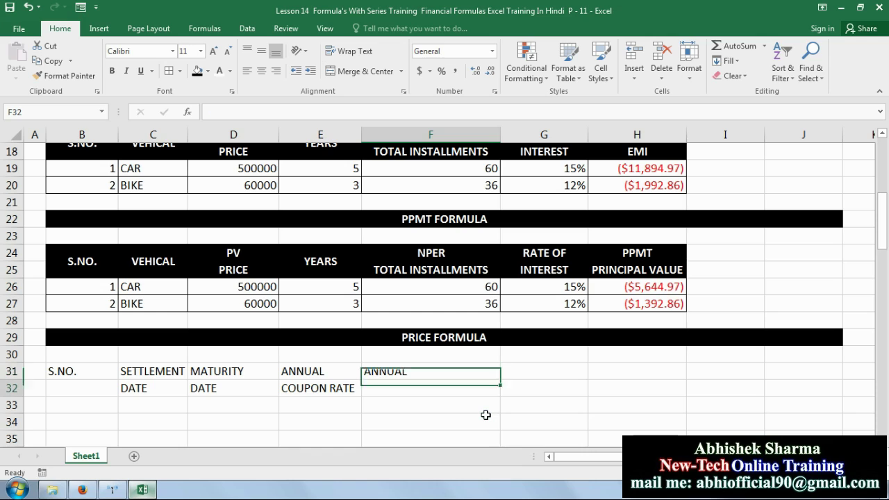
type("Y")
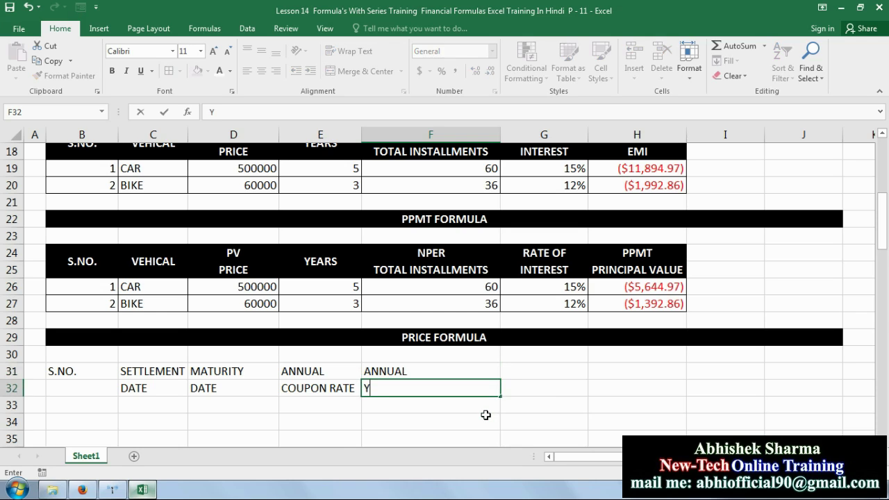
type("IELD")
key("Return")
Enter the two-line header REDEMPTION / VALUE in G31:G32
key("Up")
key("Up")
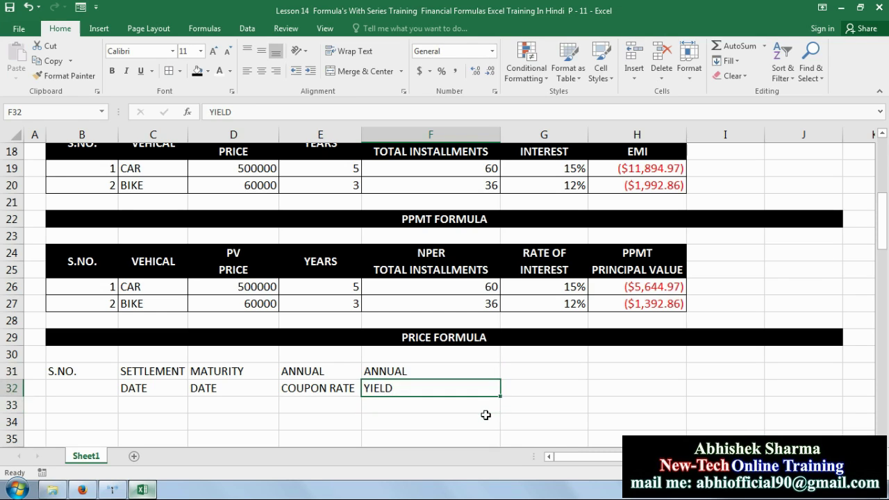
key("Right")
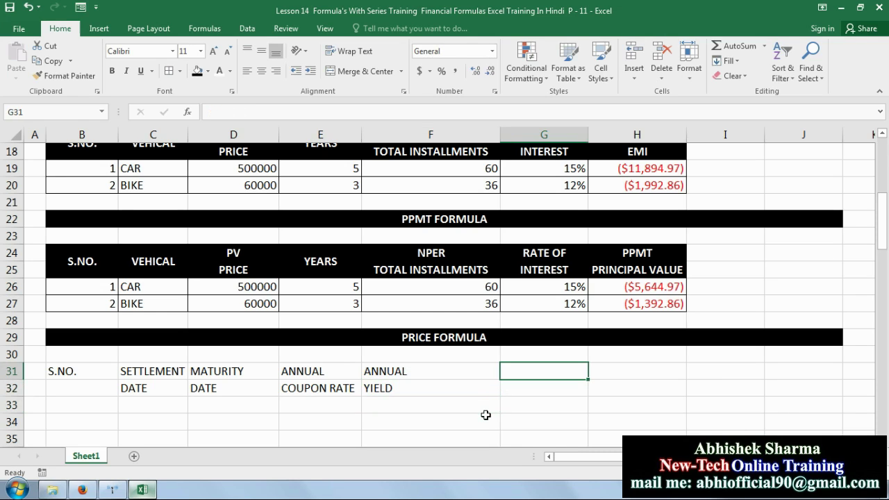
type("REDE")
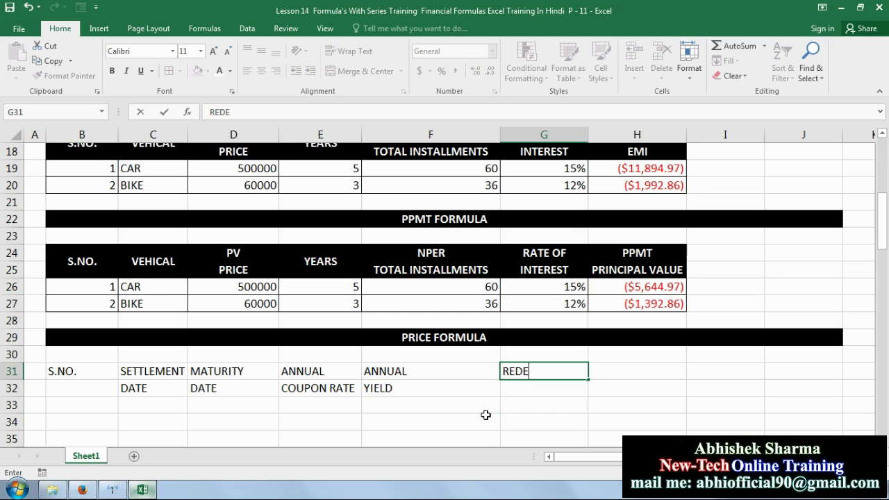
type("MPTION")
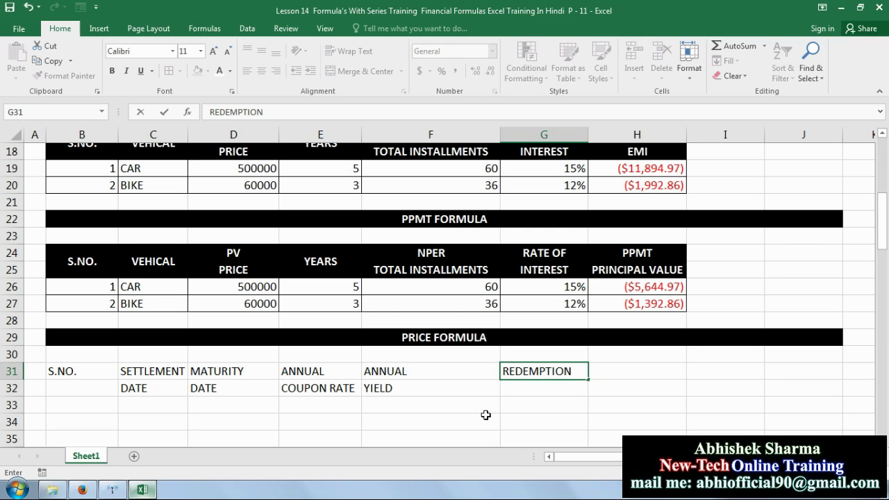
key("Return")
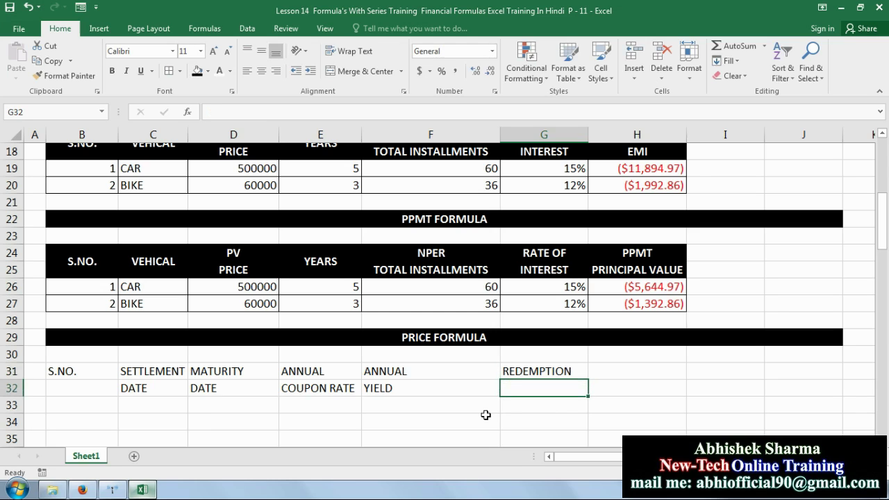
type("VALUE")
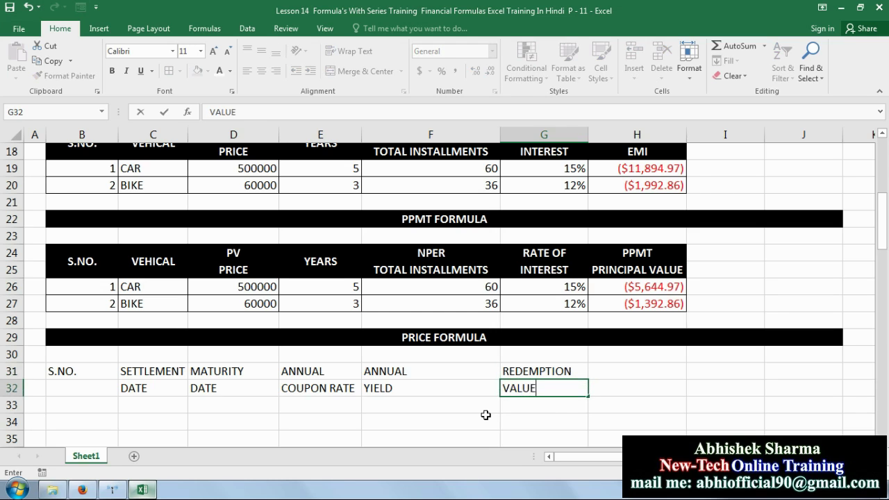
key("Tab")
Enter the two-line header FREQUENCY / TYPE in H31:H32, finishing with cell I31 selected
key("Up")
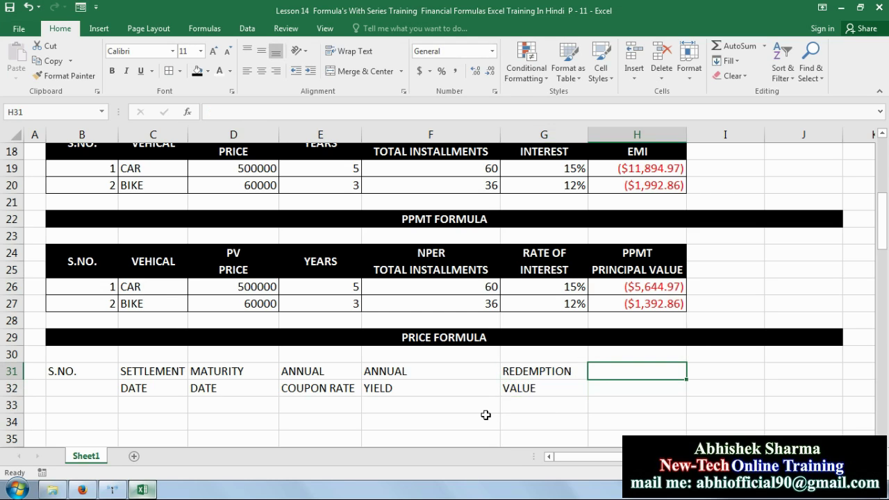
type("FREQ")
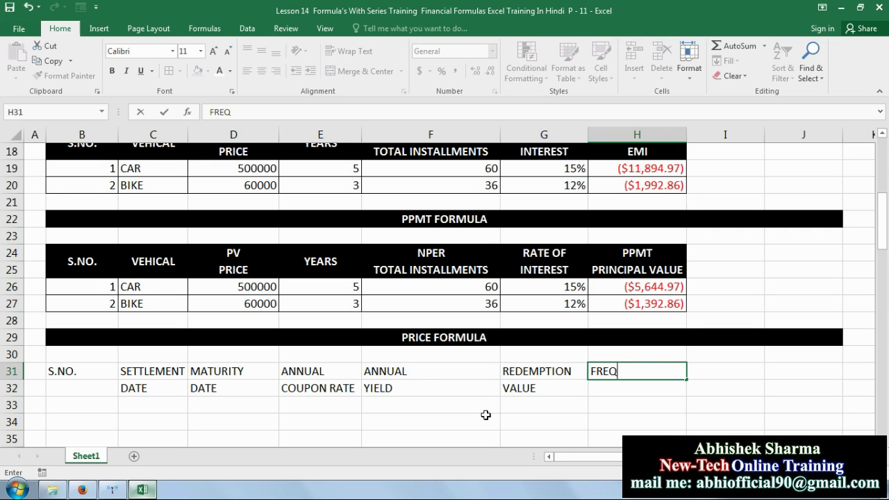
type("UENCY")
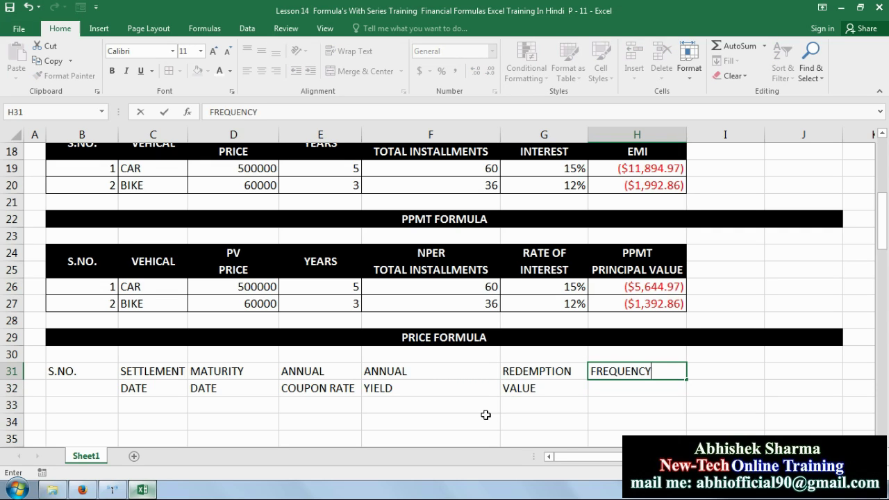
key("Return")
type("TY")
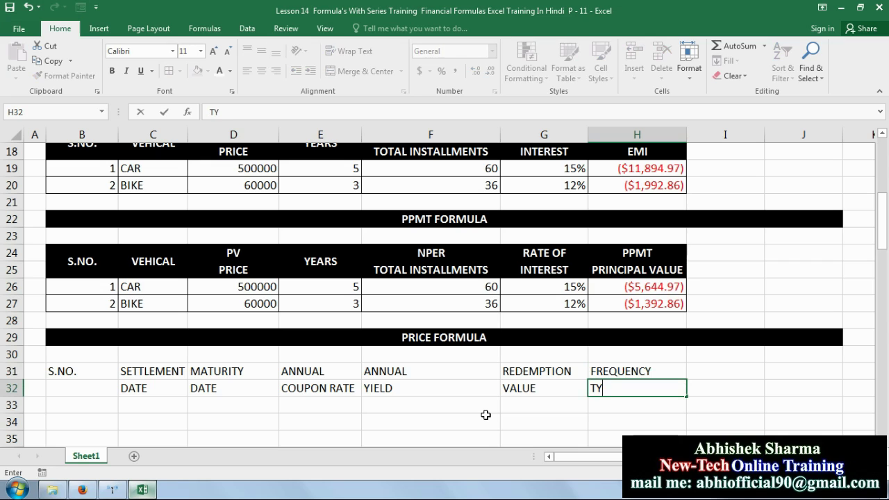
type("PE")
key("Tab")
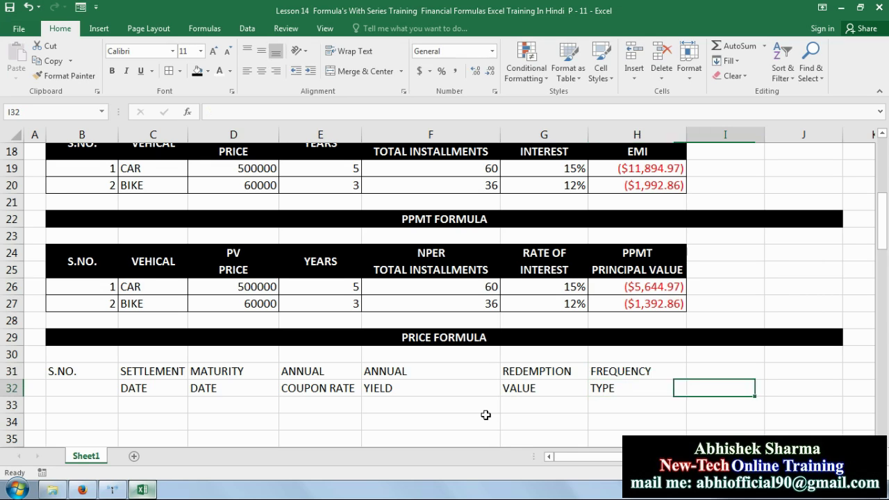
key("Up")
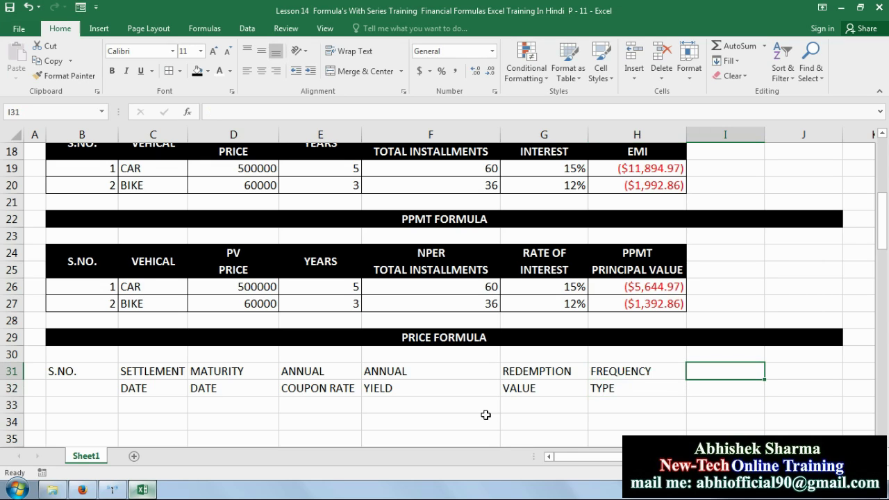
Enter the two-line header BASIS / TYPE in I31:I32
type("BASIS")
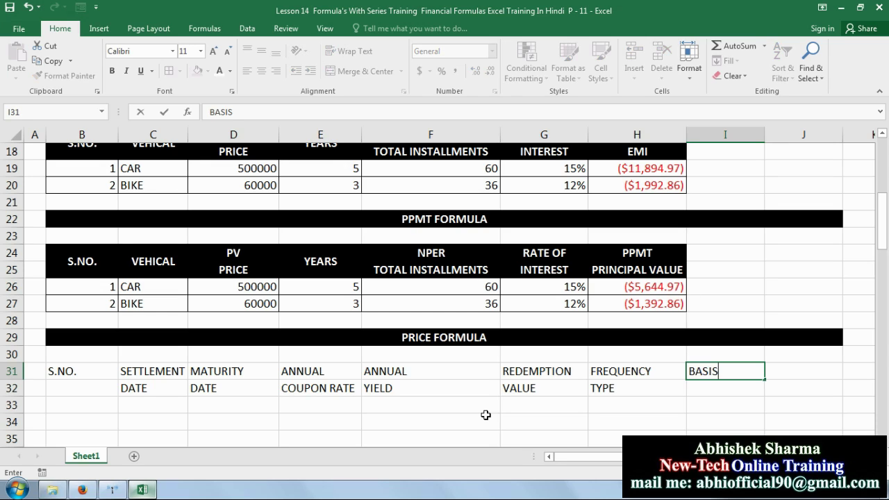
key("Return")
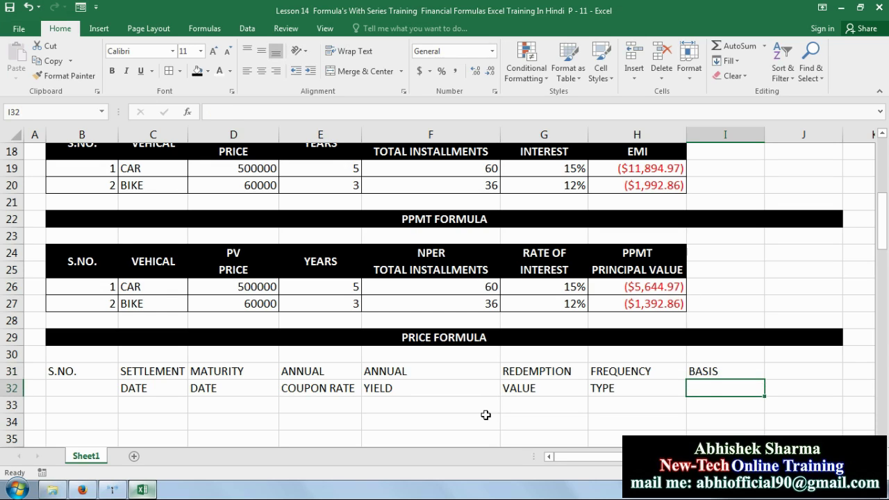
type("TYPE")
key("Tab")
key("Up")
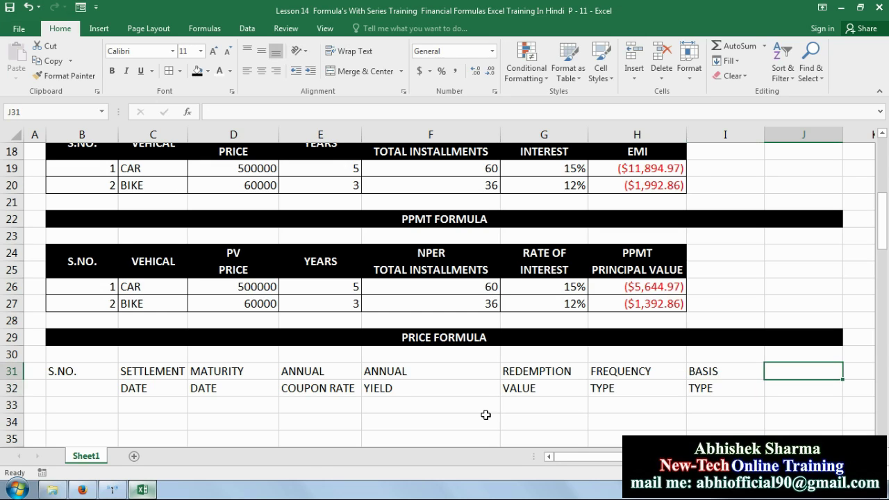
Enter the two-line header PRICE / VALUE in J31:J32
type("PRICE")
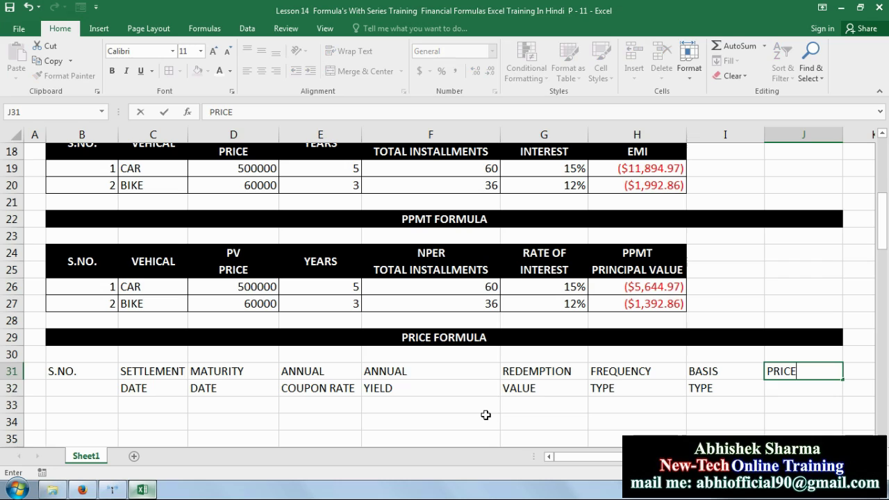
key("Return")
type("VAL;")
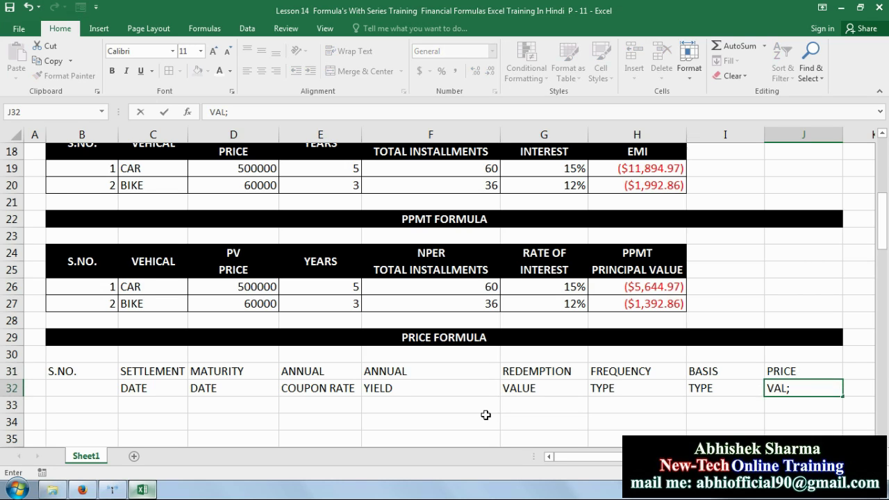
key("BackSpace")
type("UE")
key("Return")
Merge and center S.NO. across B31:B32, and format header B31:J32 with black fill and bold white text, centered horizontally and vertically
left_click_drag(89, 374, 91, 386)
left_click(361, 70)
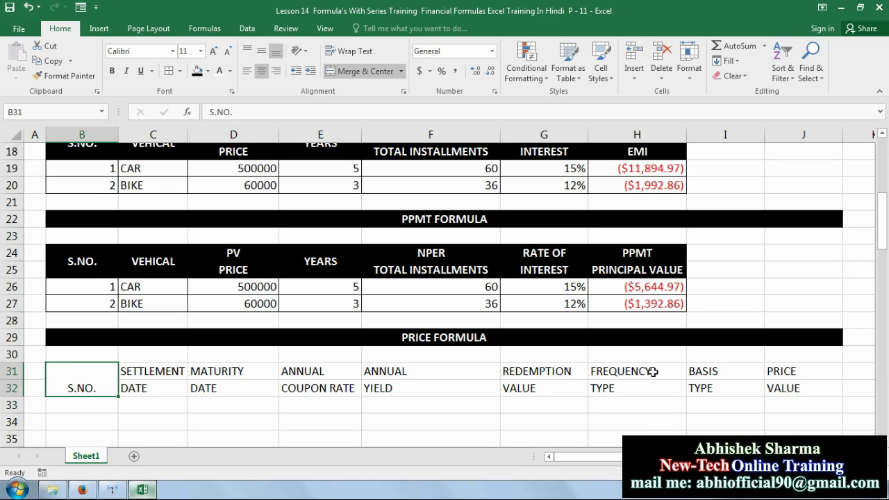
left_click_drag(788, 371, 86, 387)
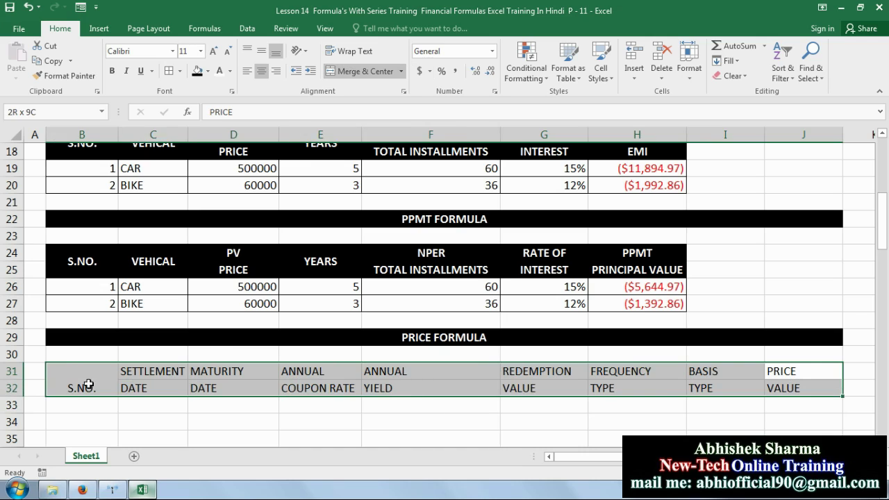
left_click(198, 71)
left_click(219, 72)
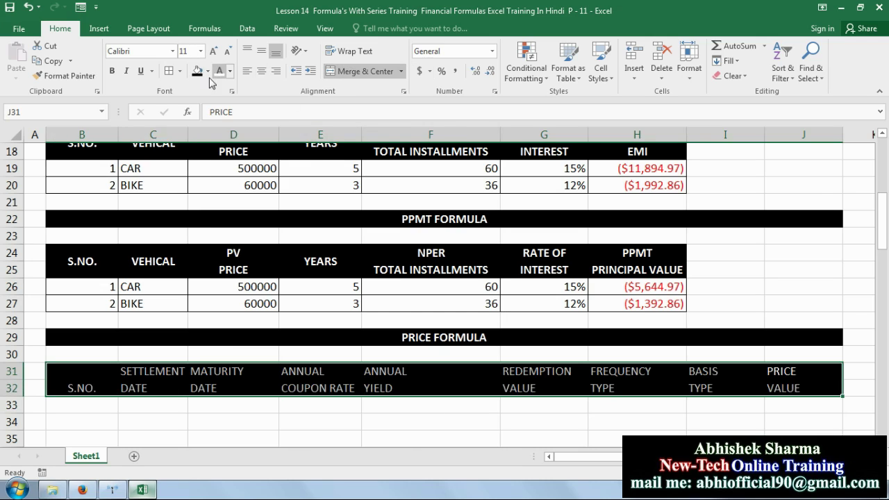
left_click(112, 71)
left_click(263, 72)
left_click(261, 50)
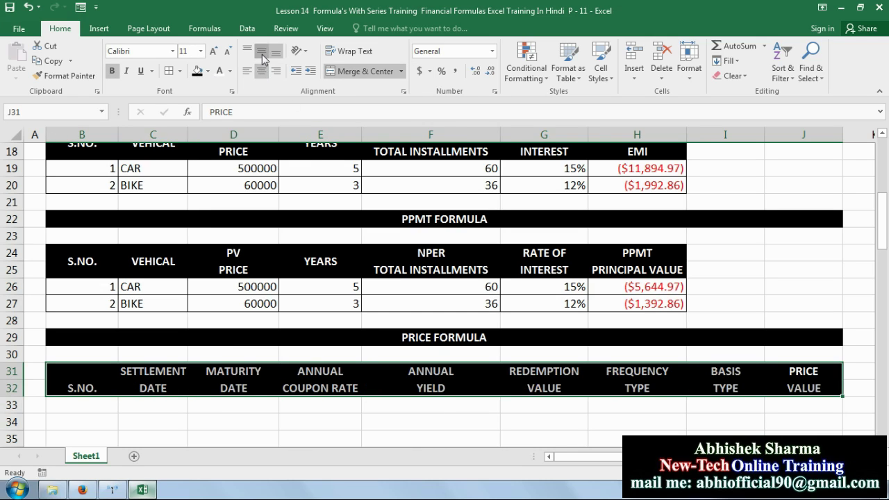
left_click(351, 432)
Number the PRICE table rows 1, 2 and 3 in the S.NO. column, cells B33:B35
left_click(100, 416)
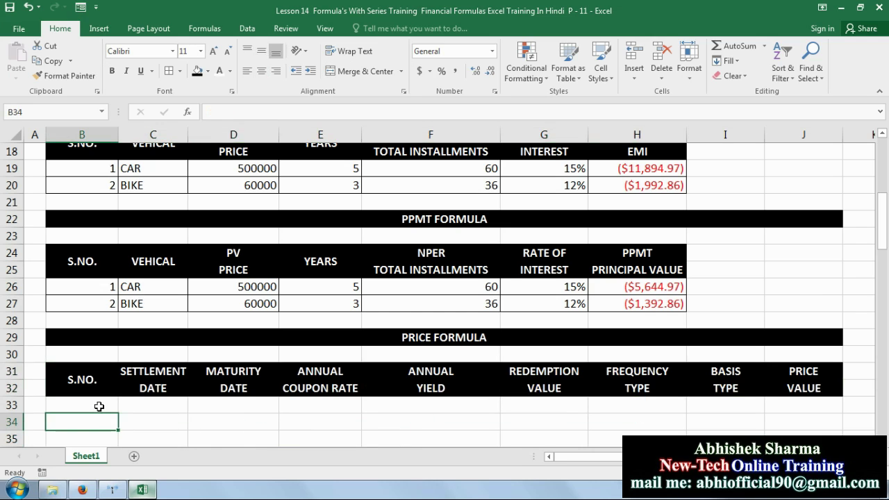
left_click(99, 406)
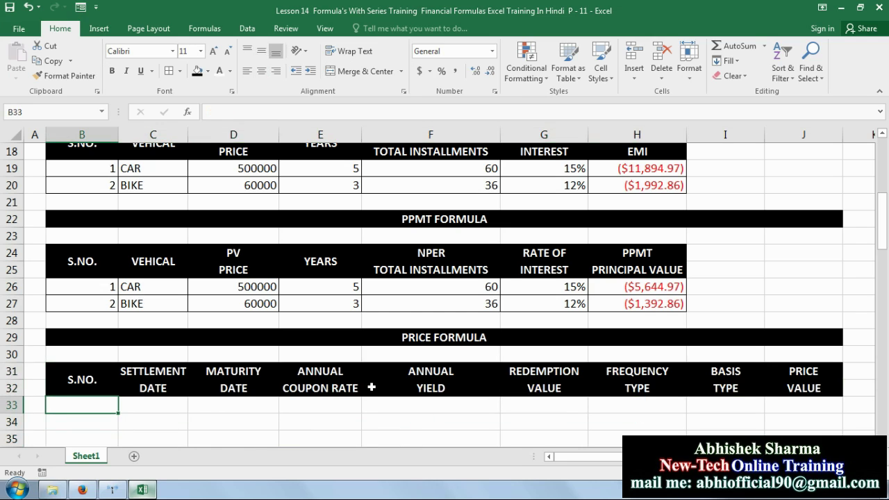
type("1")
key("Return")
type("2")
key("Return")
type("3")
key("Return")
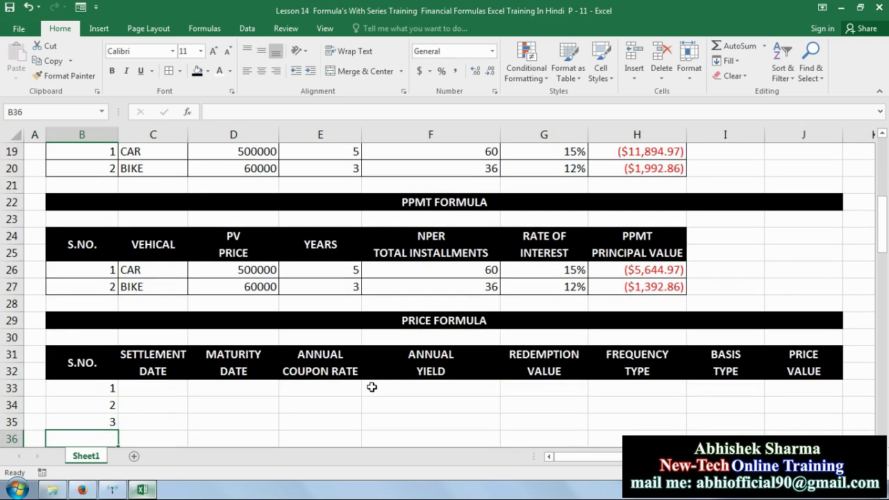
Enter the settlement date 1-MAR-2018 in C33 for the first row of the PRICE table
left_click(165, 390)
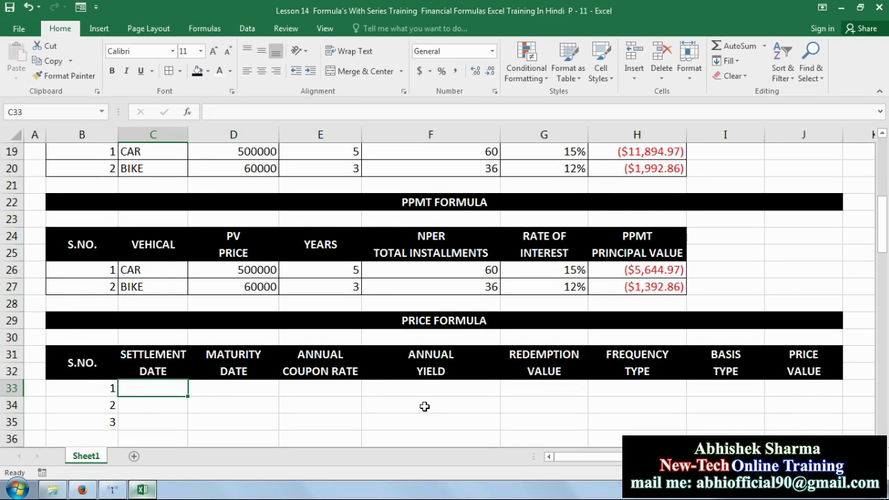
type("1-,M")
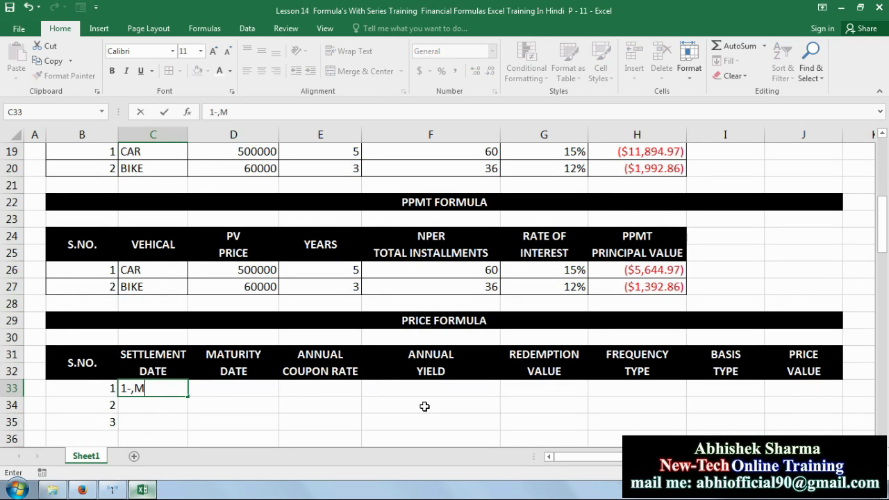
key("BackSpace")
key("BackSpace")
type("MAR-2018")
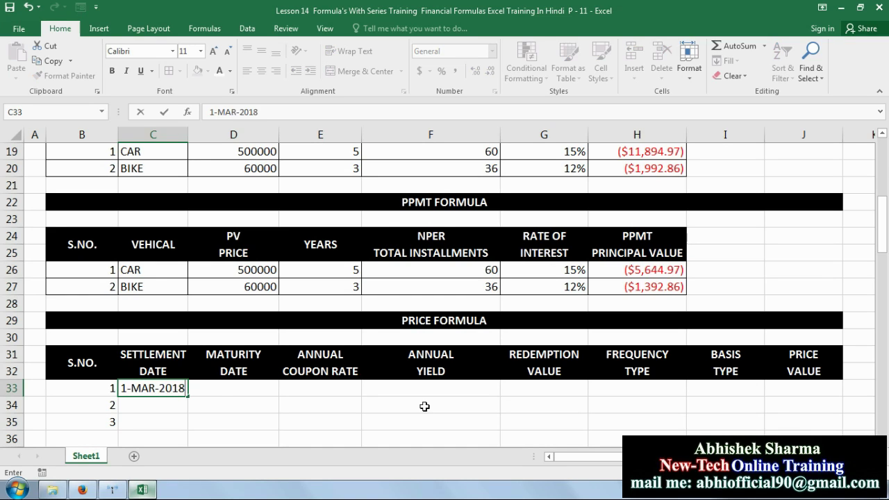
key("Tab")
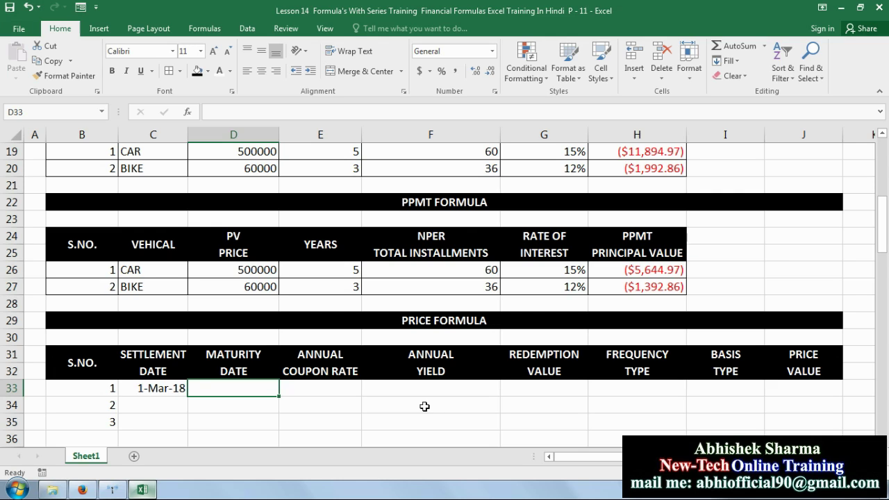
Enter the maturity date 31-DEC-2018 in D33 for the first row of the PRICE table
key("Left")
key("Right")
type("31-DEC")
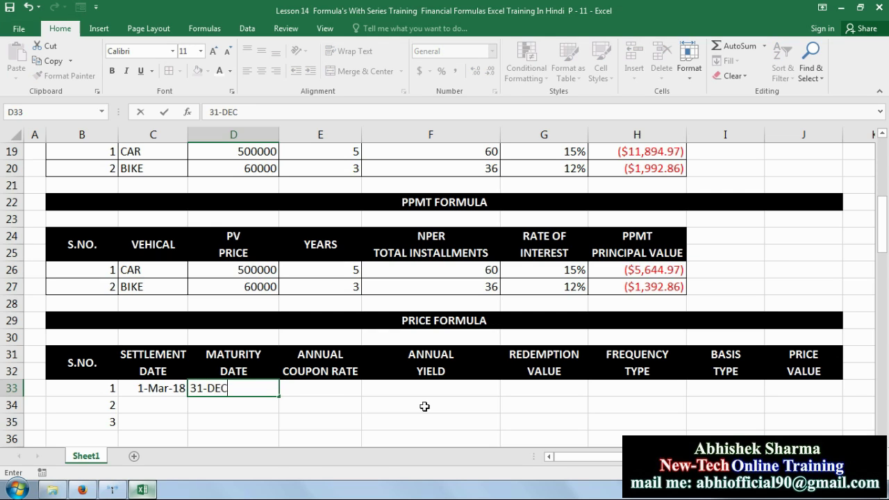
type("-2018")
key("Tab")
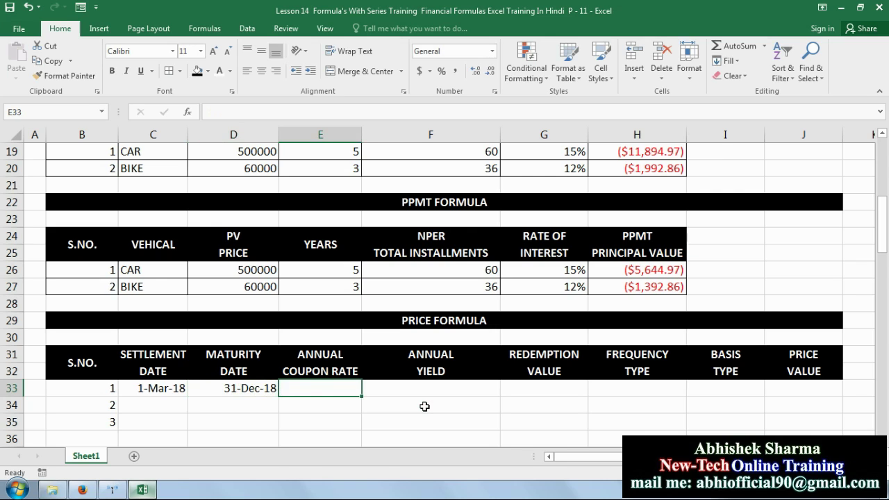
Enter an annual coupon rate of 5% in E33 and an annual yield of 6% in F33, finishing with cell G33 selected
type("5")
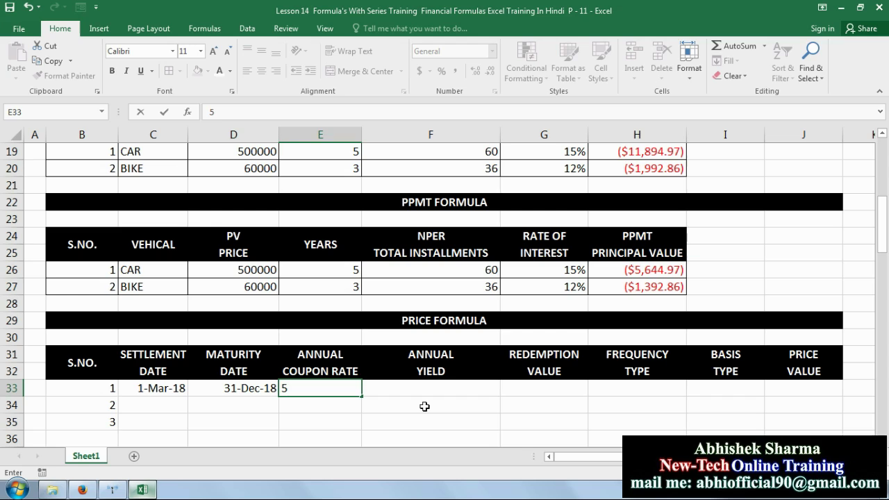
type("%")
key("Tab")
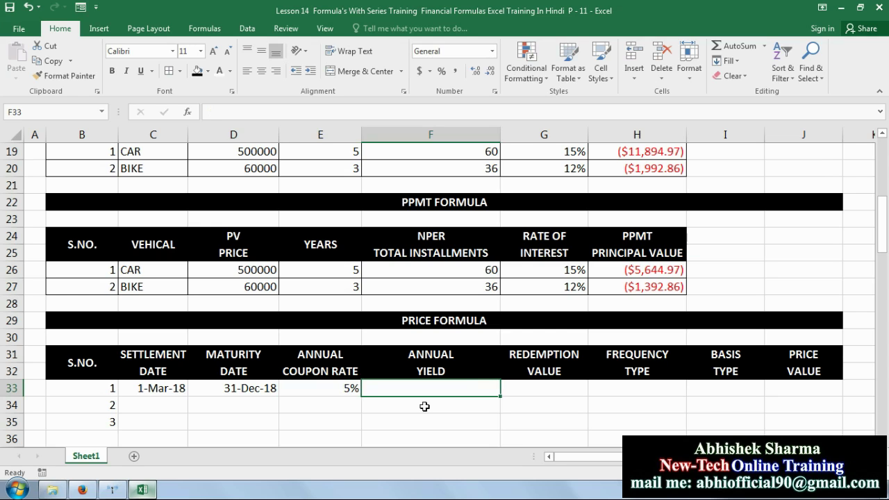
type("6")
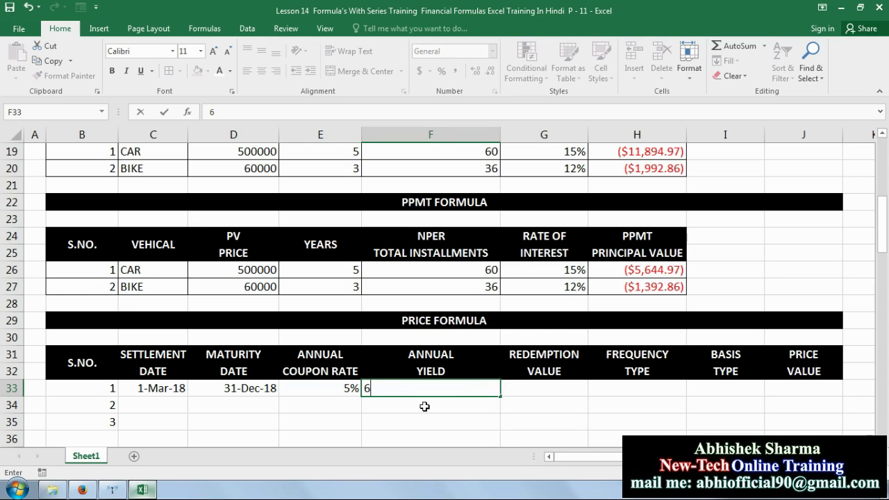
type("%")
key("Return")
key("Left")
key("Up")
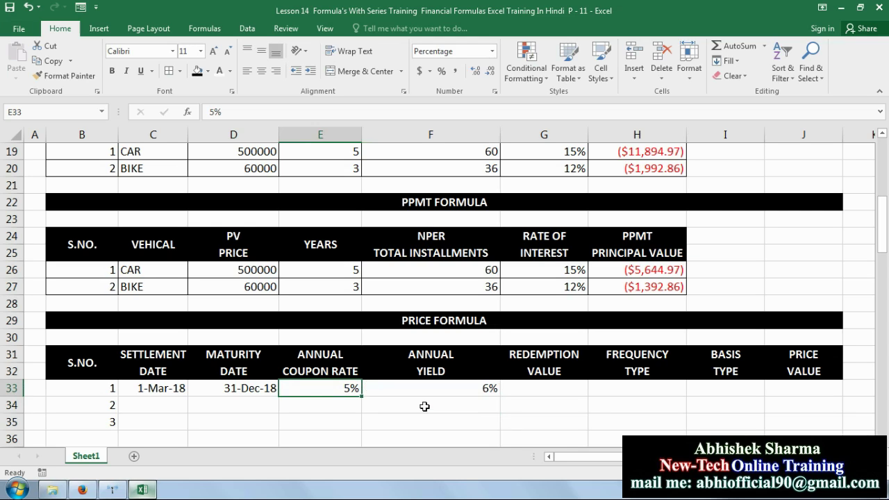
key("Right")
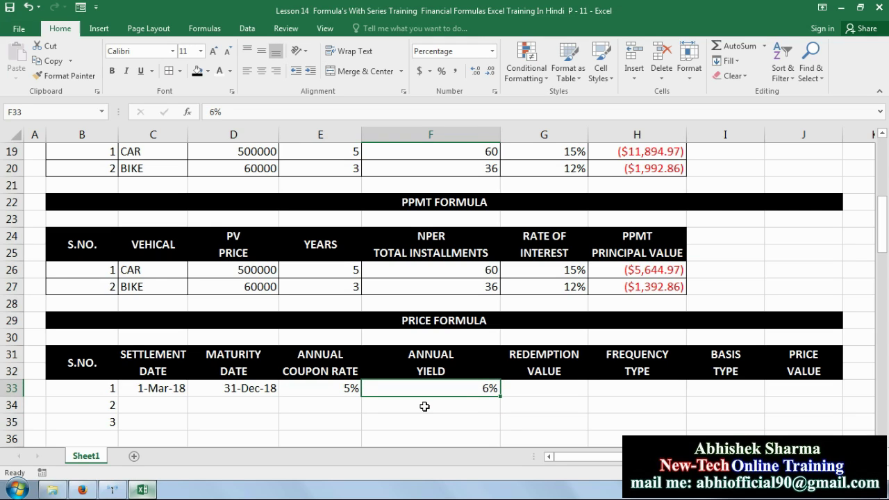
key("Right")
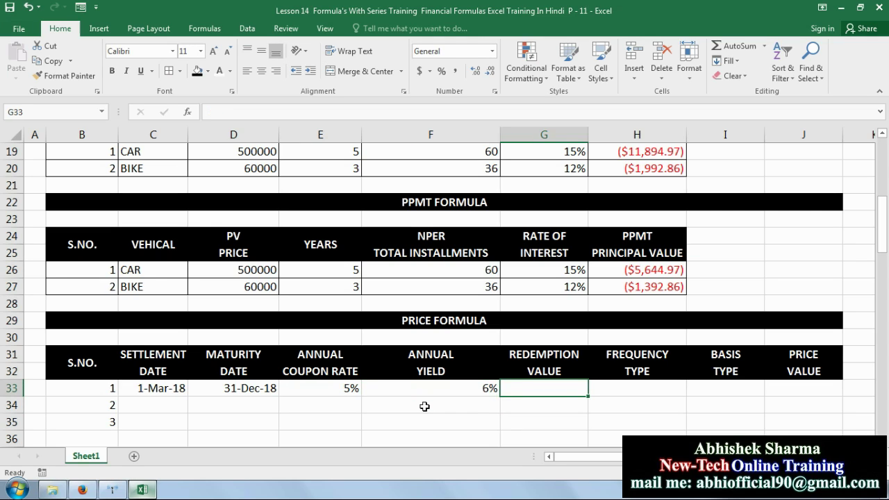
Complete the first PRICE table row with redemption value 100, frequency type 1 and basis type 3
type("100")
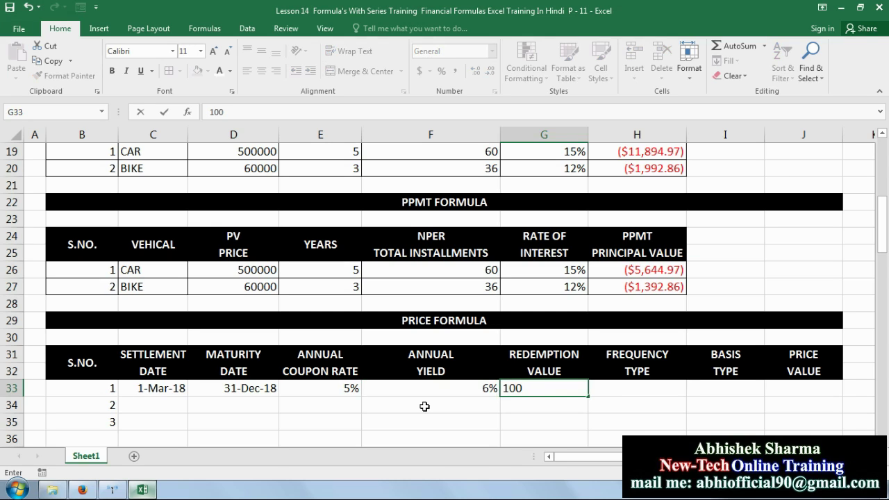
key("Tab")
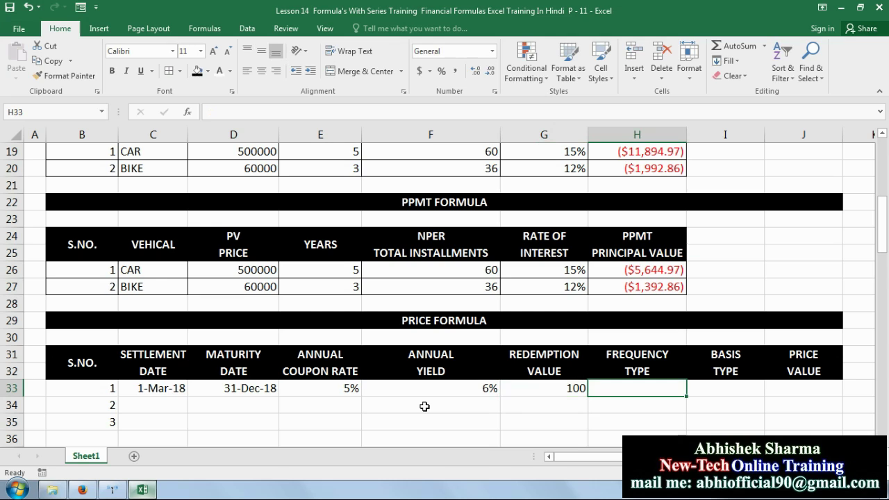
type("1")
key("Tab")
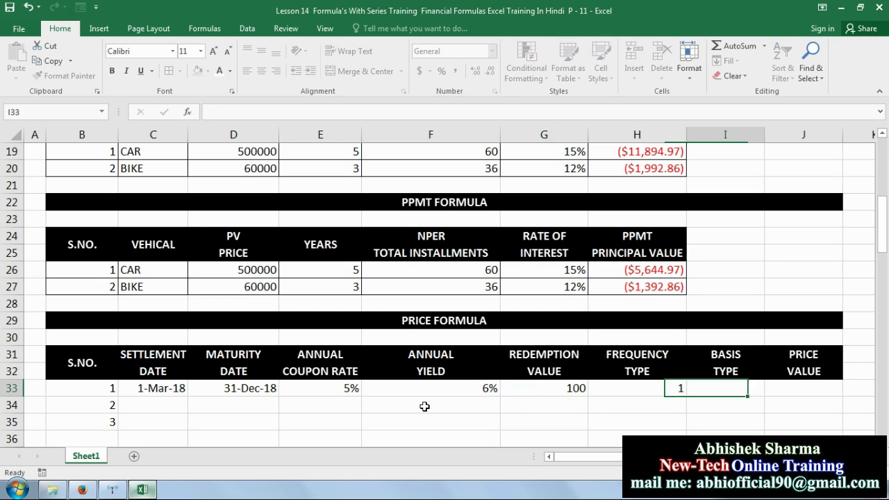
type("3")
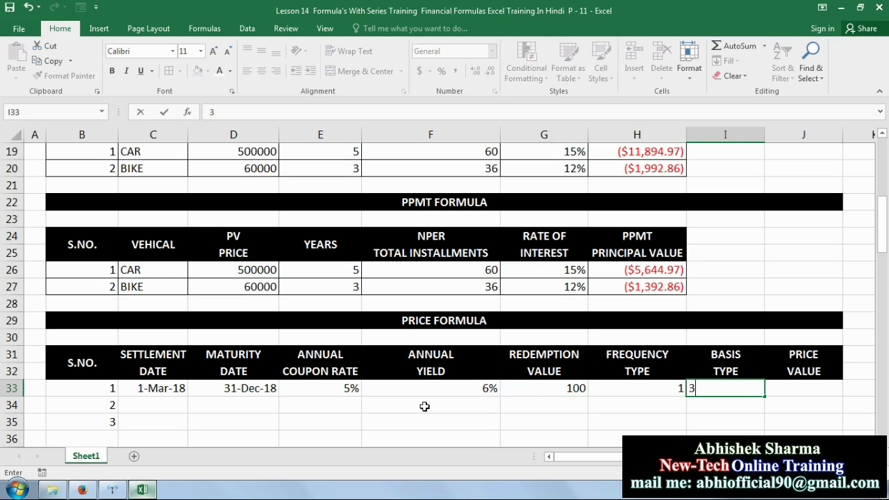
key("Return")
Copy the first row's settlement date and maturity date unchanged down to rows 34 and 35
key("Left")
key("Left")
key("Left")
key("Left")
key("Left")
key("Left")
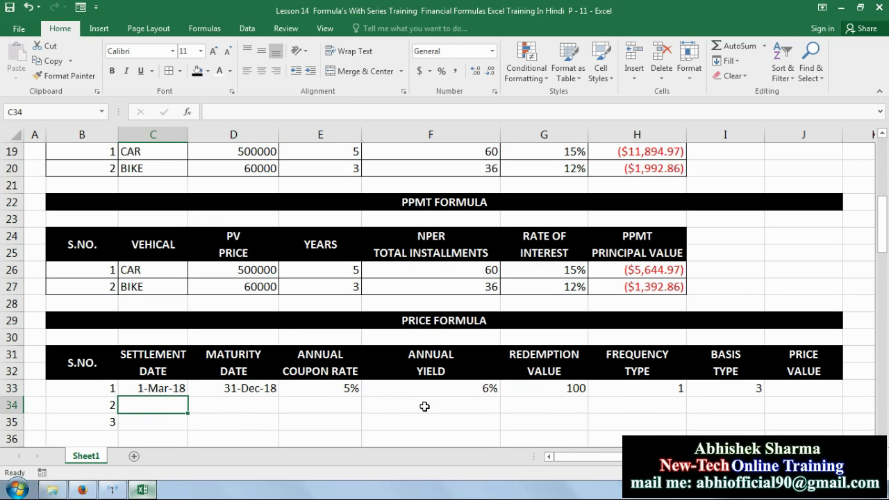
left_click(160, 393)
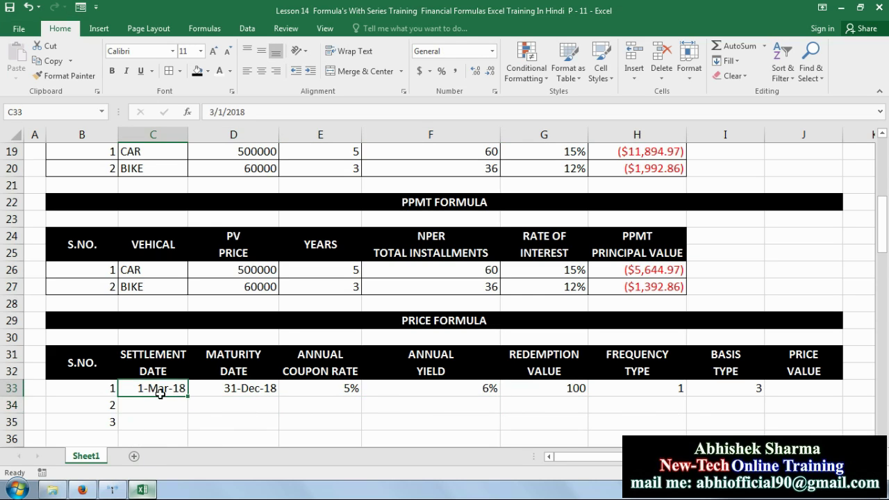
left_click_drag(187, 396, 182, 431)
key("ctrl+d")
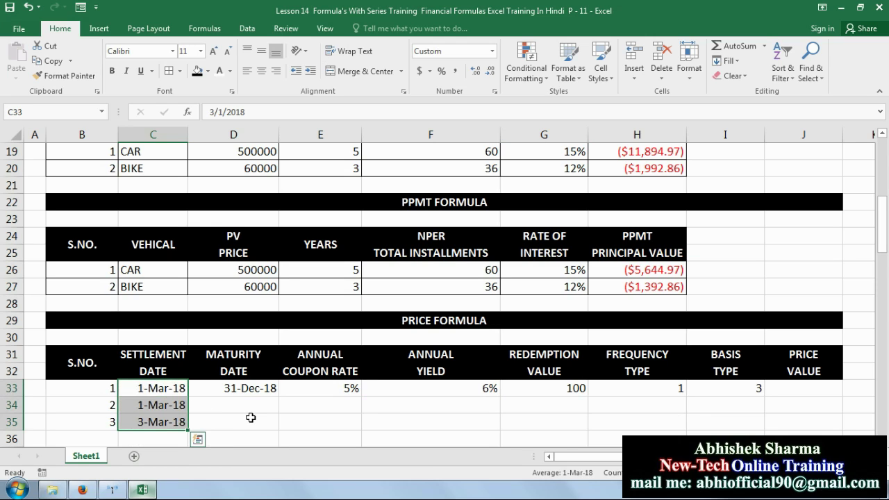
left_click_drag(241, 390, 238, 422)
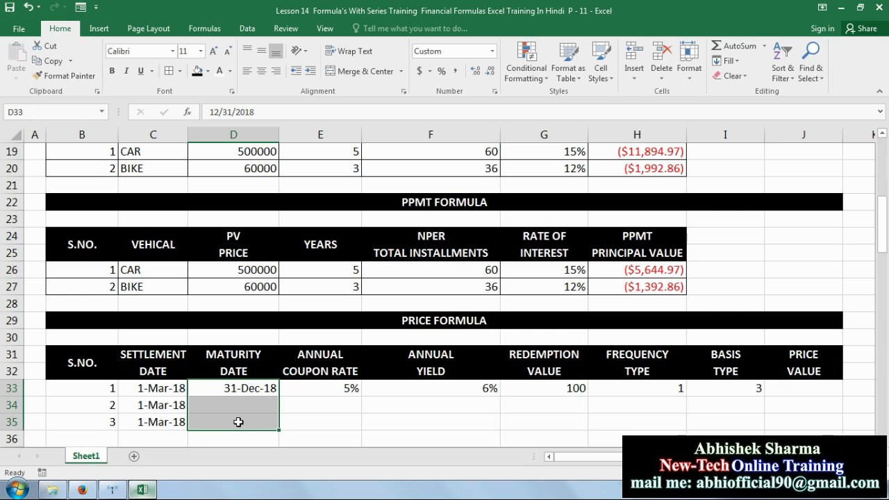
key("ctrl+d")
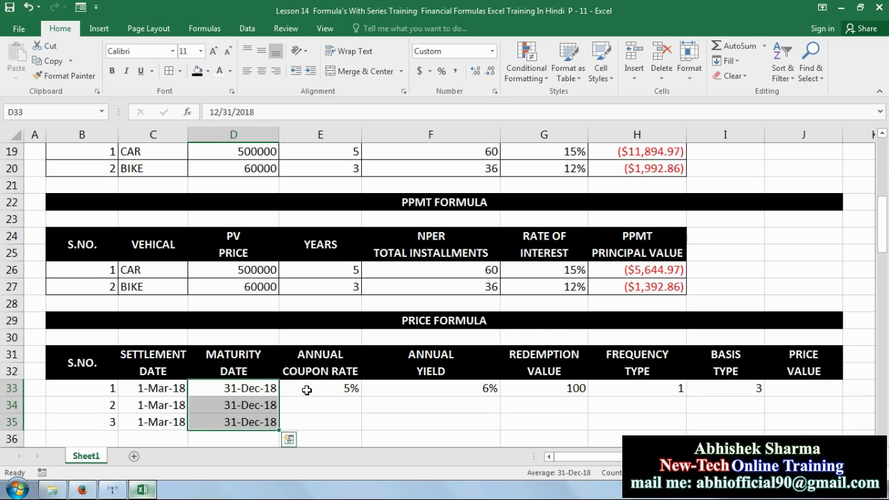
Enter annual coupon rates of 6% in row 34 and 7% in row 35
left_click_drag(307, 388, 308, 424)
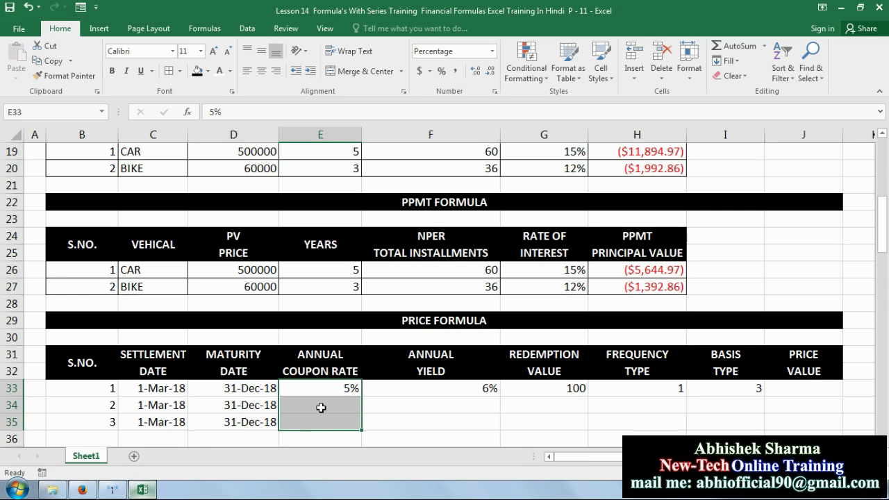
left_click(321, 406)
type("6%")
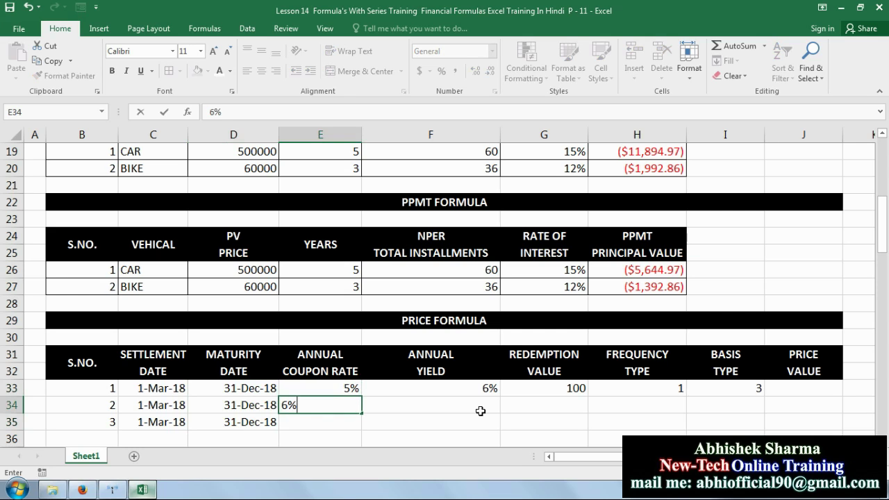
key("Return")
type("7%")
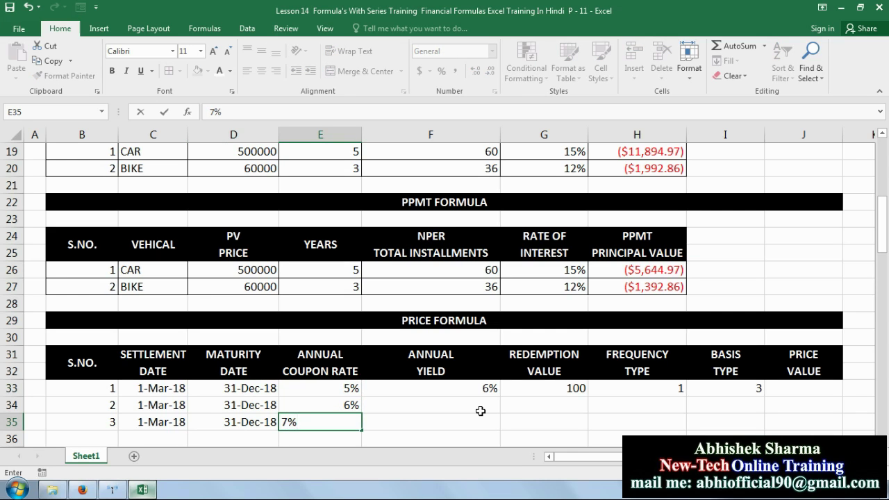
Fill the 6% annual yield and the redemption value of 100 down to rows 34 and 35
left_click(480, 411)
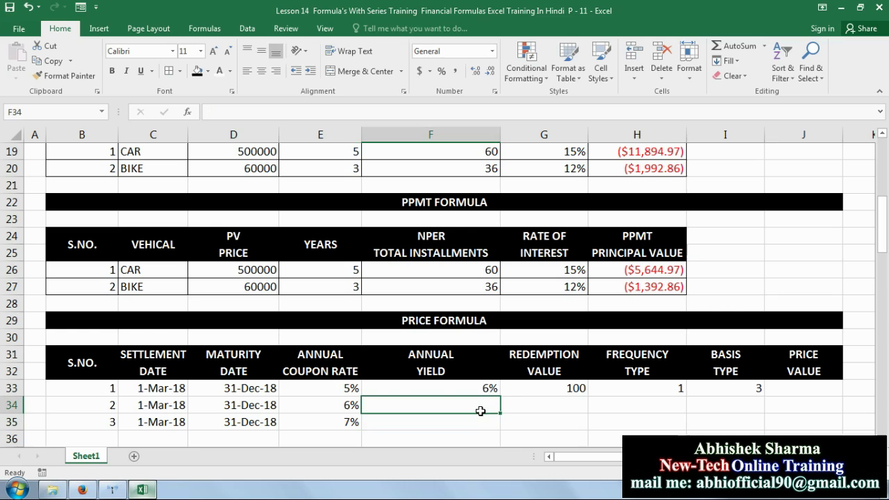
key("Up")
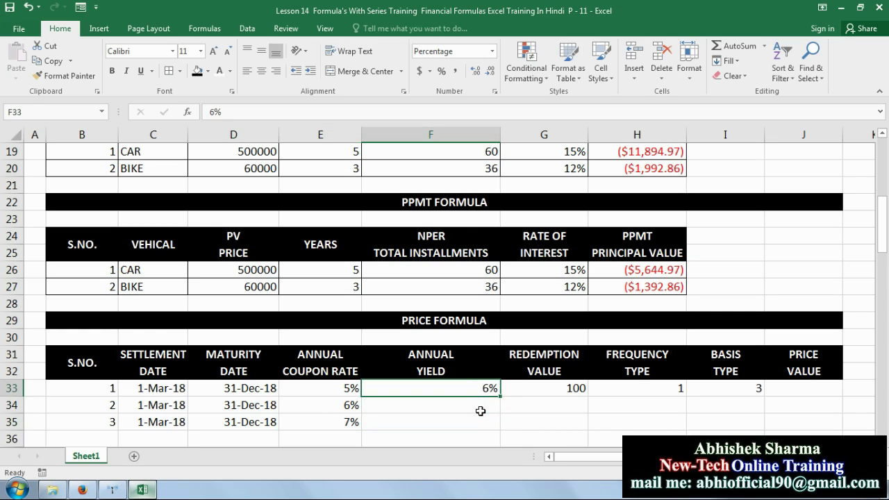
key("shift+Down")
key("shift+Down")
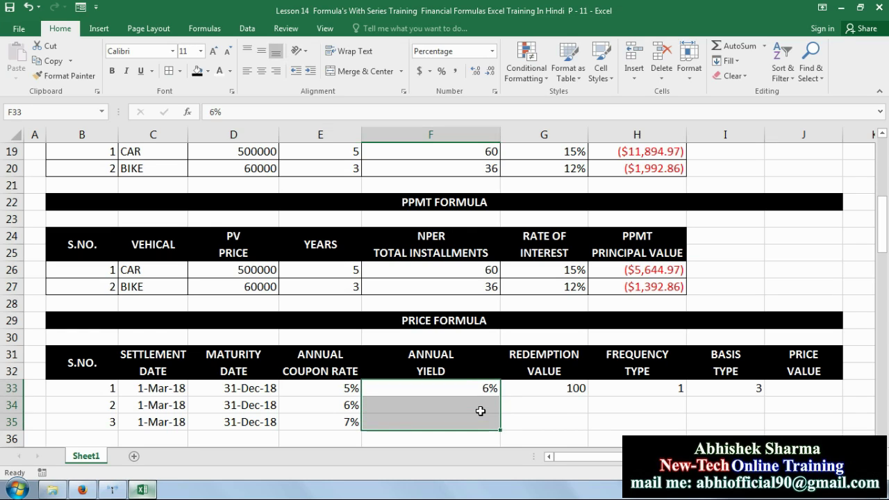
key("ctrl+d")
key("Right")
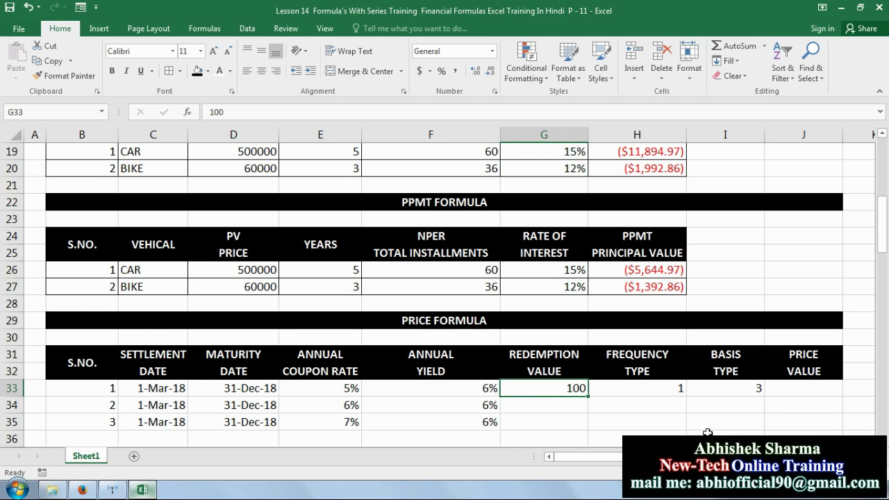
key("shift+Down")
key("shift+Down")
key("ctrl+d")
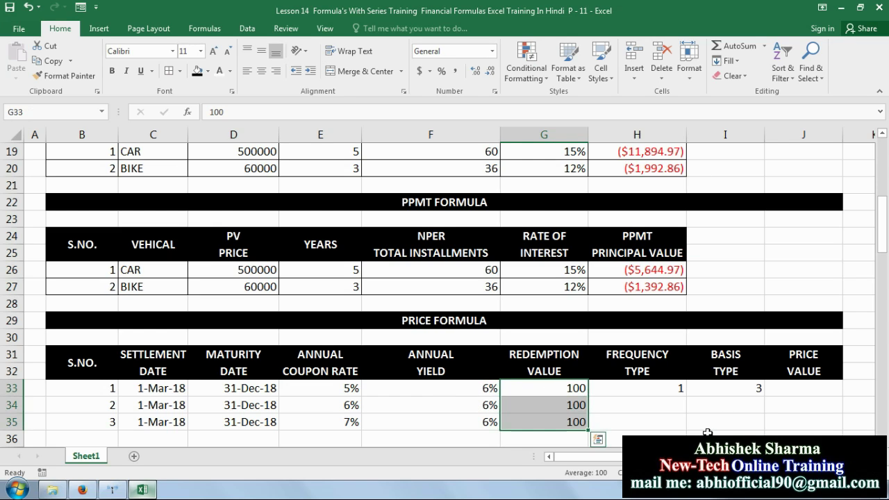
Enter frequency types 2 and 4 in rows 34 and 35, and fill basis type 3 down to both rows
key("Right")
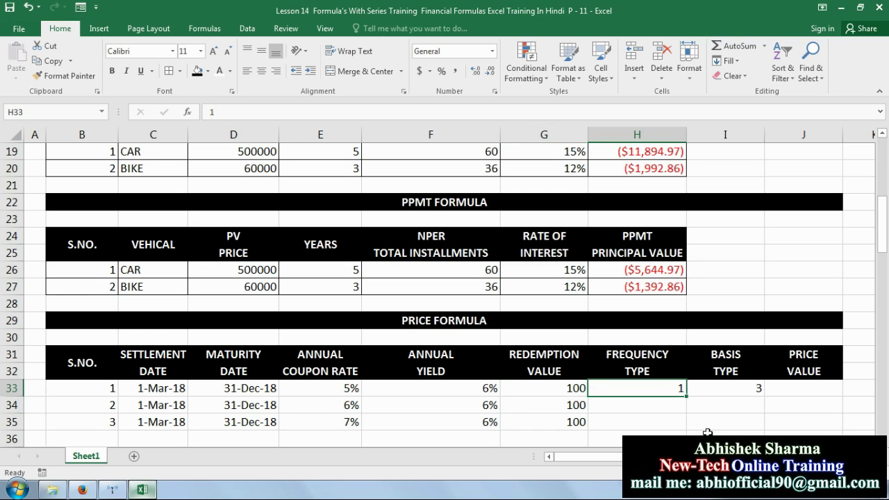
key("Down")
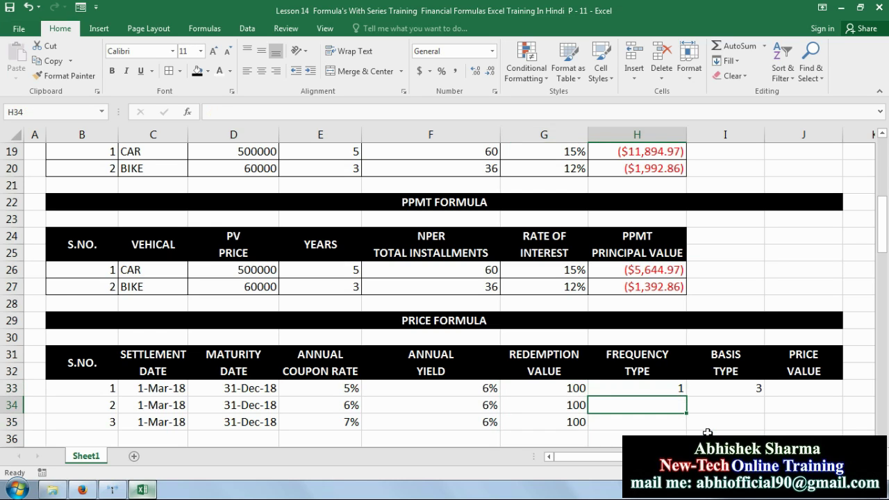
type("2")
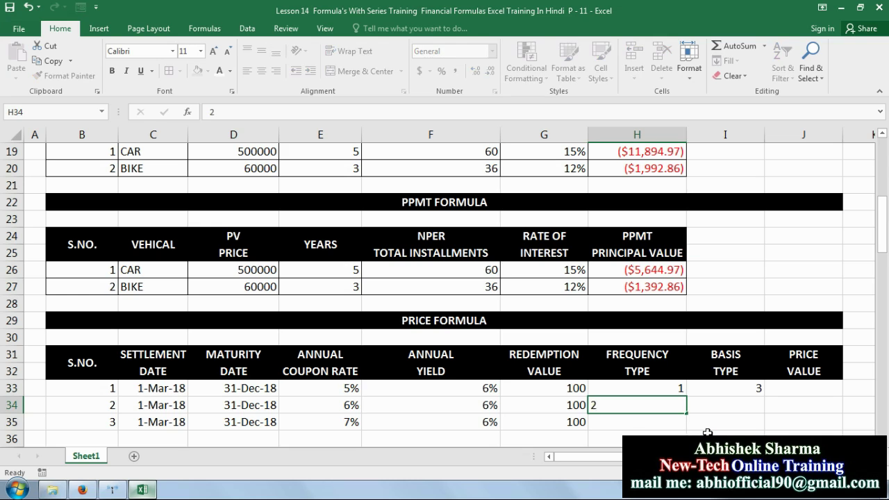
key("Return")
type("4")
key("Return")
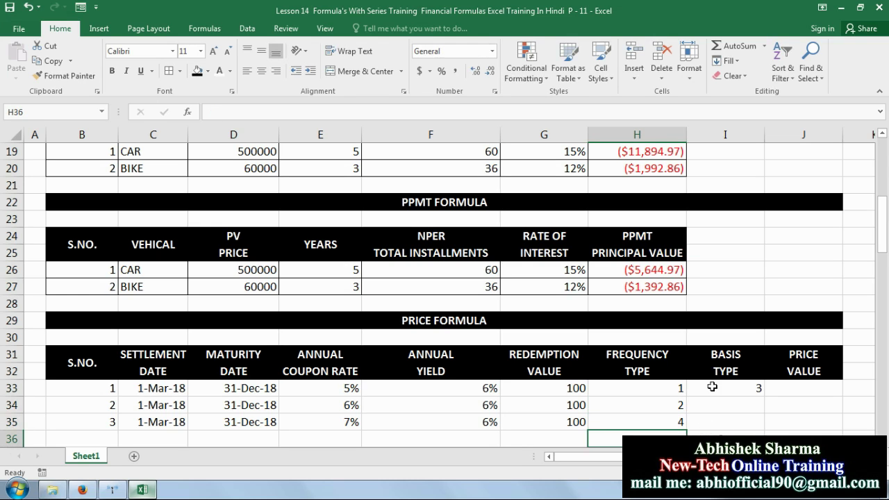
left_click_drag(710, 387, 712, 419)
key("ctrl+d")
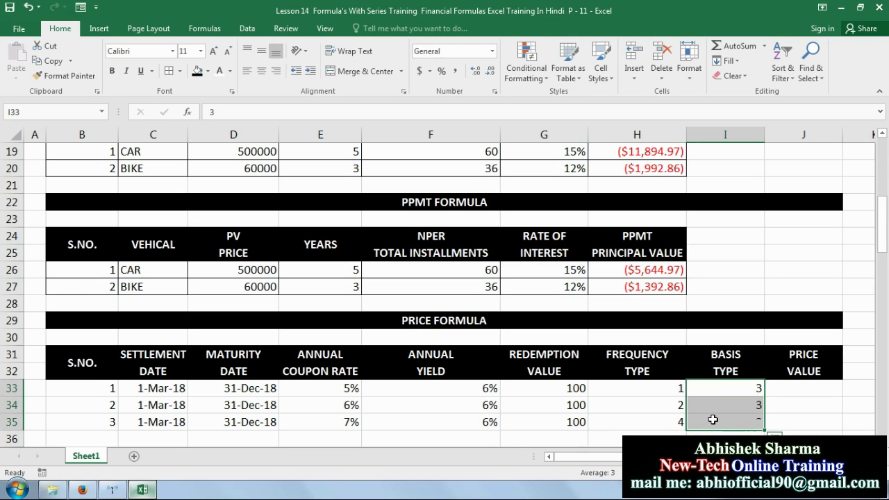
Apply all borders to the PRICE FORMULA table, from the S.NO. header through the last PRICE VALUE cell
scroll(785, 423, "down", 1)
scroll(112, 271, "down", 3)
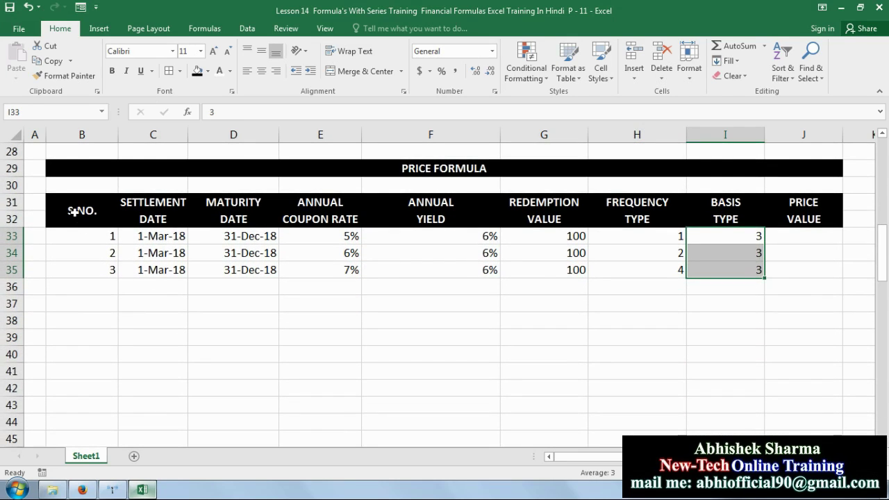
left_click_drag(75, 212, 784, 268)
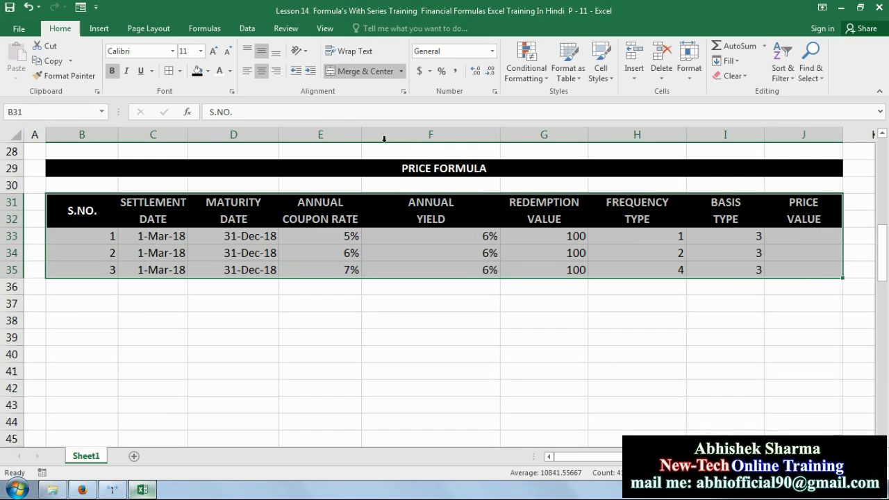
left_click(169, 70)
left_click(439, 340)
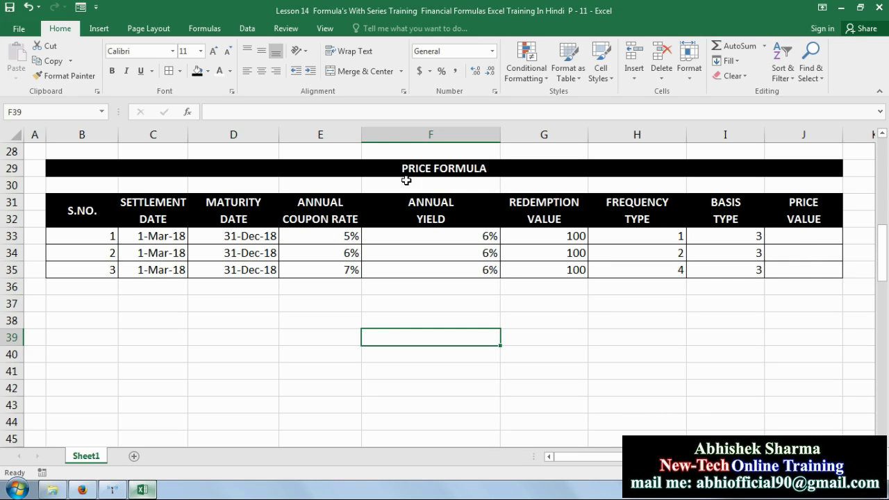
Review the description of the PRICE function in the list of formulas near the start of the sheet
left_click_drag(883, 262, 883, 189)
left_click(205, 202)
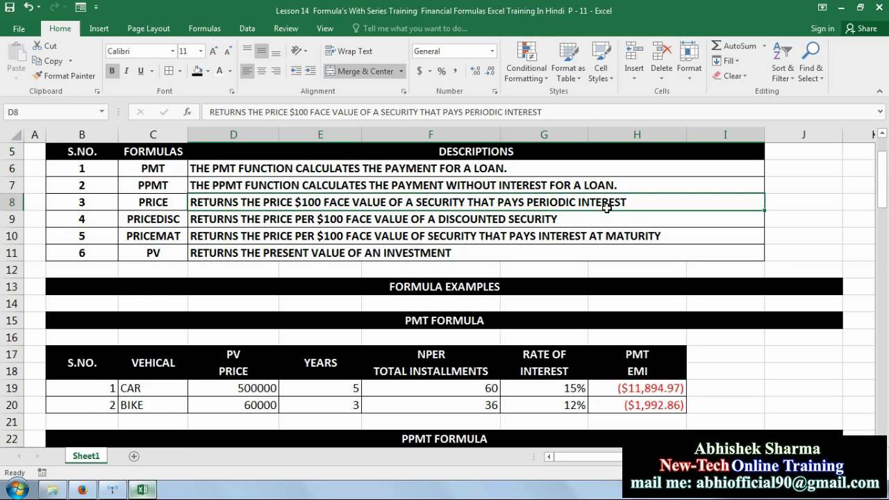
left_click(573, 200)
left_click_drag(882, 177, 881, 244)
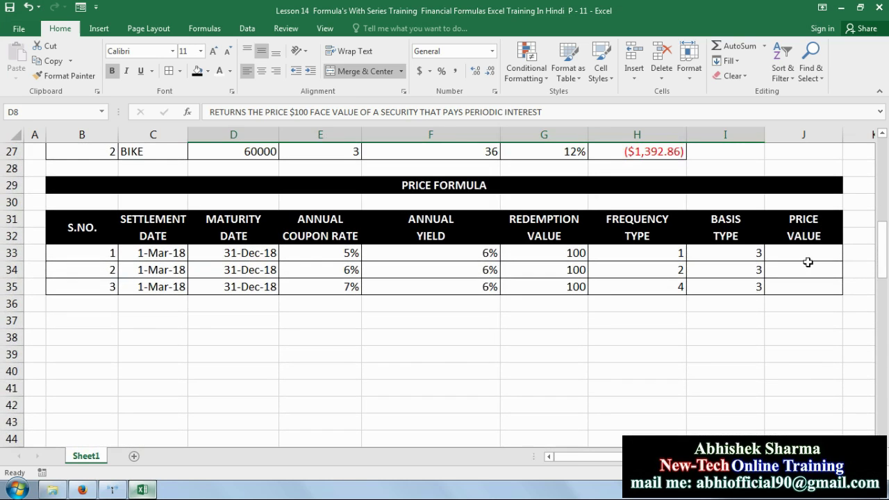
Start a PRICE formula in J33 with settlement date C33 and maturity date D33 as its first two arguments
left_click(798, 256)
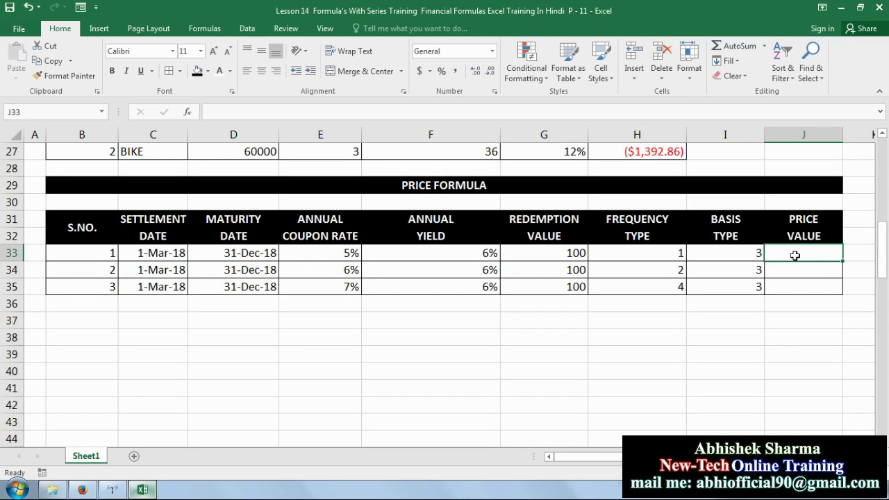
type("=")
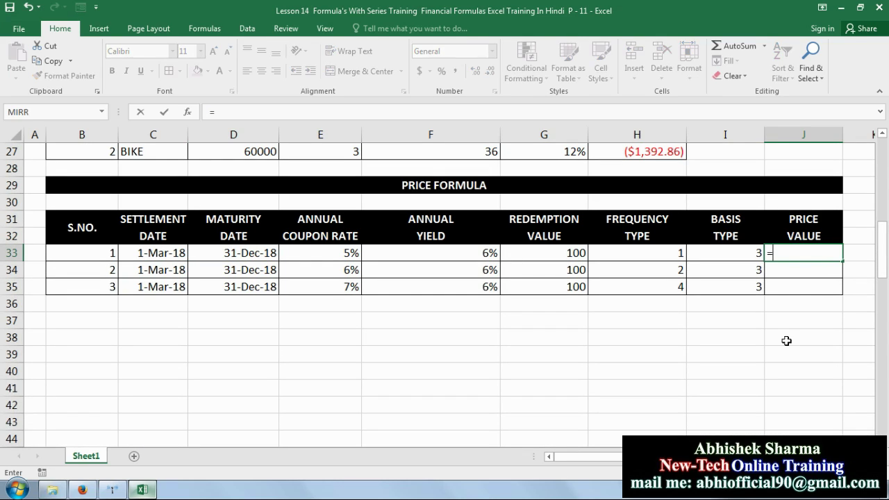
type("PRICE")
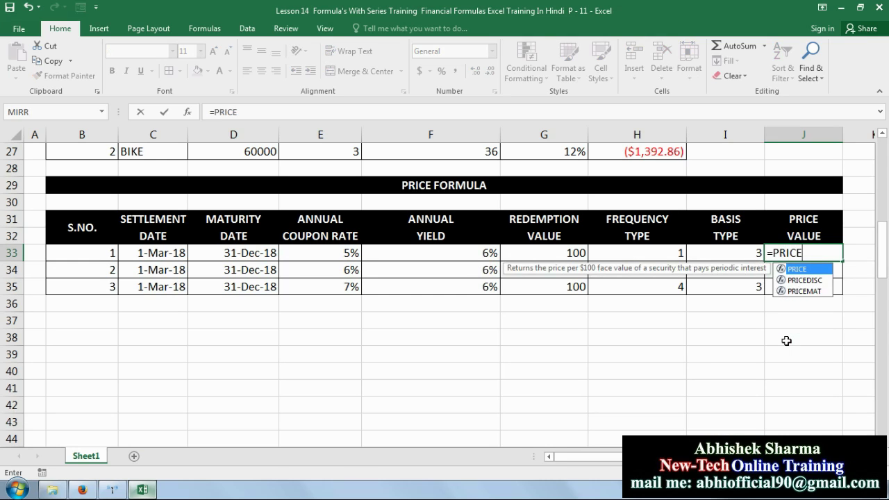
type("(")
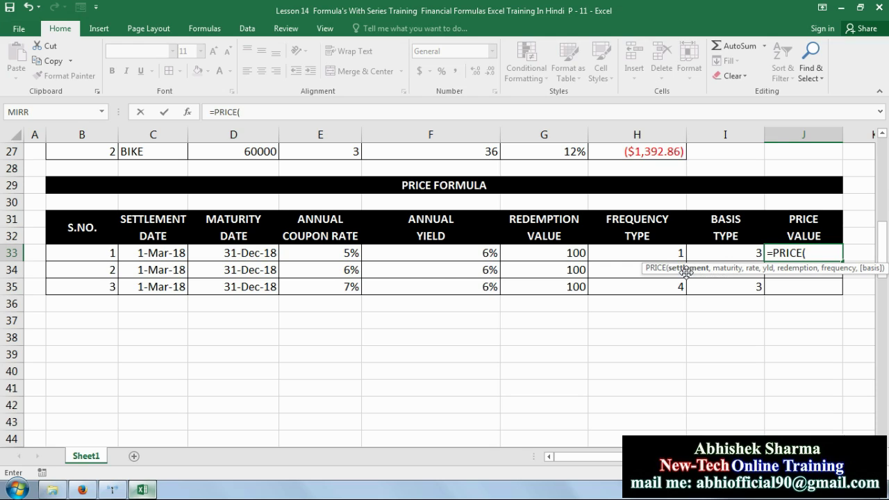
left_click(158, 255)
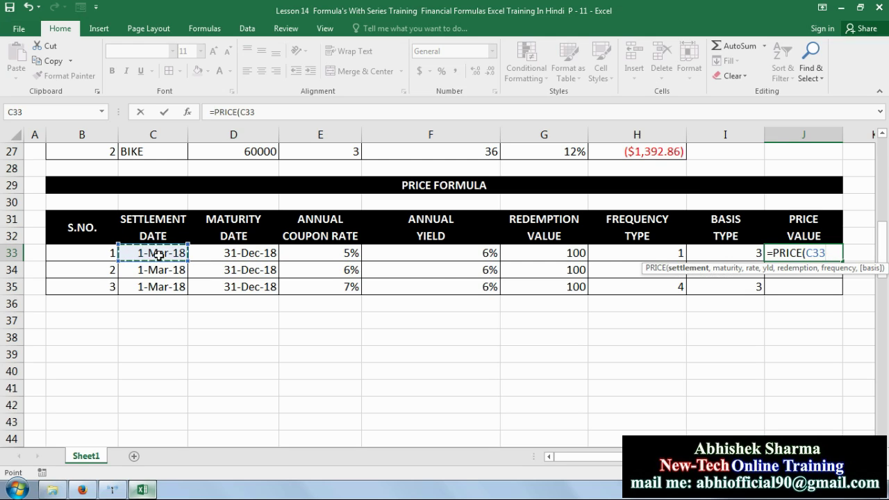
type(",")
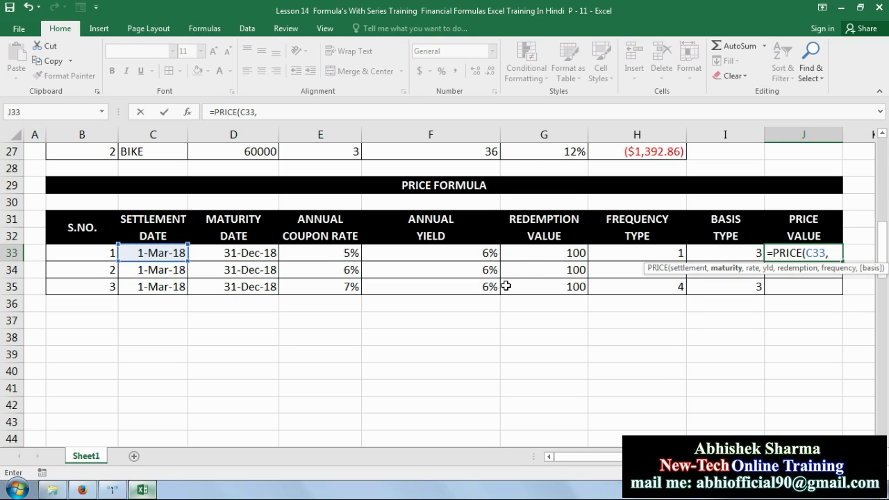
left_click(256, 255)
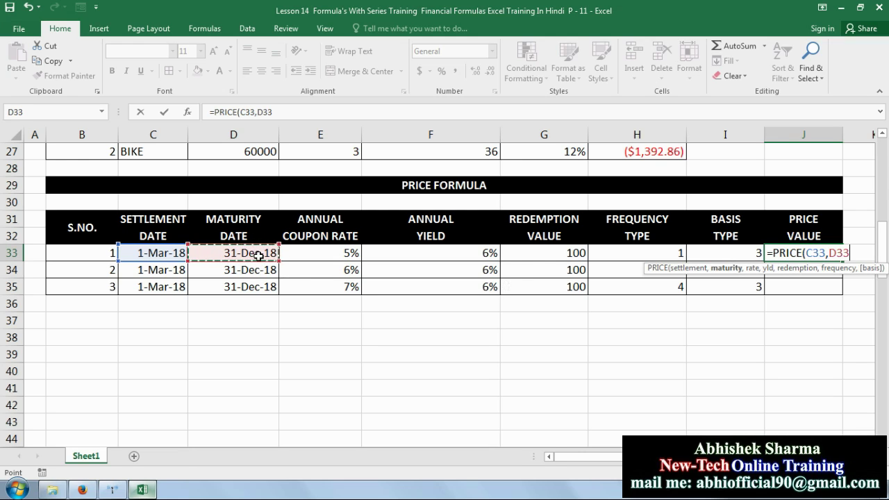
type(",")
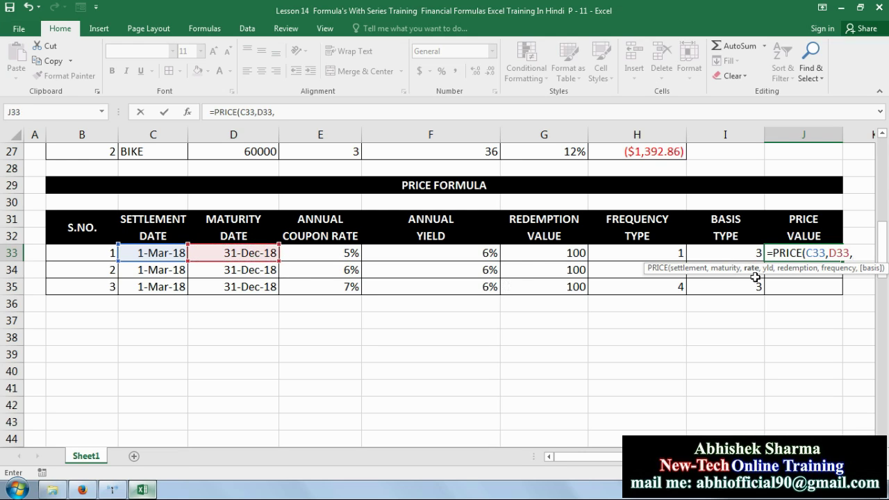
Add the annual coupon rate E33, annual yield F33 and redemption value G33 to the PRICE formula in J33
left_click(334, 253)
type(",")
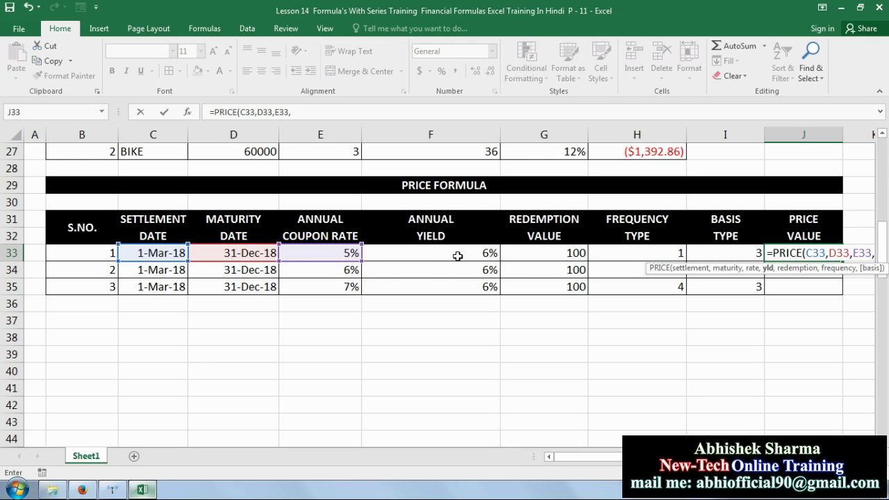
left_click(426, 255)
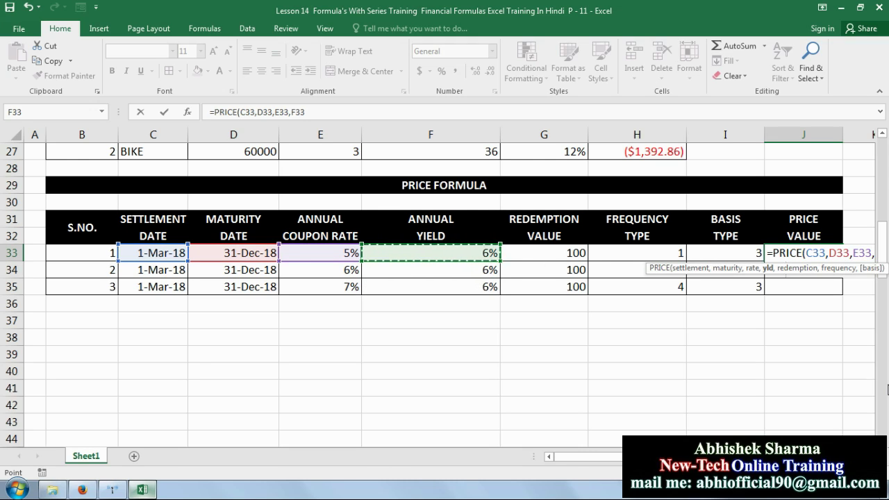
type(",")
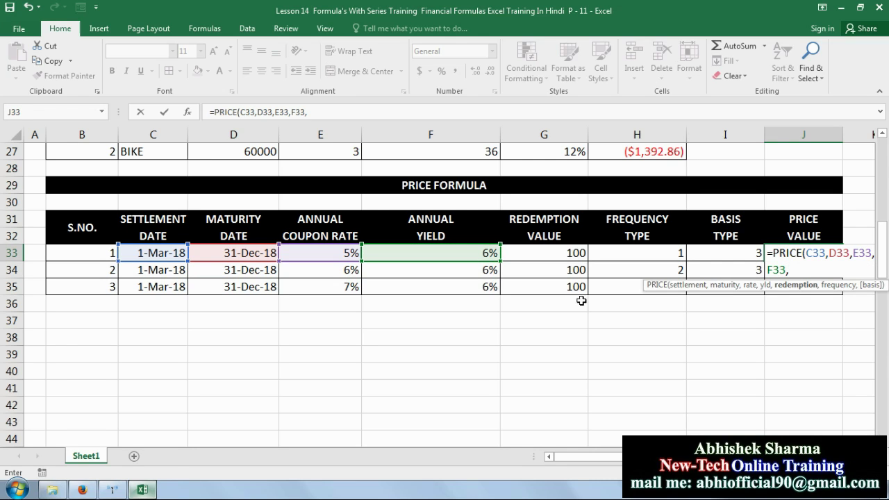
left_click(574, 252)
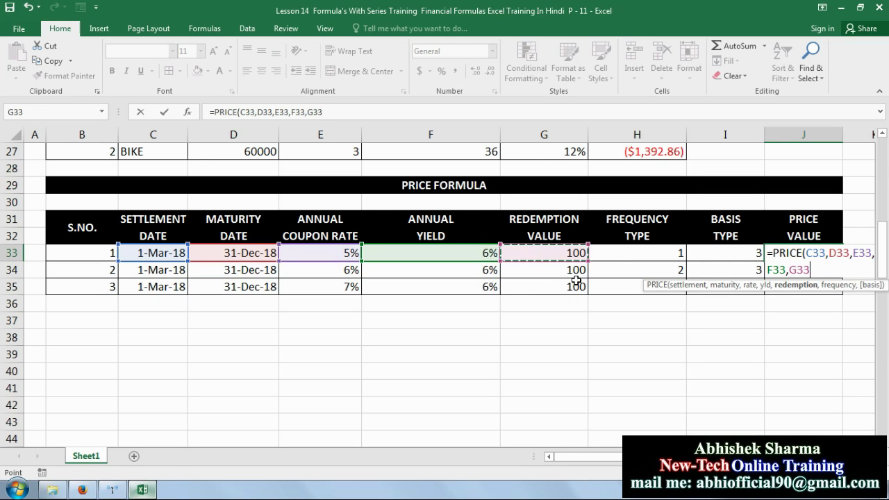
type(",")
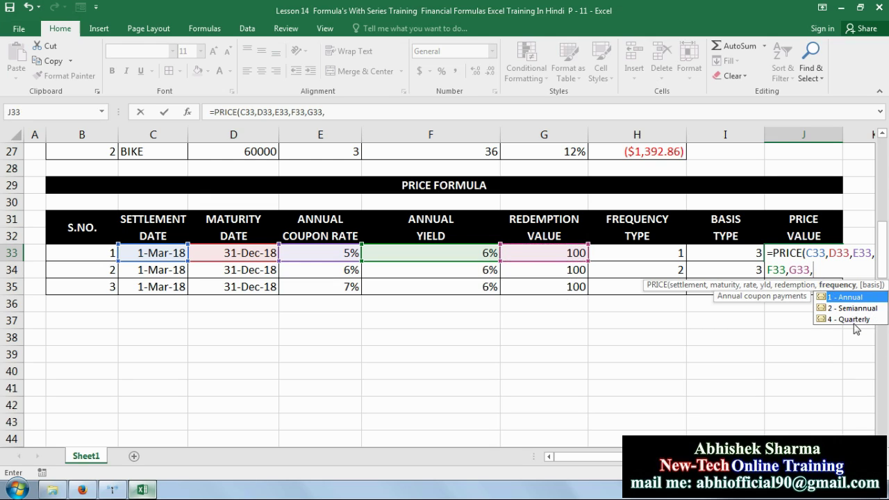
Complete the PRICE formula in J33 with frequency type H33 and basis type I33, and enter it
left_click(868, 456)
left_click(869, 456)
left_click(869, 456)
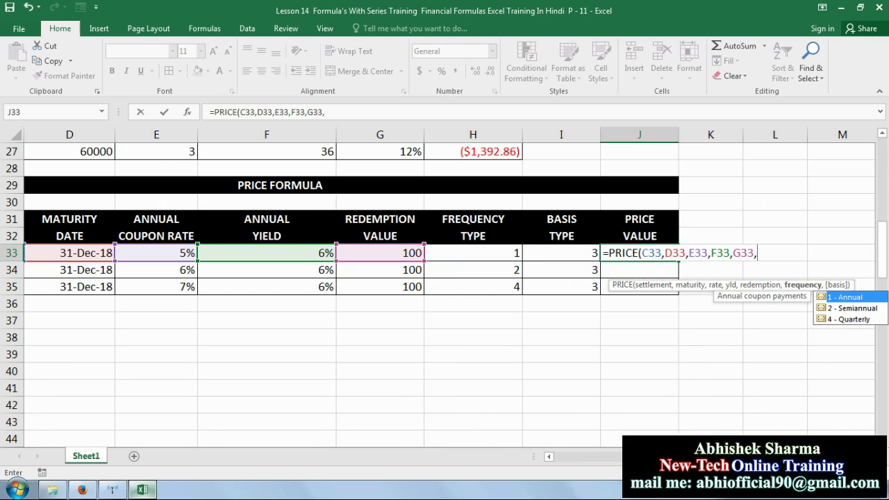
scroll(456, 286, "left", 2)
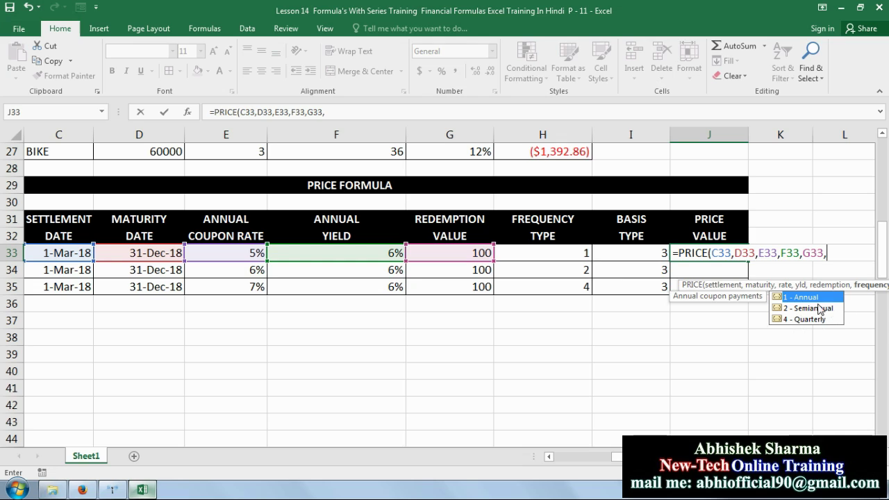
left_click(569, 255)
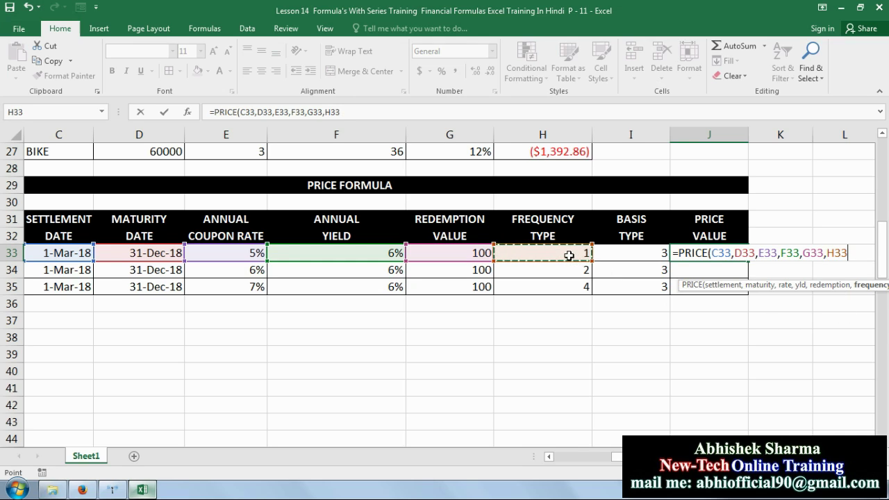
type(",")
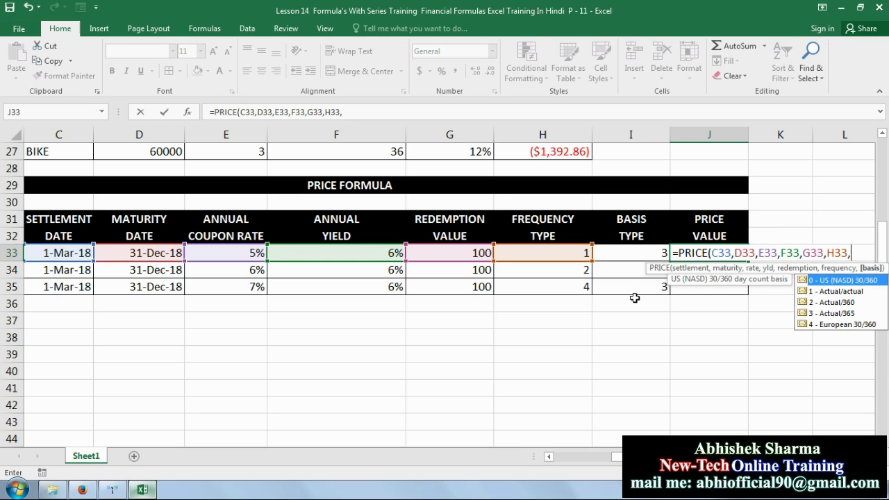
left_click(654, 251)
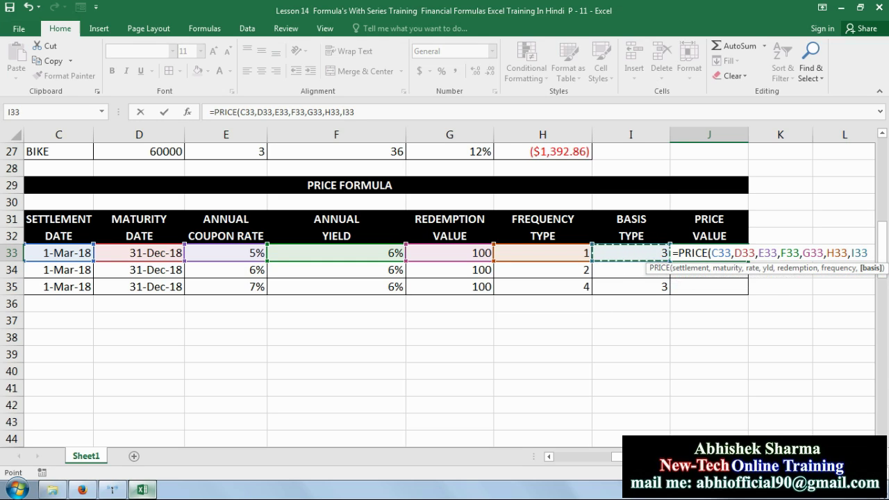
key("Return")
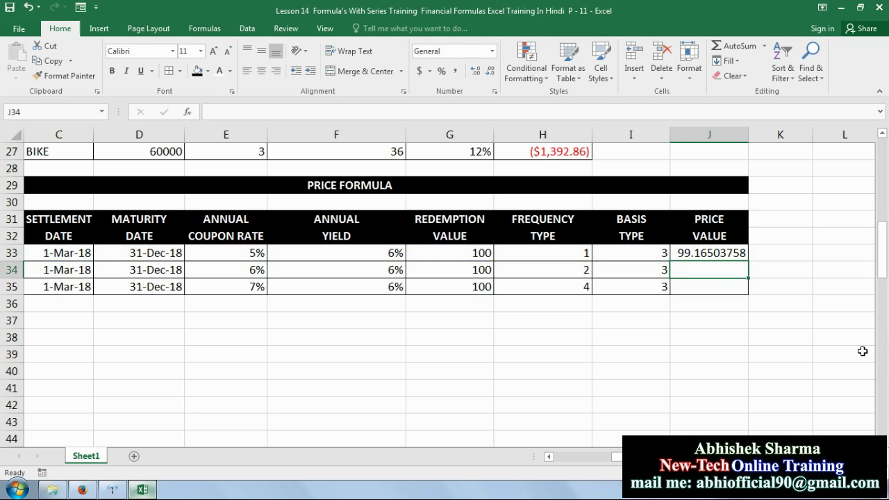
left_click(717, 254)
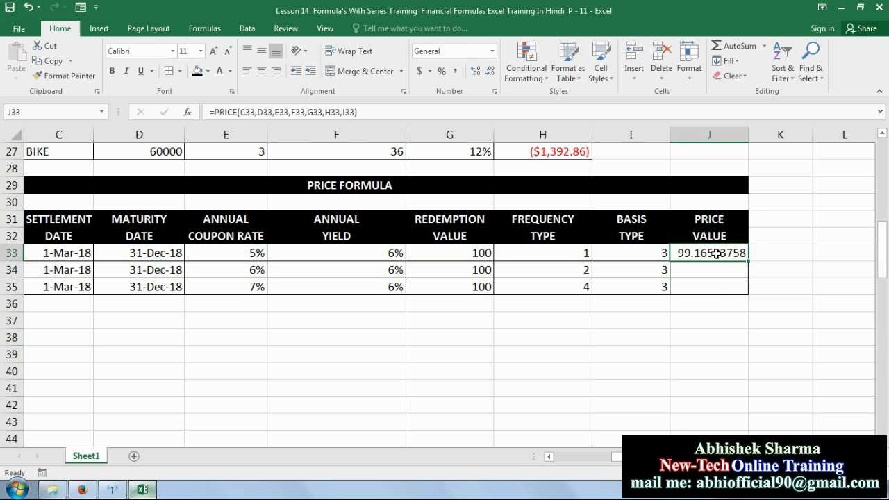
Start a PRICE formula in J34 with settlement date C34, maturity date D34 and annual coupon rate E34
left_click(706, 269)
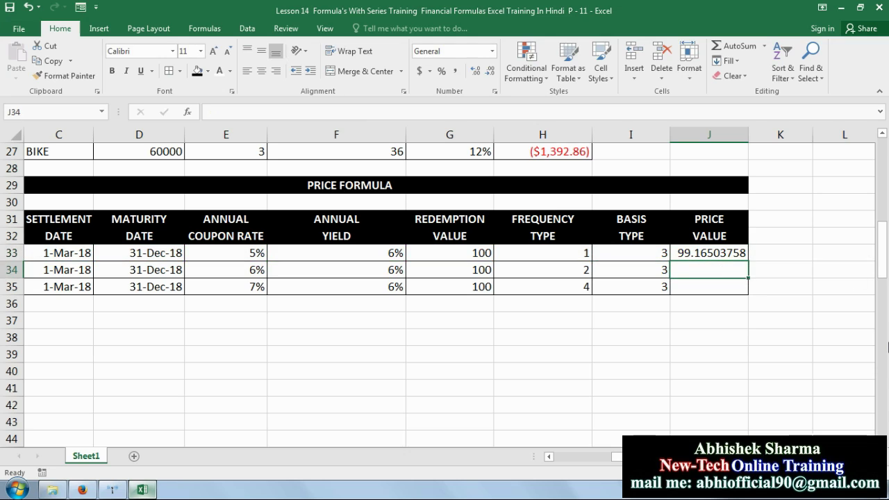
type("=PRI")
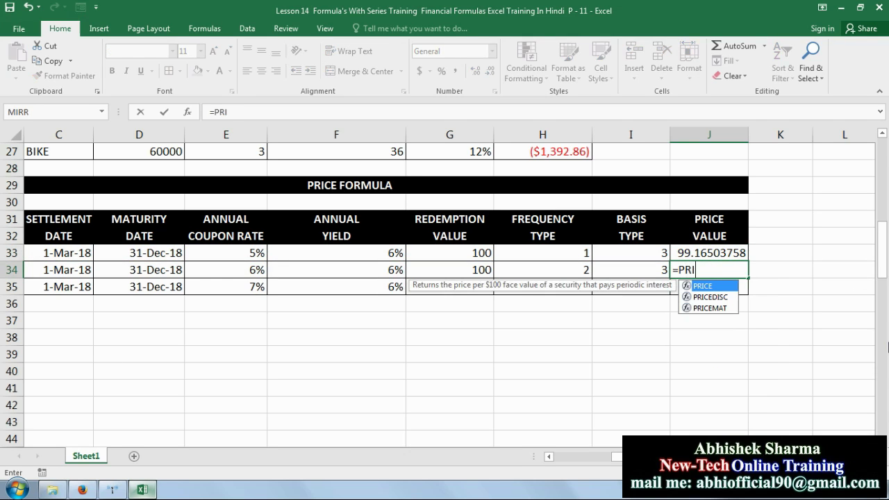
type("CE(")
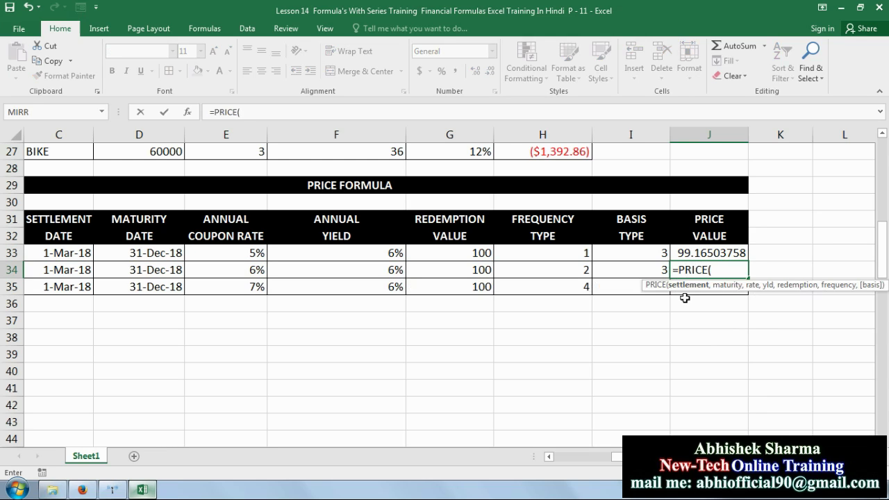
left_click(67, 272)
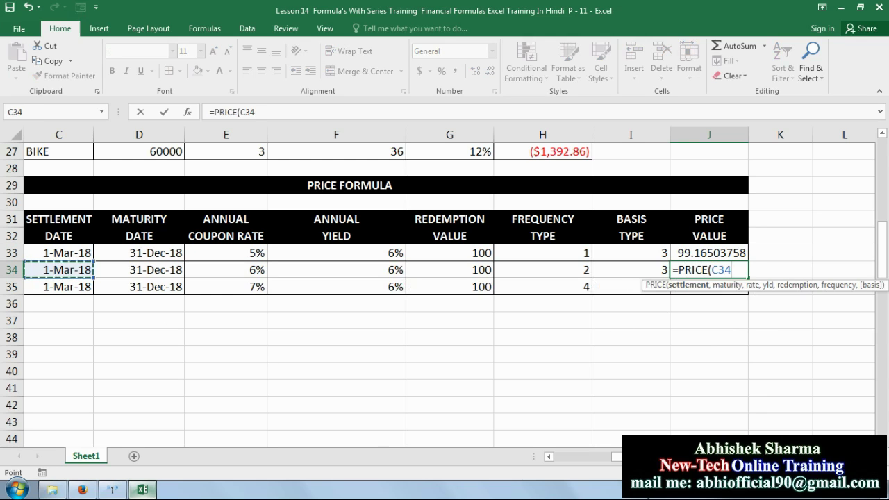
type(",")
left_click(148, 272)
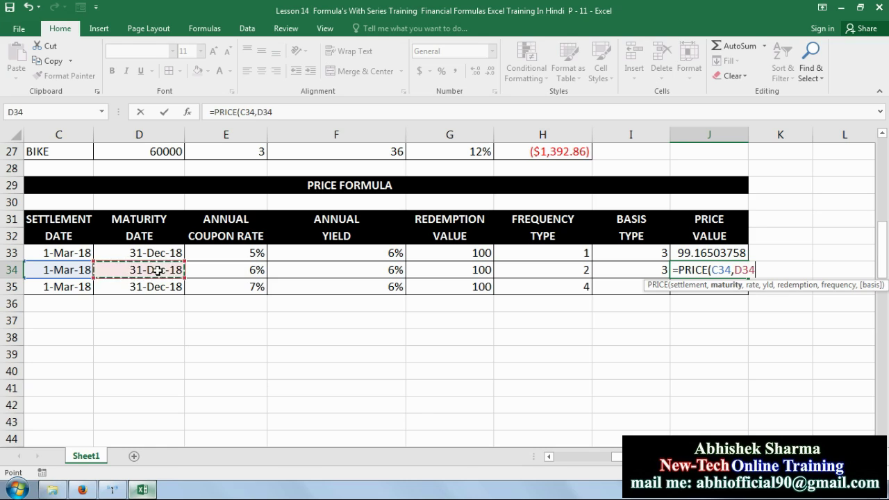
type(",")
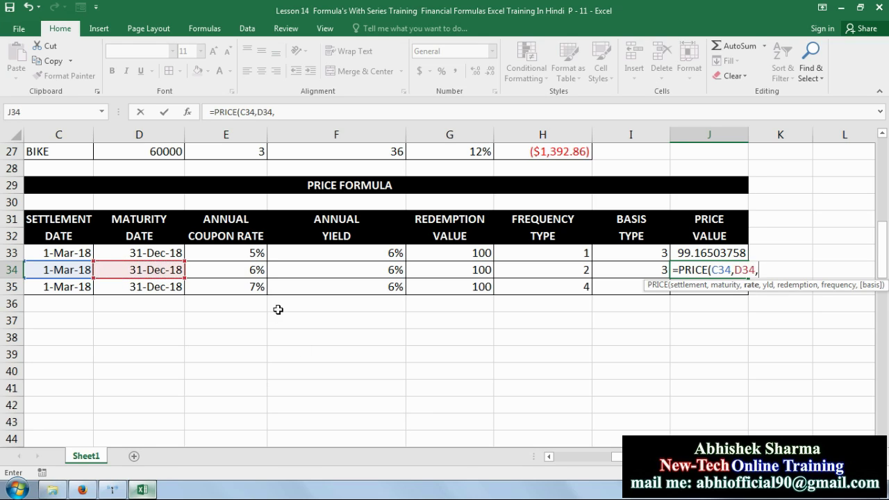
left_click(235, 267)
type(",")
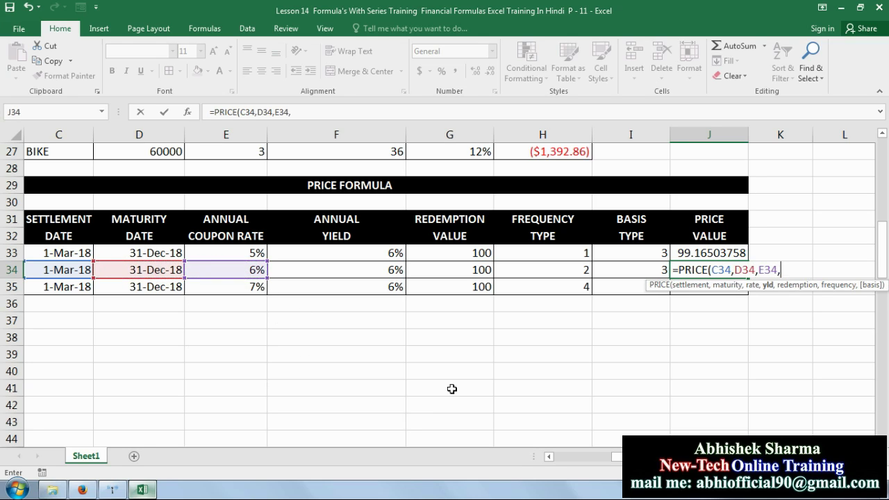
Complete the J34 PRICE formula with yield F34, redemption value G34, frequency type H34 and basis type I34, and enter it
left_click(369, 270)
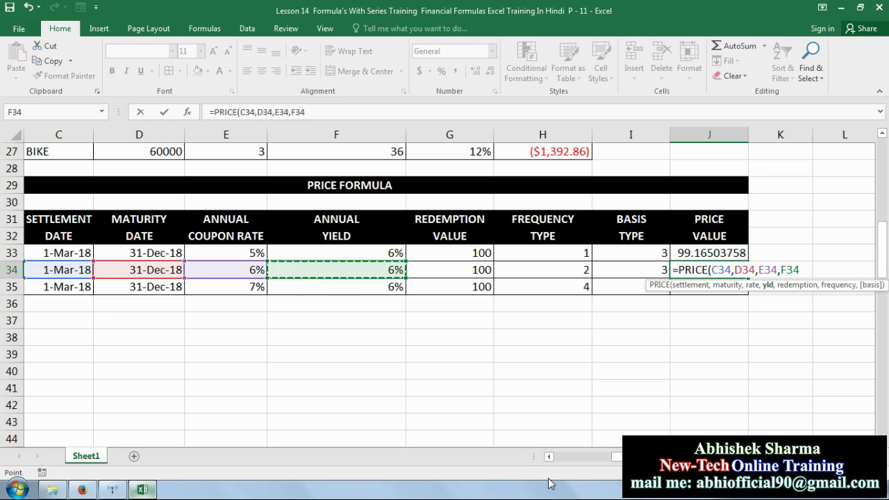
type(",")
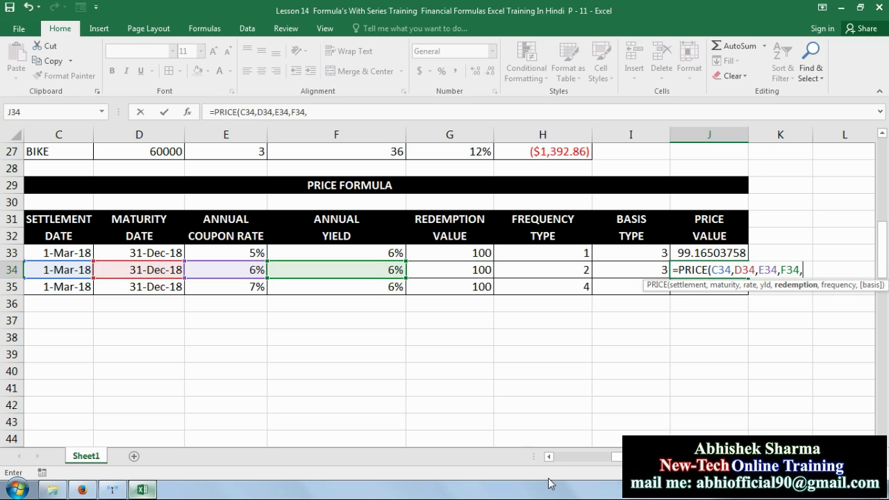
left_click(475, 270)
type(",")
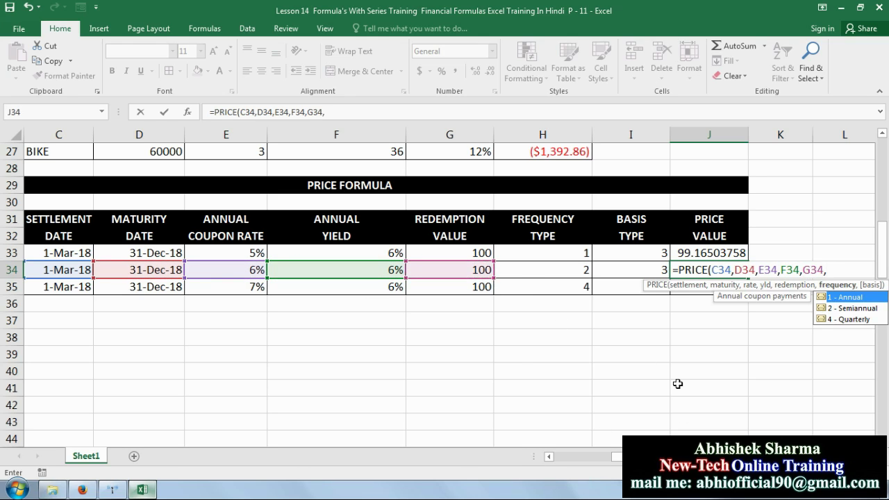
left_click(528, 274)
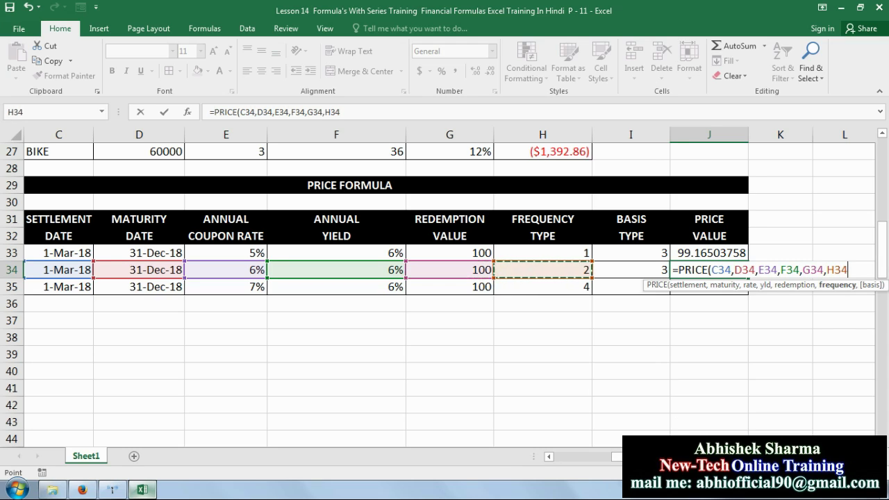
type(",")
left_click(628, 271)
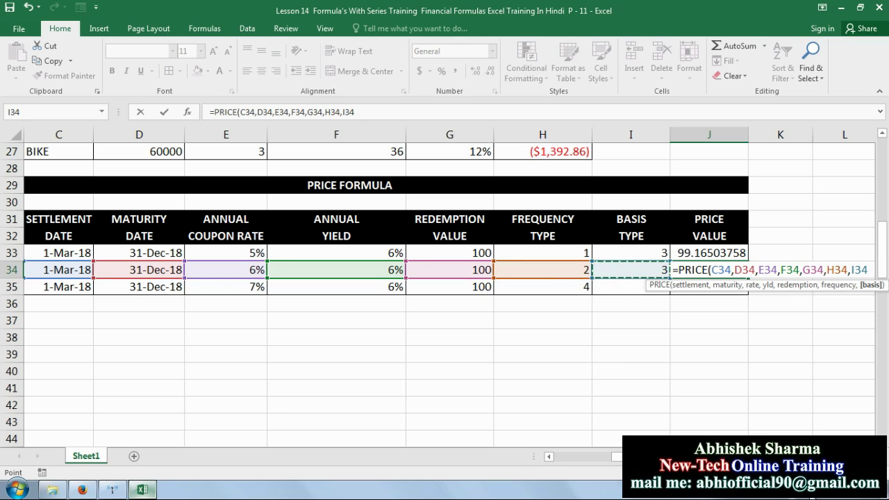
key("Return")
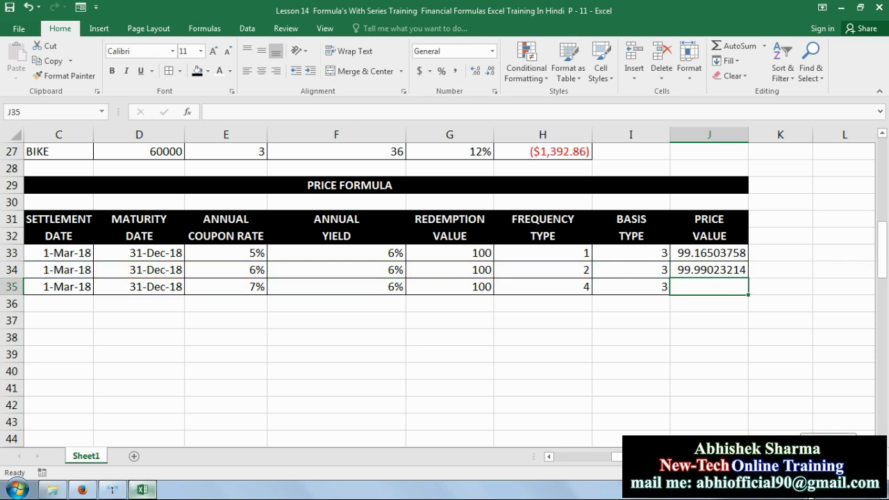
Fill the PRICE formula from J33 down through J35
left_click(711, 252)
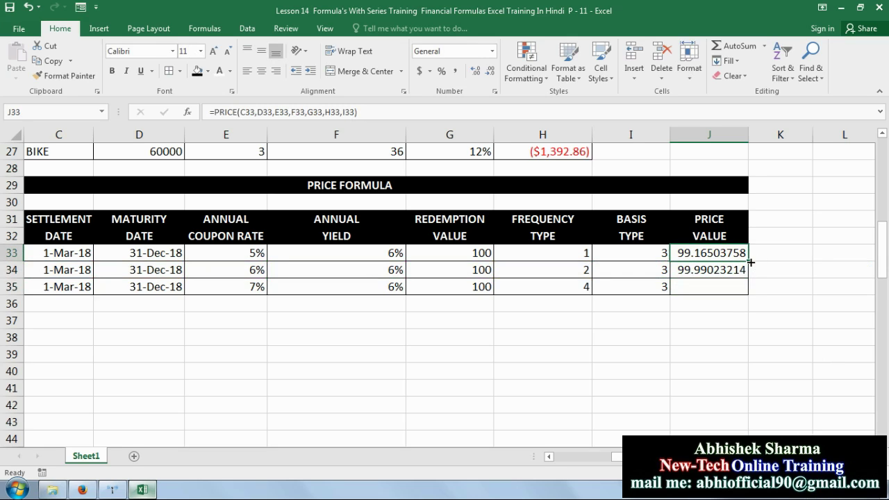
left_click_drag(750, 262, 750, 294)
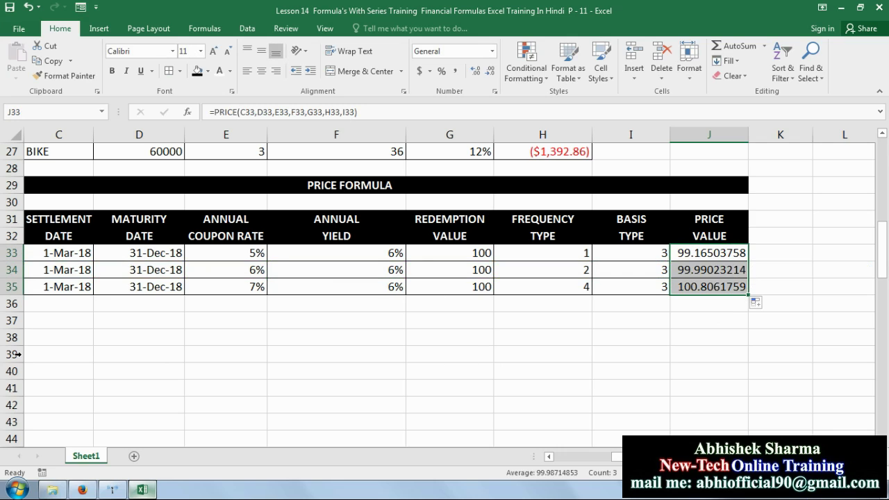
Copy the PRICE FORMULA heading bar from row 29 to B37 below the table
left_click(68, 366)
key("Left")
key("Left")
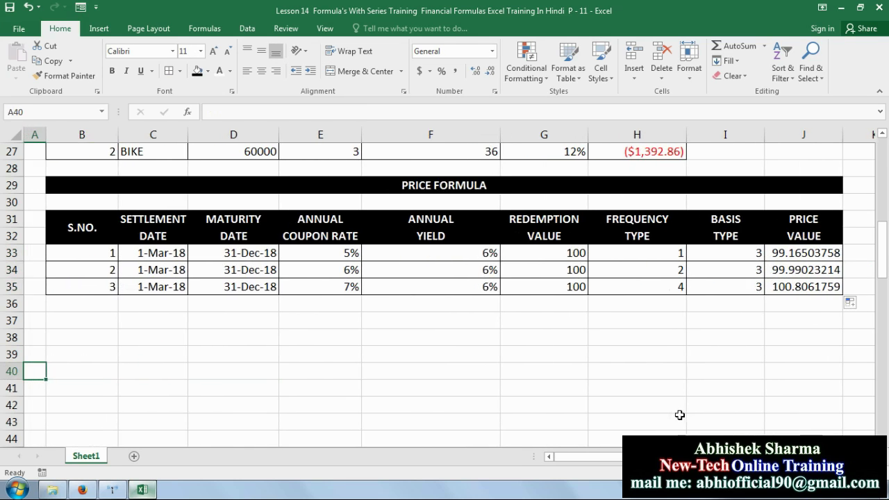
left_click(810, 337)
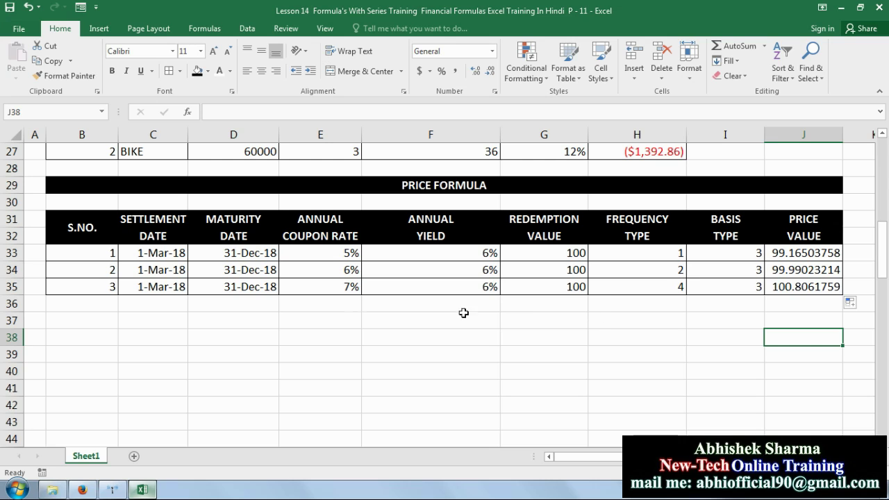
left_click(213, 185)
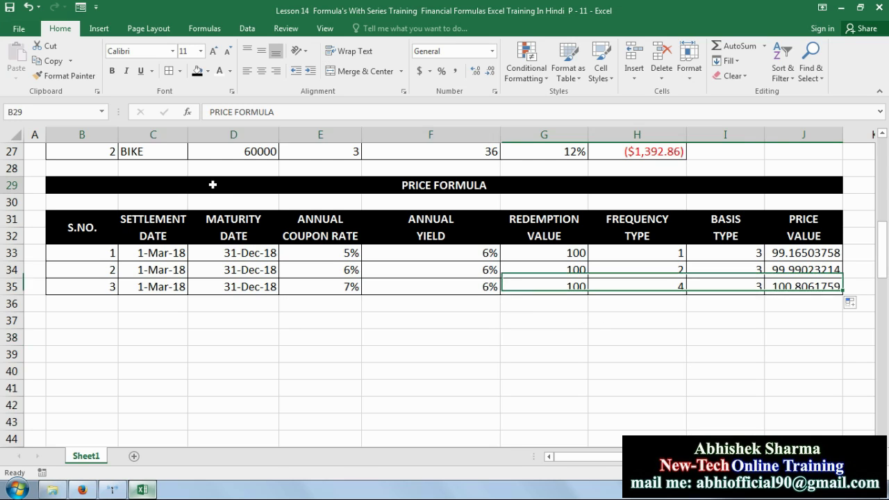
left_click(50, 60)
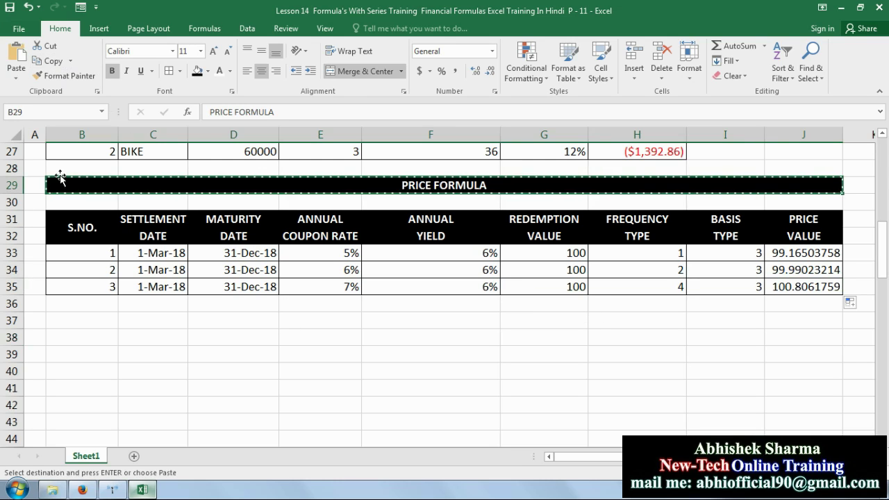
left_click(81, 321)
left_click(16, 54)
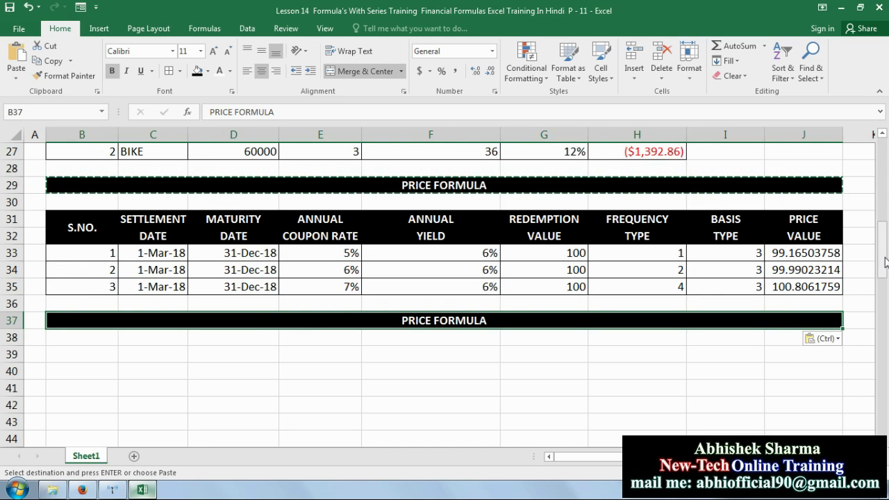
Look up the next function in the formula list and change the row 37 heading to PRICEDISC FORMULA
left_click_drag(886, 261, 883, 188)
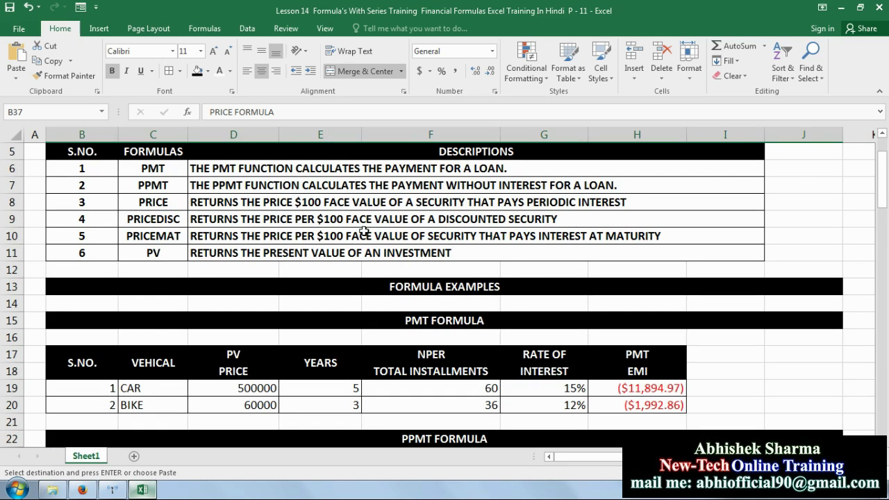
left_click_drag(883, 182, 884, 258)
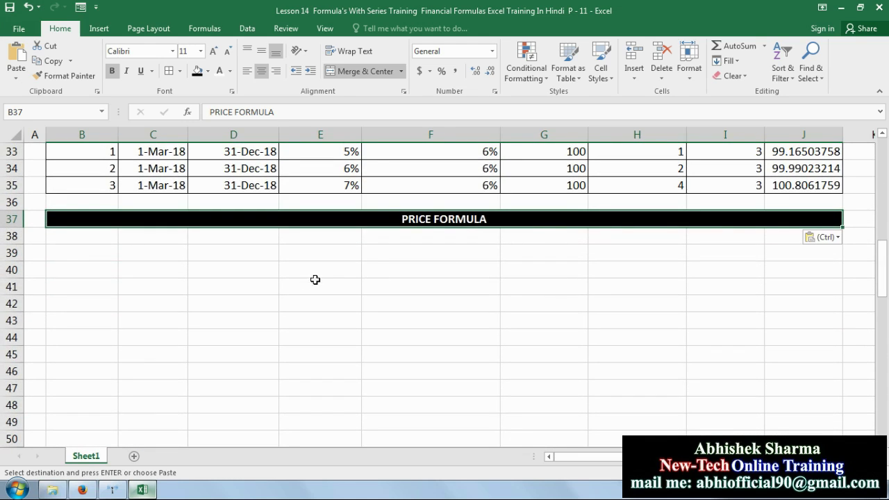
double_click(433, 219)
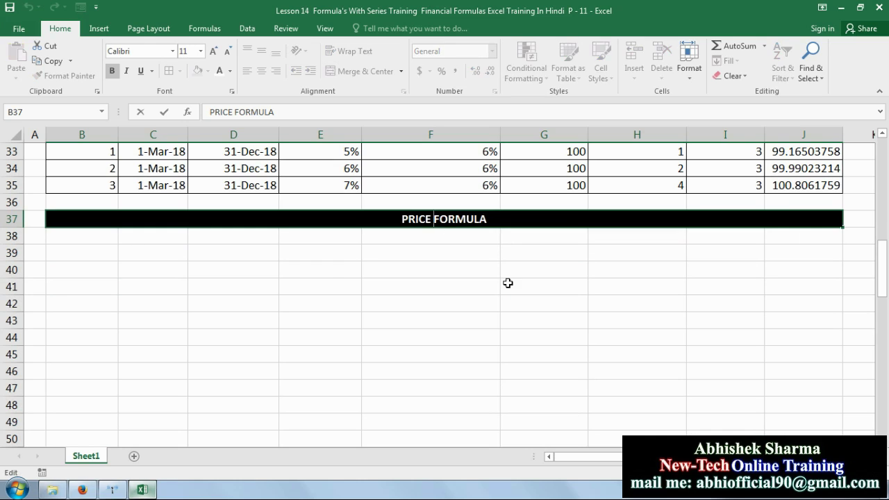
type("DISC")
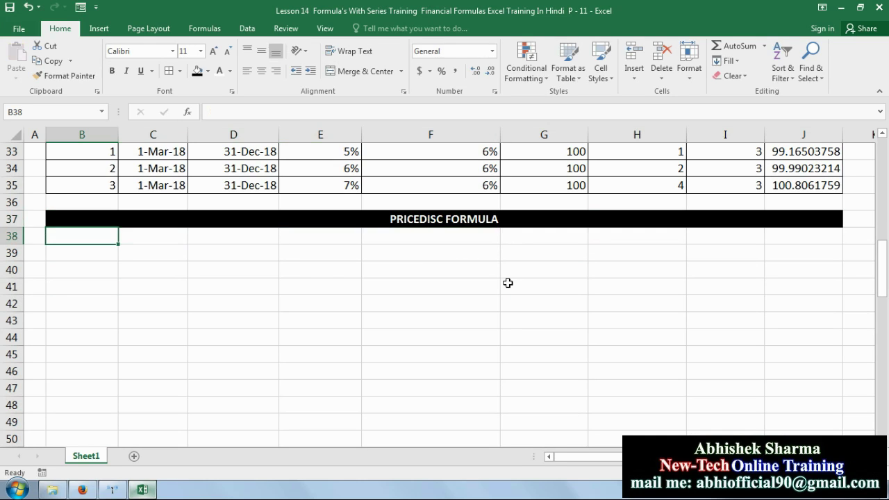
key("Return")
Copy the S.NO., SETTLEMENT DATE and MATURITY DATE columns with their values from B31:D35 to B39
left_click_drag(884, 272, 886, 234)
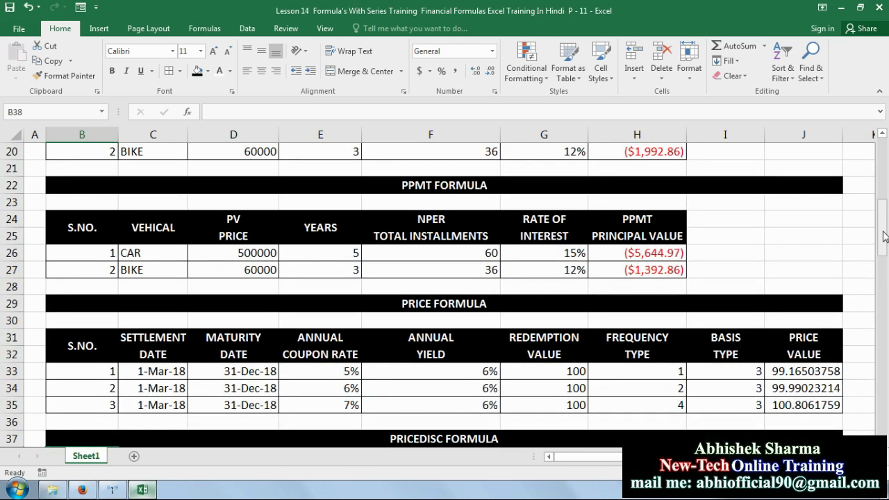
left_click_drag(883, 234, 883, 262)
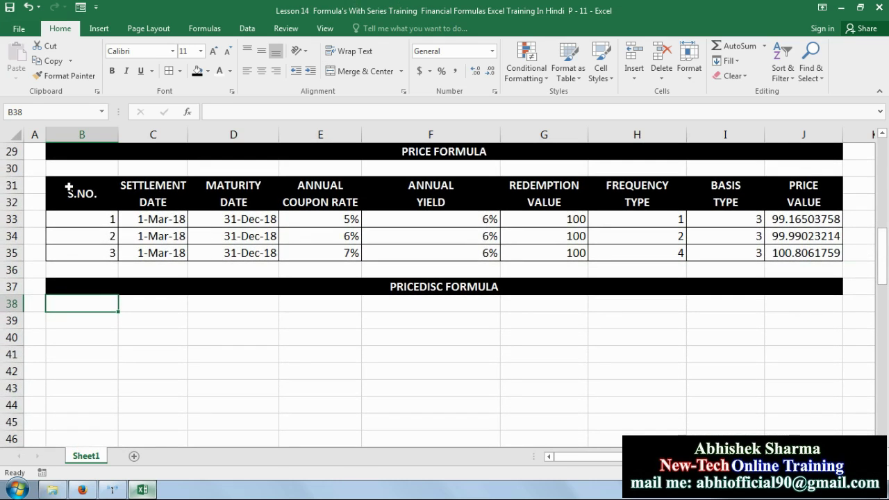
left_click_drag(69, 187, 234, 252)
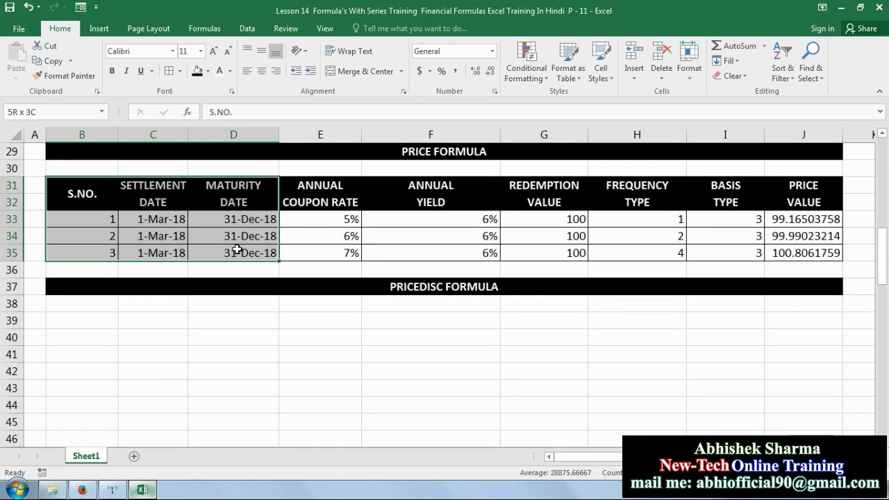
left_click(55, 61)
left_click(85, 315)
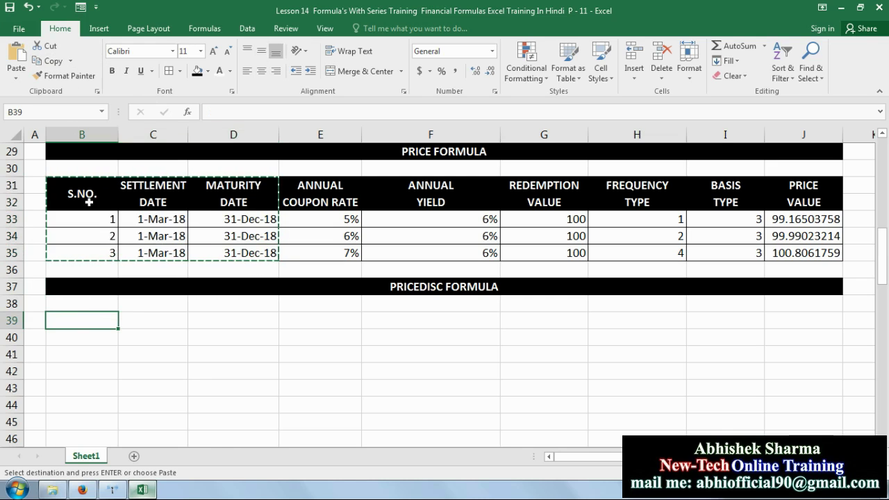
left_click(18, 60)
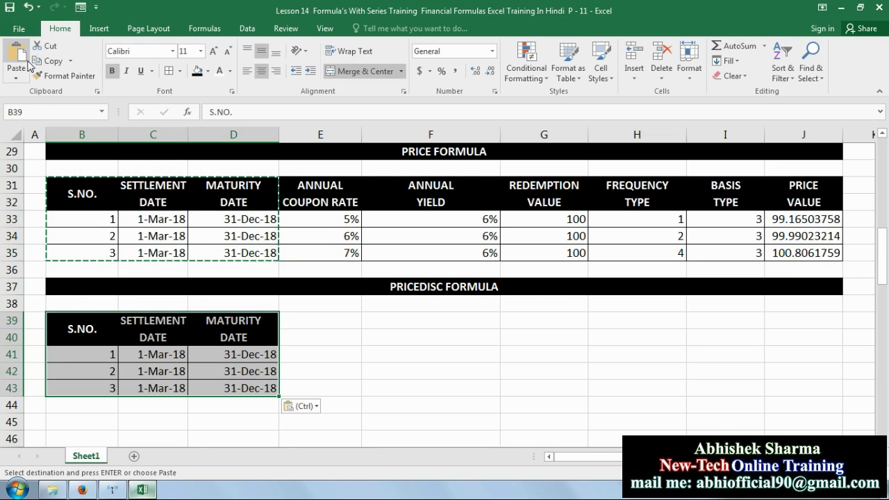
Copy the ANNUAL COUPON RATE column with its header from E31:E35 to E39
left_click(309, 321)
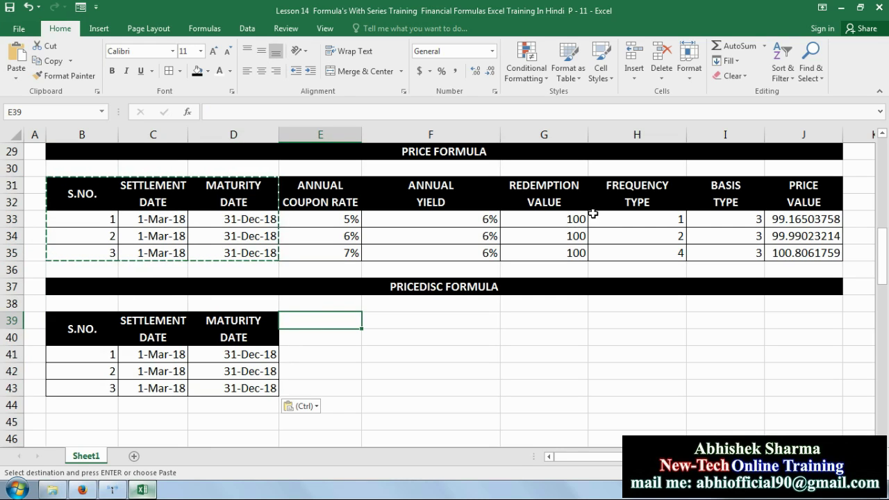
left_click_drag(332, 186, 329, 250)
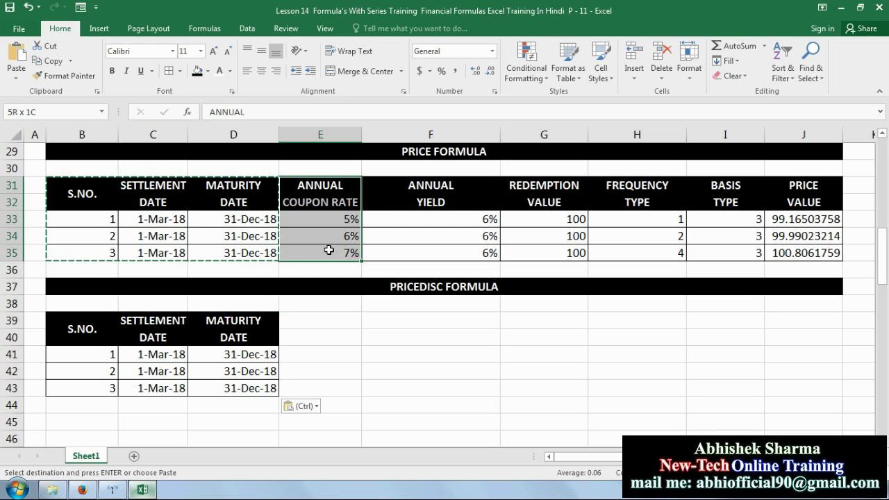
left_click(63, 61)
left_click(309, 319)
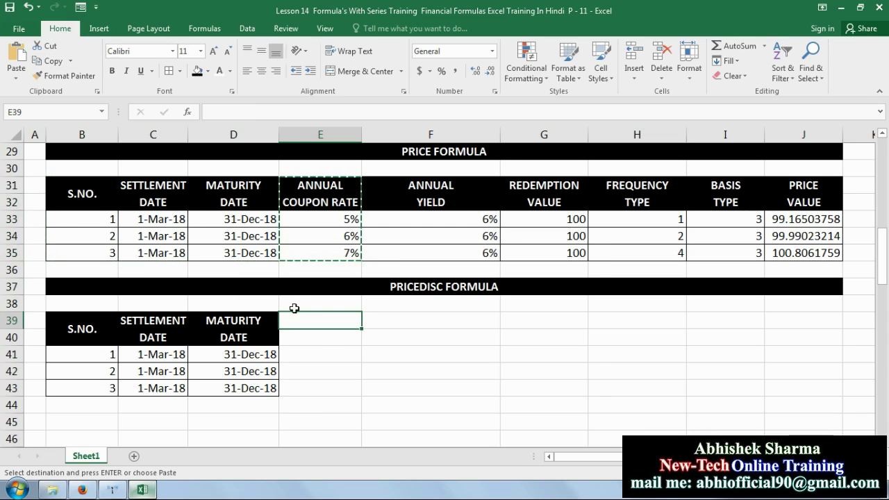
left_click(15, 56)
Copy the REDEMPTION VALUE column with its header from G31:G35 to F39
left_click_drag(539, 186, 537, 253)
left_click(53, 61)
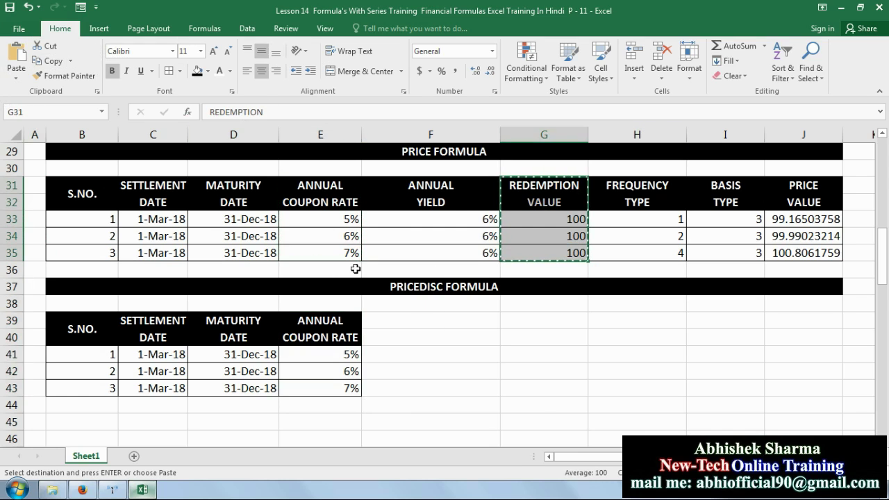
left_click(410, 318)
left_click(15, 56)
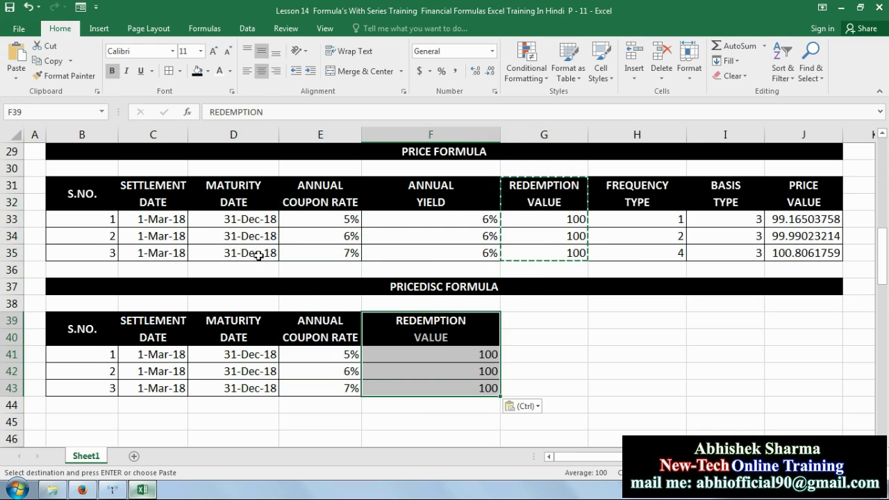
Copy the BASIS TYPE header and values from I31:I34 to G39, and the remaining value from I35 to G43
left_click(536, 319)
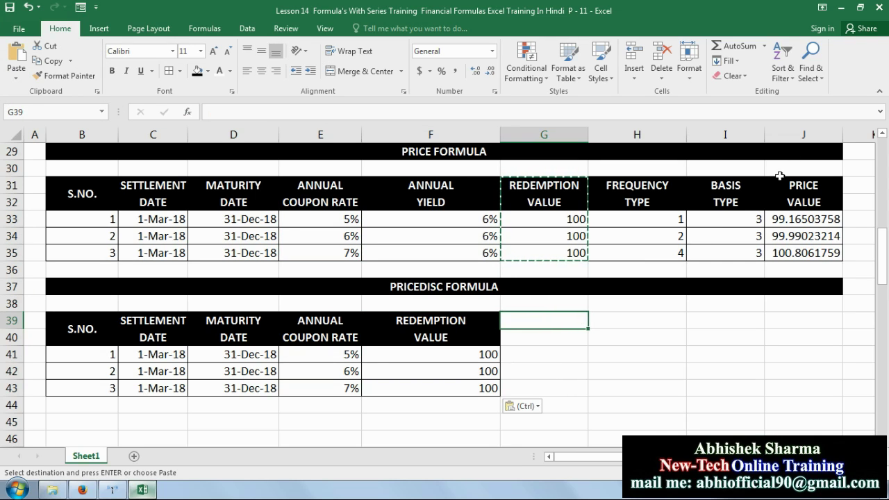
left_click_drag(729, 188, 729, 244)
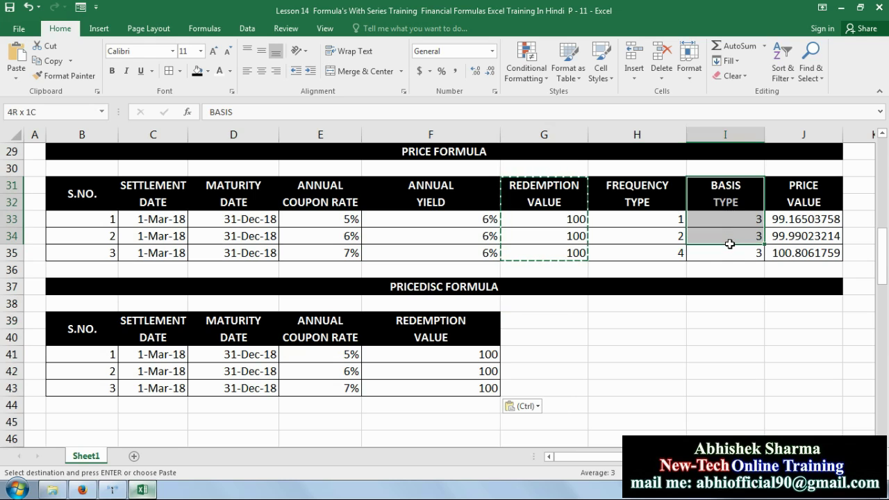
left_click(50, 61)
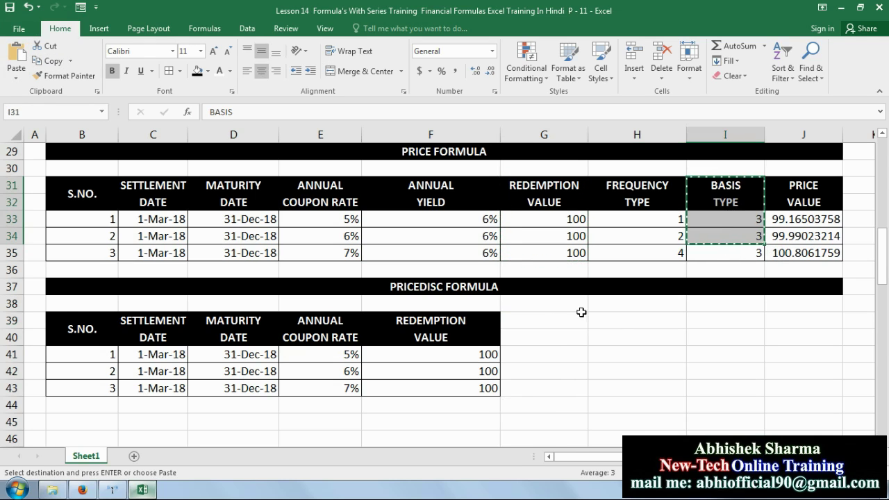
left_click(549, 320)
left_click(20, 54)
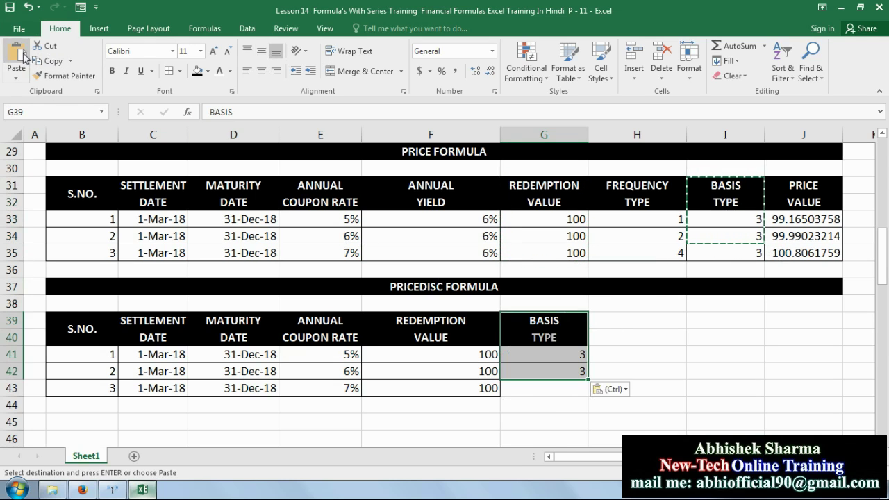
left_click(725, 254)
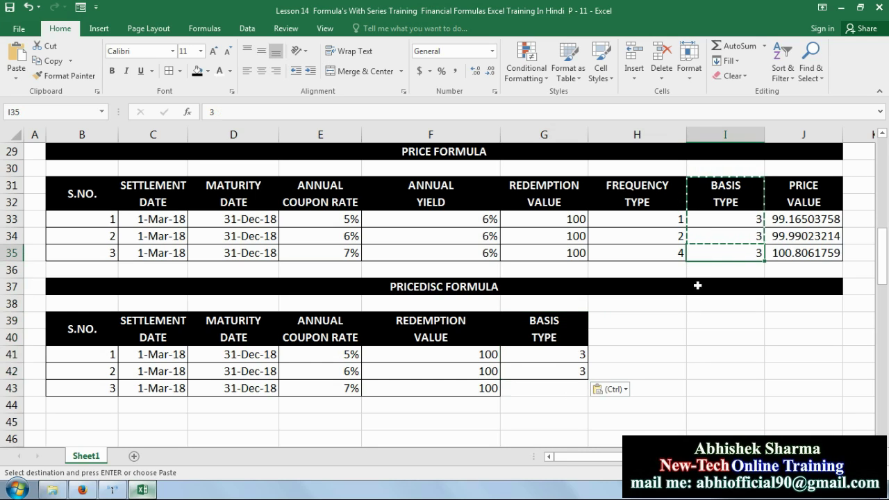
left_click(50, 61)
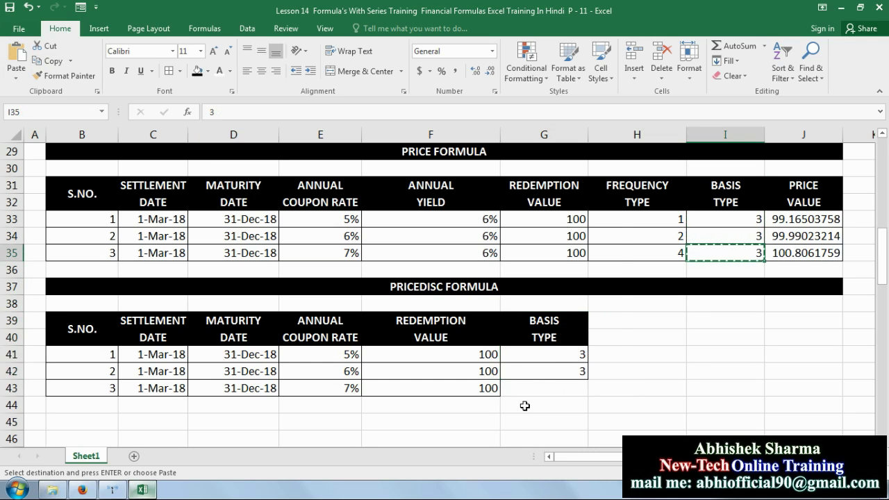
left_click(529, 388)
left_click(17, 57)
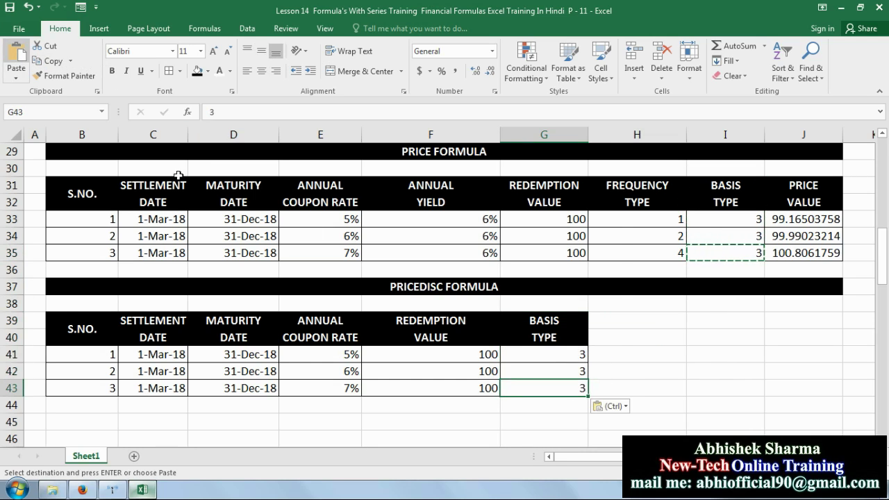
left_click(473, 431)
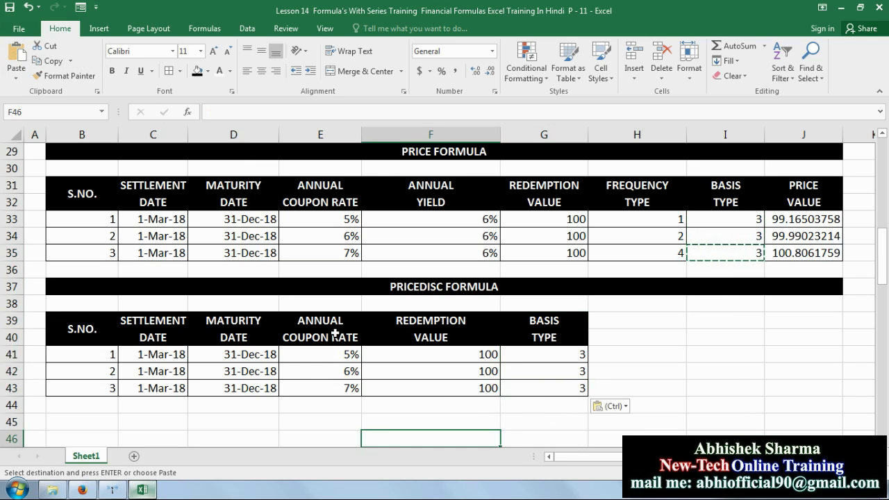
Copy the PRICE VALUE header from J31:J32 to H39 and add borders to the empty cells H41:H43
left_click(644, 321)
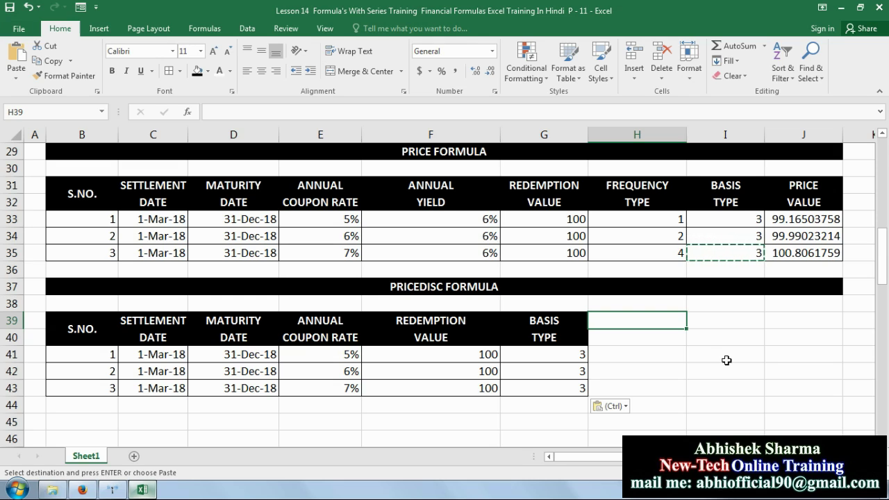
left_click(803, 181)
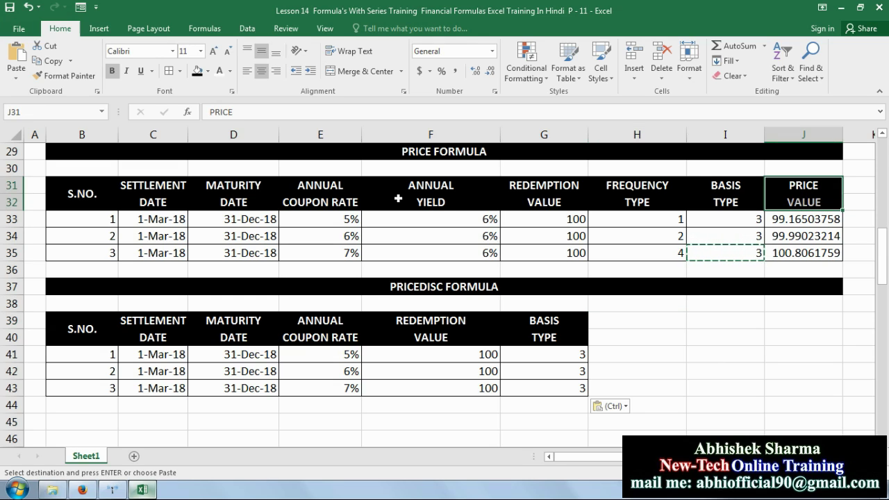
left_click(50, 62)
left_click(604, 323)
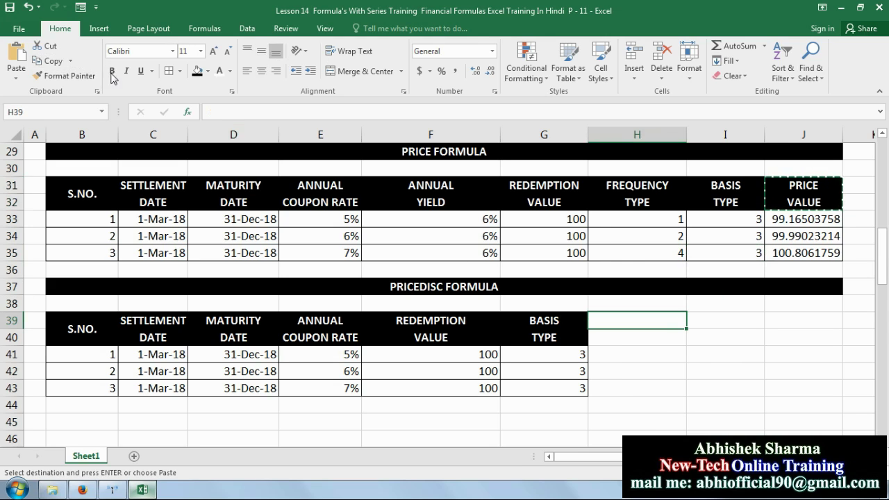
left_click(14, 59)
left_click_drag(627, 357, 625, 386)
key("Escape")
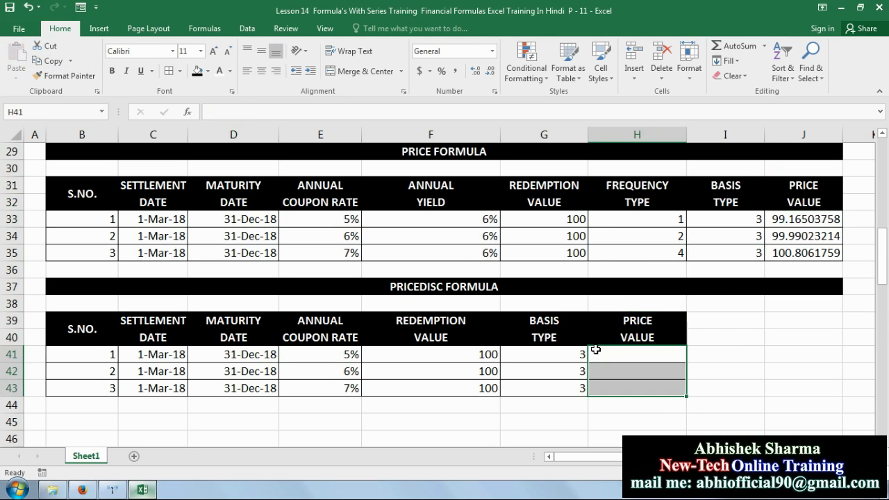
Enter the formula =PRICEDISC(C41,D41,E41,F41,G41) in cell H41 for the first row's price value
left_click(611, 357)
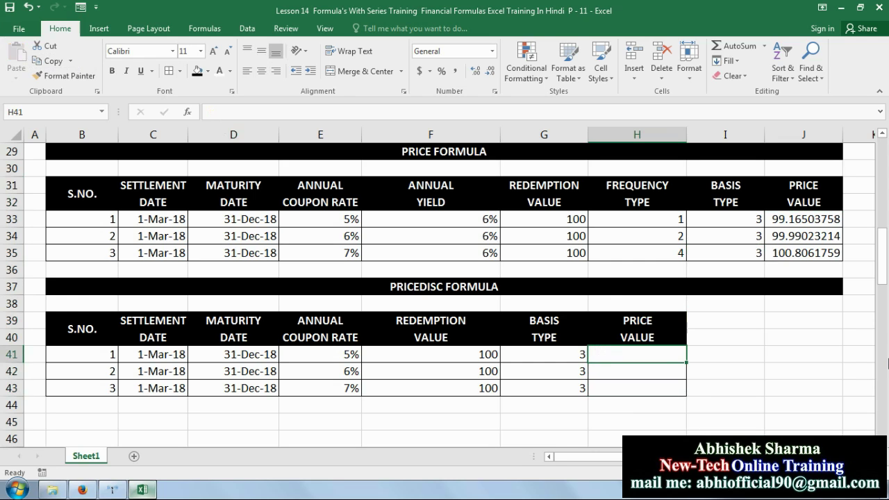
type("=PRI")
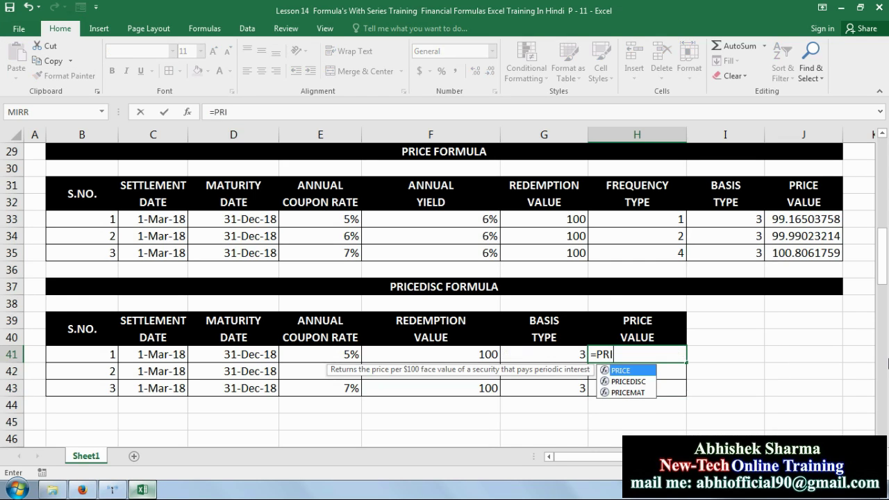
type("CED")
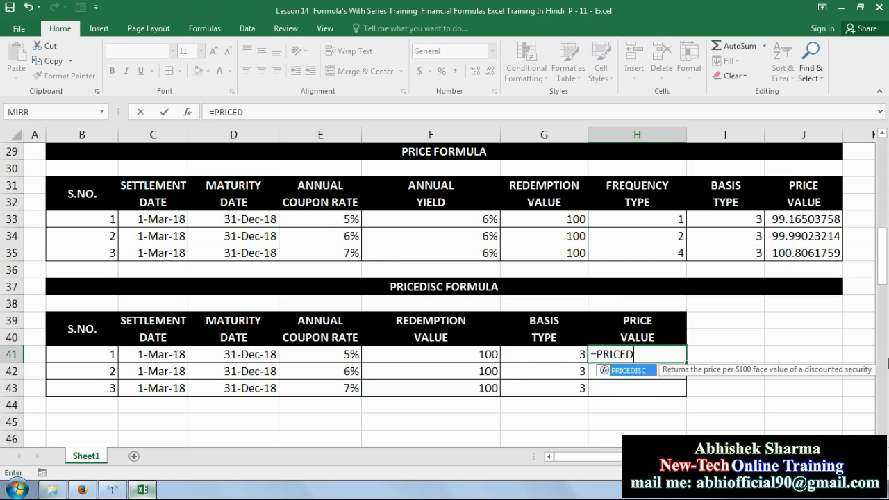
key("Tab")
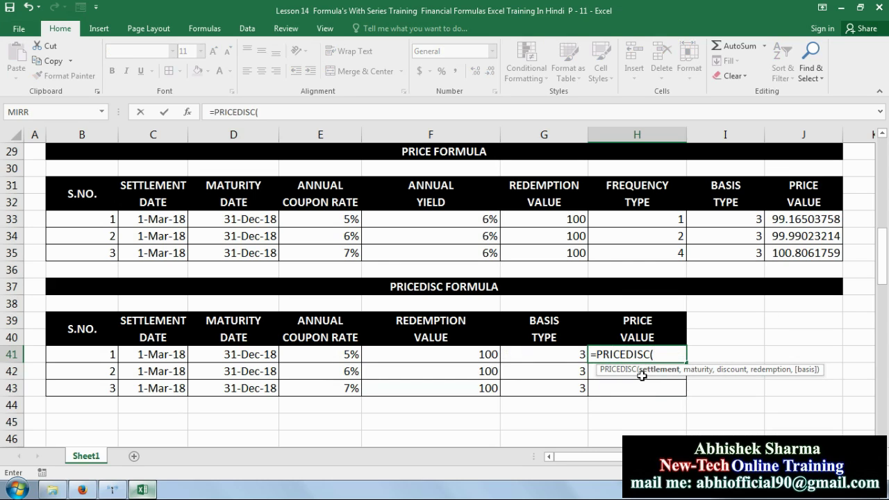
left_click(149, 354)
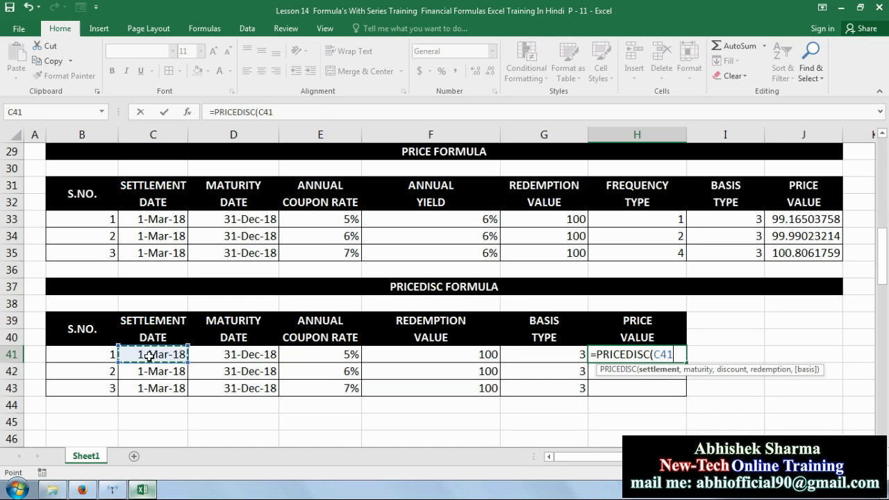
type(",")
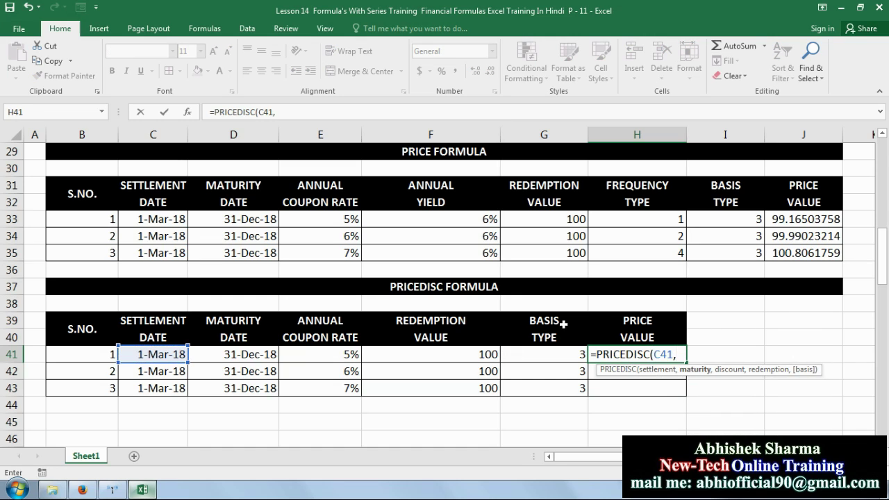
left_click(236, 353)
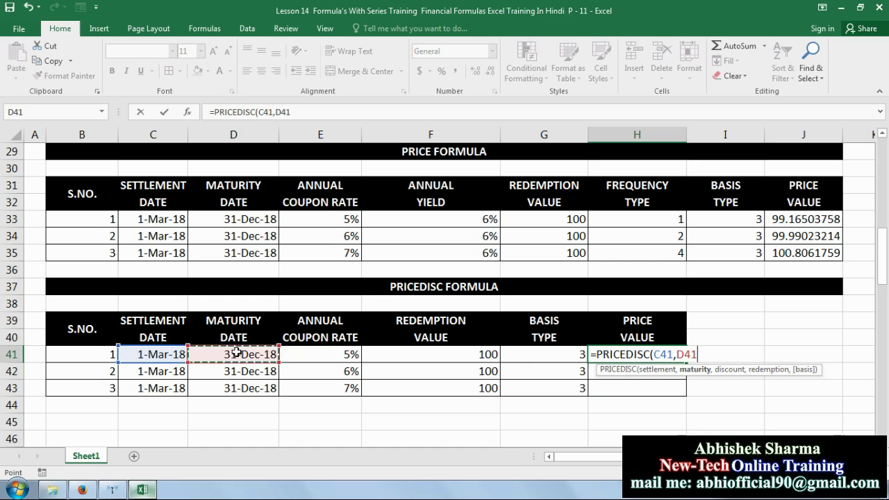
type(",")
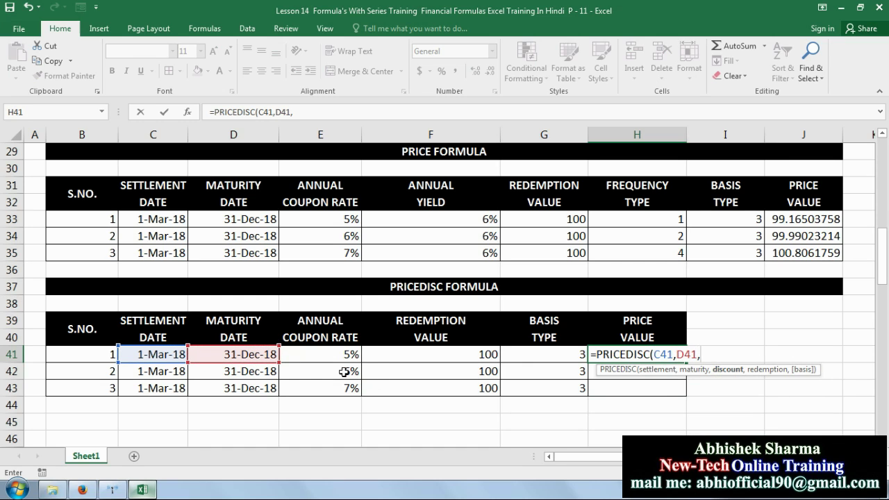
left_click(335, 352)
type(",")
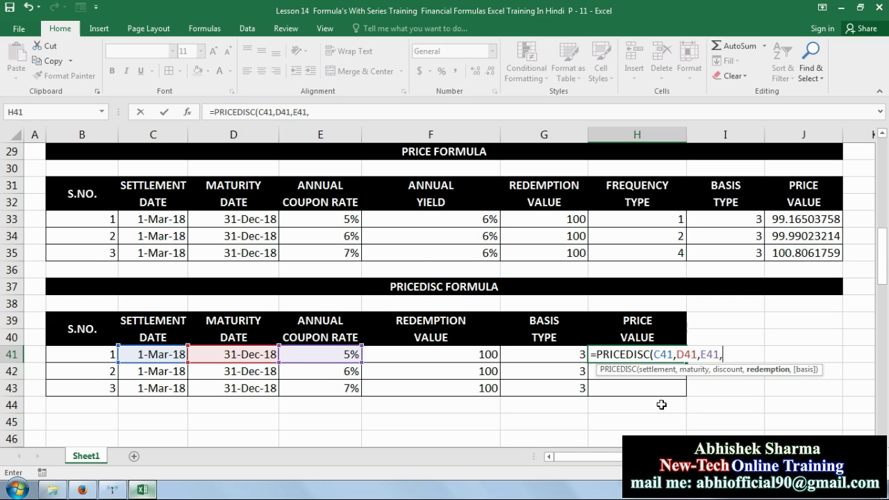
left_click(435, 363)
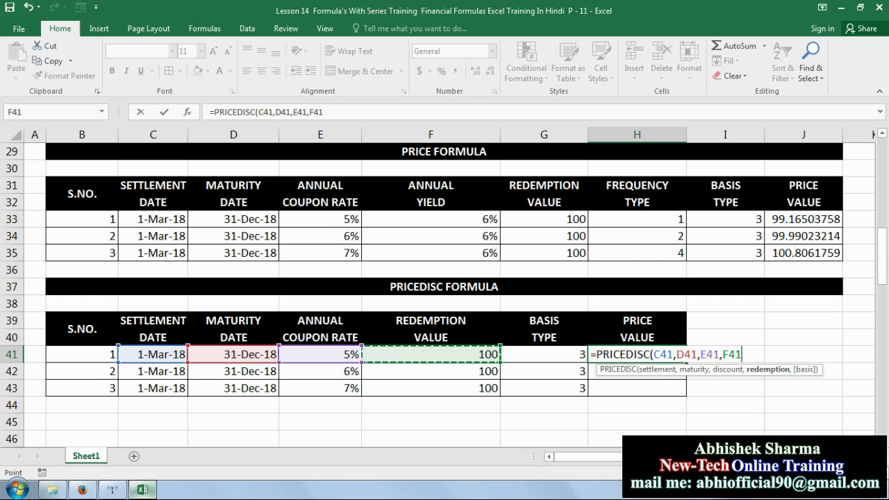
type(",")
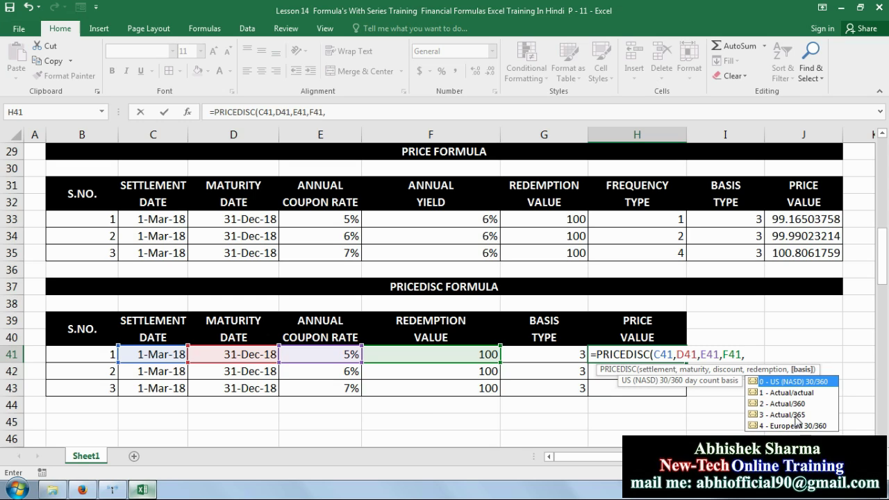
left_click(575, 356)
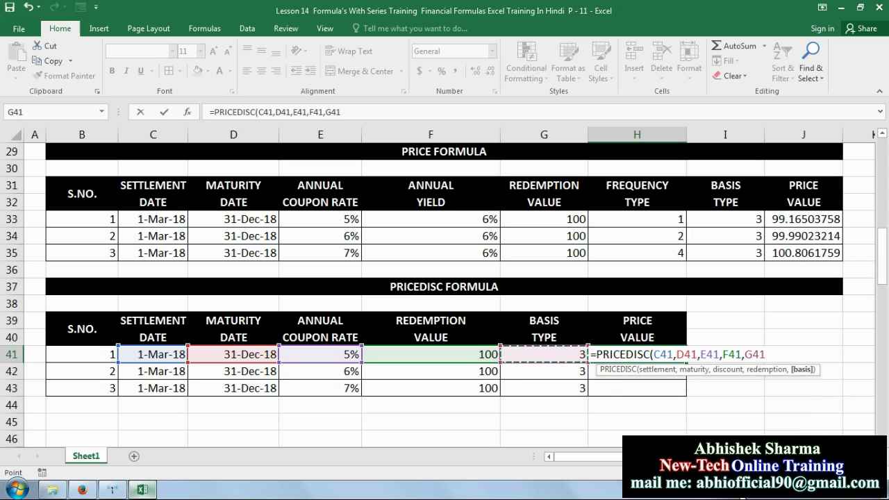
key("Return")
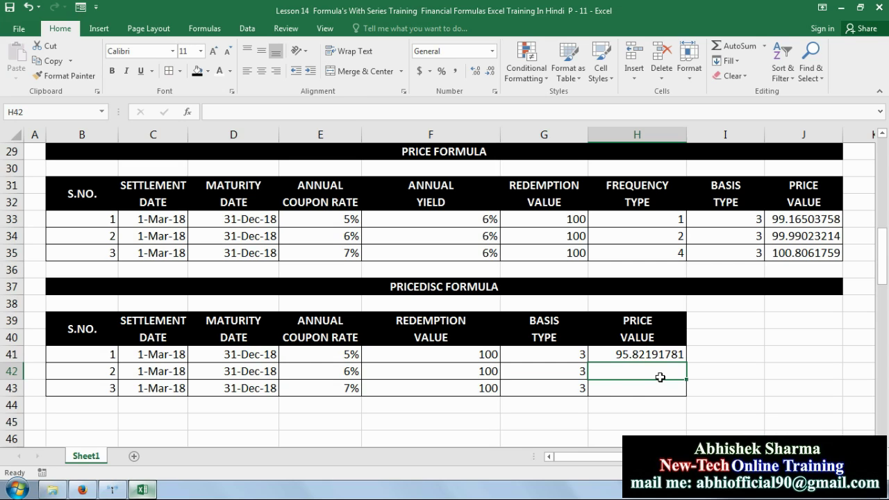
Enter the formula =PRICEDISC(C42,D42,E42,F42,G42) in cell H42 for the second row's price value
type("=")
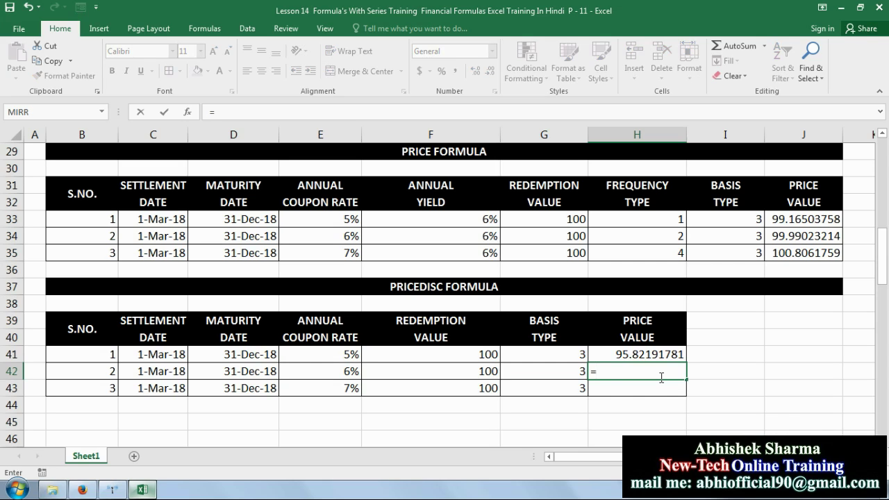
type("PRI")
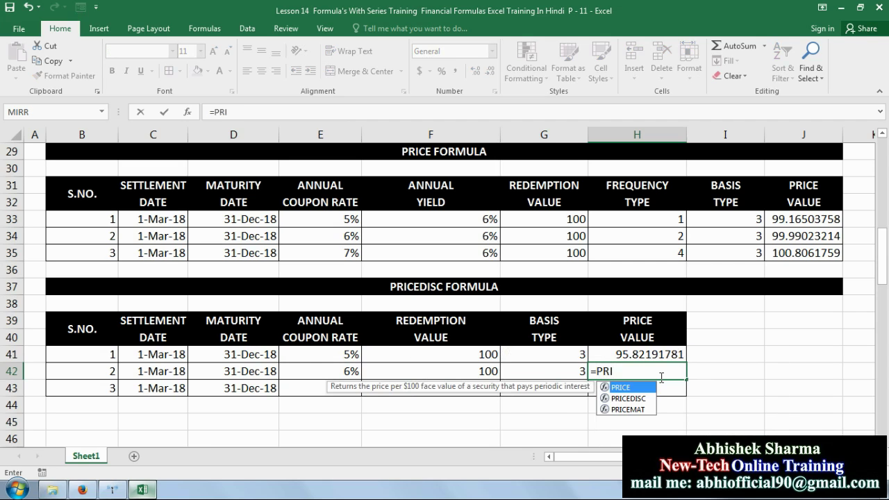
type("CED")
key("Tab")
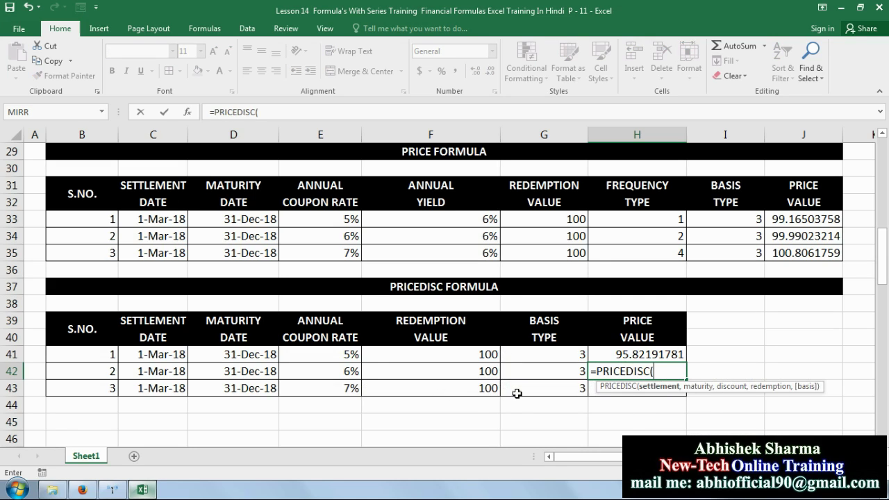
left_click(145, 373)
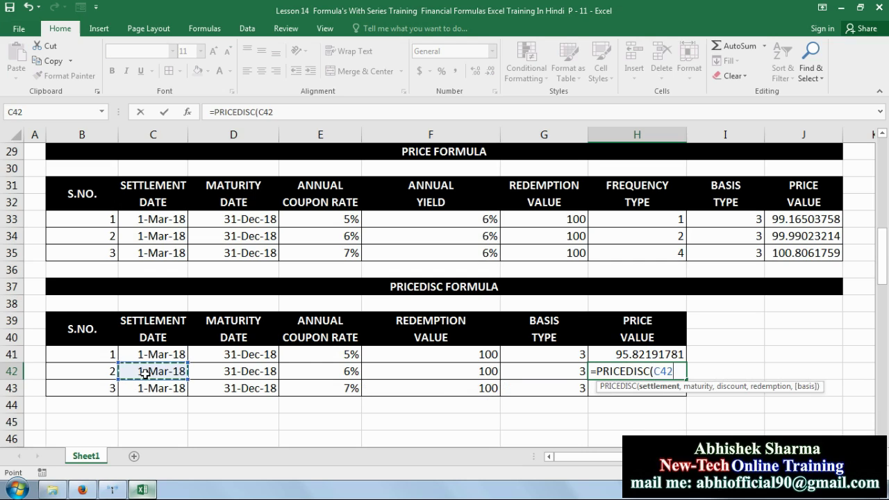
type(",")
left_click(239, 373)
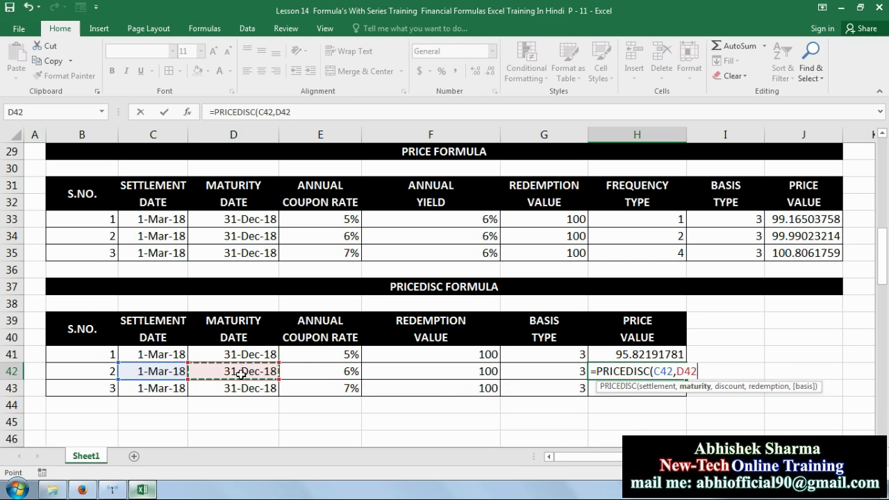
type(",")
left_click(331, 373)
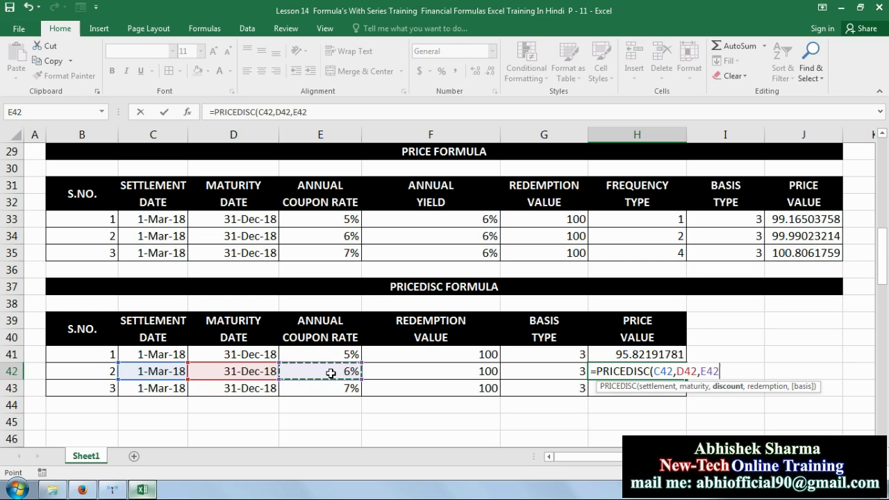
type(",")
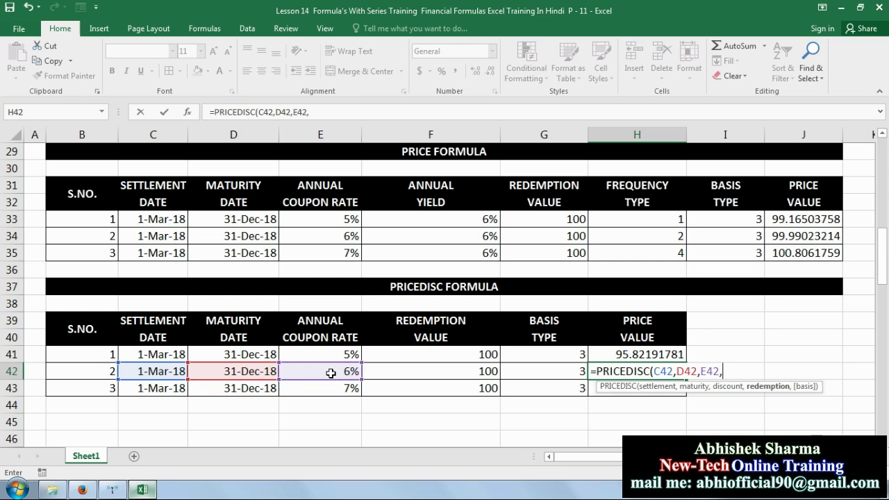
left_click(428, 373)
type(",")
left_click(542, 373)
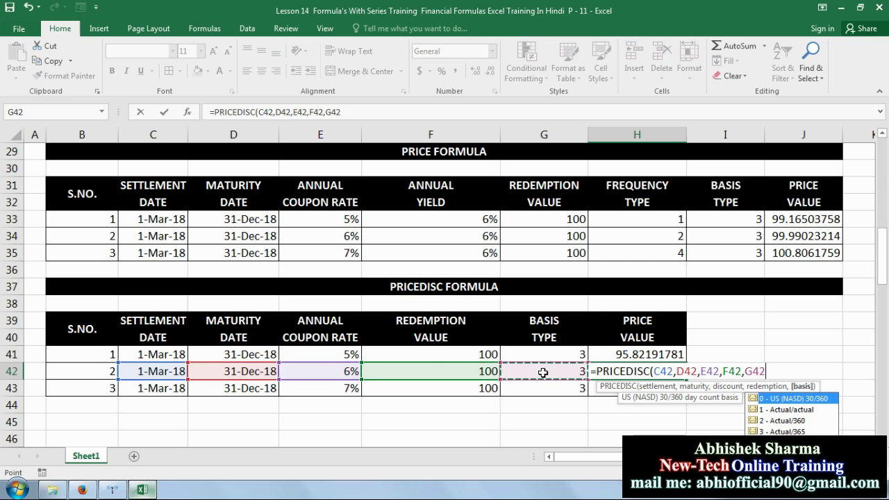
type(")")
key("Return")
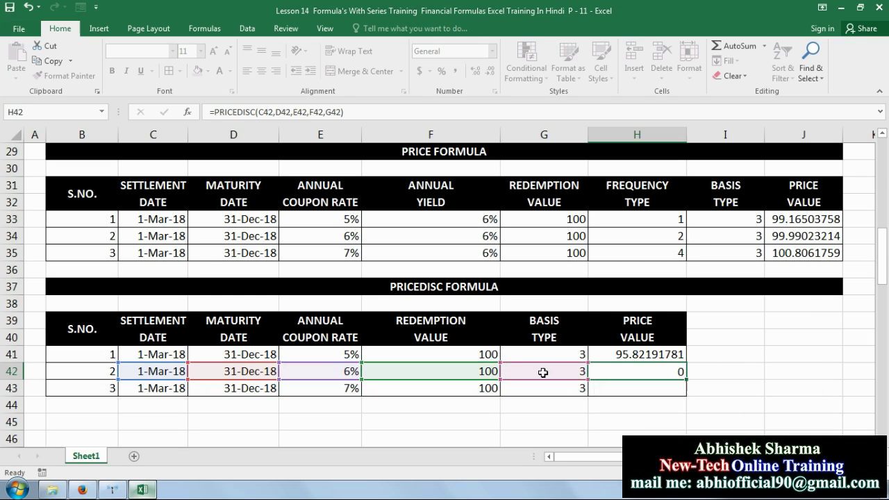
Fill the PRICEDISC formula from H41 down to H43 and change the header in H39 to PRICEDISC
left_click(659, 354)
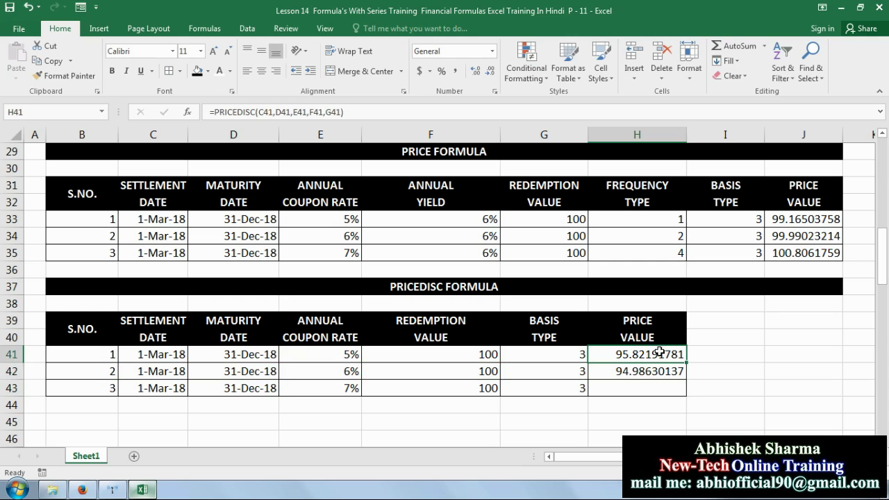
left_click_drag(659, 363, 682, 394)
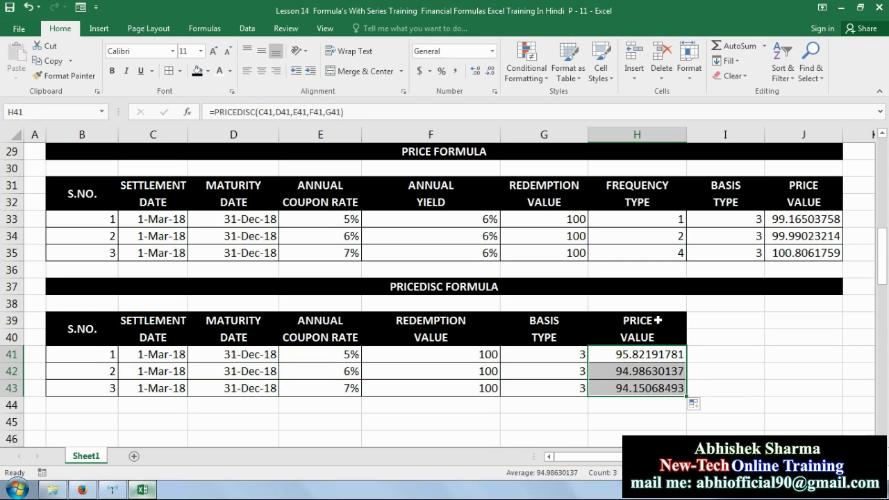
double_click(656, 320)
type("DI")
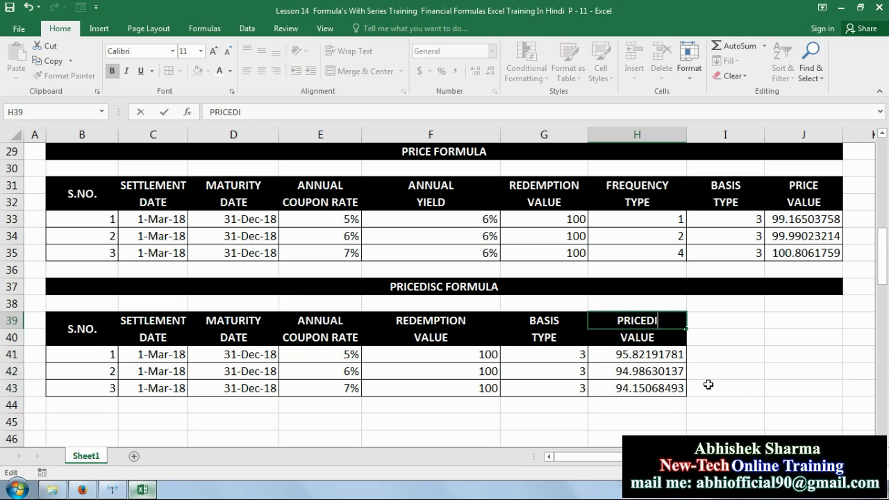
type("SC")
key("Return")
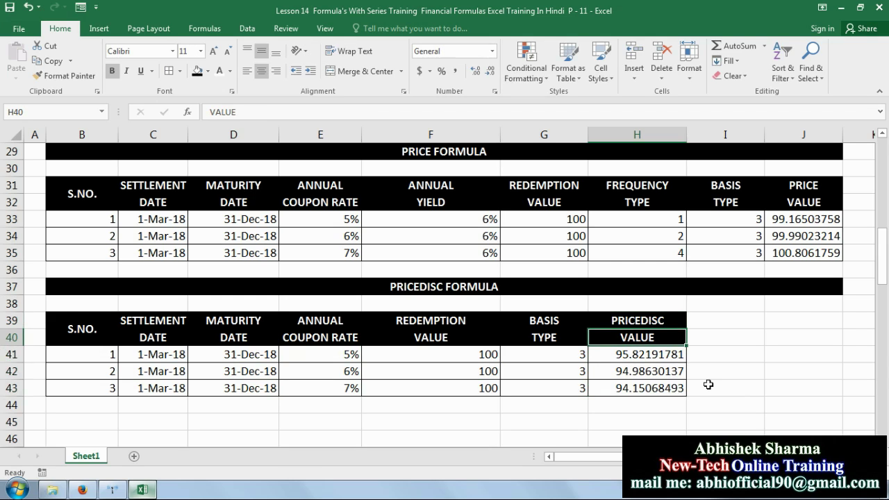
Change the header in E40 to DISCOUNT RATE and widen column E slightly to fit it
left_click(331, 320)
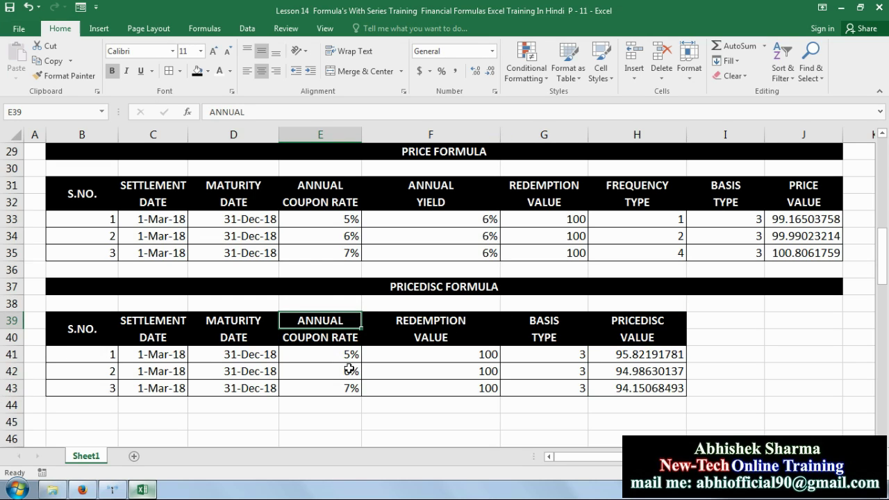
key("Down")
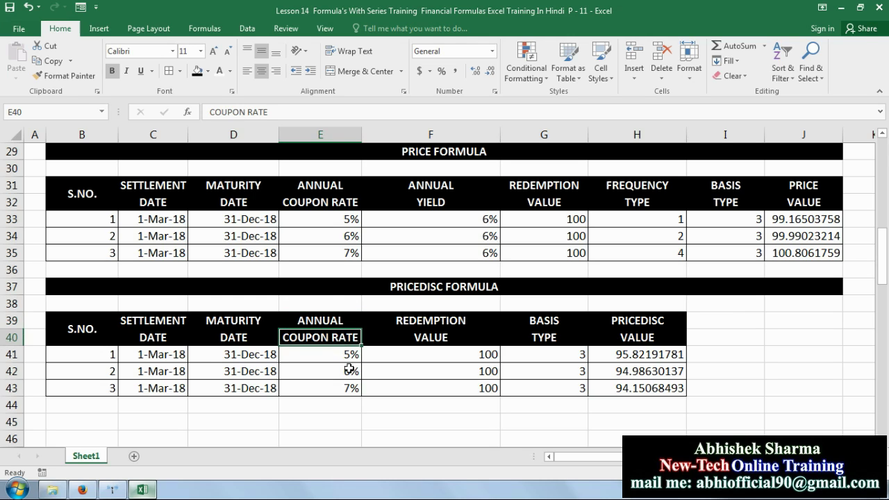
key("F2")
key("BackSpace")
key("BackSpace")
key("BackSpace")
key("BackSpace")
key("BackSpace")
key("BackSpace")
key("BackSpace")
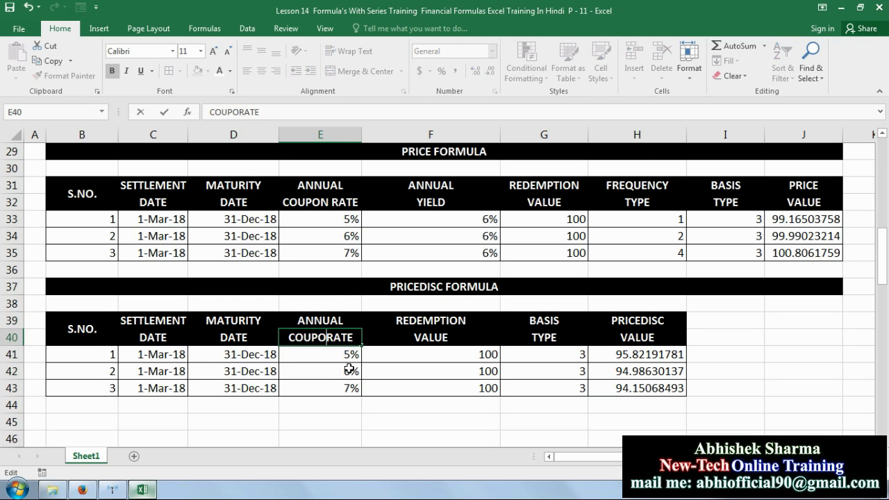
type("DISCO")
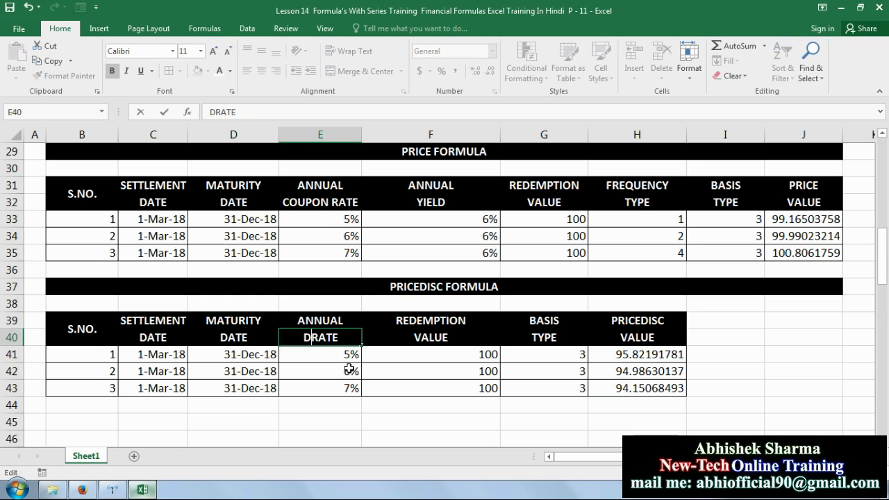
type("UNT")
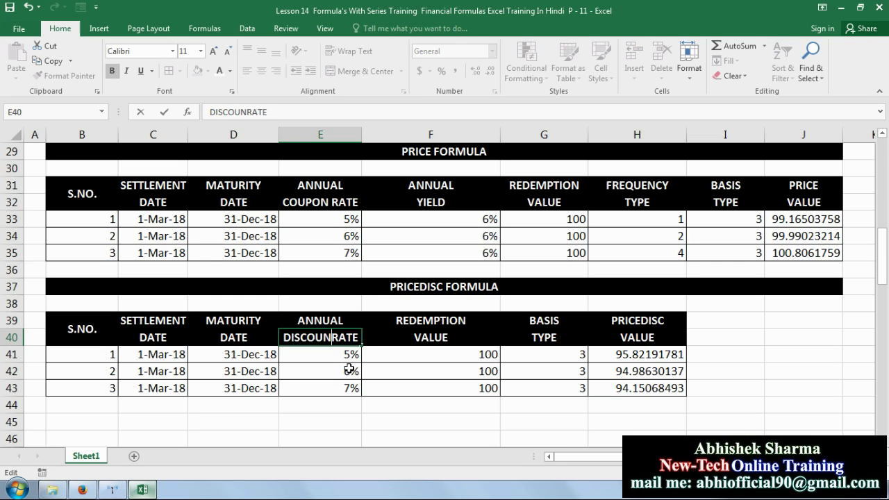
key("Return")
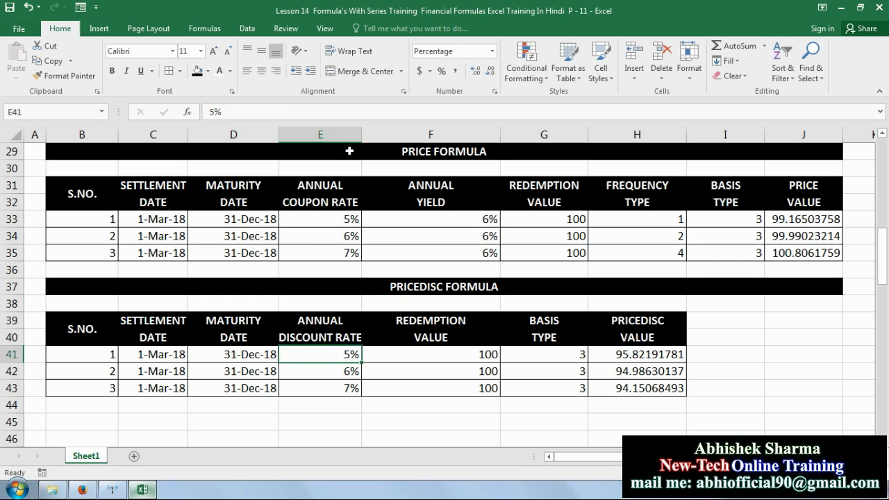
left_click_drag(362, 134, 369, 134)
left_click(409, 407)
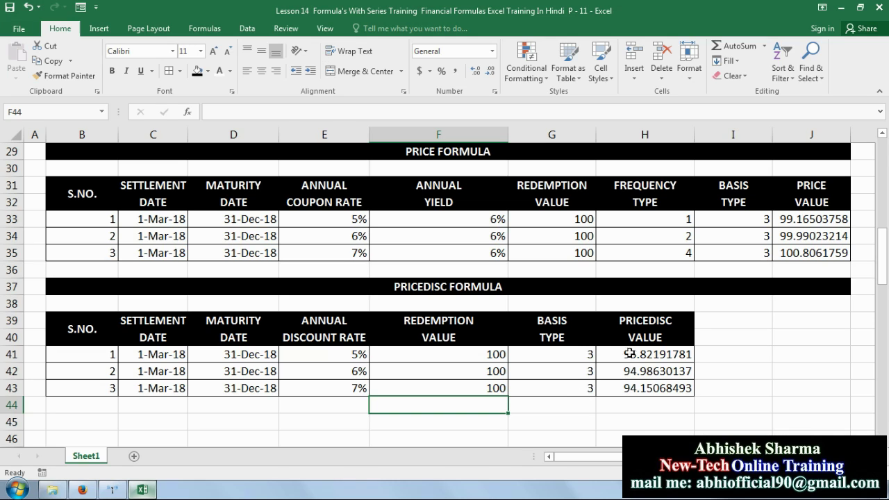
left_click_drag(628, 354, 629, 386)
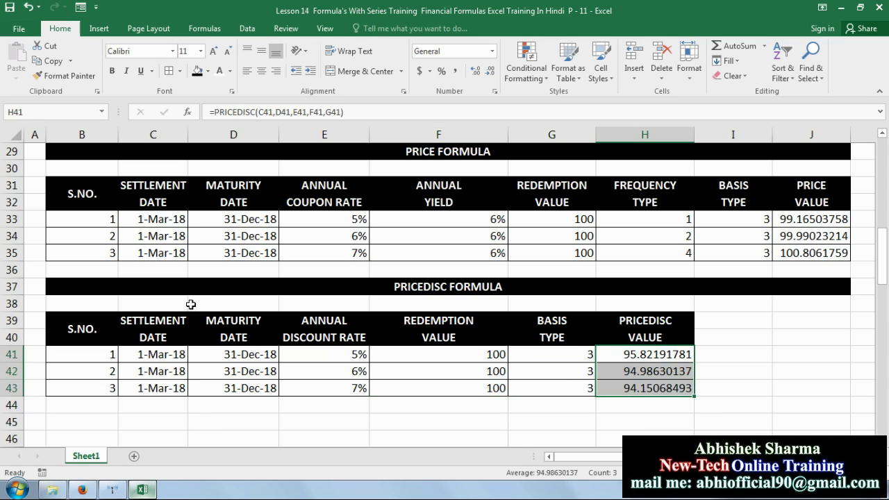
left_click_drag(884, 258, 884, 267)
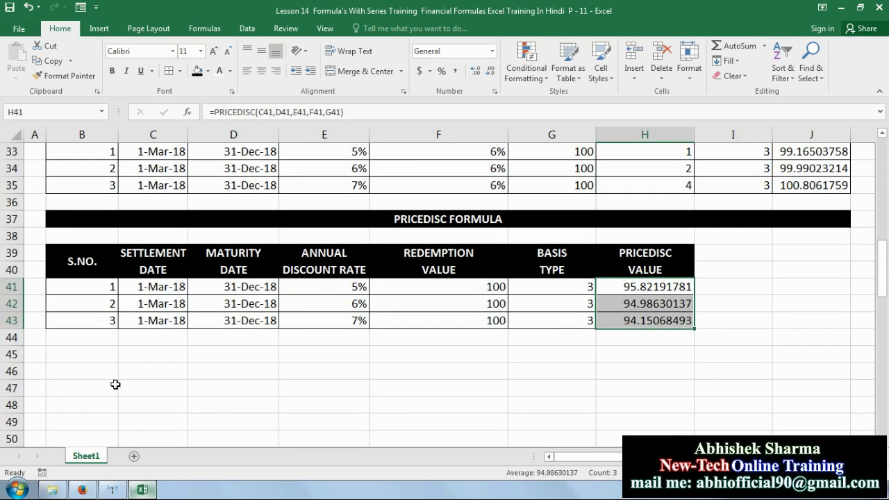
left_click(104, 371)
left_click(95, 355)
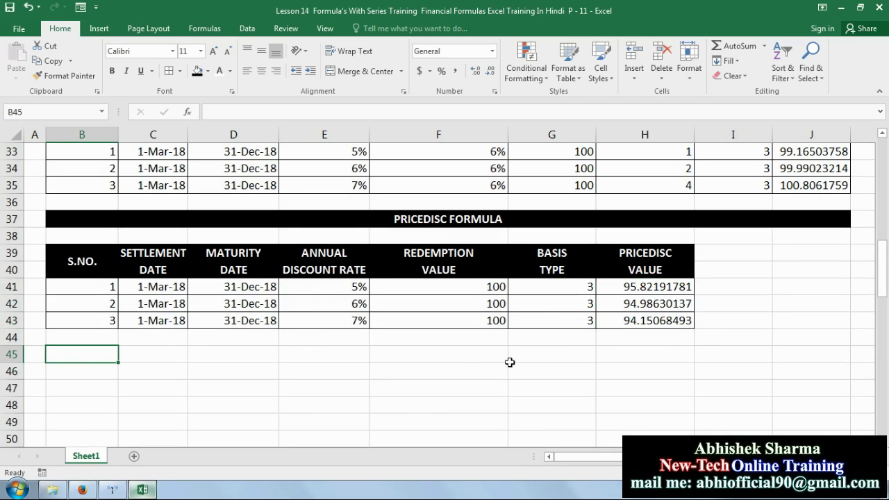
left_click_drag(406, 291, 633, 292)
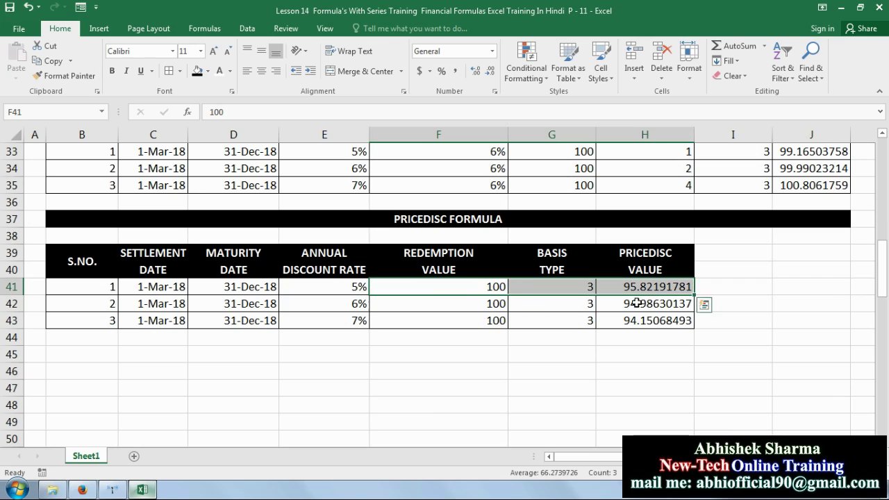
left_click(535, 384)
Try a redemption value of 12000 in cell F41 of the PRICEDISC table, check the result in H41, and undo the change
left_click(468, 289)
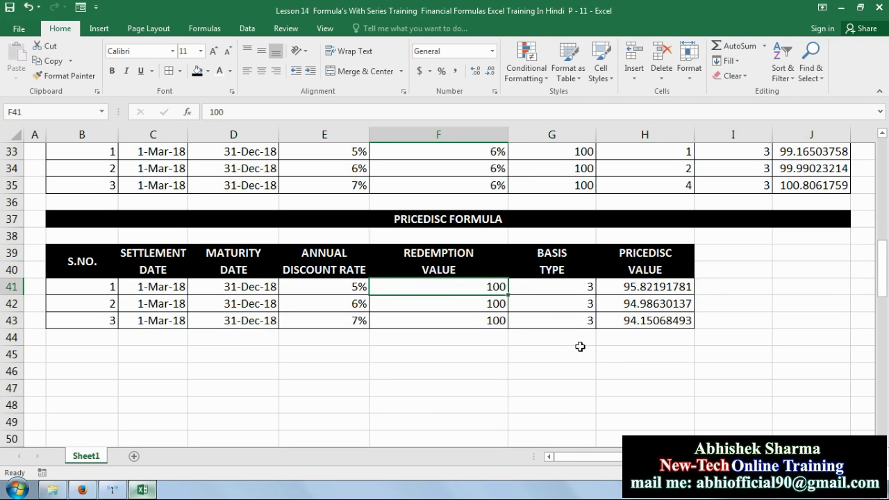
type("12000")
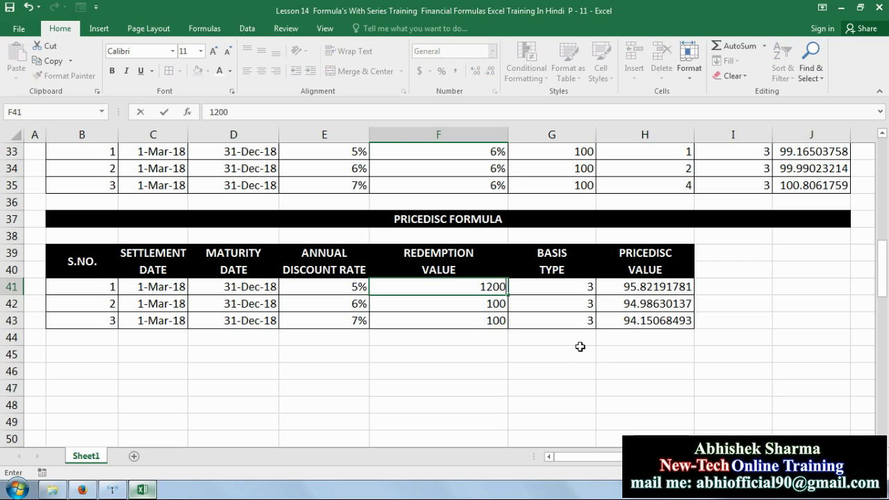
key("Return")
left_click(628, 289)
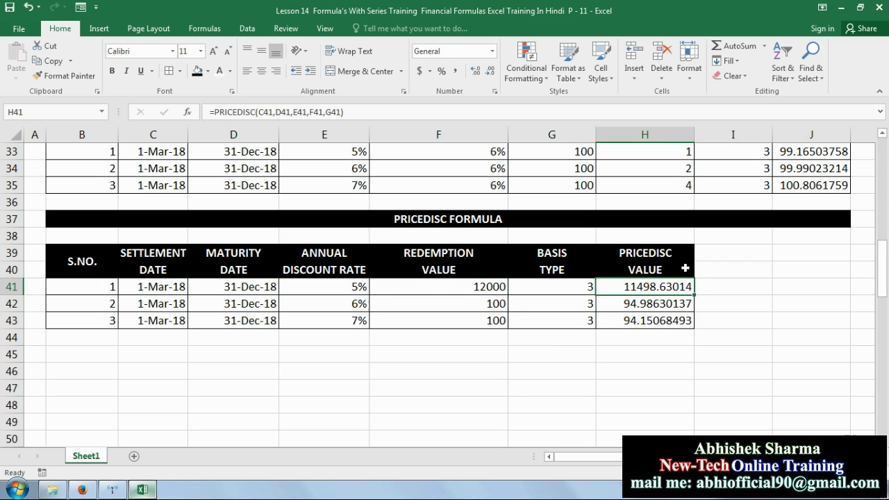
left_click(33, 8)
Try a redemption value of 12000 in cell G33 of the PRICE table and undo the change
left_click_drag(882, 266, 886, 236)
left_click(571, 253)
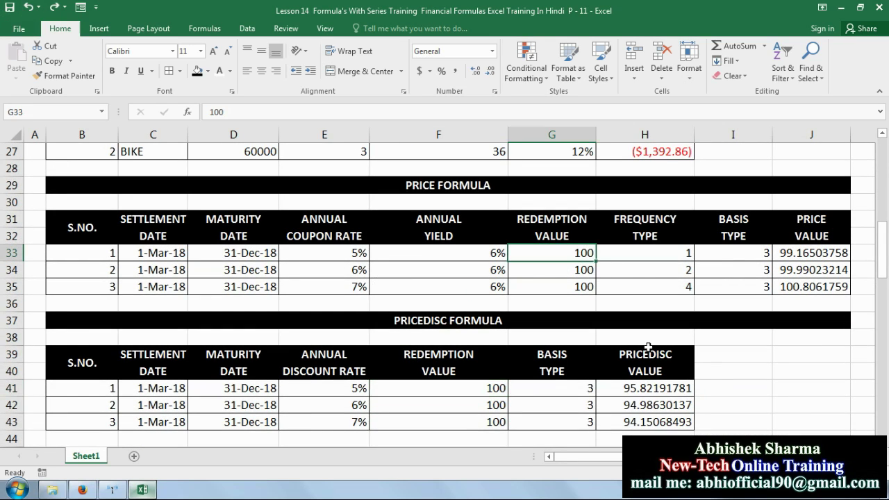
type("12000")
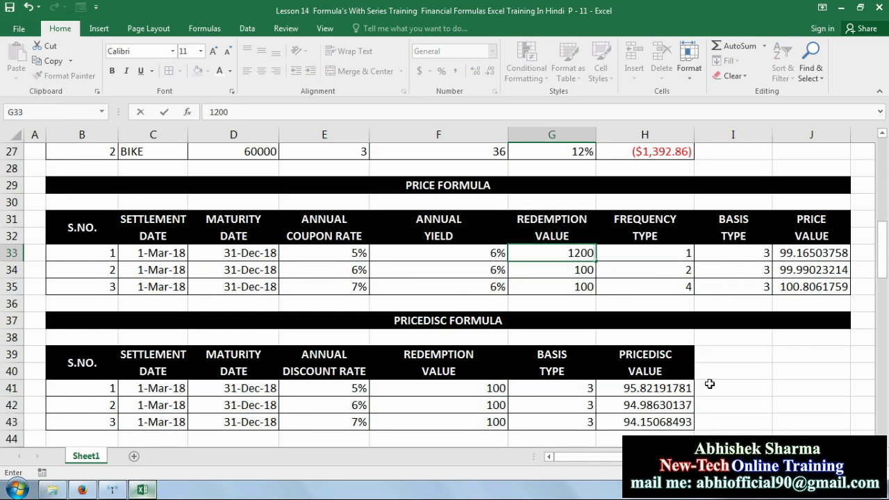
key("Return")
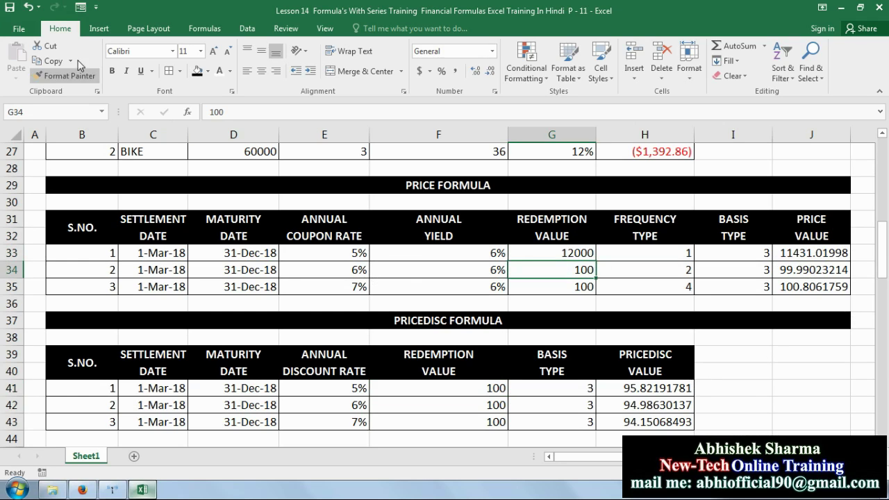
left_click(28, 7)
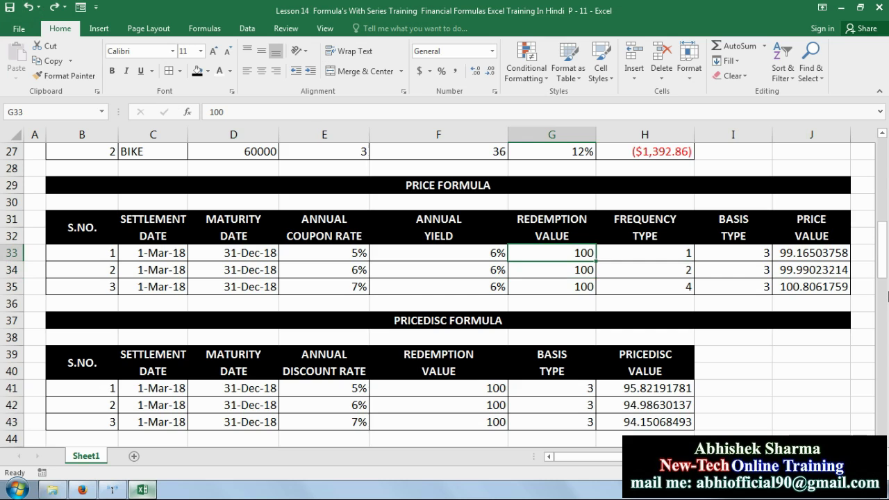
Check the formula list for the next function and copy the PRICEDISC FORMULA heading bar from row 37 to row 45
left_click_drag(881, 261, 880, 312)
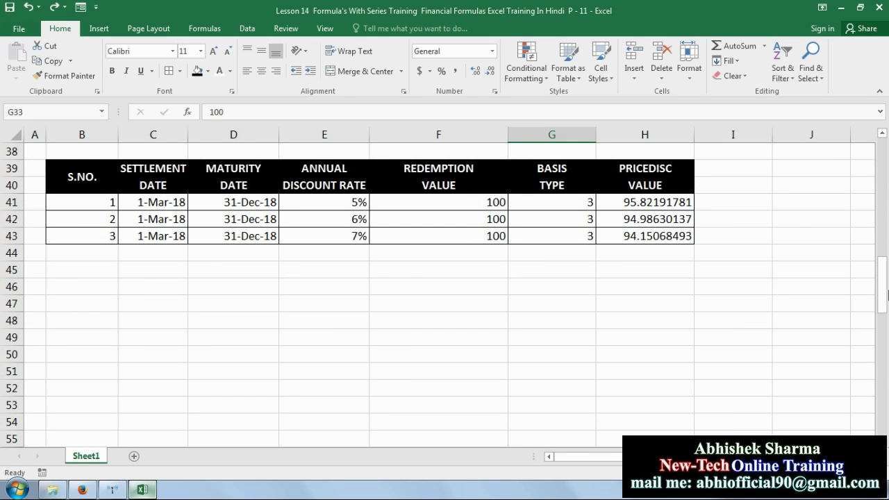
left_click_drag(886, 295, 886, 180)
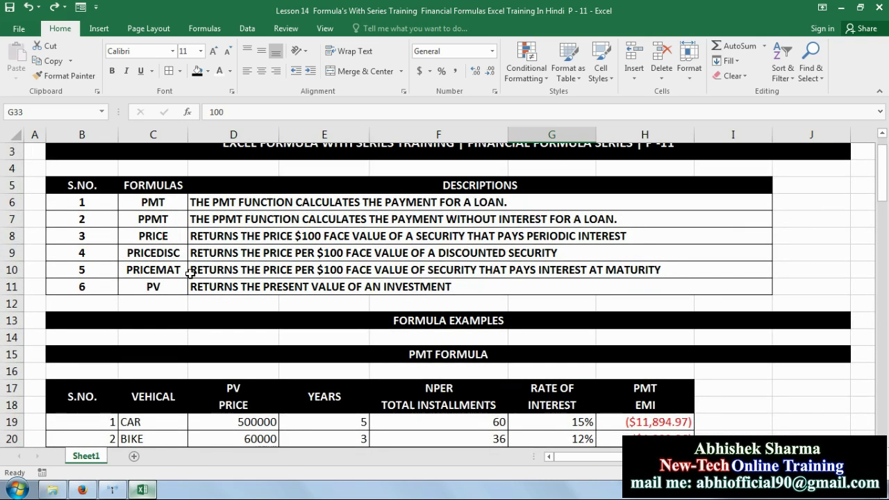
left_click_drag(884, 179, 883, 291)
left_click(500, 206)
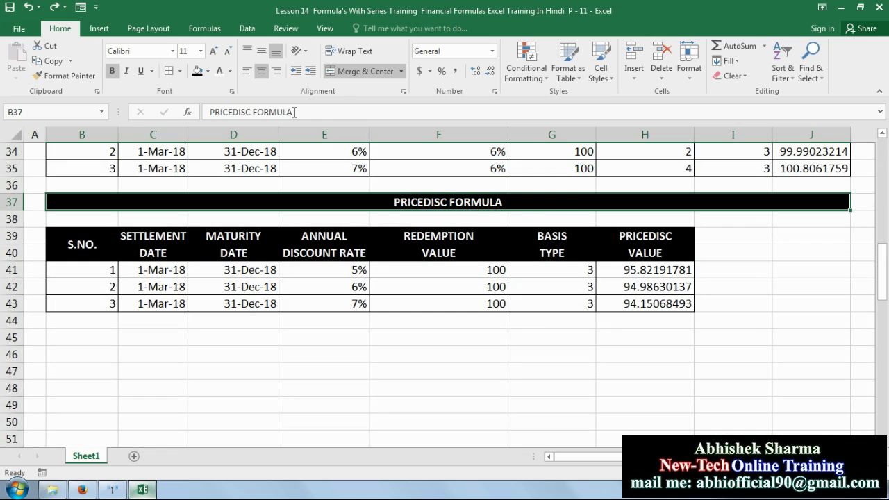
left_click(52, 61)
left_click(73, 336)
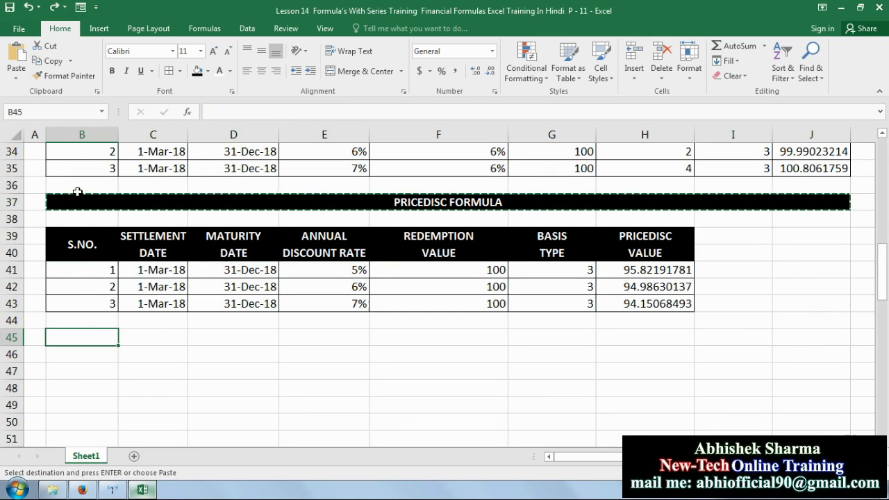
left_click(16, 55)
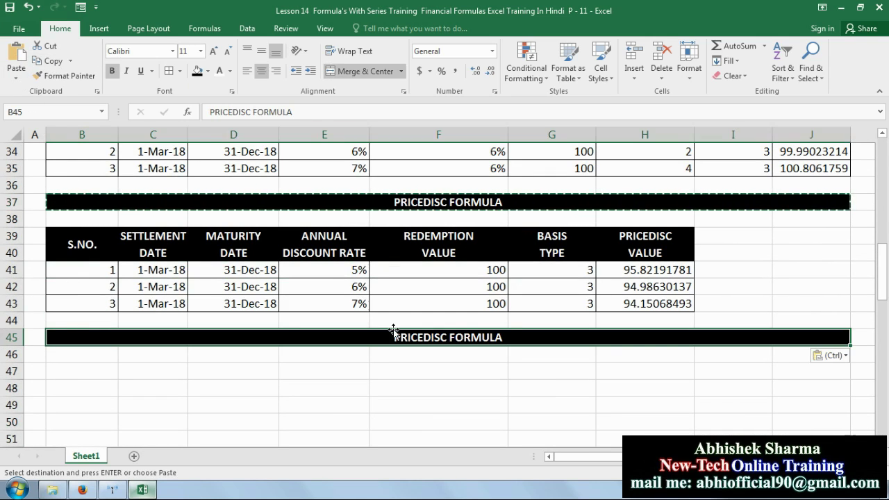
Change the copied heading in row 45 to PRICEMAT FORMULA
double_click(449, 338)
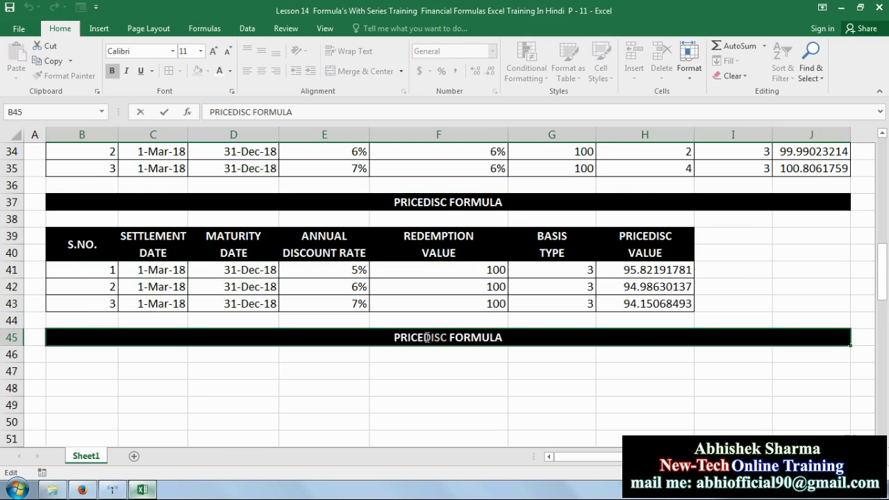
key("Delete")
key("Delete")
key("Delete")
key("Delete")
type("MAT")
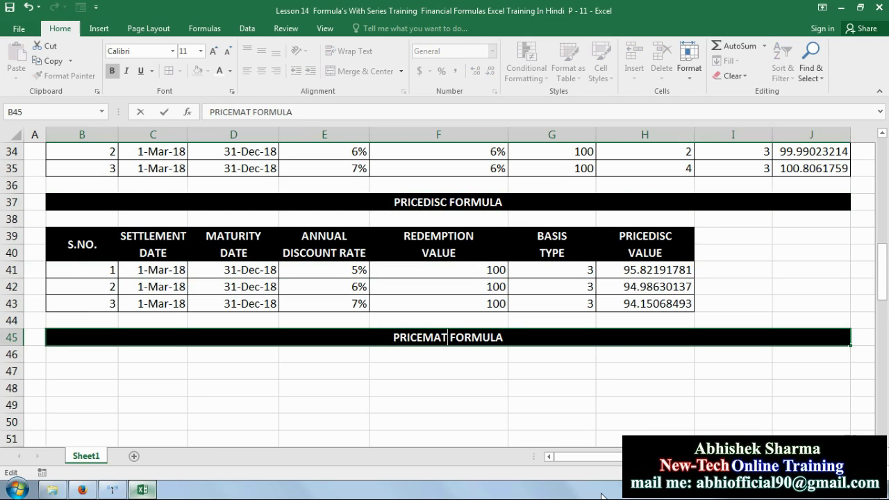
key("Return")
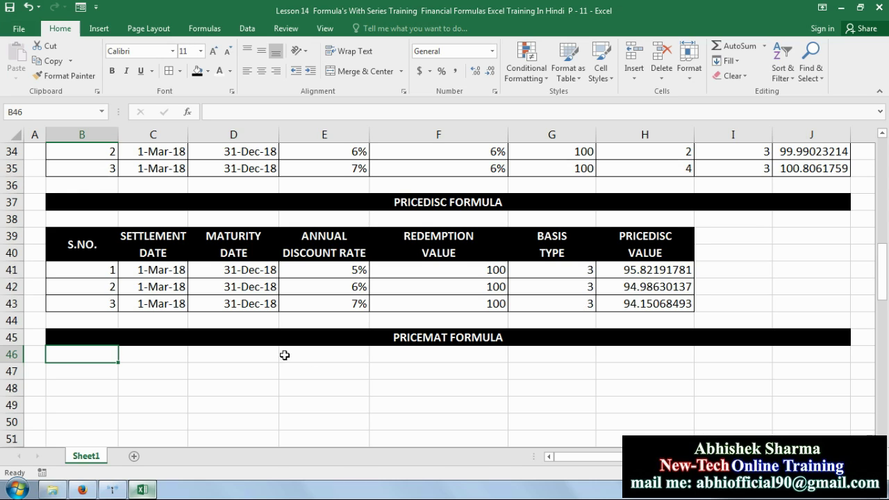
Copy the S.NO., SETTLEMENT DATE and MATURITY DATE columns in B39:D43 to the PRICEMAT section starting at B47
left_click_drag(86, 230, 234, 303)
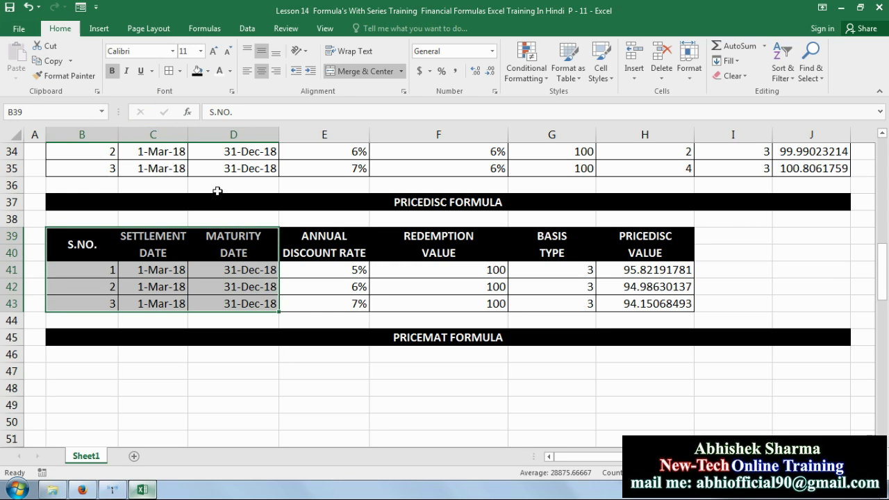
left_click(48, 61)
left_click(79, 372)
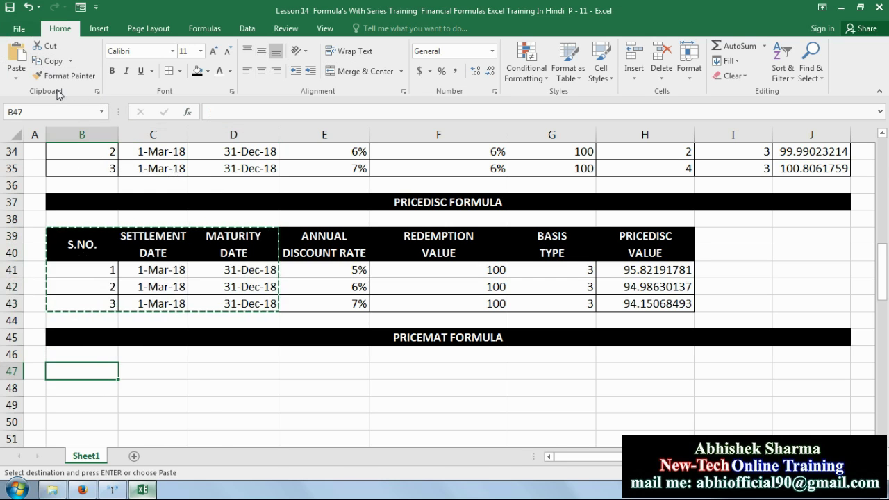
left_click(15, 55)
Enter the column header ISSUE in E47 and DATE in E48
left_click(306, 370)
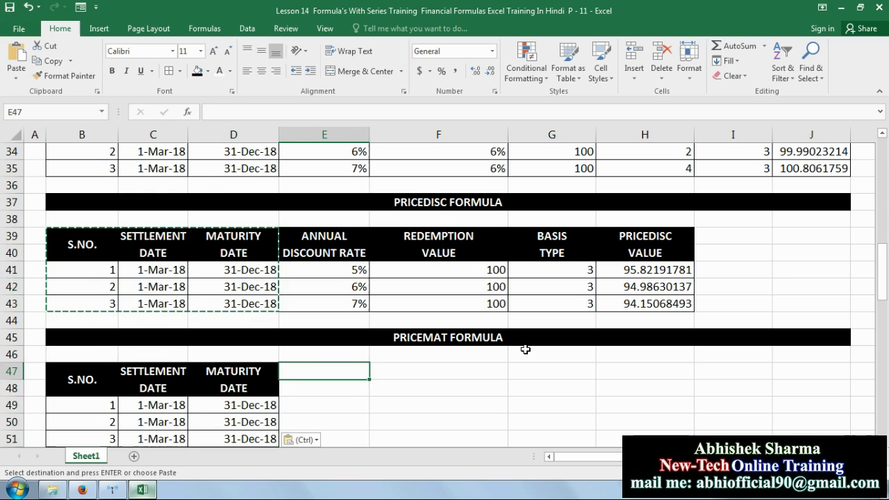
type("ISSU")
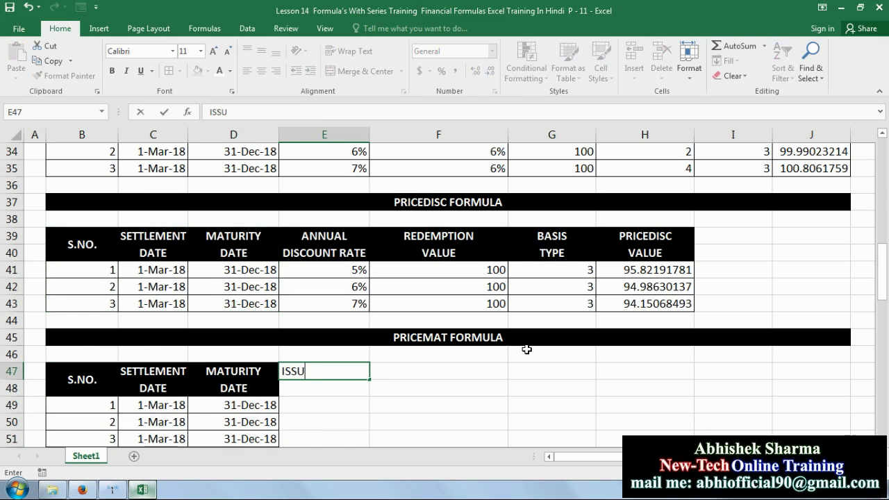
type("E")
key("Return")
type("DATE")
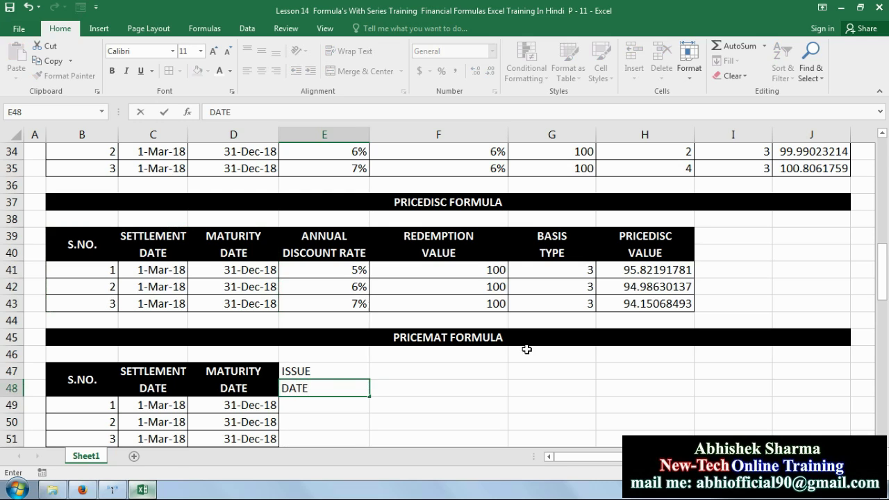
key("Tab")
key("Up")
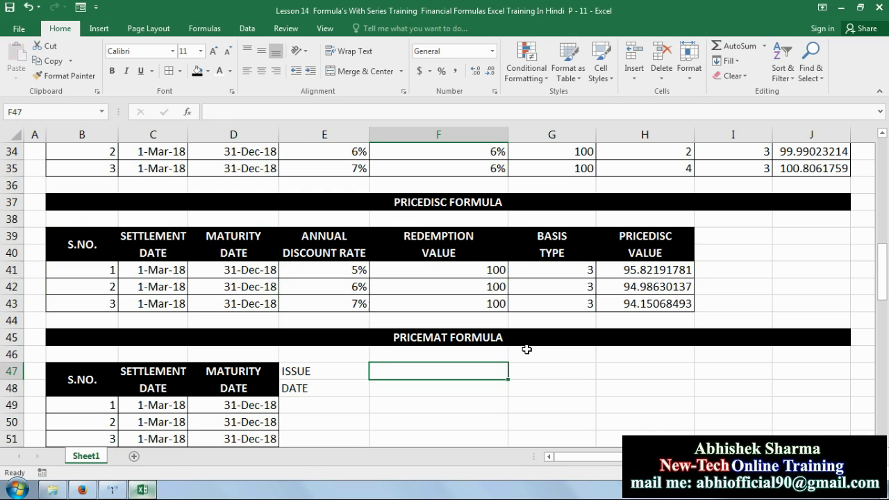
Copy the ANNUAL DISCOUNT RATE column in E39:E43 to the PRICEMAT table starting at F47
left_click_drag(344, 236, 345, 301)
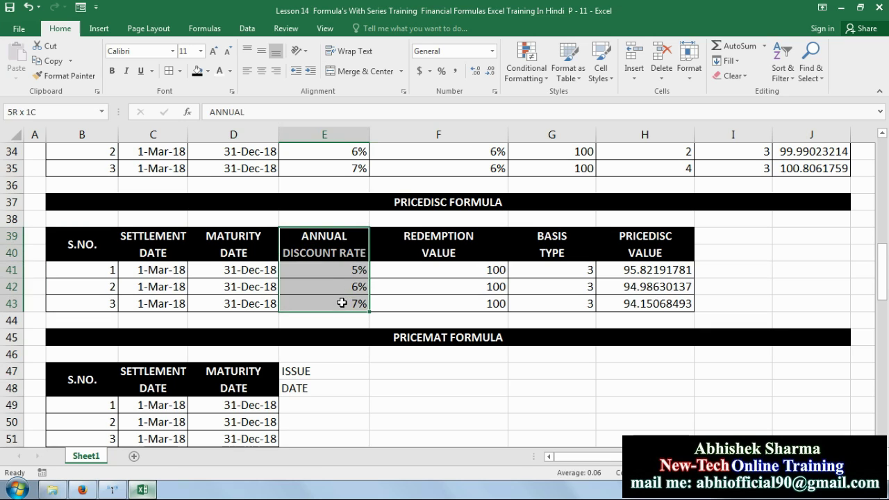
left_click(67, 66)
left_click(407, 368)
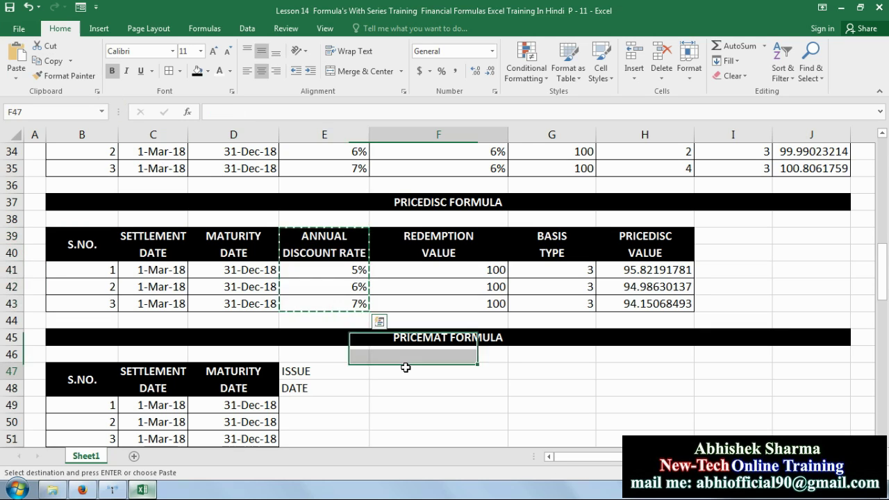
left_click(13, 59)
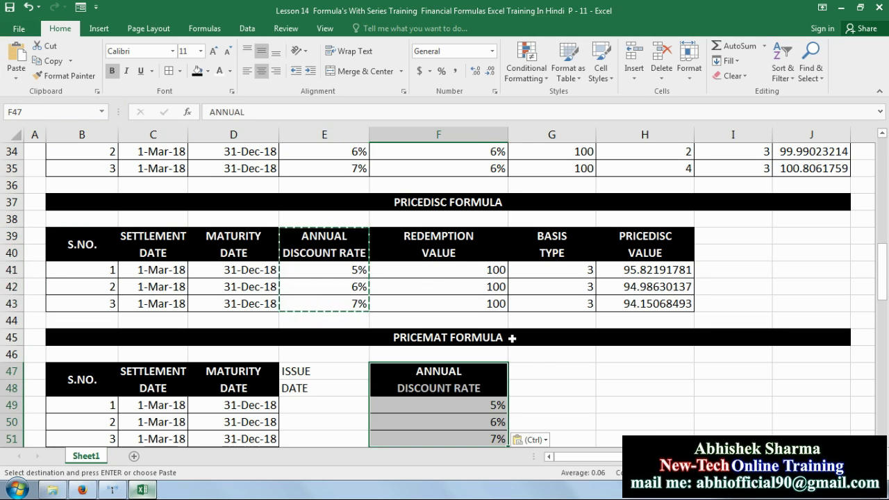
Copy the ANNUAL YIELD column in F31:F35 of the PRICE table to the PRICEMAT table starting at G47
left_click(540, 368)
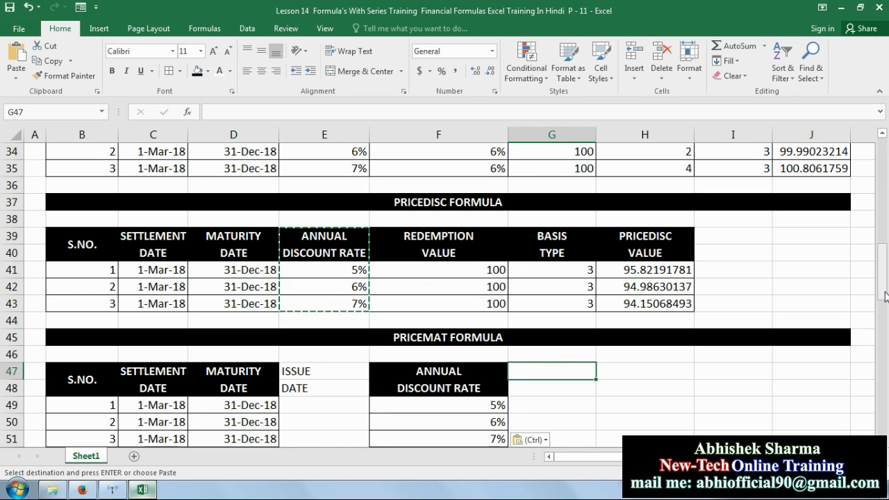
scroll(580, 244, "up", 2)
left_click_drag(457, 221, 459, 270)
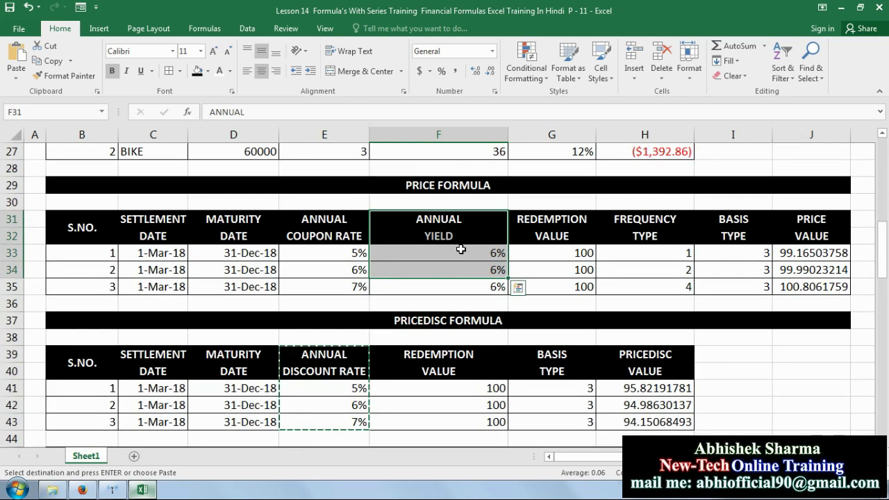
left_click(69, 63)
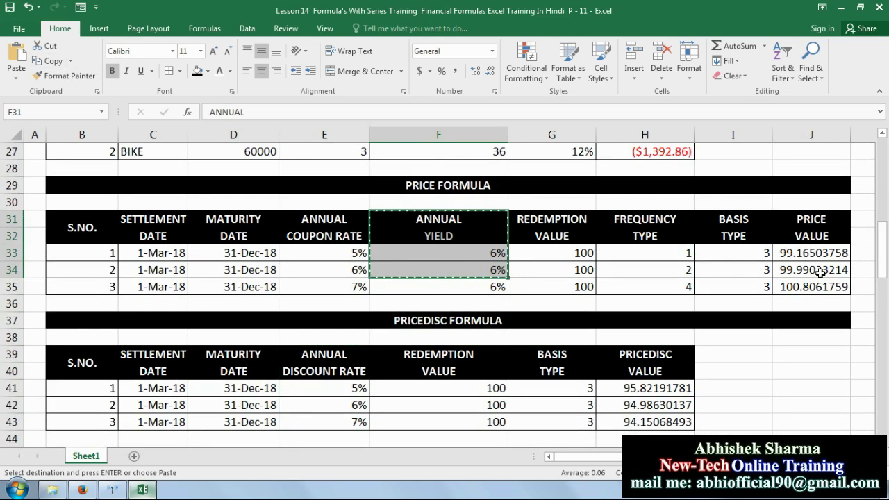
key("ctrl+v")
left_click_drag(463, 219, 466, 286)
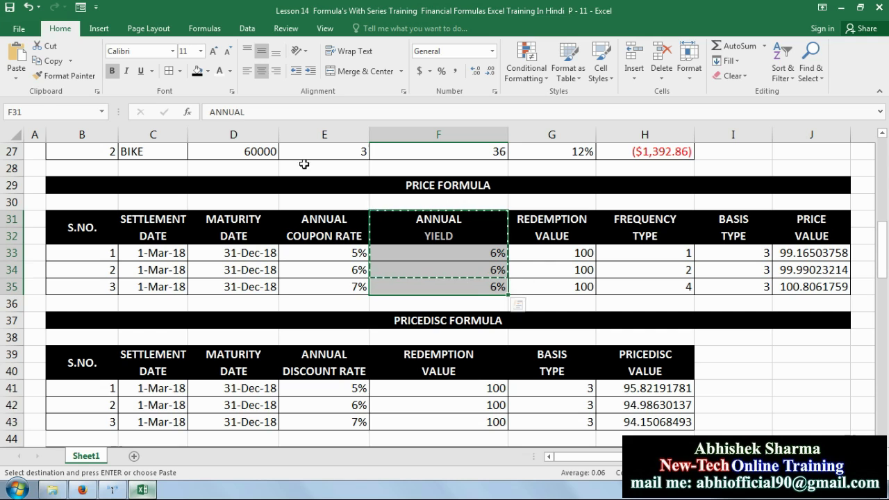
left_click(50, 61)
left_click_drag(885, 217, 885, 270)
left_click(515, 270)
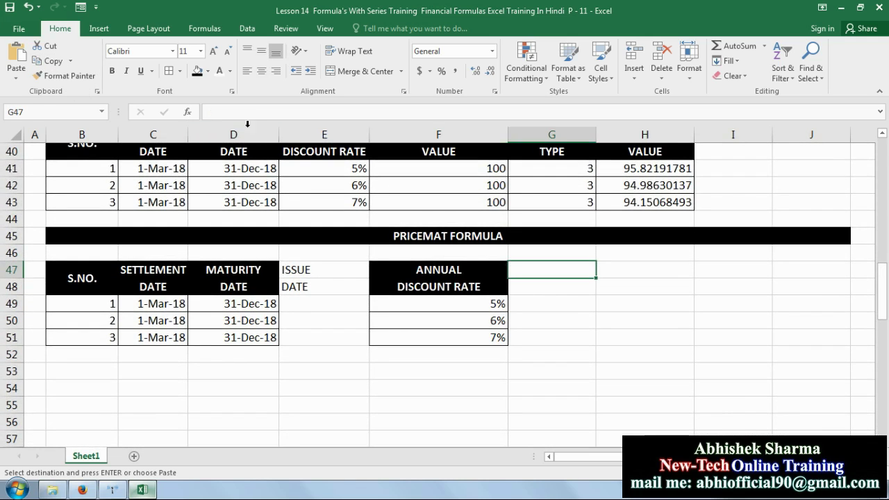
left_click(15, 55)
left_click(321, 304)
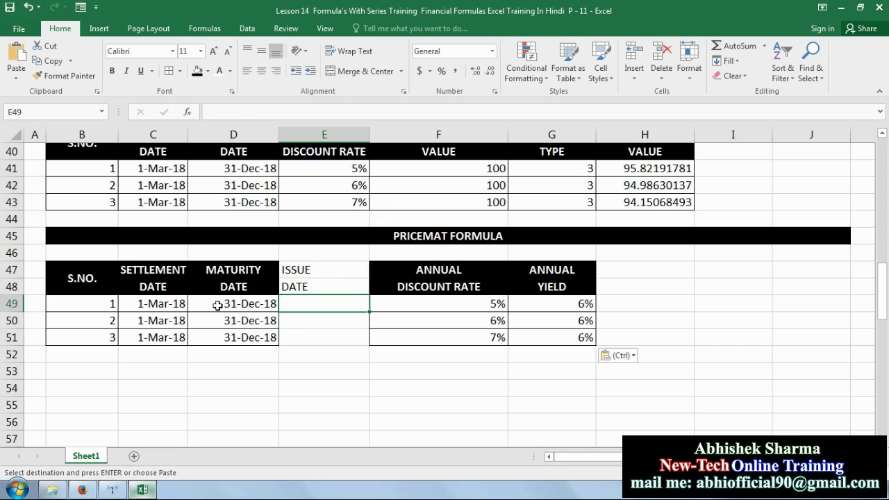
left_click(160, 306)
left_click(245, 304)
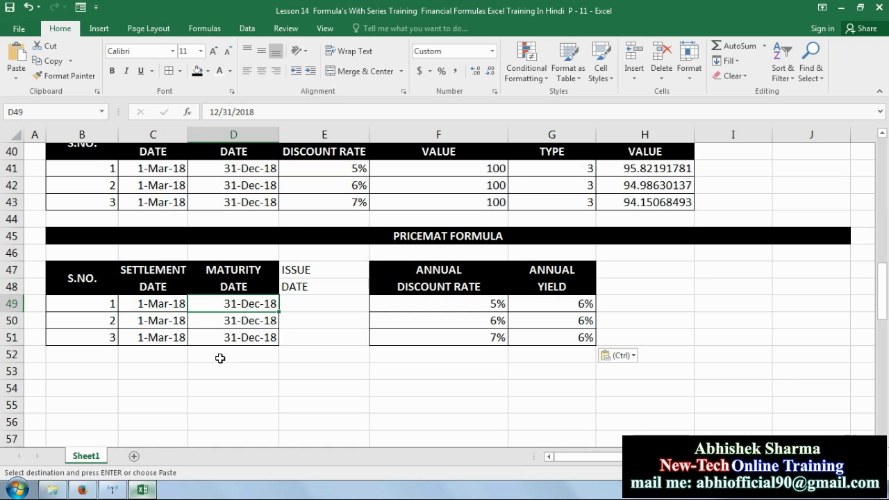
Format the ISSUE DATE header in E47:E48 with black fill, white bold text, and centered alignment both vertically and horizontally
left_click_drag(327, 268, 316, 285)
left_click(198, 71)
left_click(219, 70)
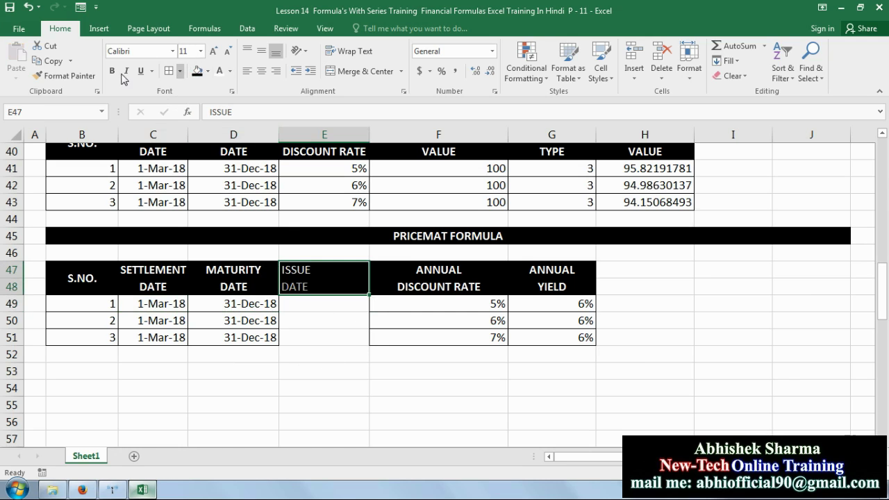
left_click(262, 51)
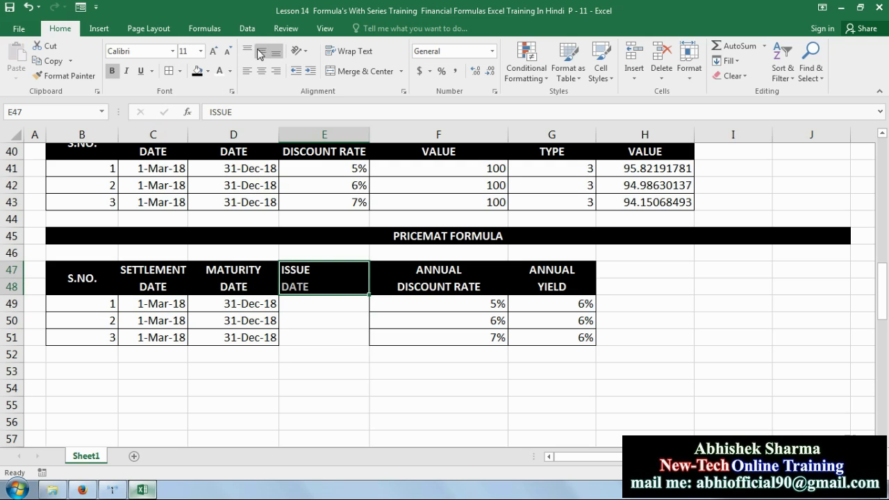
left_click(261, 71)
Enter the issue date 2-FEB-2018 in E49 and fill it down through E51
left_click(319, 305)
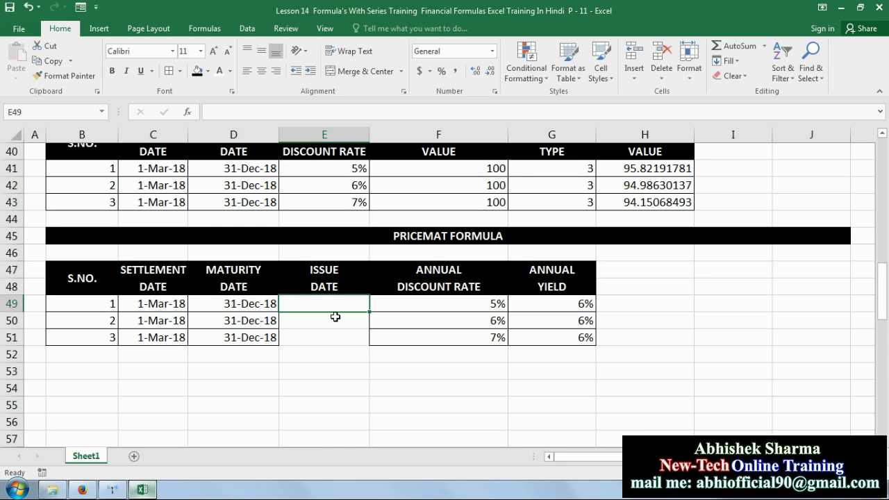
type("2-FEB")
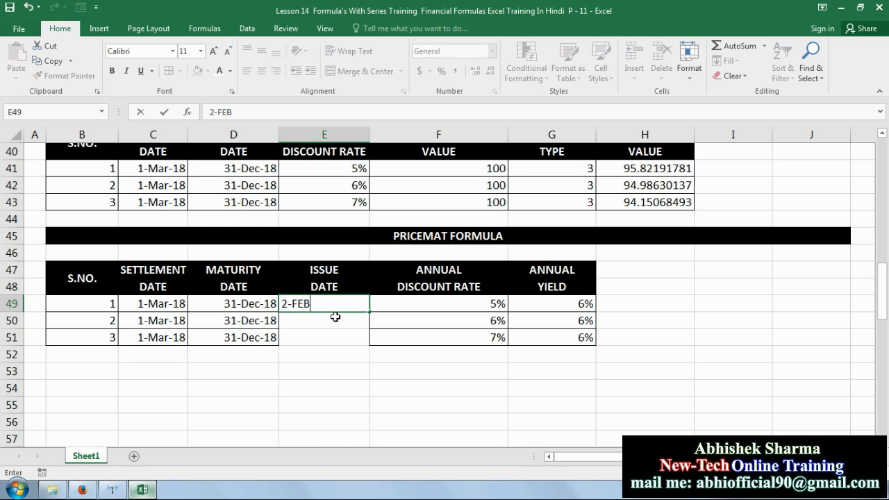
type("-2018")
key("Return")
left_click_drag(324, 304, 321, 337)
key("ctrl+d")
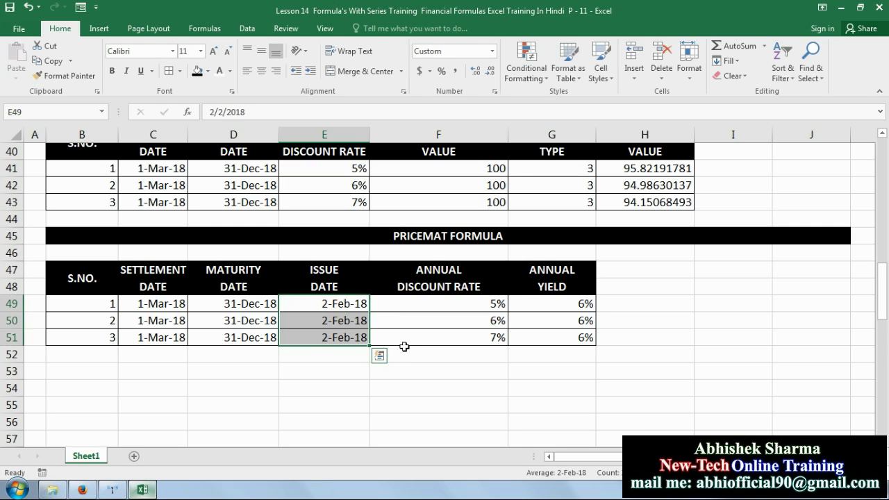
left_click(399, 372)
left_click(165, 309)
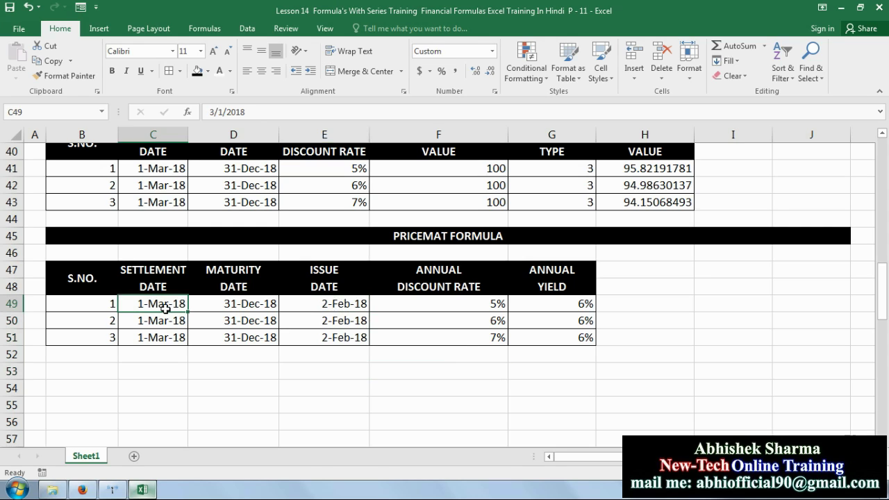
left_click(259, 311)
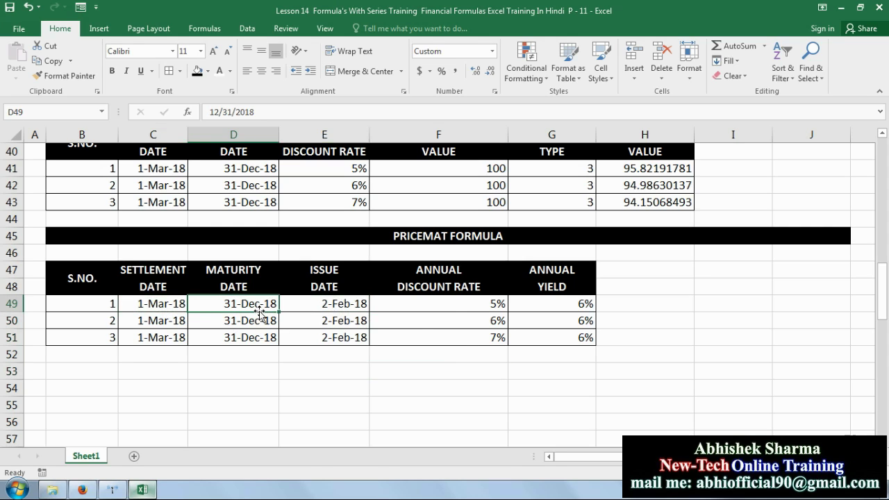
Copy the BASIS TYPE column in G39:G43 to the PRICEMAT table starting at H47
left_click(621, 271)
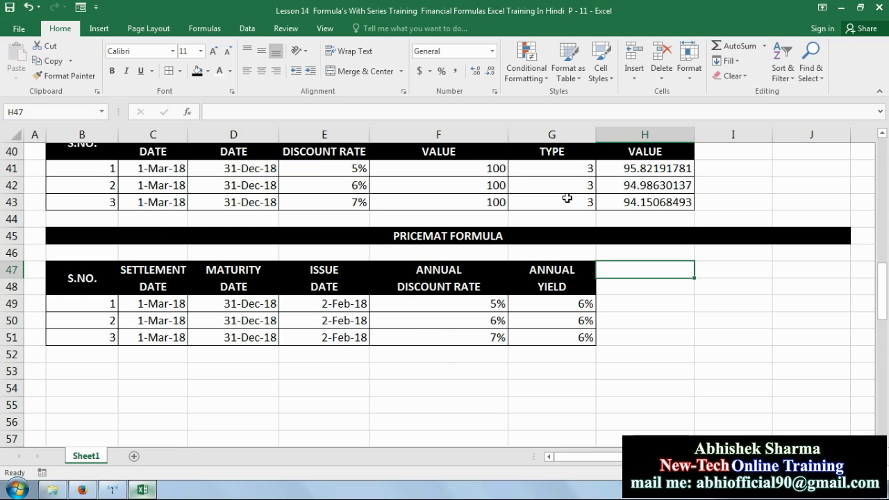
left_click_drag(565, 198, 565, 142)
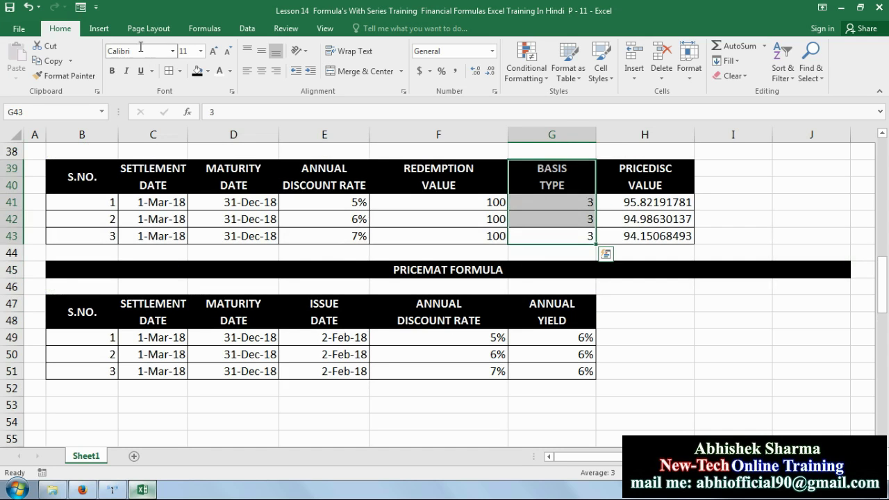
left_click(48, 61)
left_click(623, 300)
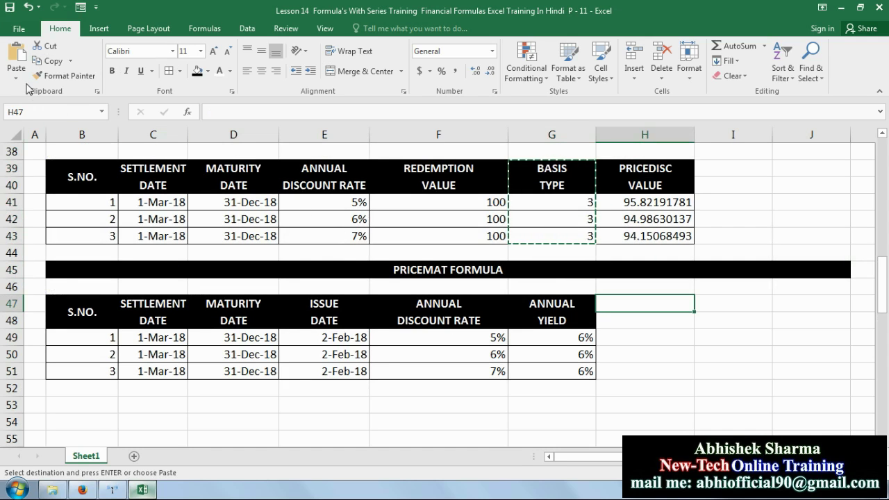
left_click(17, 61)
Copy the PRICEDISC VALUE header in H39:H40 to the PRICEMAT table starting at I47
left_click(645, 171)
mouse_move(645, 176)
left_mouse_down()
mouse_move(639, 237)
mouse_move(635, 186)
mouse_move(650, 186)
left_mouse_up()
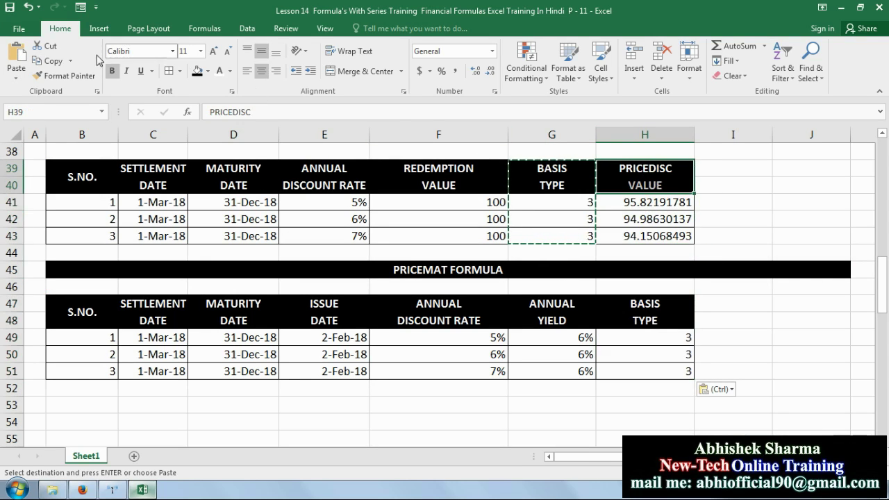
left_click(49, 61)
left_click(721, 304)
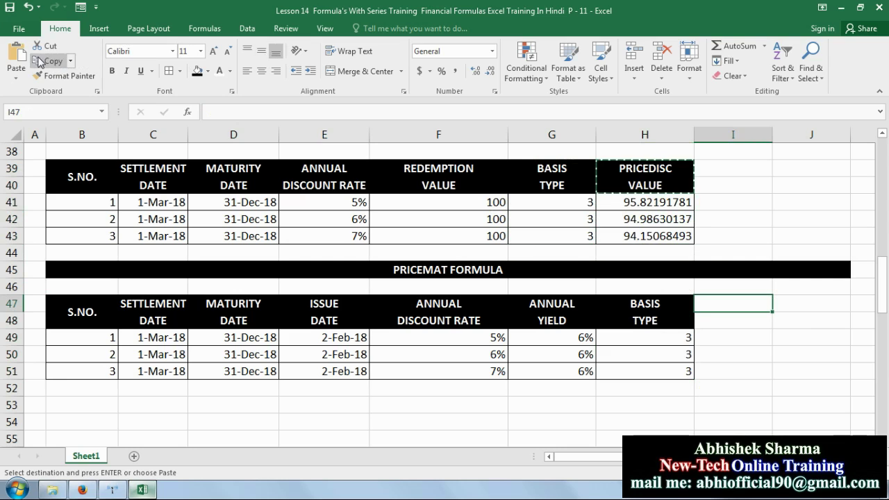
left_click(17, 59)
Change the copied header text in I47 to PRICEMAT
double_click(747, 303)
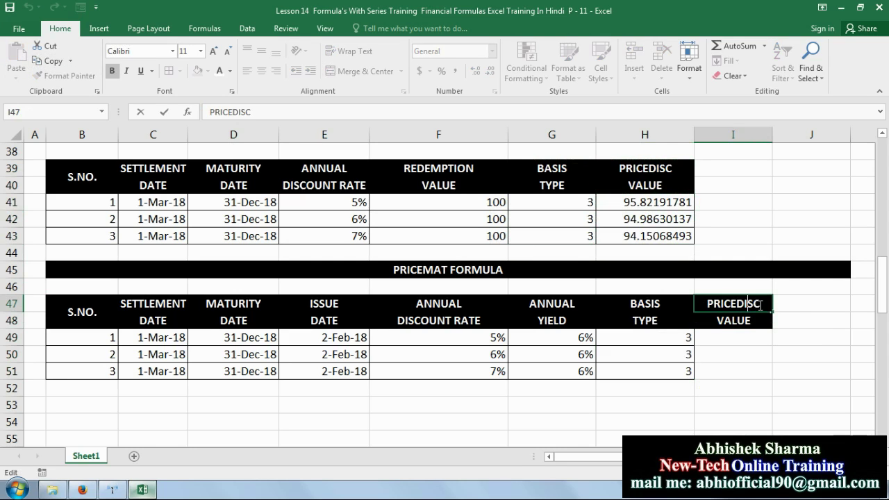
key("Delete")
key("Delete")
key("Delete")
key("Delete")
type("MAT")
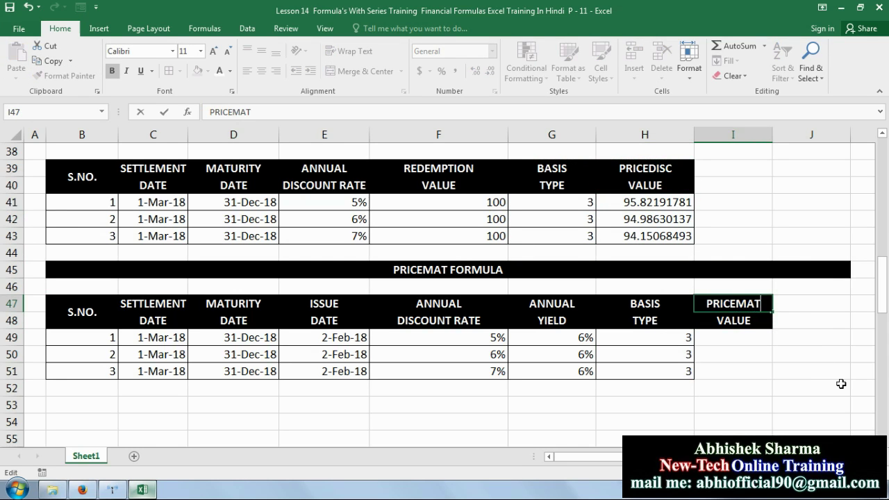
key("Return")
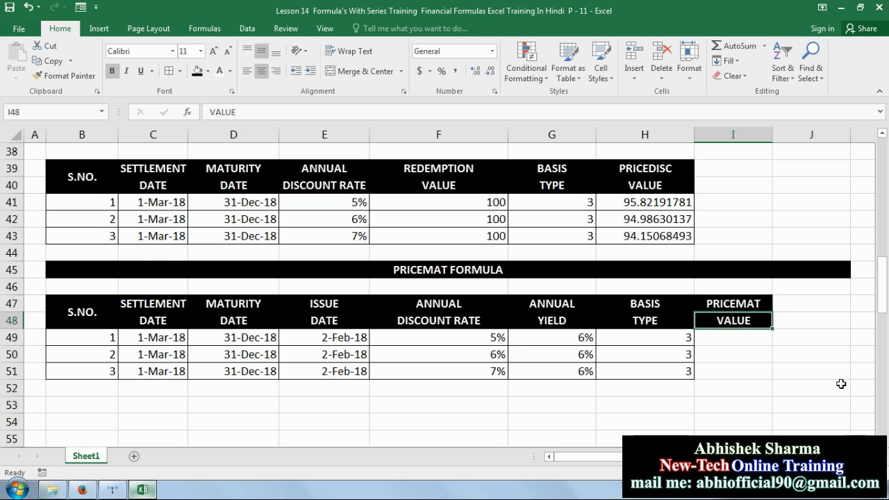
key("Return")
left_click(755, 382)
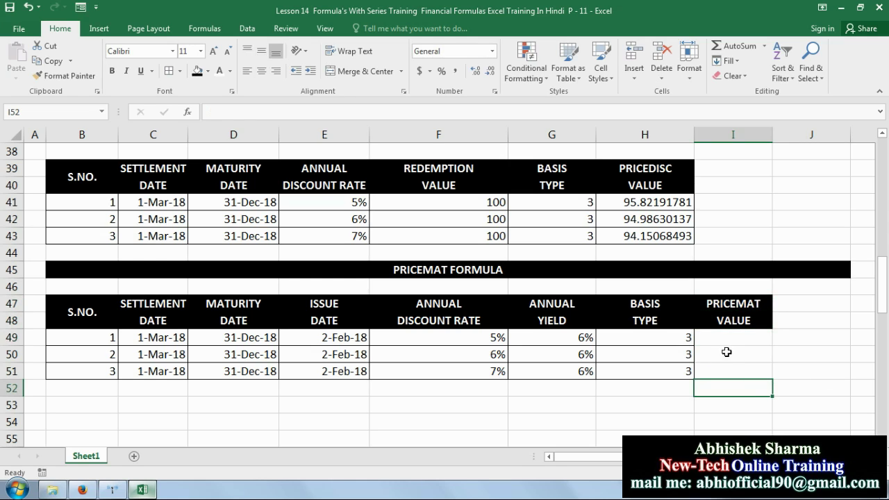
Enter the formula =PRICEMAT(C49,D49,E49,F49,G49,H49) in I49 for the first row's PRICEMAT value
left_click(727, 337)
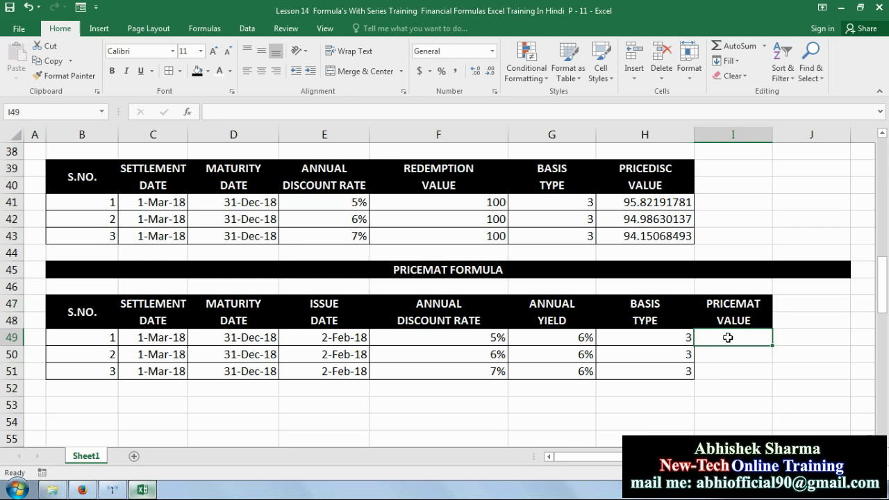
type("P")
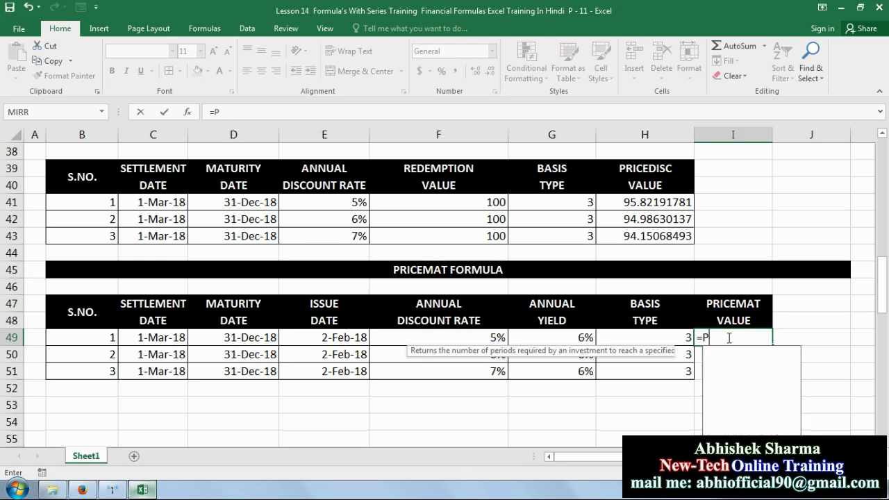
type("RICEM")
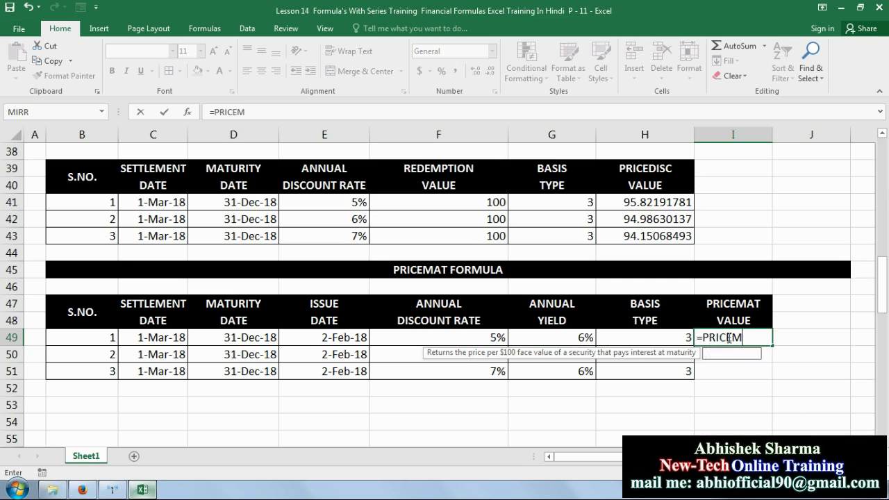
type("AT(")
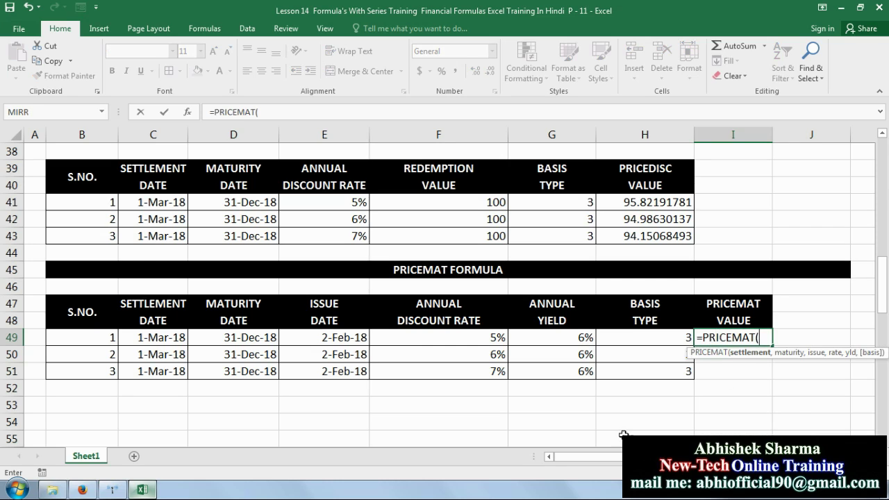
left_click(151, 338)
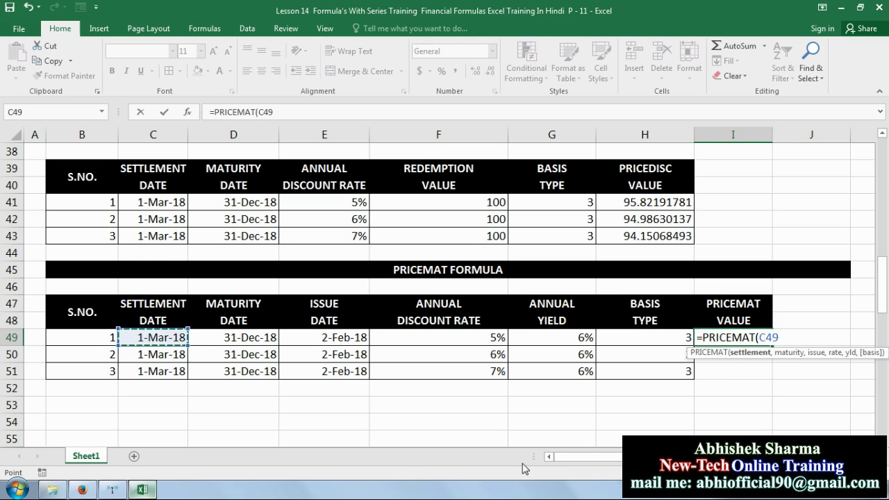
type(",")
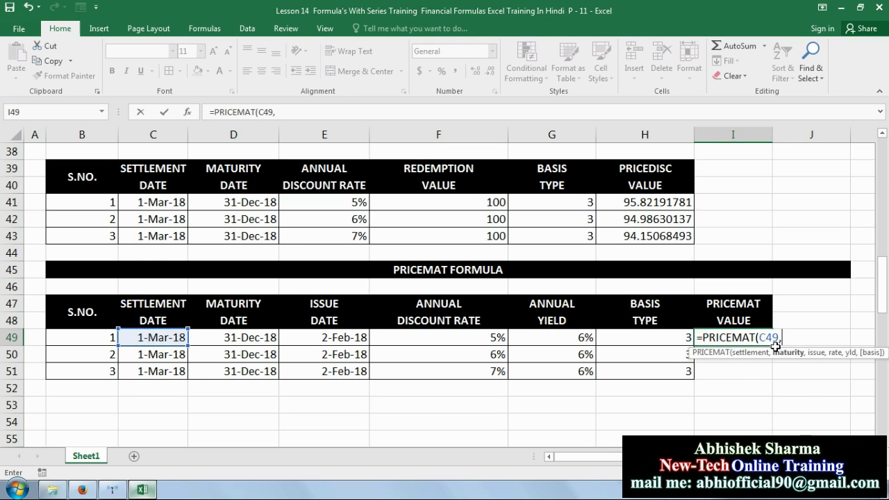
left_click(264, 341)
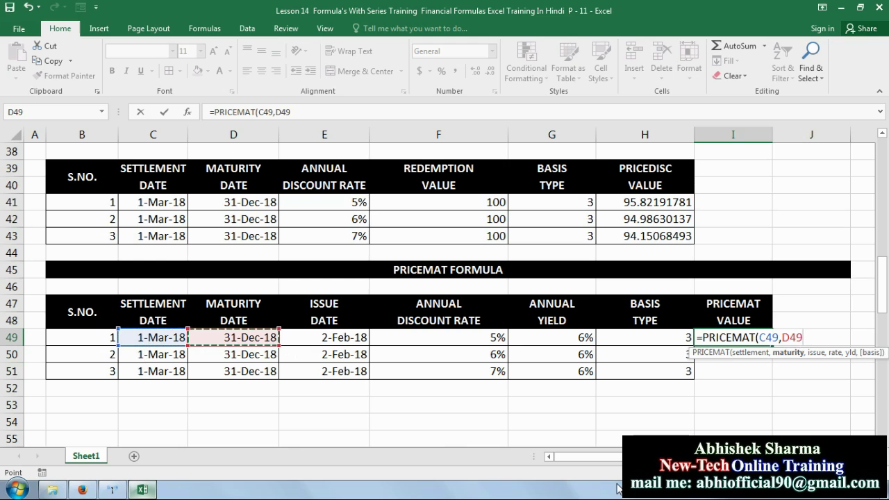
type(",")
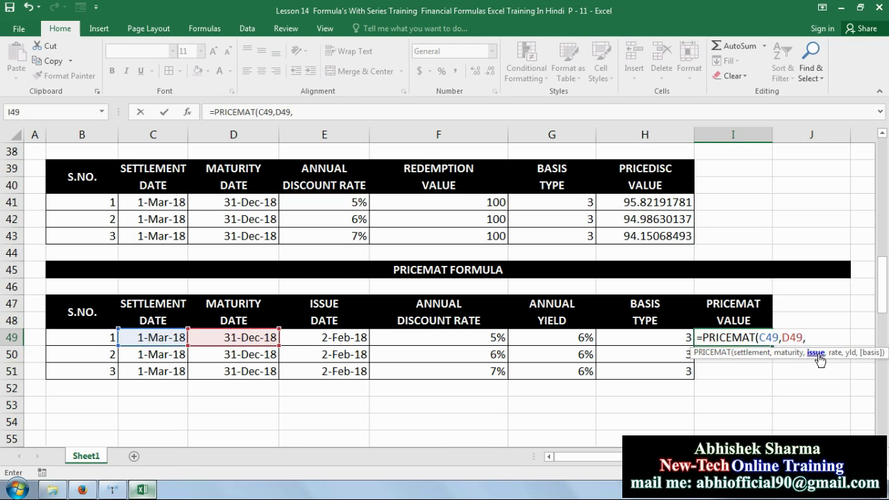
left_click(340, 340)
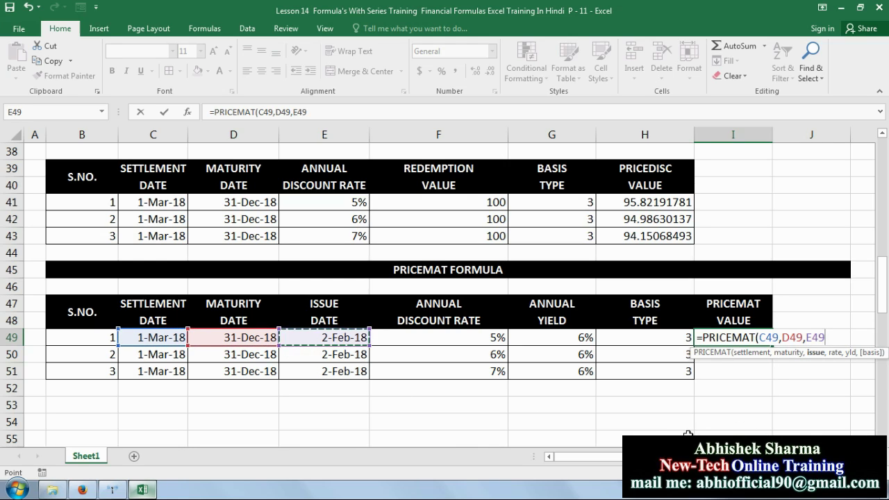
type(",")
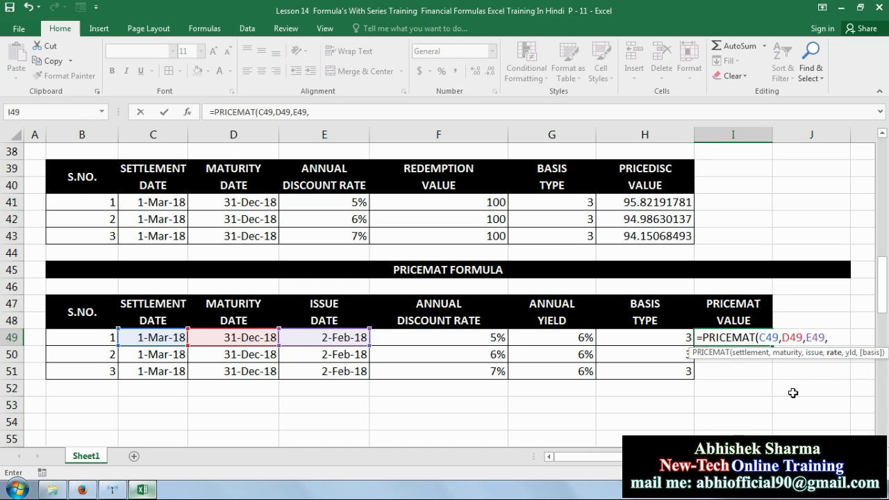
left_click(469, 339)
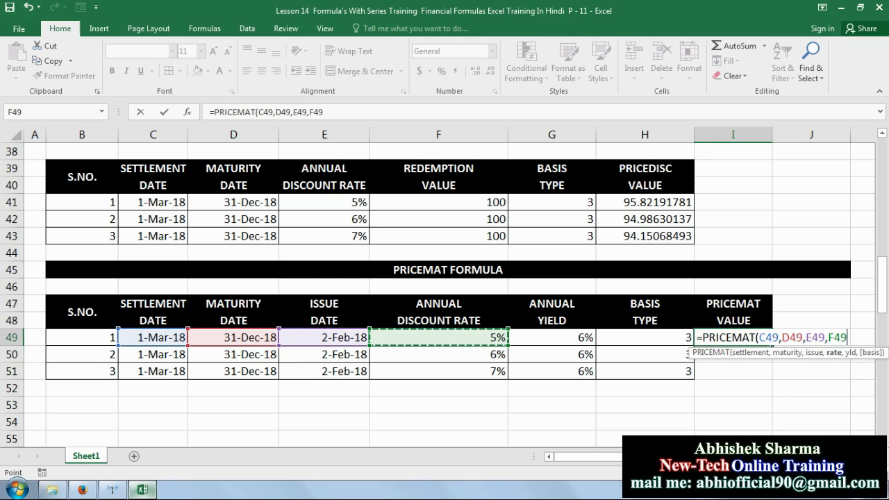
type(",")
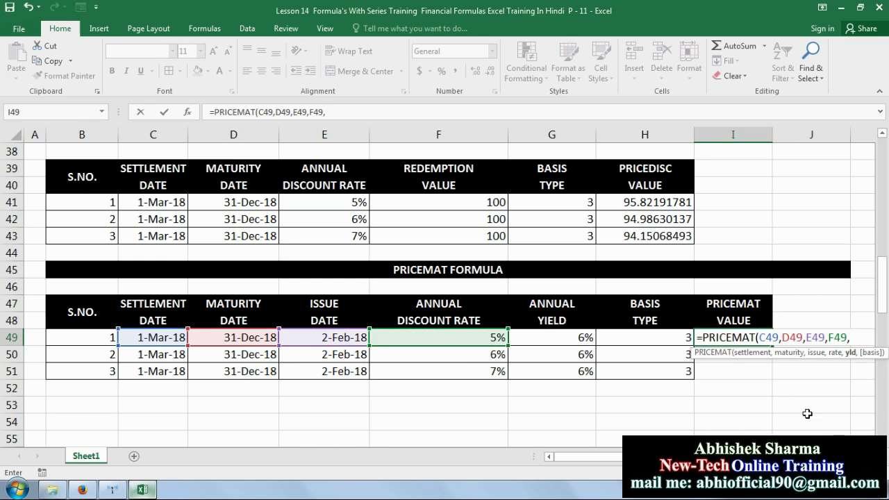
left_click(559, 338)
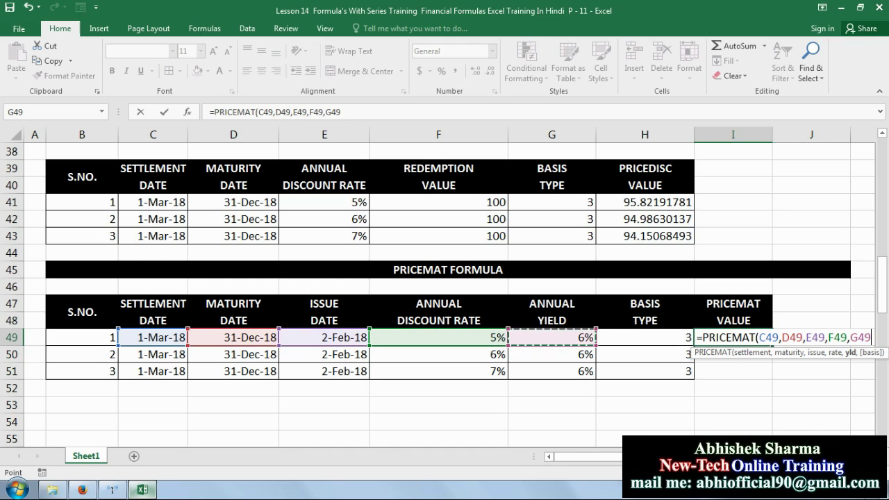
type(",")
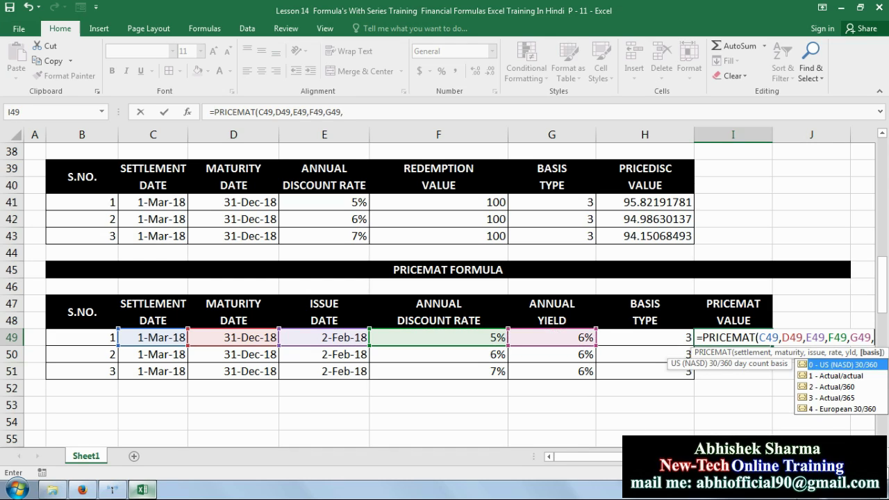
left_click(668, 341)
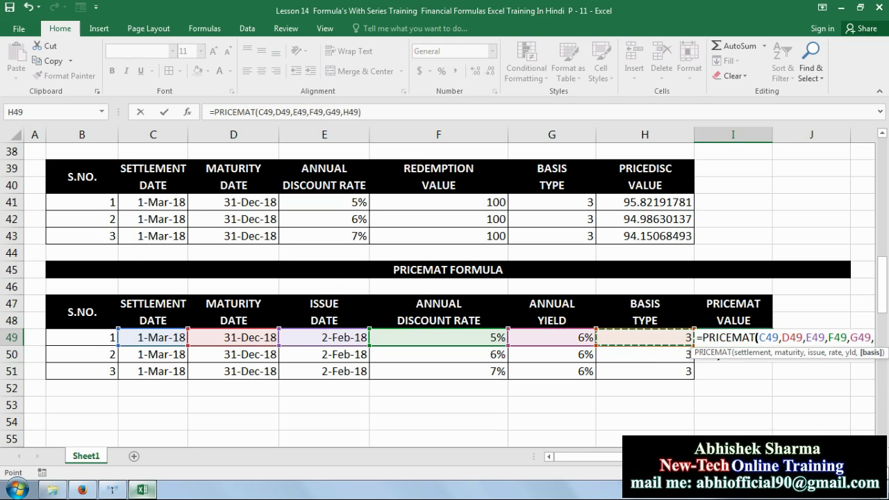
key("Return")
Enter =PRICEMAT(C50,D50,E50,F50,G50,H50) in I50 and fill the PRICEMAT formula from I49 down to I51
type("=")
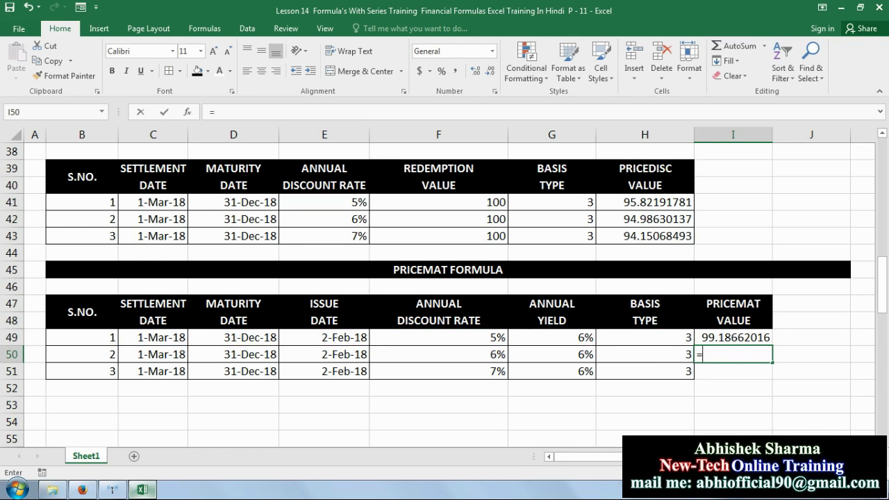
type("PRICE")
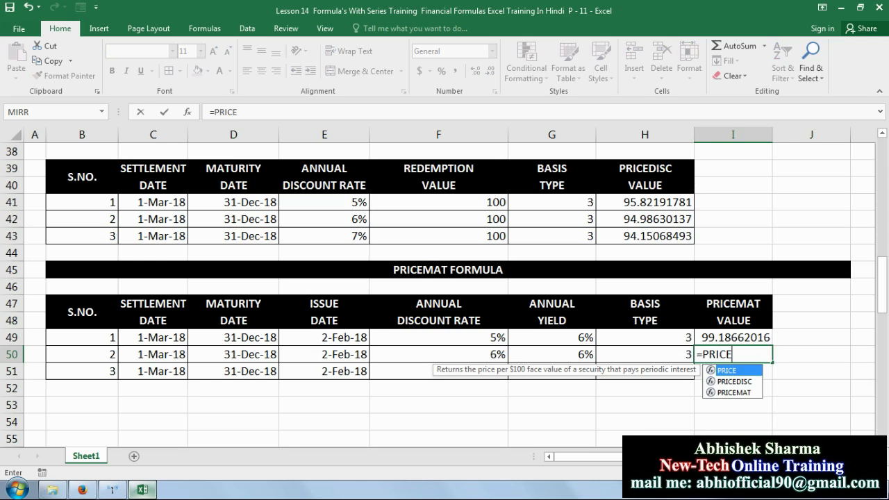
type("MAT")
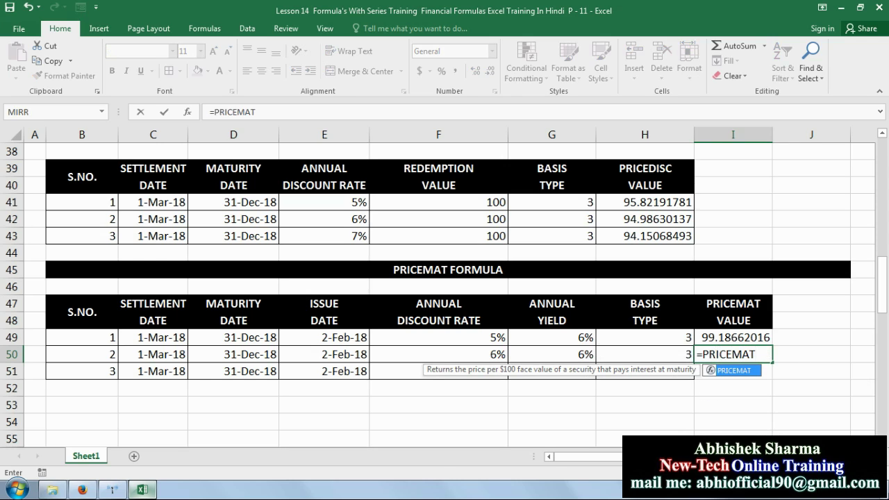
type("(")
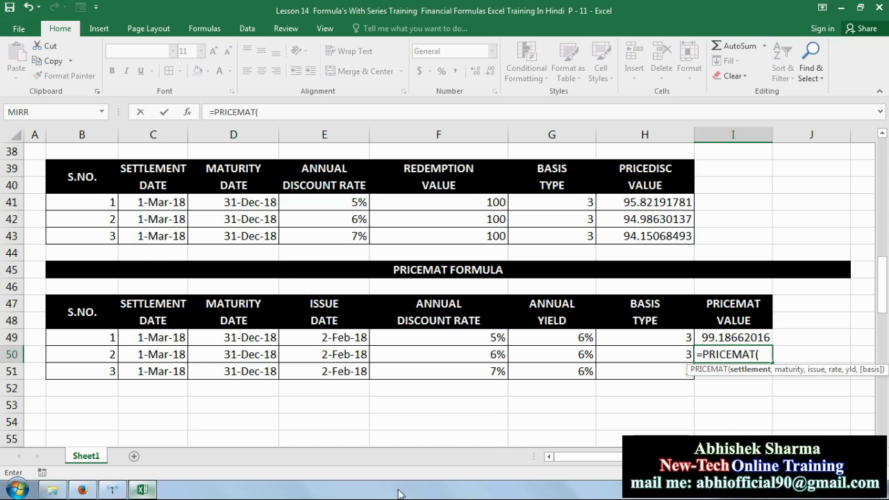
left_click(177, 356)
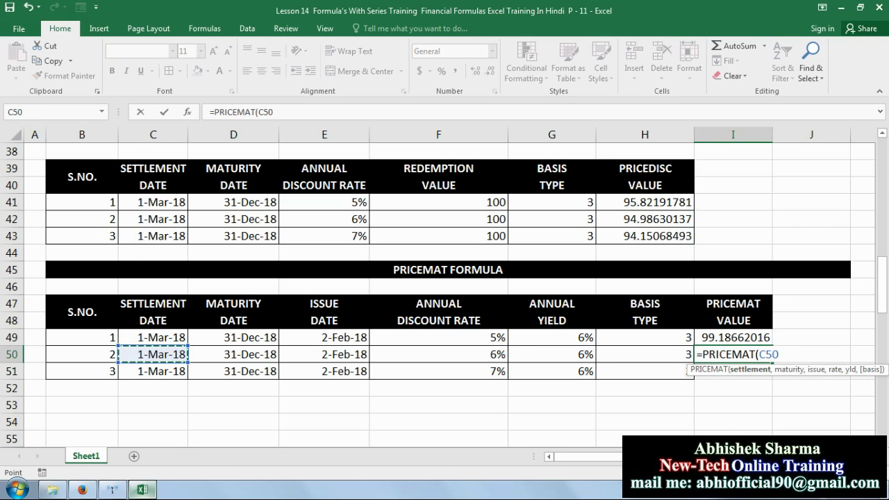
type(",")
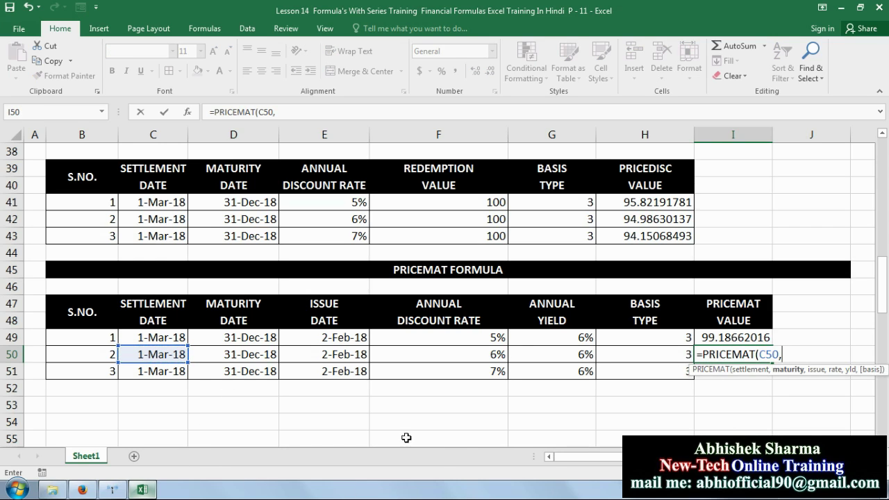
left_click(265, 355)
type(",")
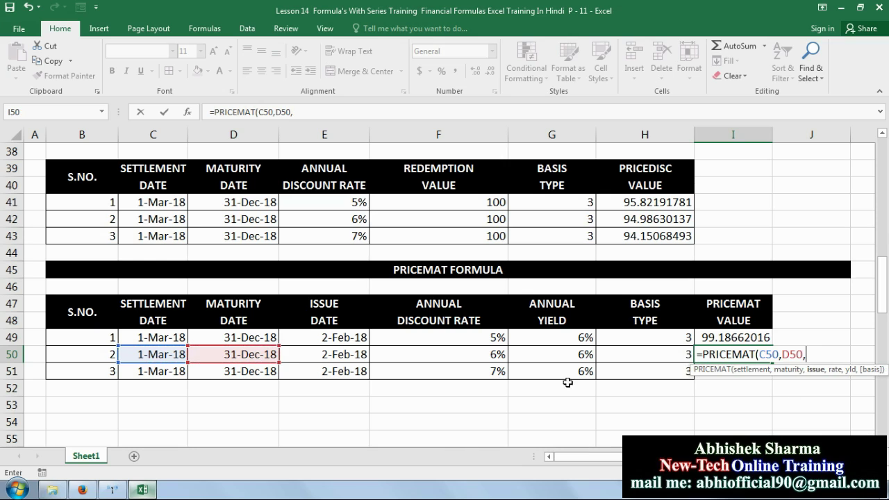
left_click(346, 355)
type(",")
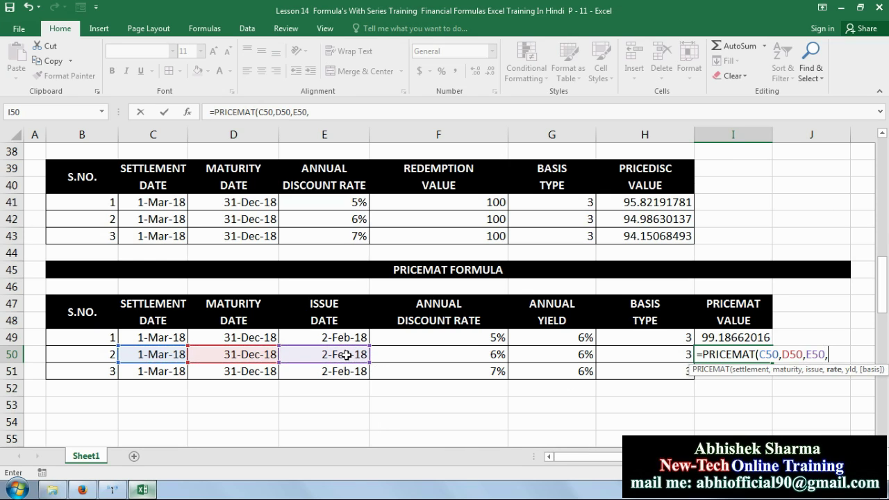
left_click(410, 354)
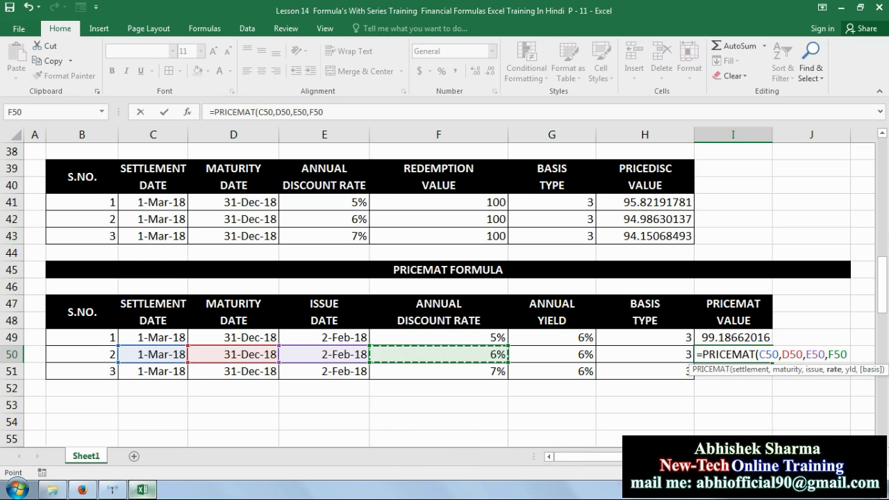
type(",")
left_click(568, 358)
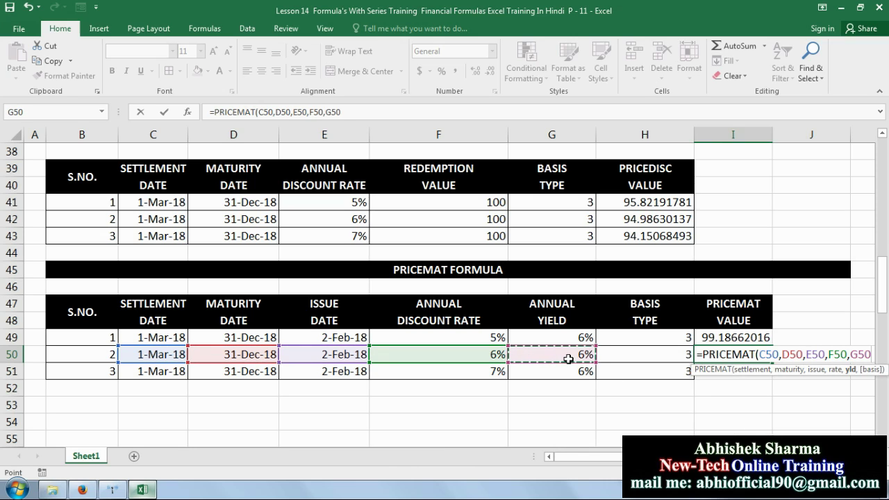
type(",")
left_click(607, 355)
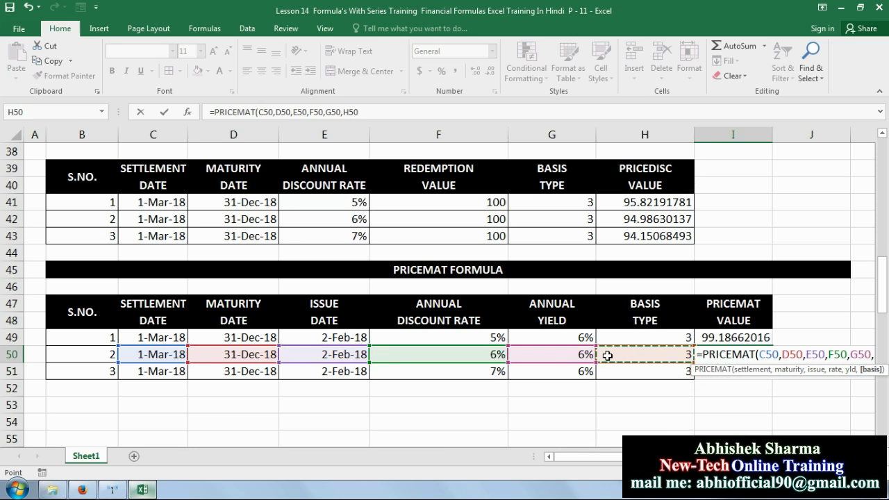
type(")")
key("Return")
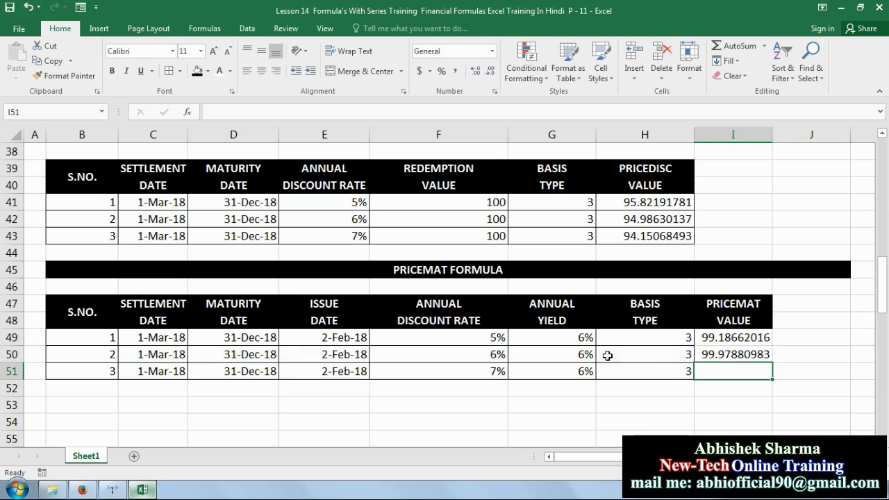
left_click_drag(742, 342, 770, 377)
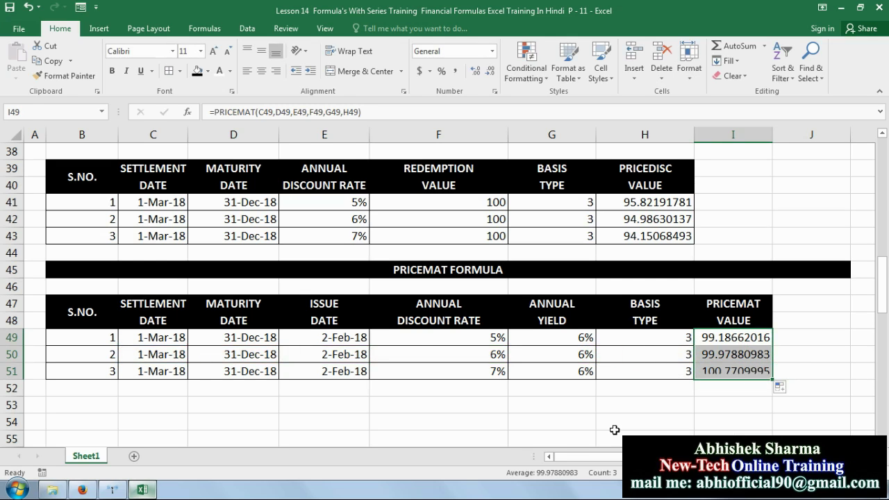
left_click(556, 405)
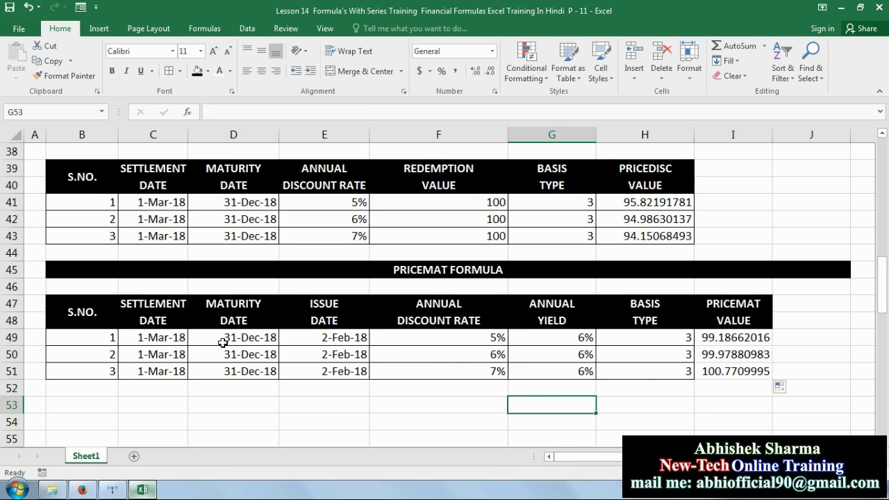
Change the PRICEMAT table's header in F47:F48 to INTEREST RATE
left_click(438, 306)
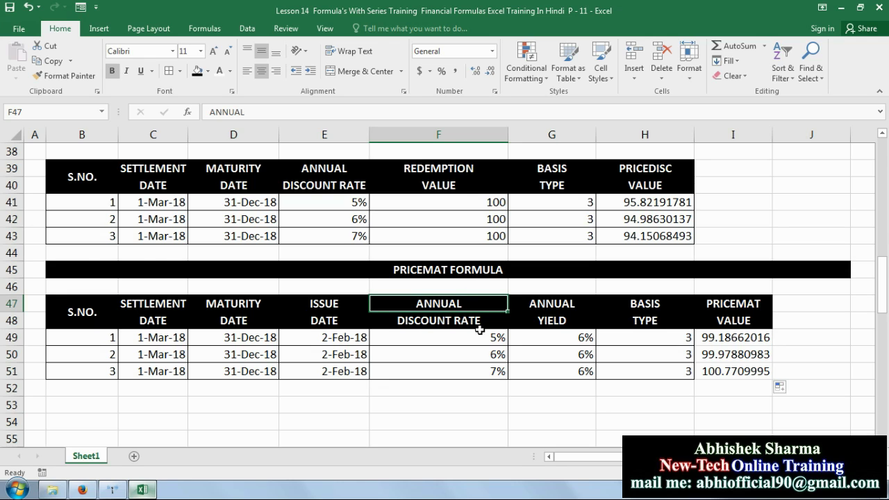
type("I")
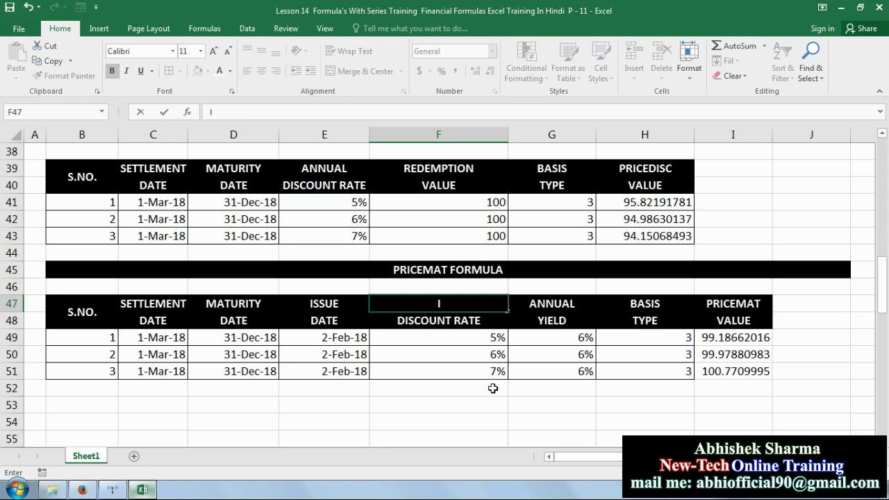
type("NTEREST")
key("Return")
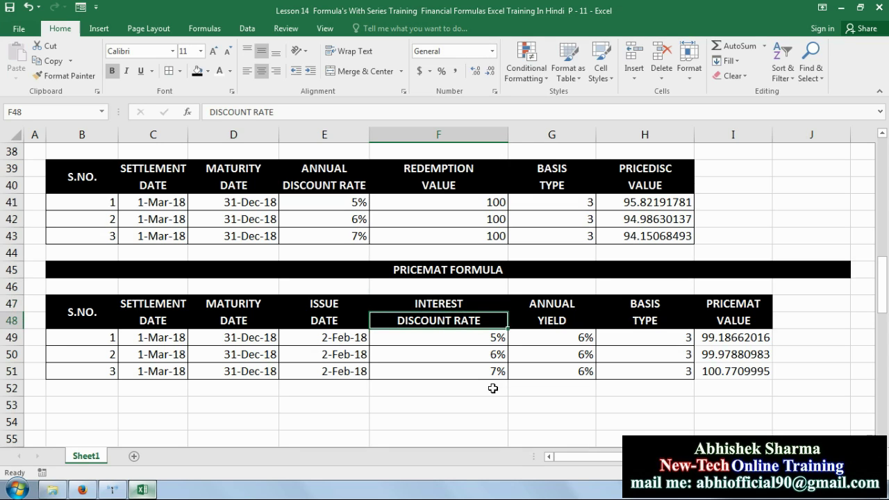
type("RATE")
key("Return")
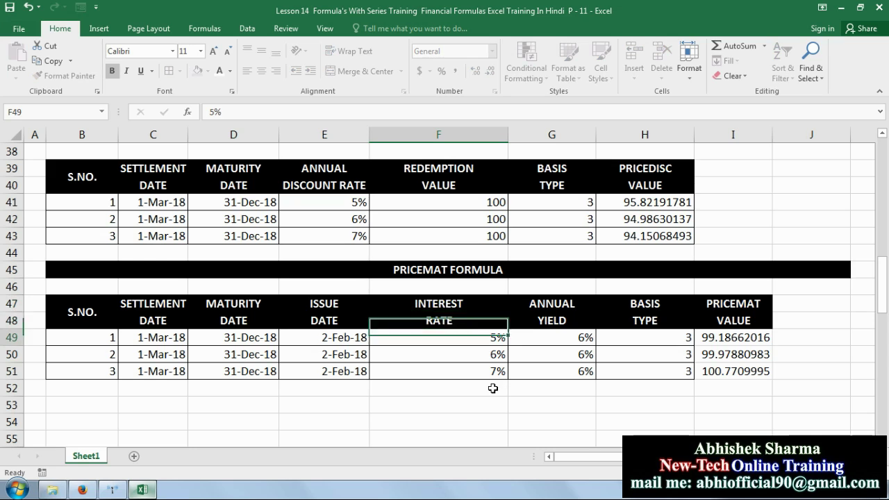
Apply all borders and center alignment to the PRICEMAT table in B47:I51
left_click_drag(726, 368, 61, 311)
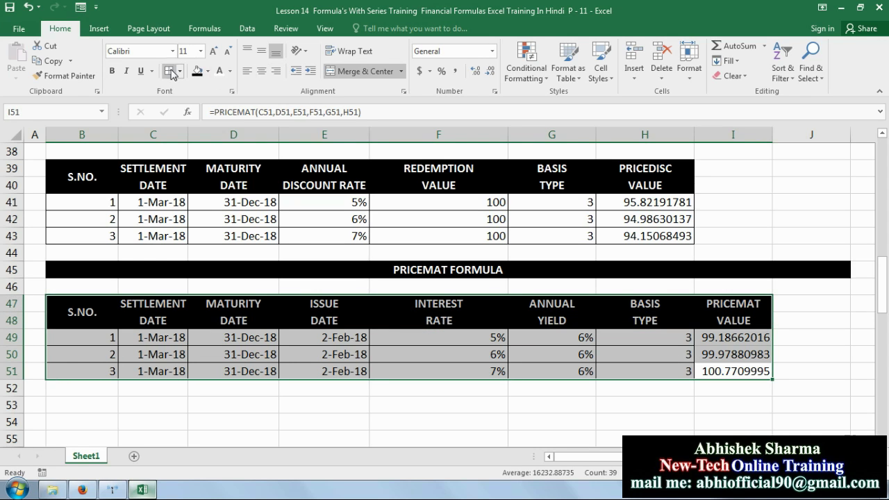
left_click(261, 72)
left_click(545, 405)
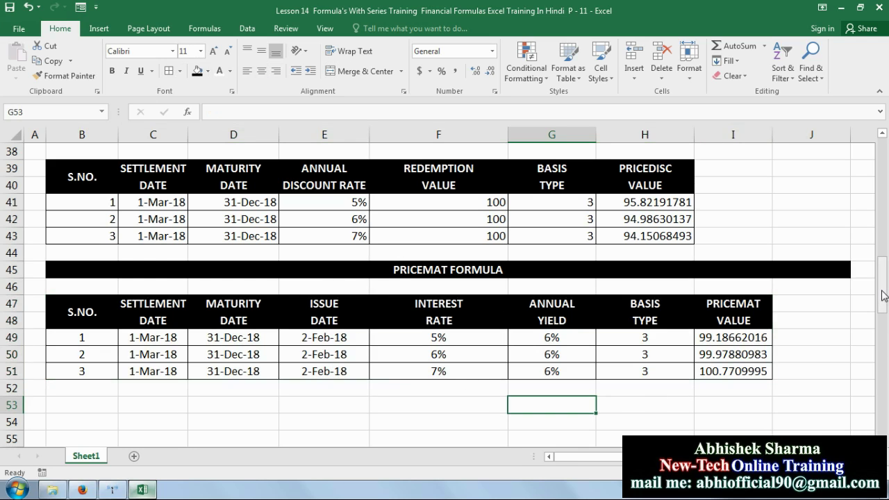
Copy the PMT FORMULA title and table in B15:J20 to the area starting at B53, below the PRICEMAT table
left_click(565, 269)
left_click_drag(882, 292, 885, 214)
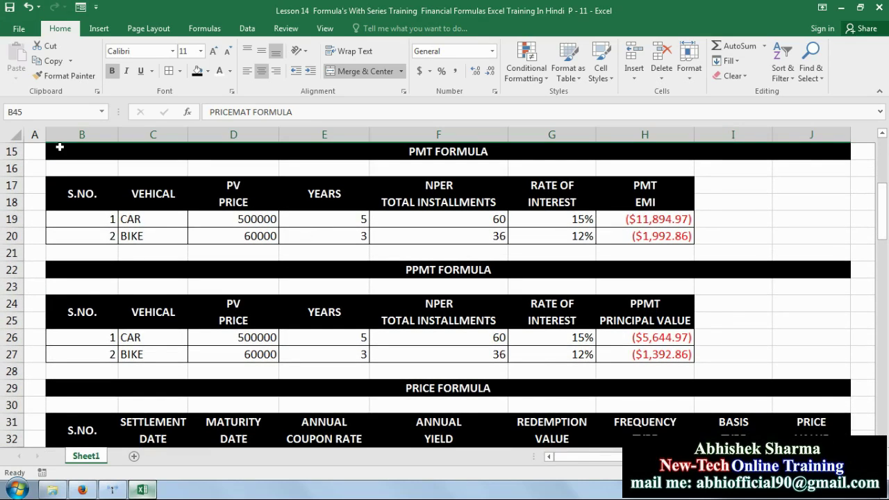
left_click_drag(60, 148, 125, 224)
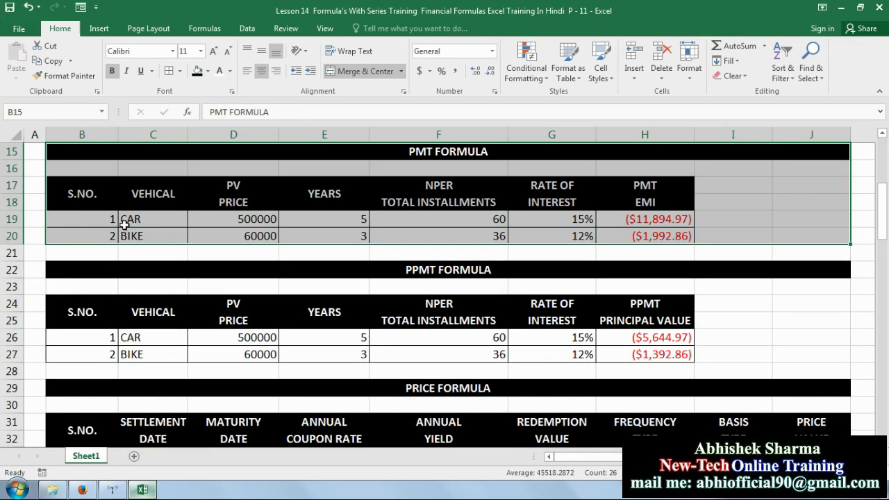
left_click(48, 61)
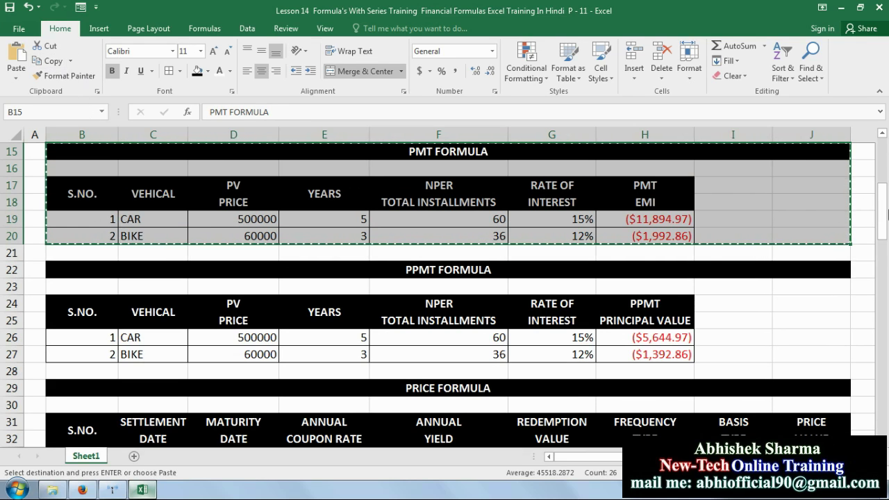
left_click_drag(887, 214, 886, 298)
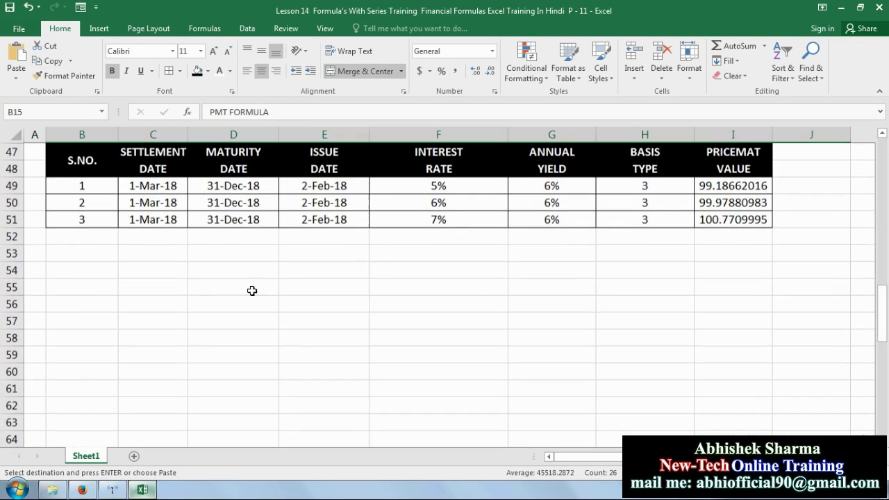
left_click(93, 254)
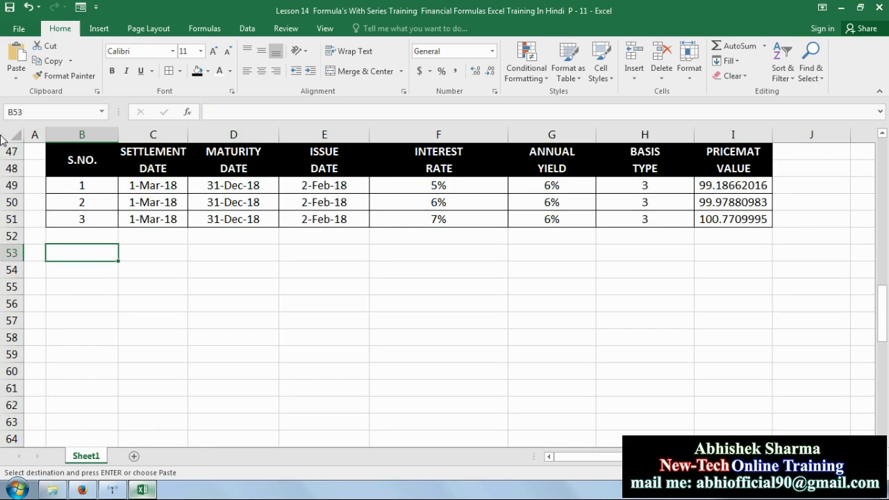
left_click(16, 56)
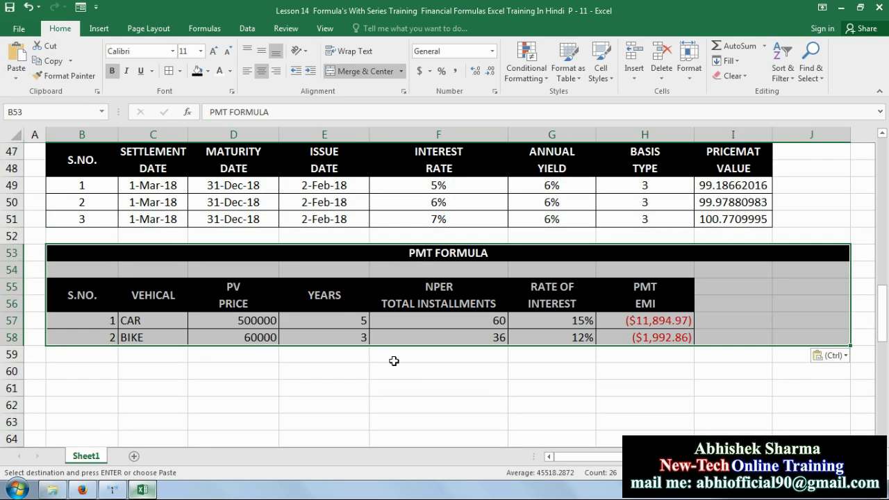
left_click(410, 374)
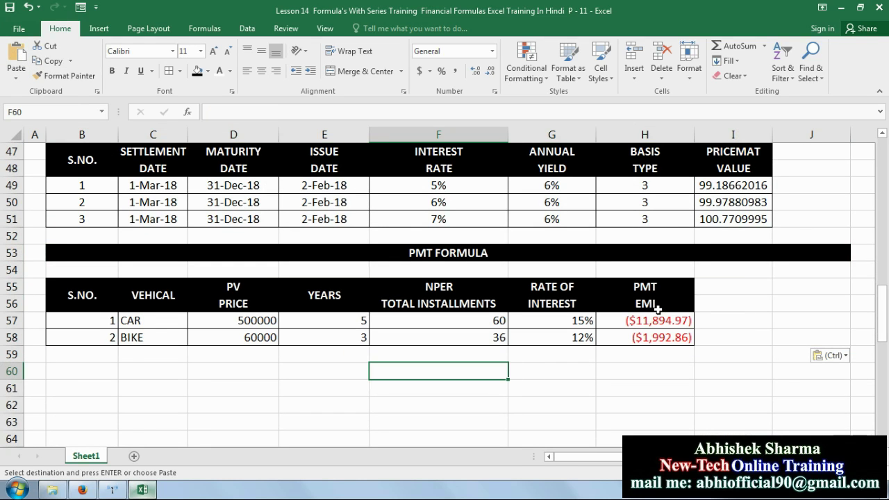
Add a PV VALUE column header in I55:I56 of the copied PMT table
left_click(736, 288)
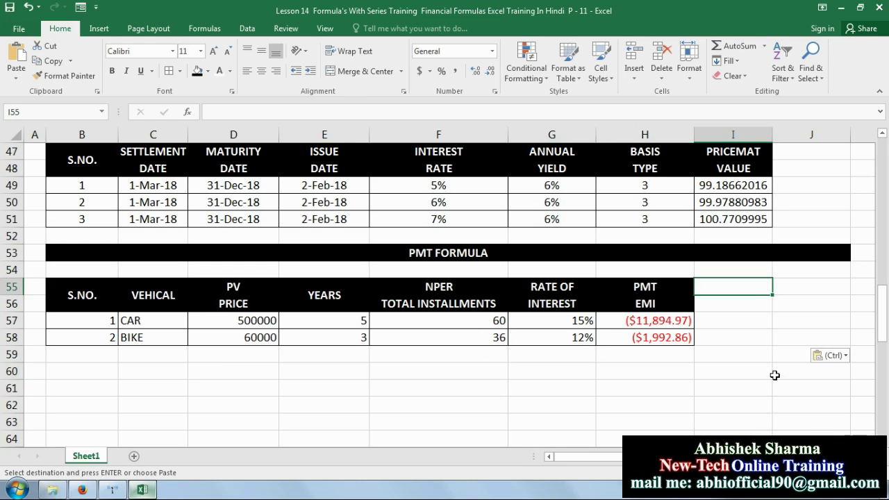
type("PV")
key("Return")
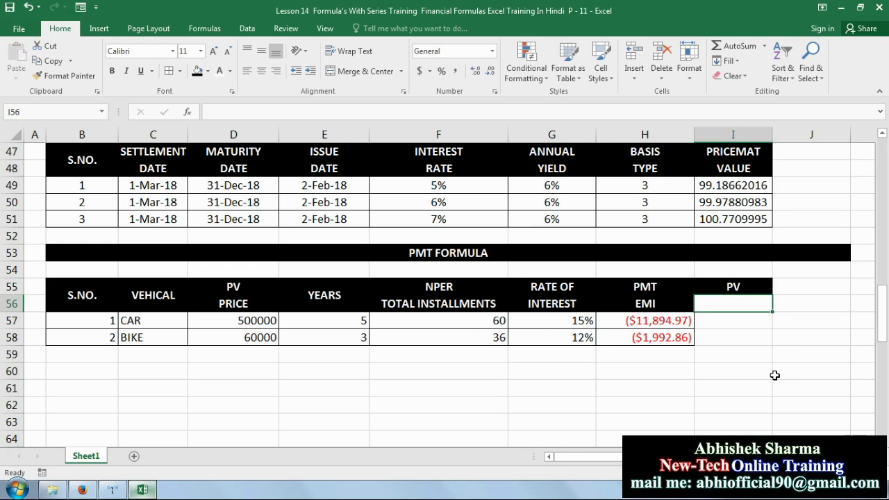
type("VALUE")
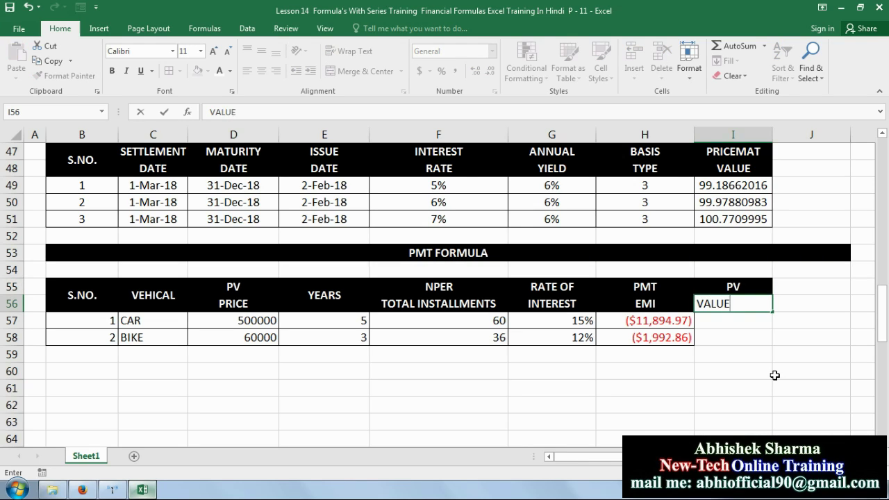
key("Return")
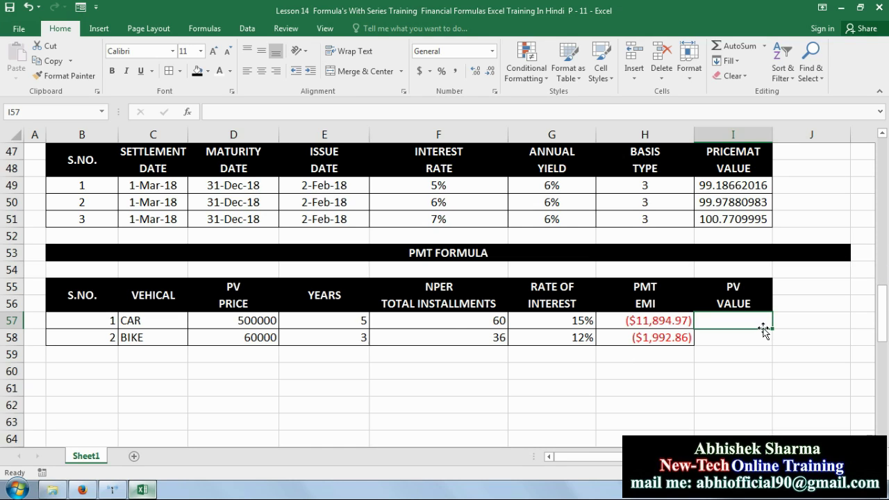
Calculate the car loan's present value in I57 with =PV(G57/12,F57,H57)
left_click(268, 319)
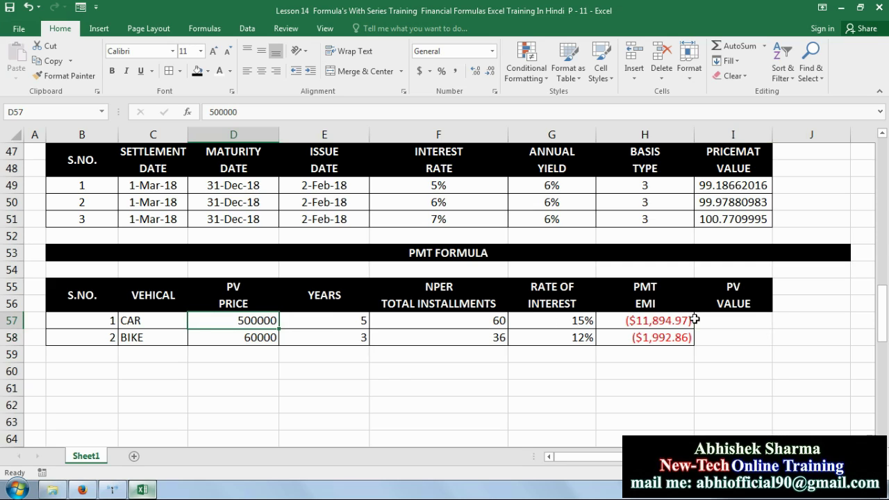
left_click(736, 319)
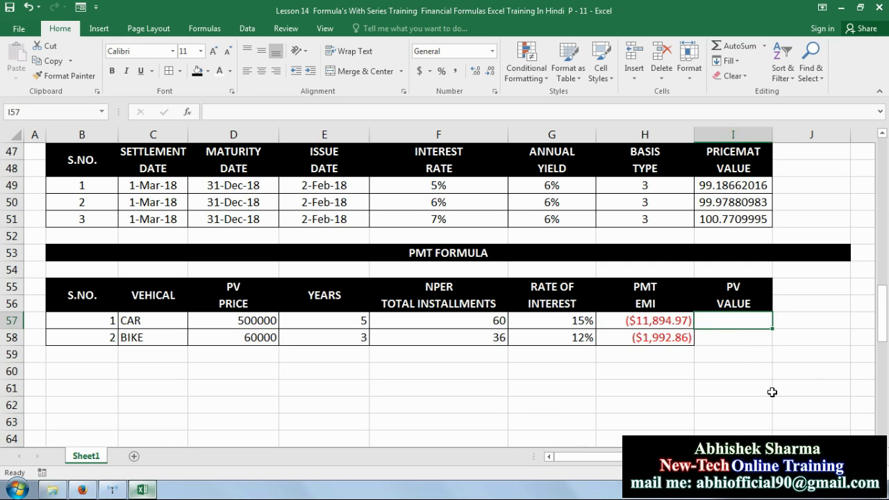
type("=PV")
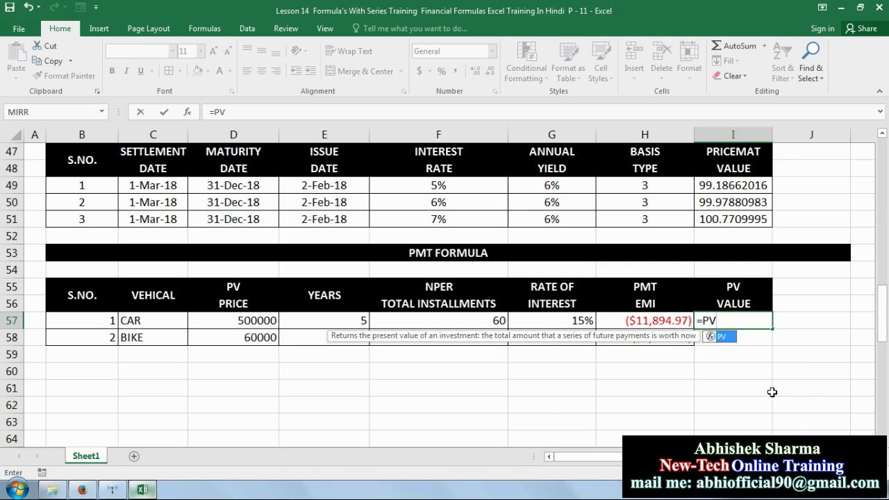
type("(")
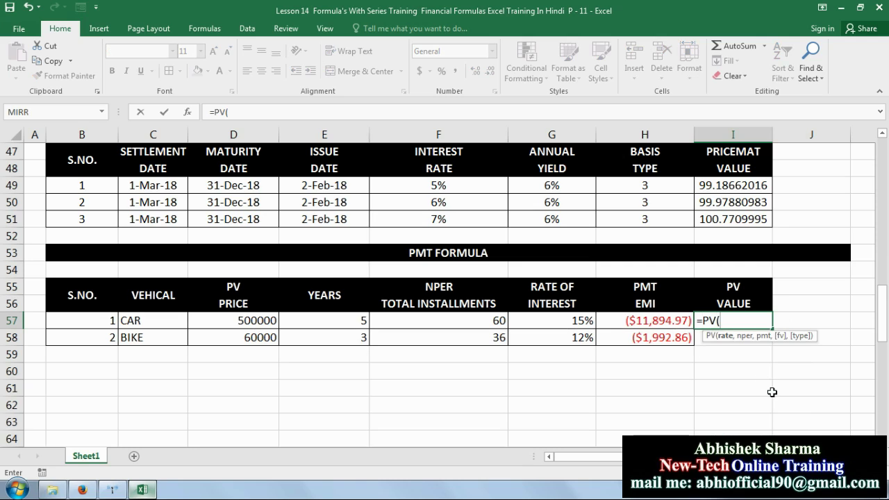
left_click(581, 323)
type("/12")
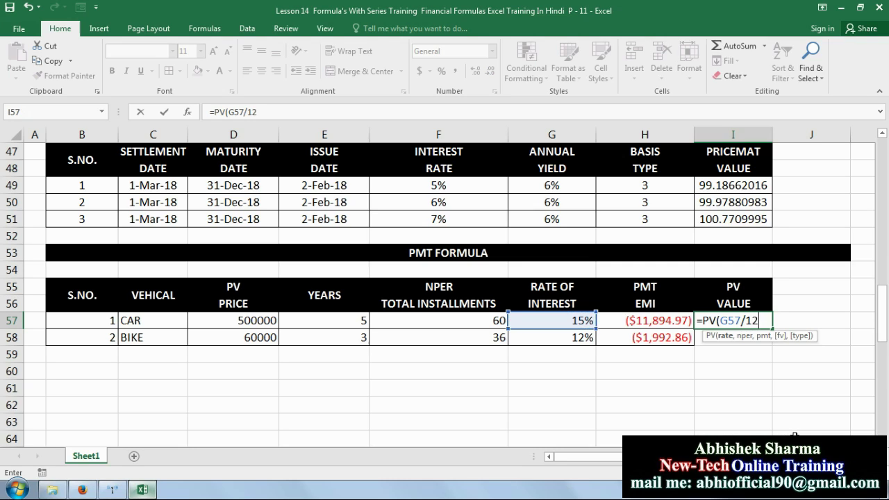
type(",")
left_click(459, 319)
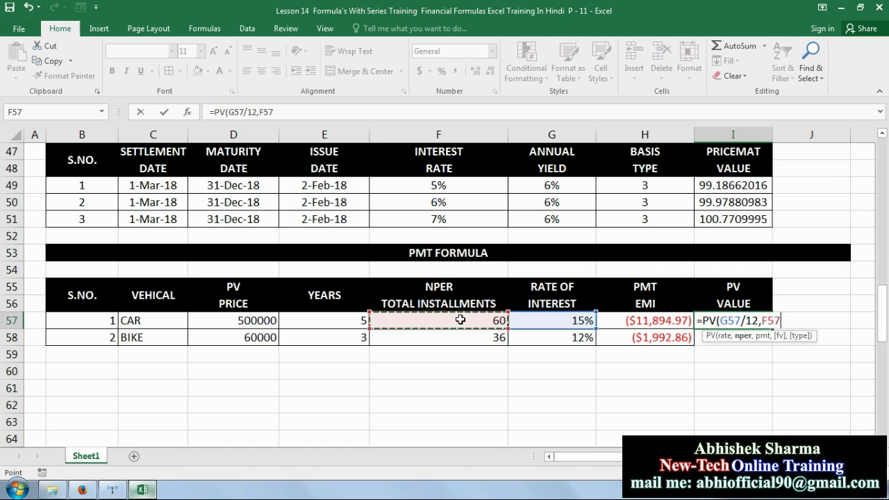
type(",")
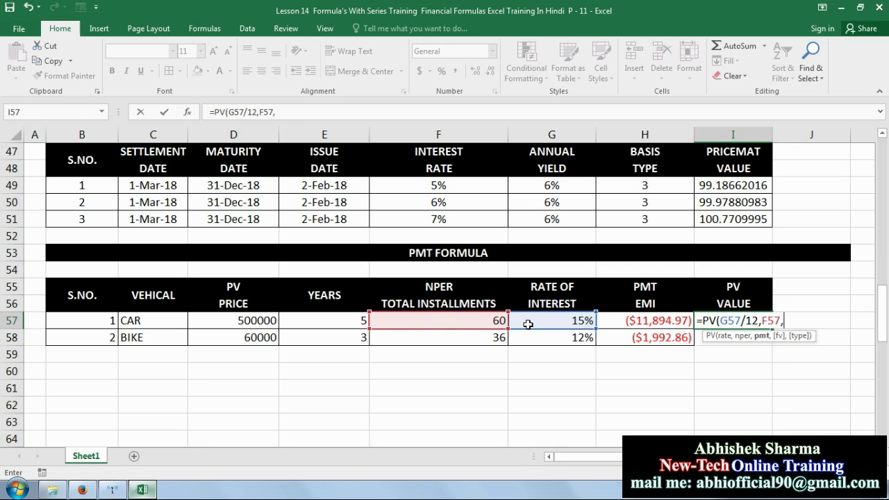
left_click(643, 320)
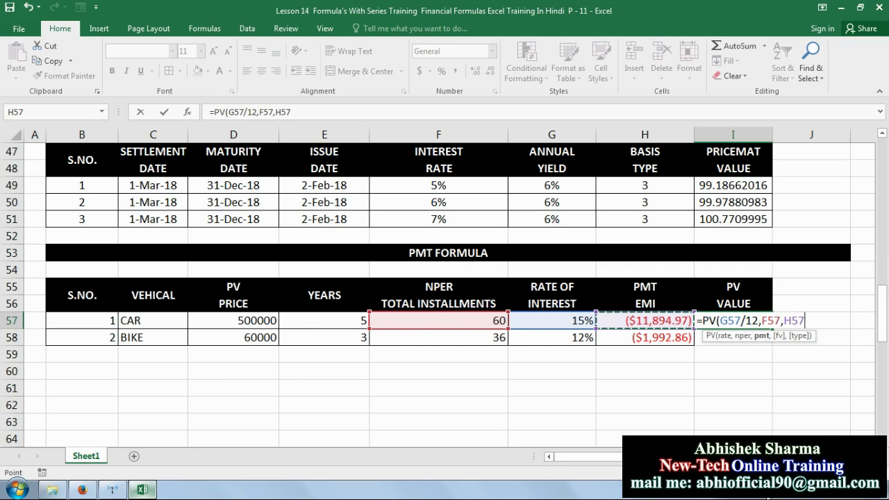
key("Return")
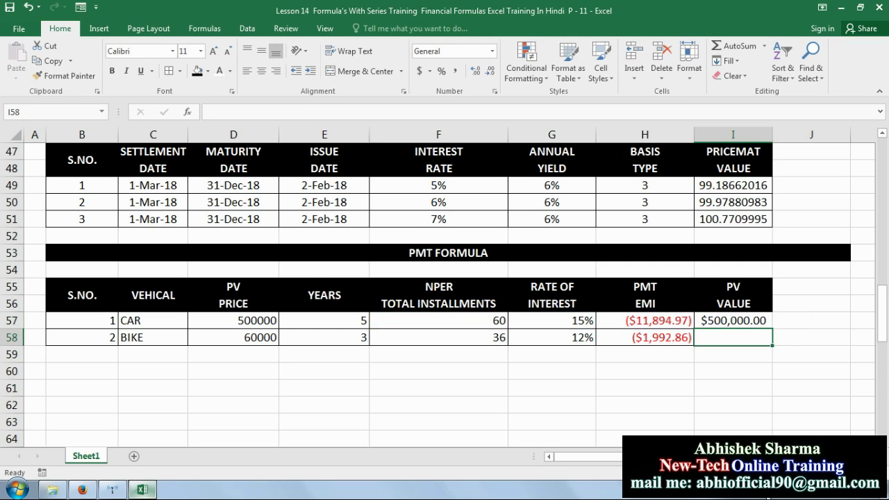
Calculate the bike loan's present value in I58 with =PV(G58/12,F58,H58)
left_click(240, 321)
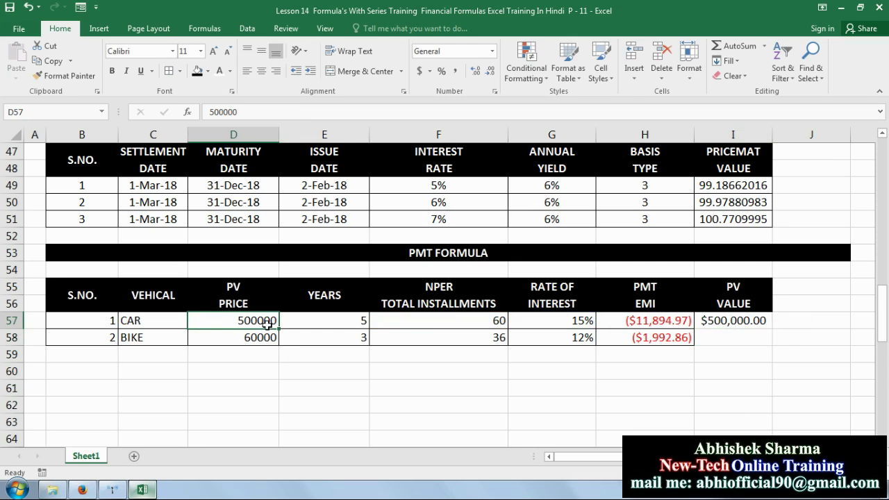
left_click(751, 335)
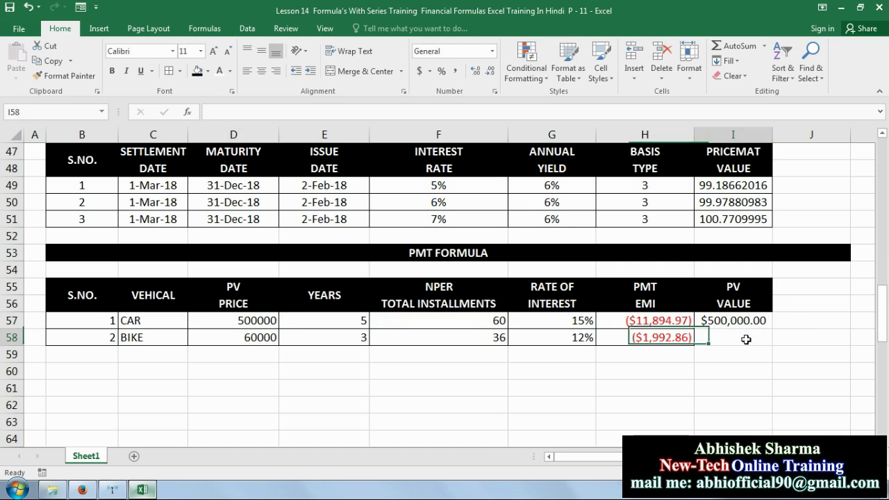
type("=")
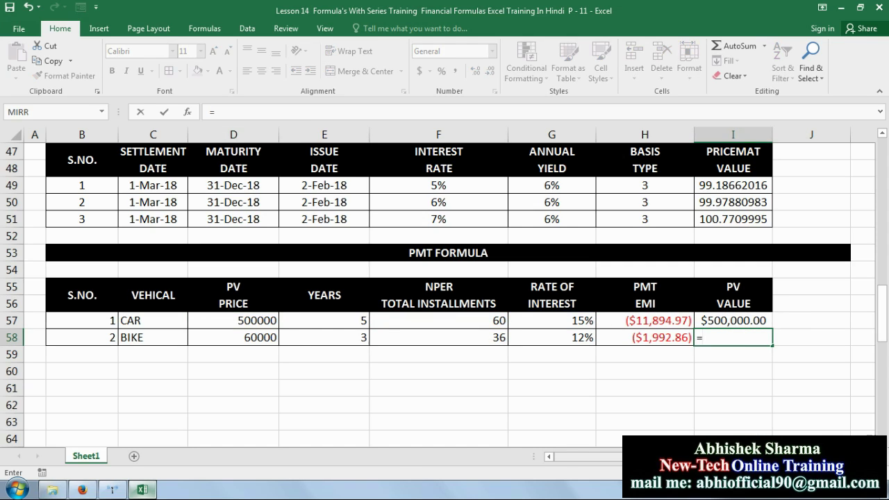
type("PV")
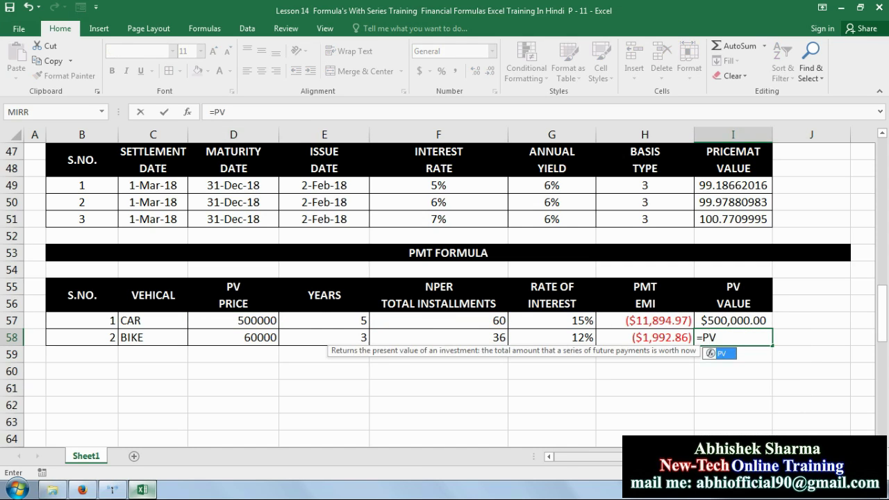
type("(")
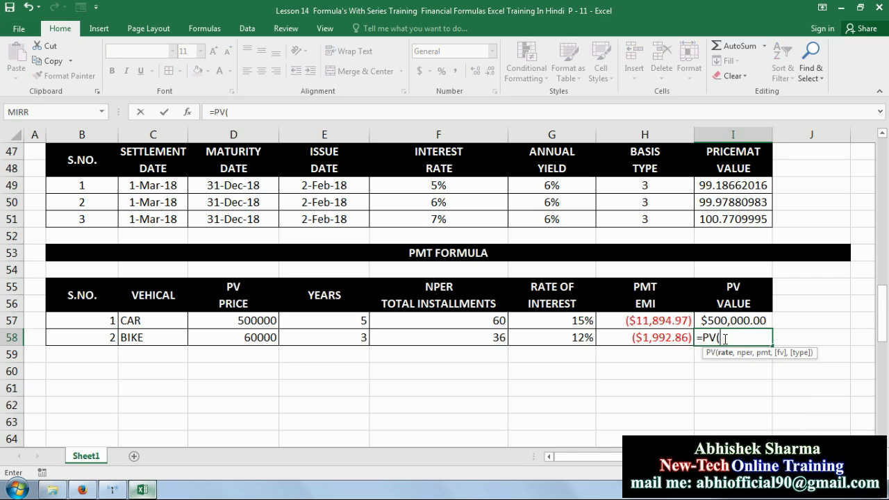
left_click(564, 340)
type("/")
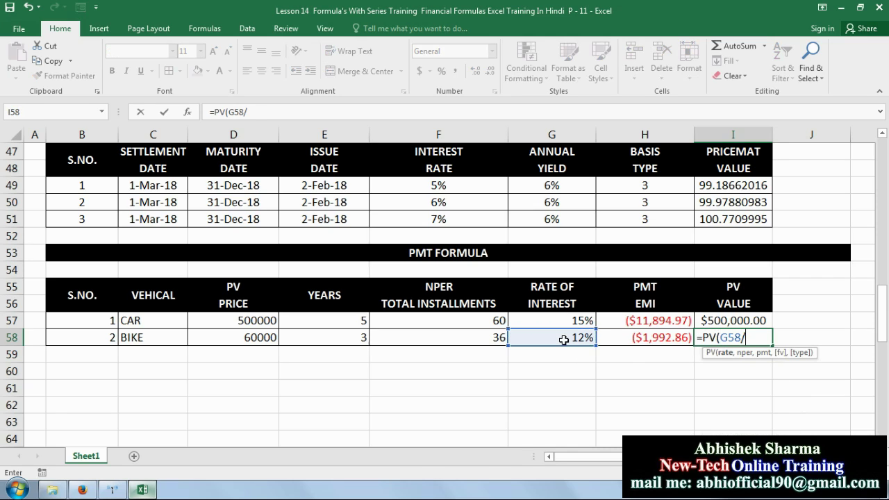
type("12,")
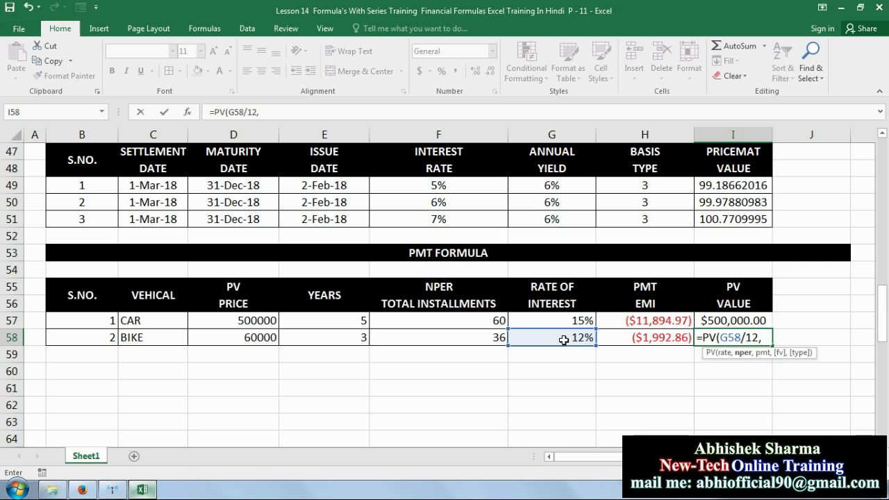
left_click(452, 334)
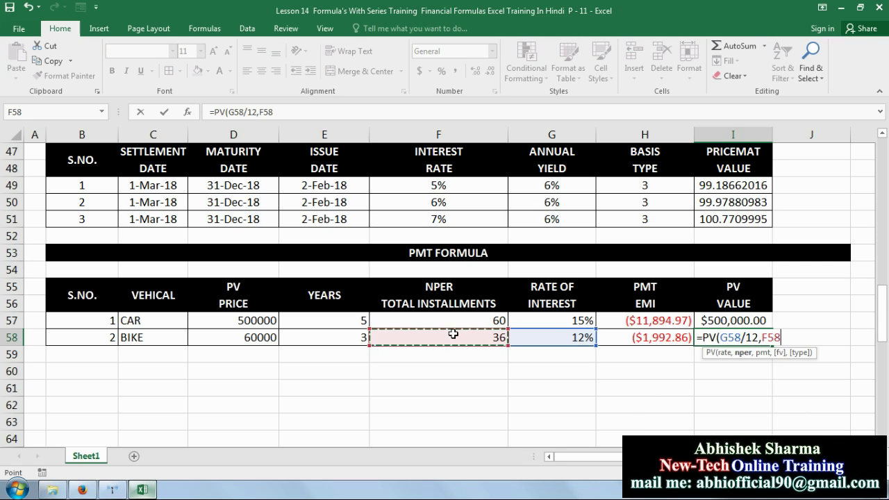
type(",")
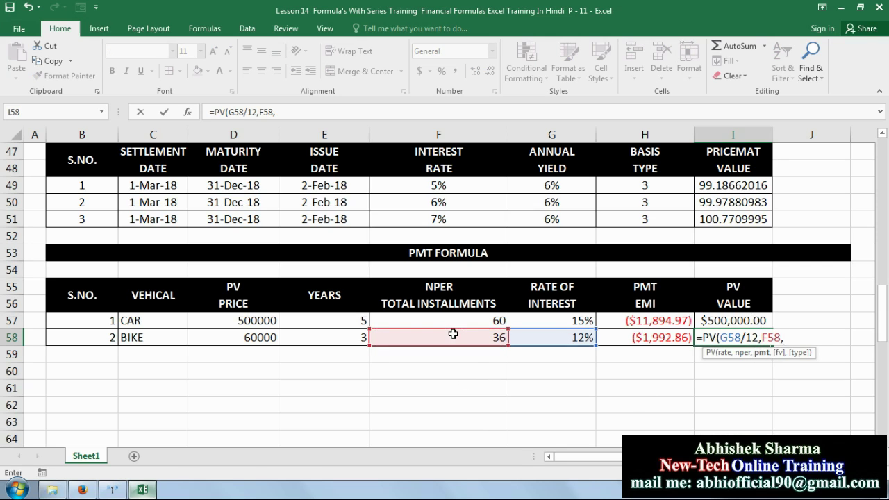
left_click(634, 337)
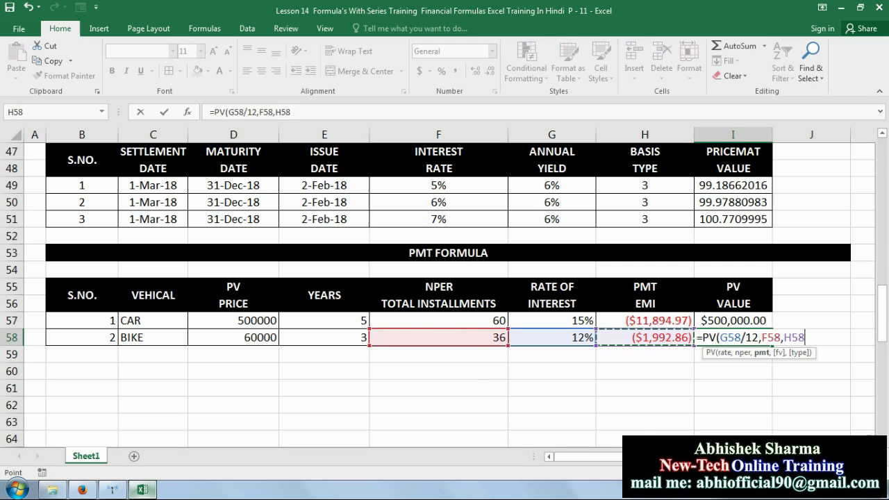
key("Return")
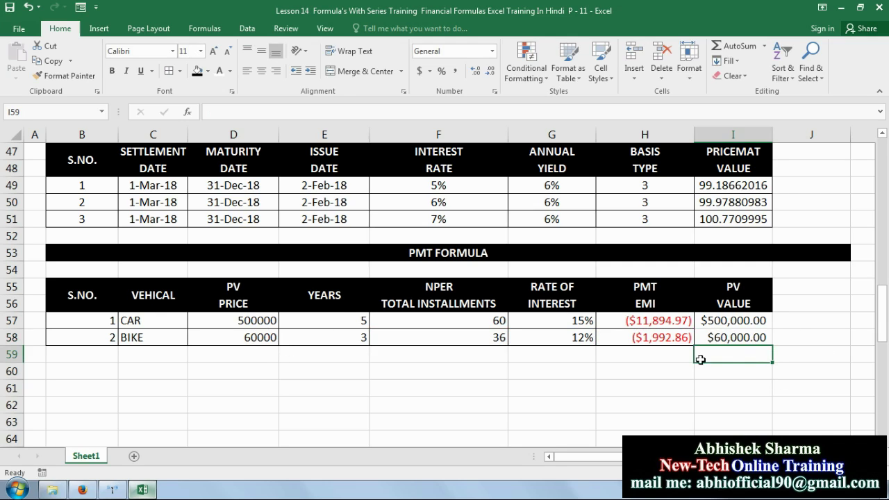
Apply the General number format to the PMT and PV results in H57:I58
left_click_drag(742, 336, 636, 321)
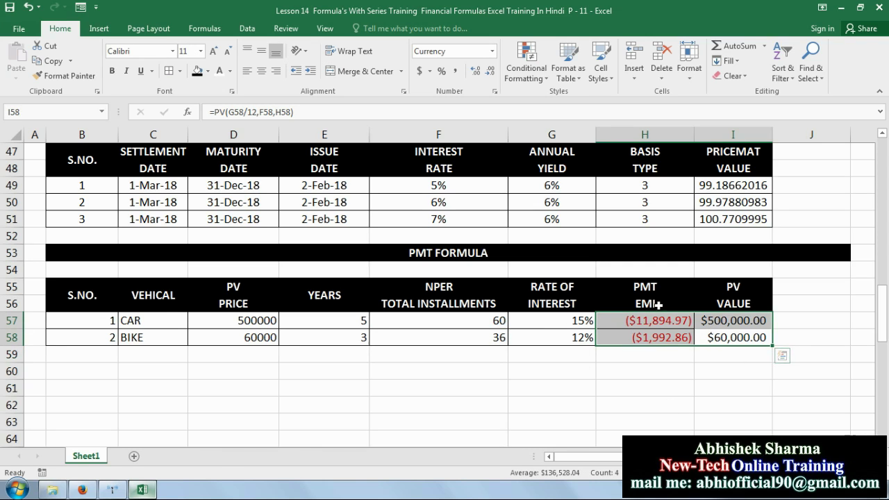
left_click(491, 51)
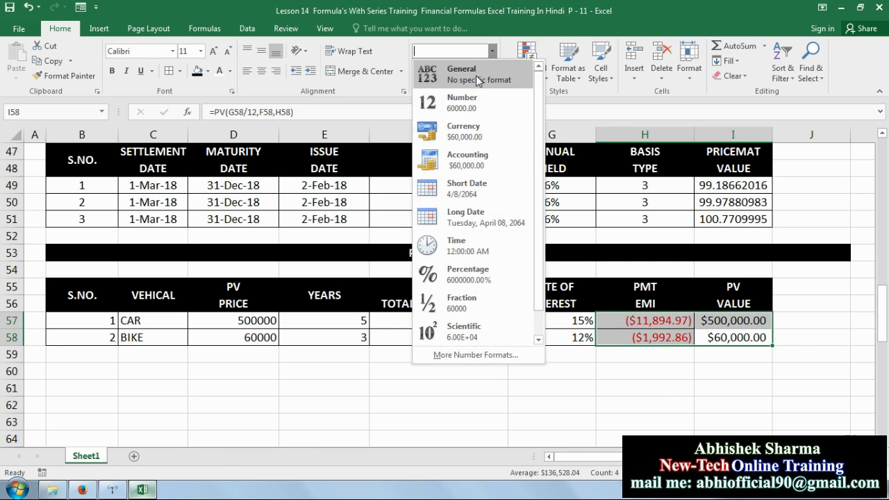
left_click(485, 81)
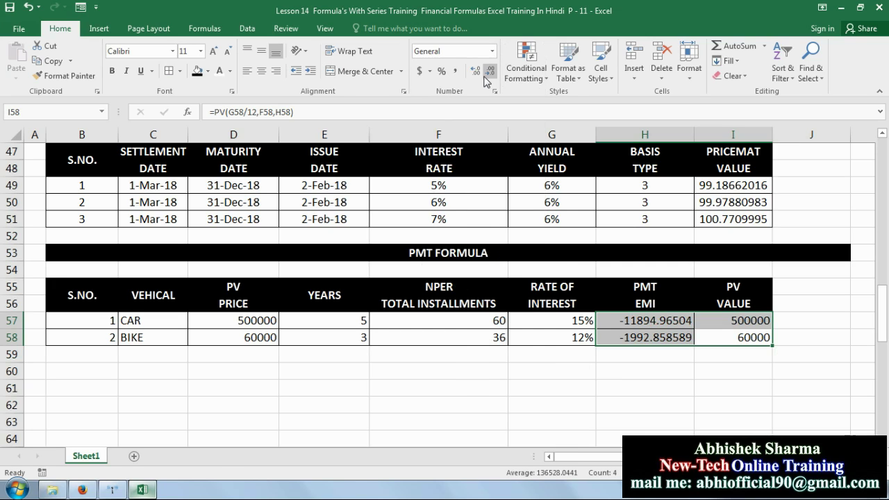
left_click(754, 372)
Apply the General number format to the PPMT principal values in H26:H27
left_click_drag(881, 313, 882, 233)
left_click_drag(628, 270, 632, 286)
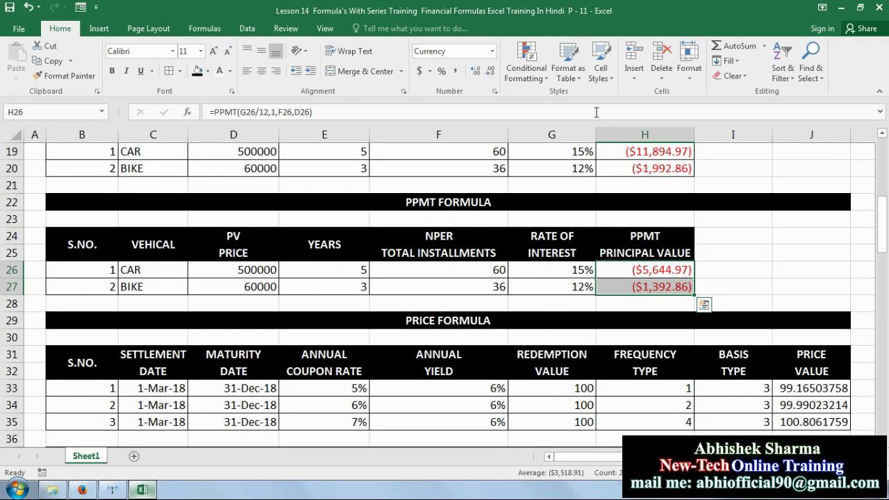
left_click(492, 51)
left_click(484, 78)
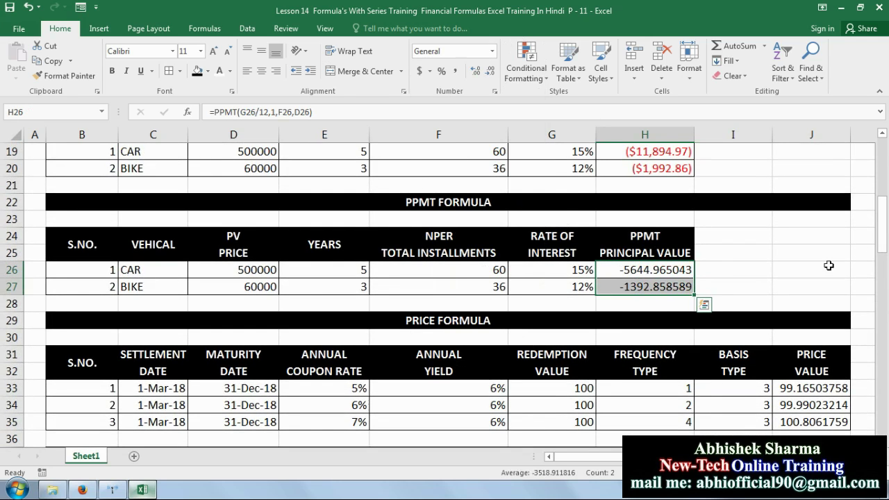
Dismiss the Internet Download Manager warning and apply the General number format to the PMT results in H19:H20
scroll(883, 232, "up", 3)
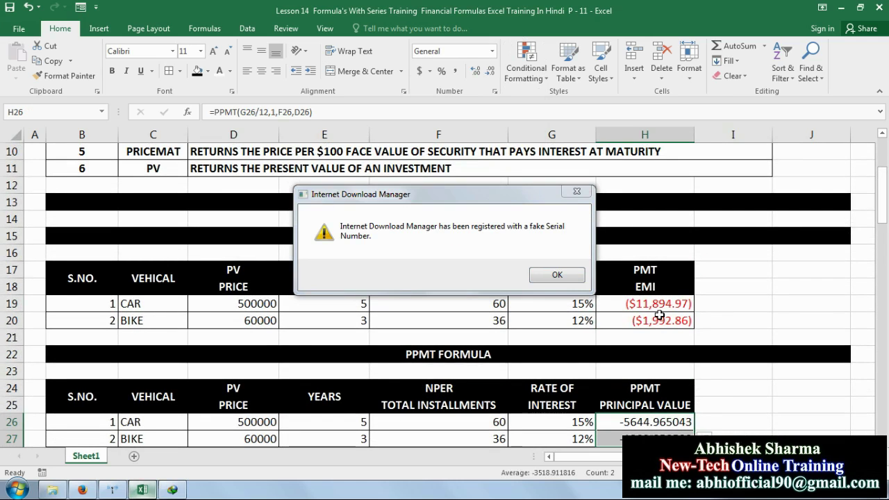
left_click(577, 192)
left_click_drag(643, 301, 639, 321)
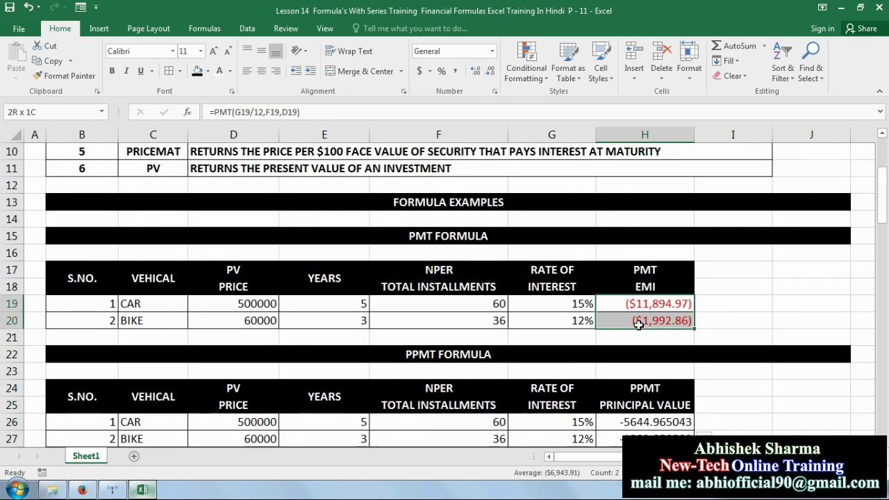
left_click(491, 51)
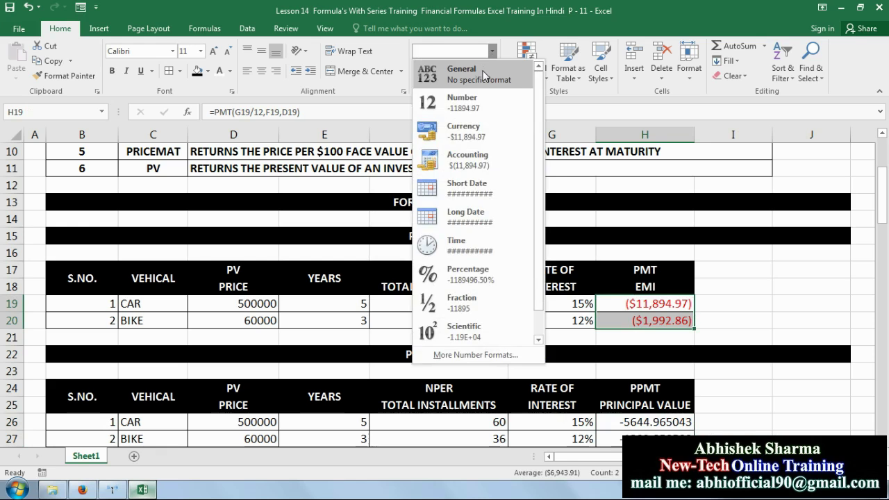
left_click(489, 68)
left_click_drag(884, 211, 884, 238)
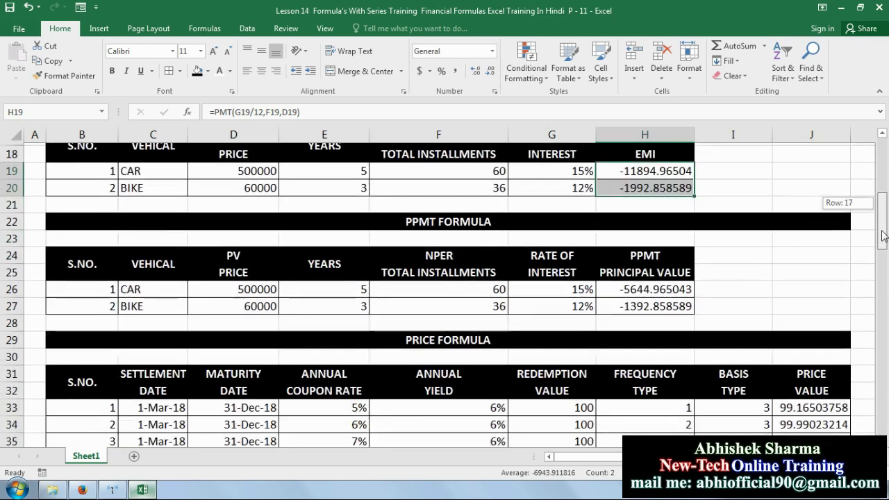
left_click(796, 183)
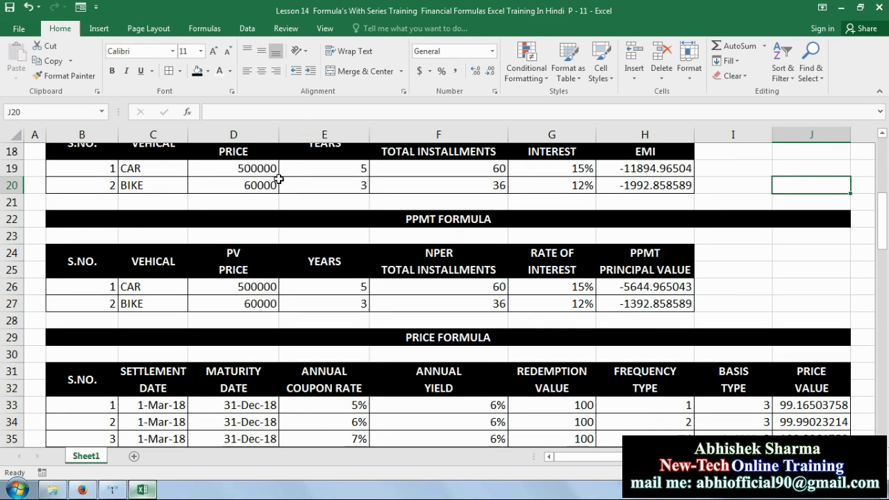
Negate the car's EMI formula in H19 to =-PMT(G19/12,F19,D19) and give the cell the General number format
left_click(231, 170)
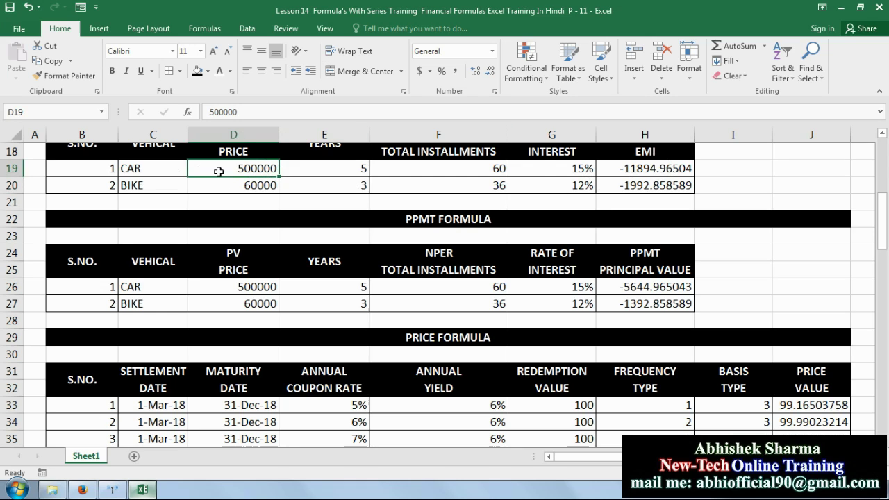
left_click(646, 166)
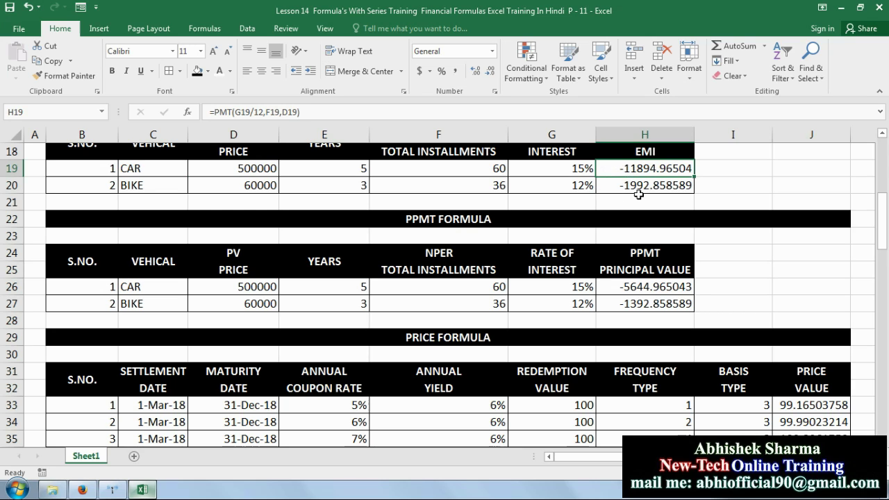
left_click(214, 112)
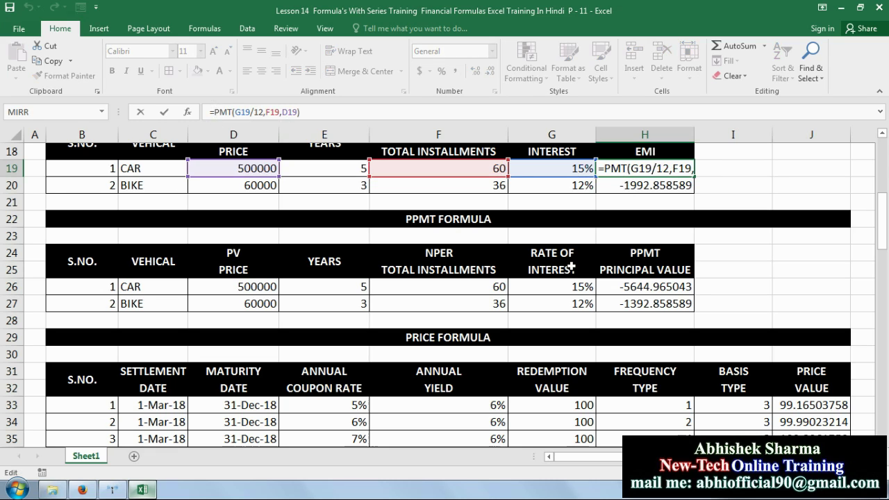
type("-")
key("Return")
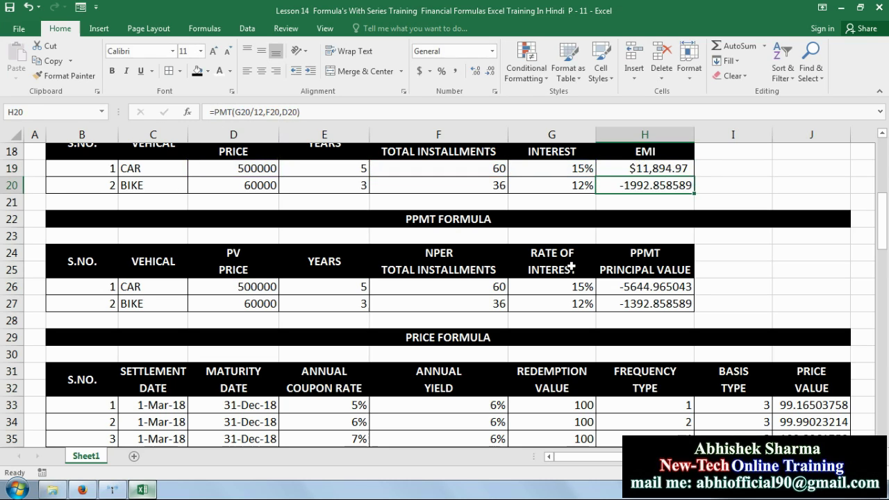
left_click(628, 168)
left_click(492, 52)
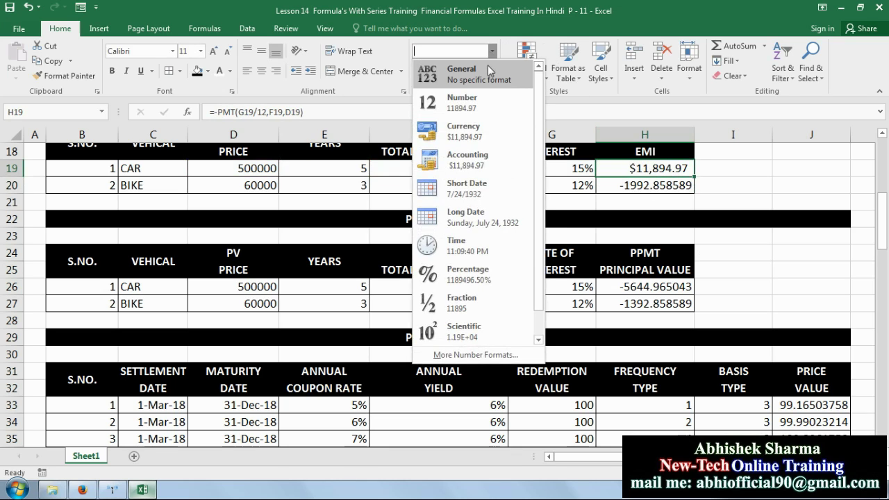
left_click(490, 70)
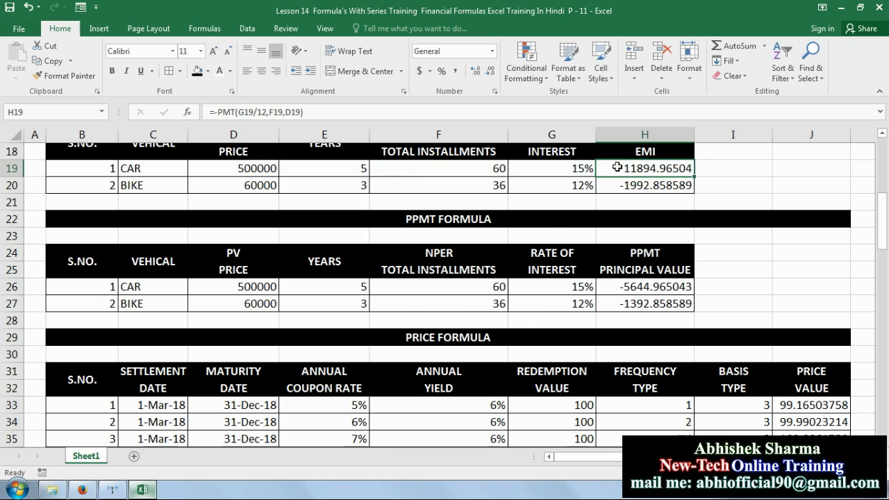
Undo the General formatting and the sign change made to the PMT formula in H19
left_click(29, 8)
left_click(29, 7)
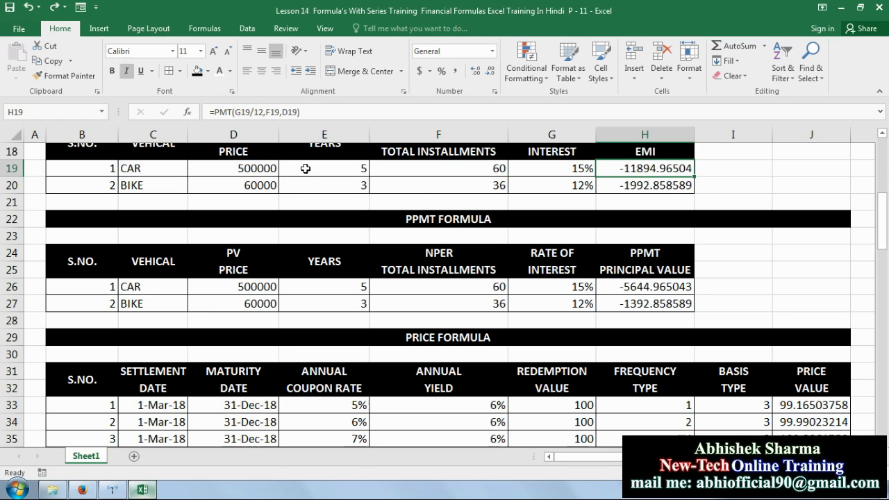
scroll(886, 238, "up", 6)
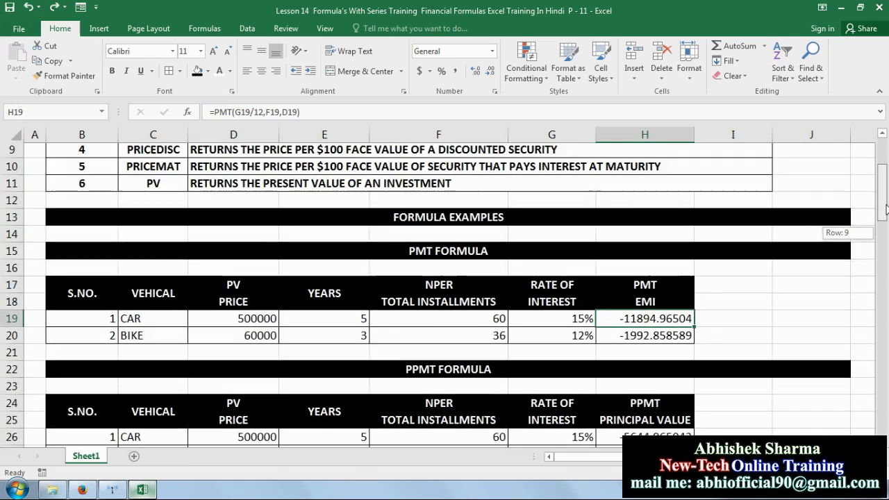